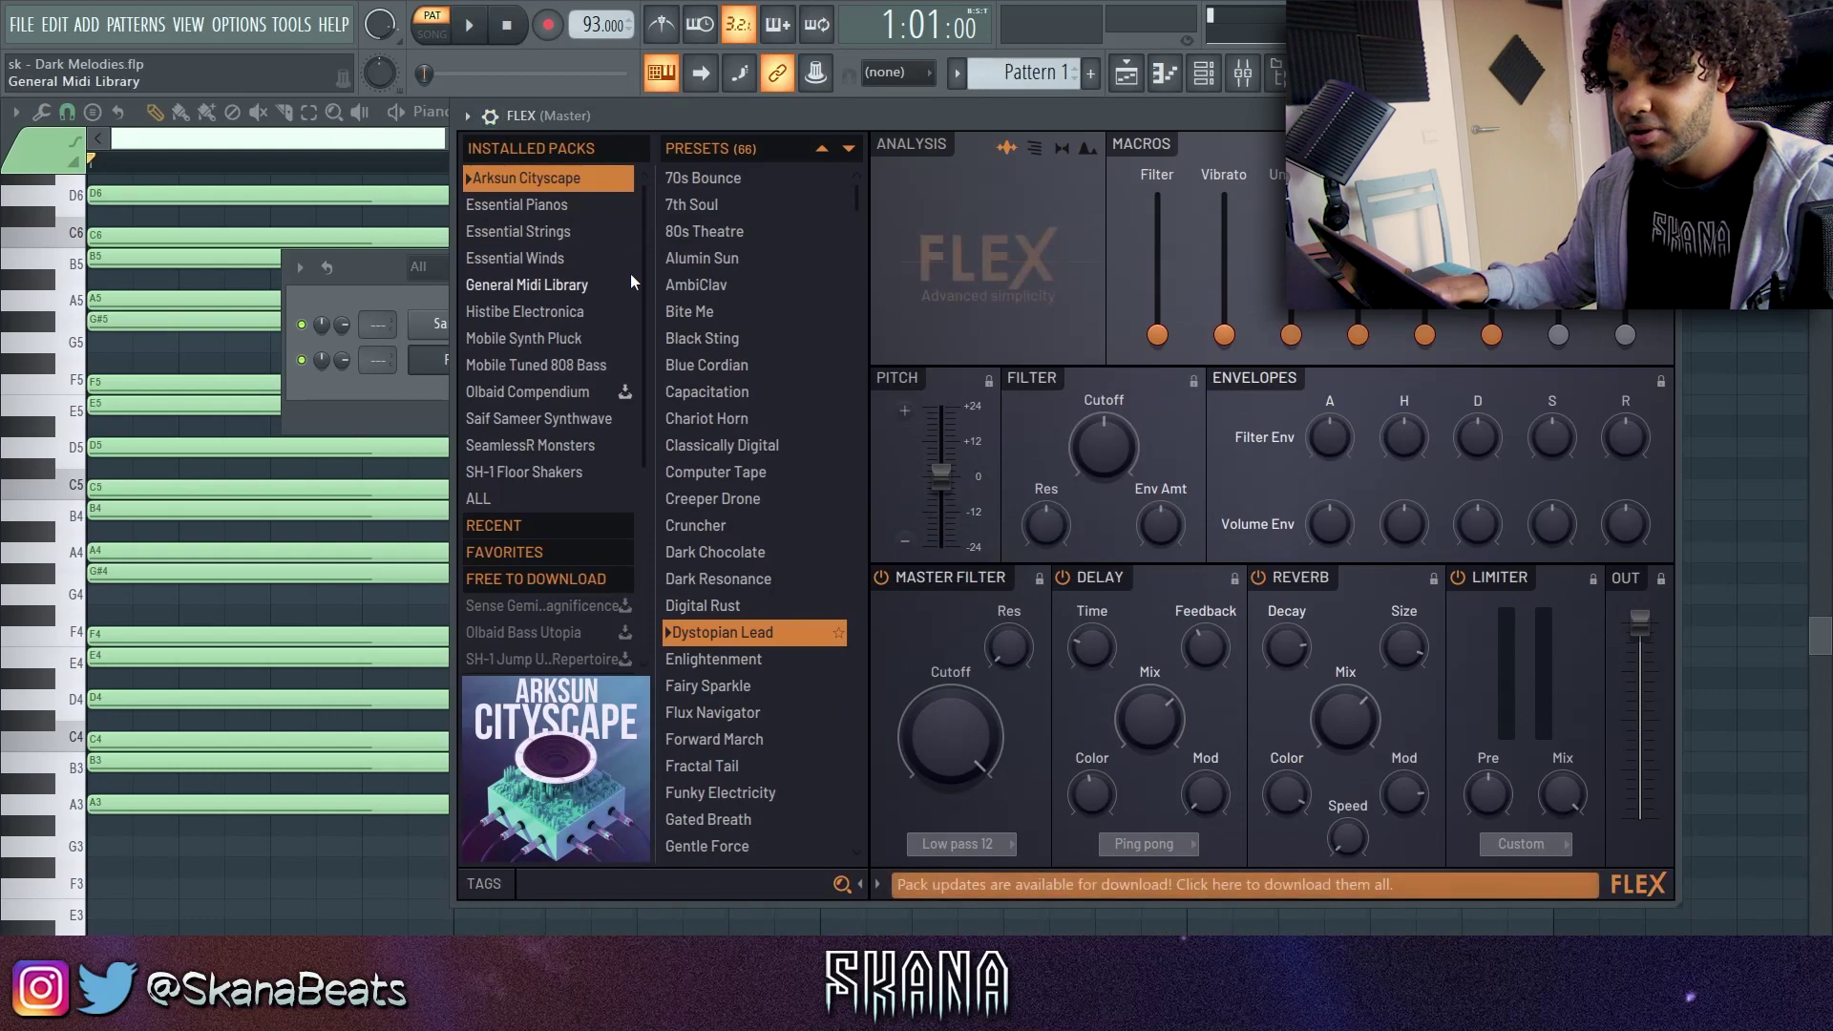
Audition the favorite FLEX presets Purple Lullaby, Praise and Life Droplet, and keep Purple Lullaby as the sound
click(549, 525)
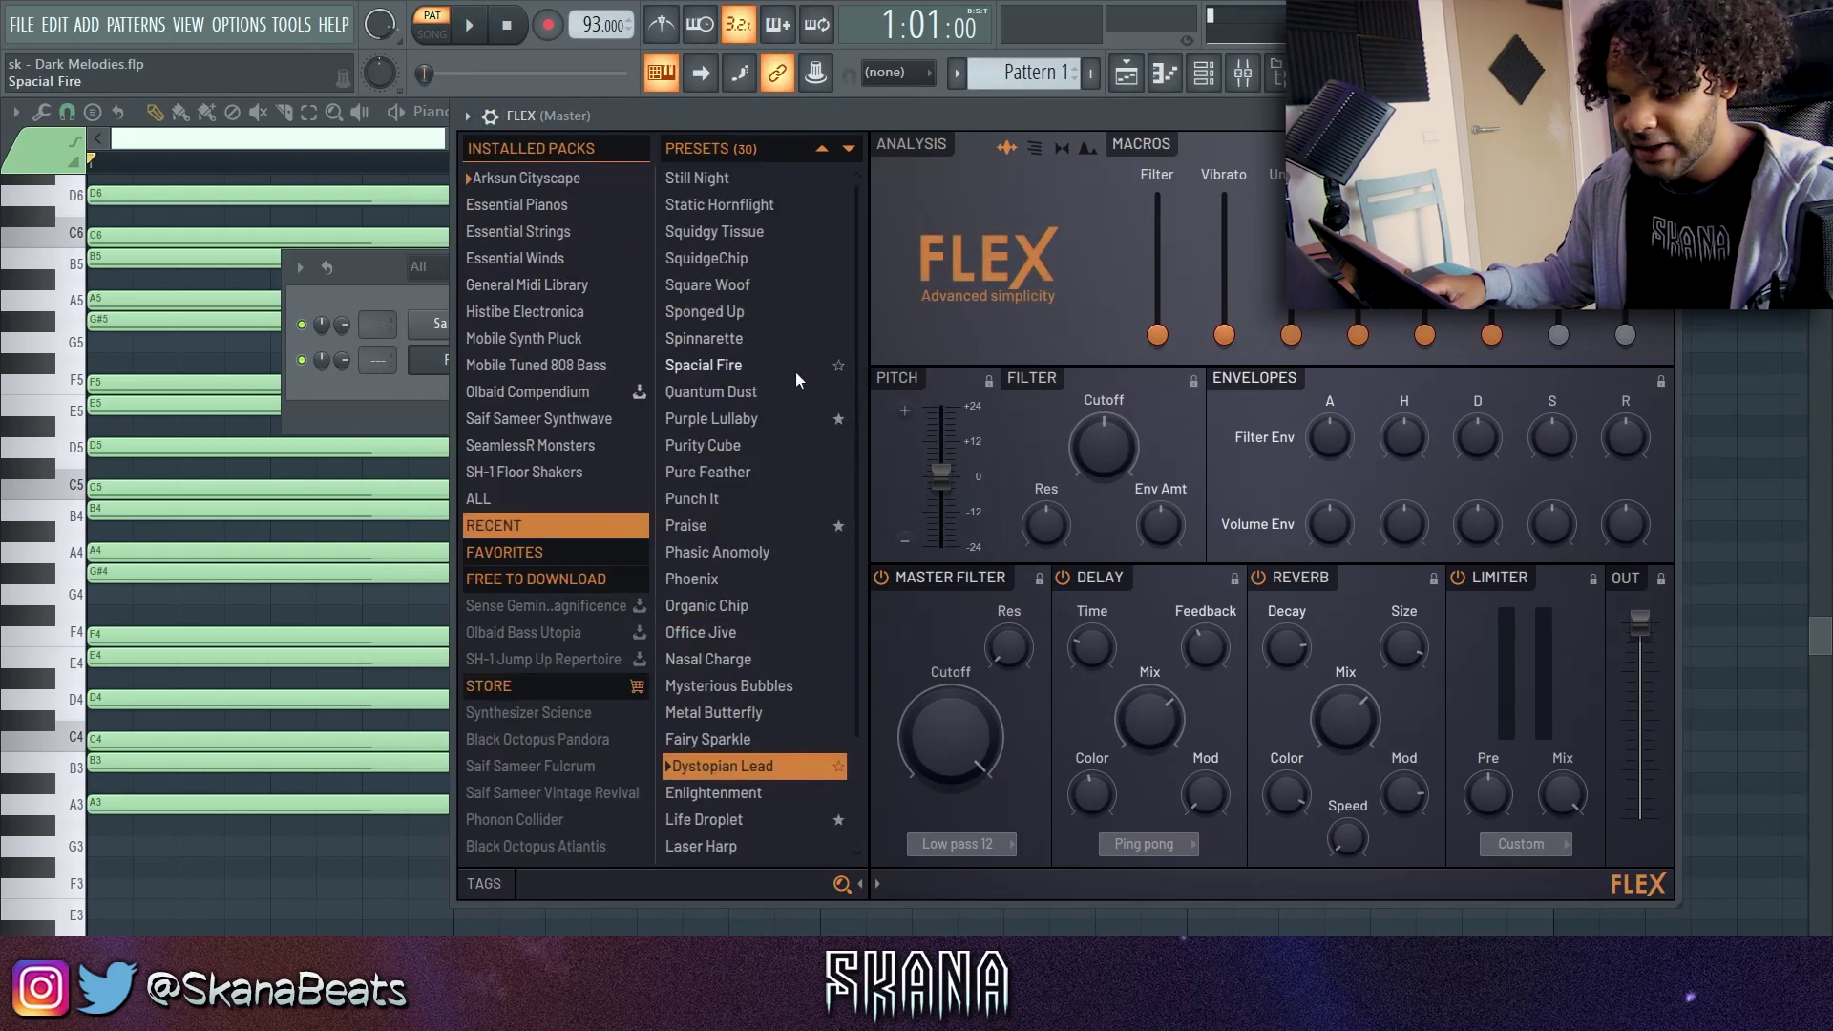
click(504, 552)
click(634, 335)
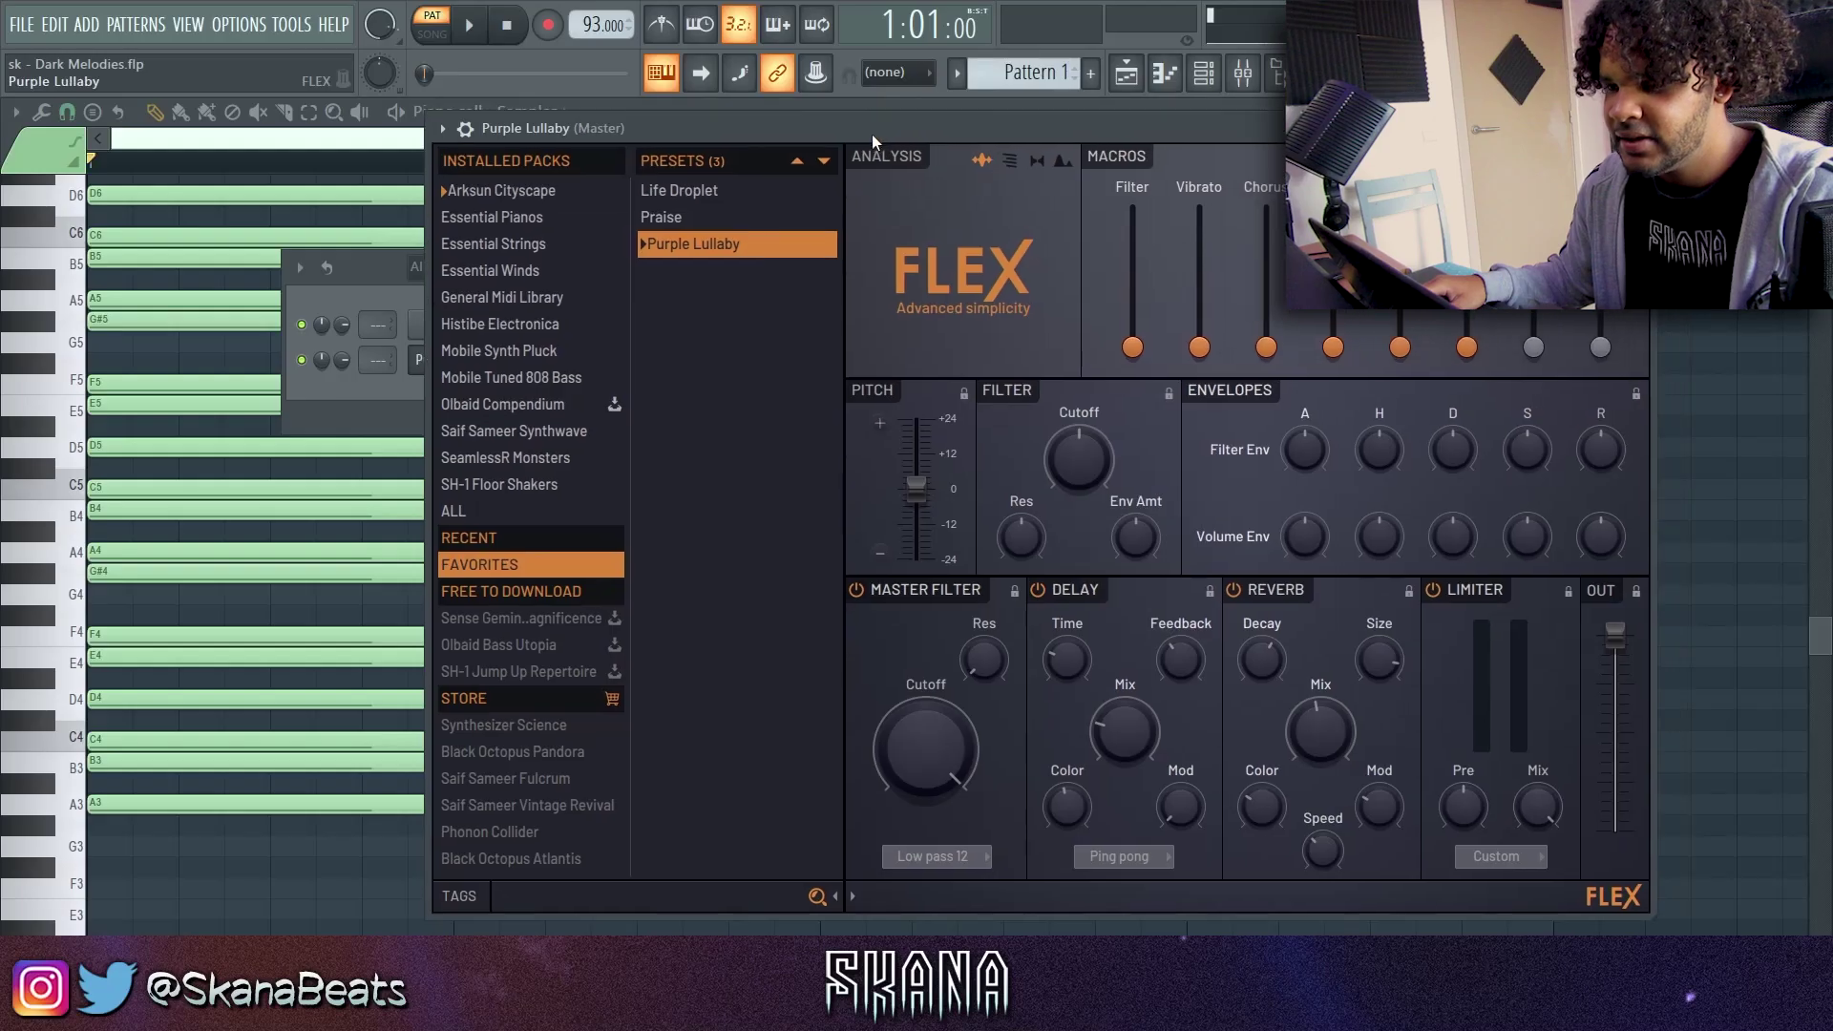
click(682, 267)
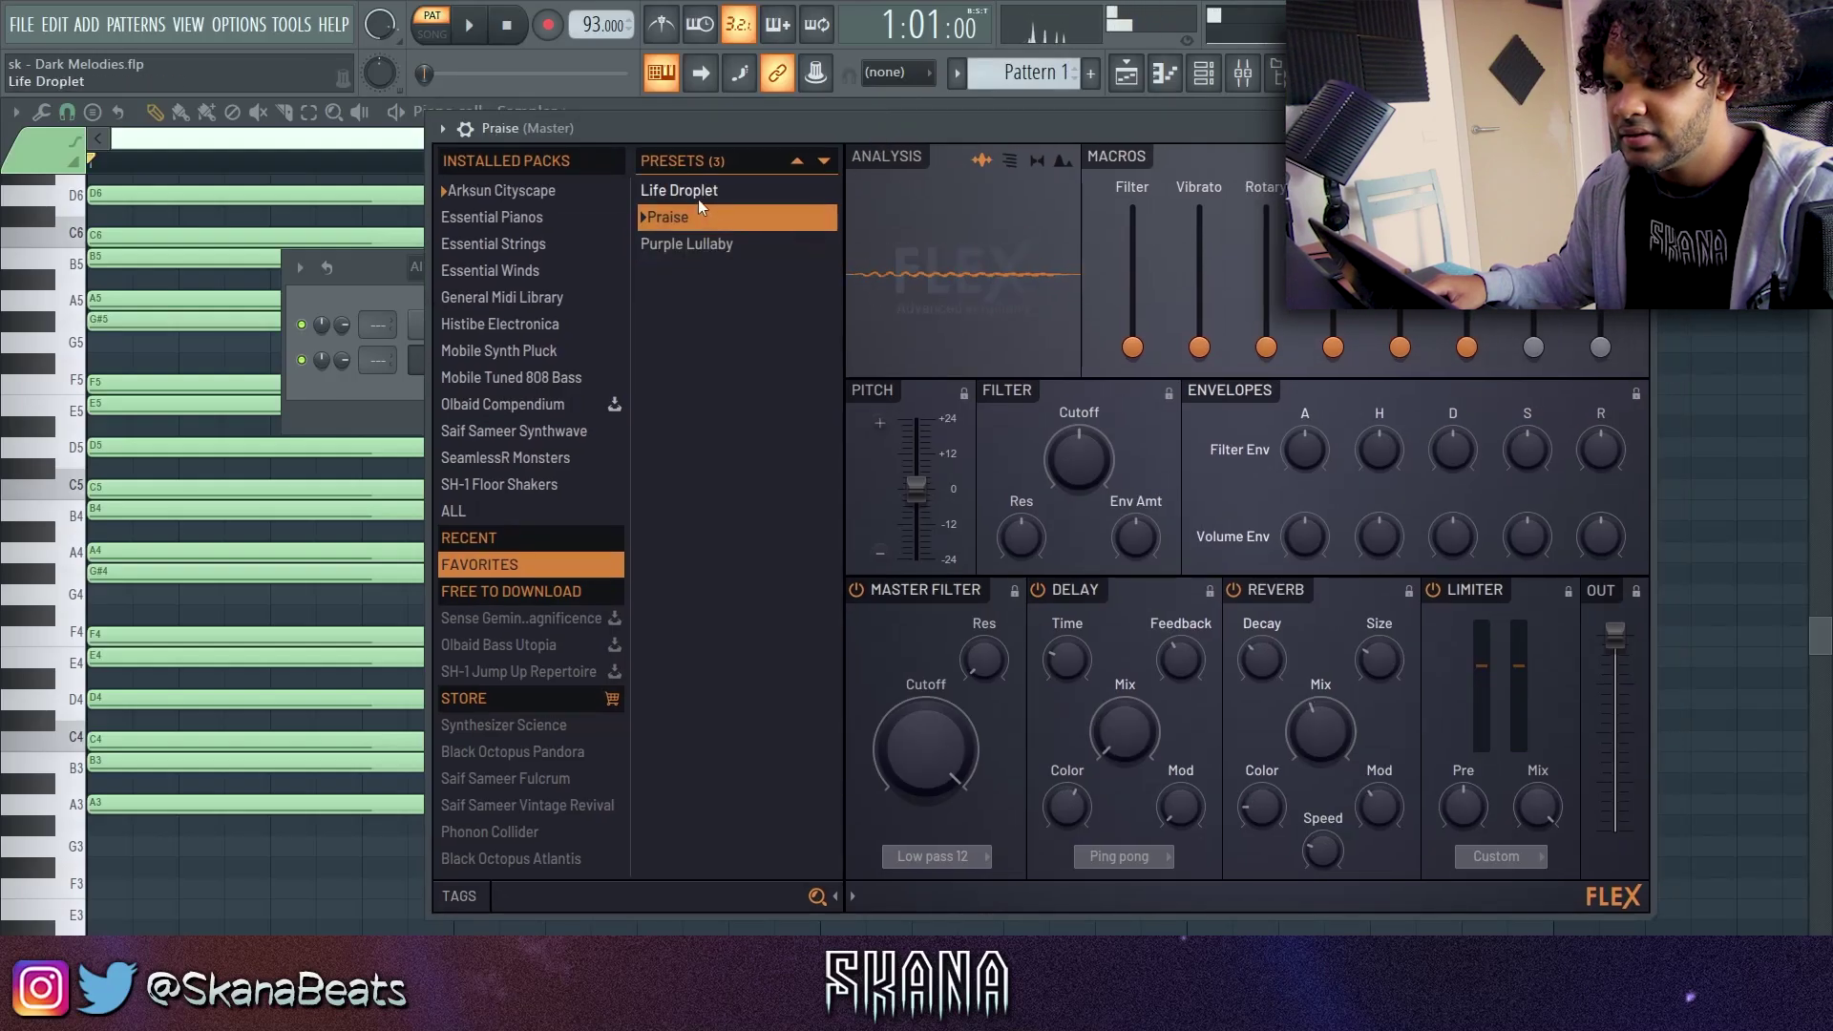
click(697, 198)
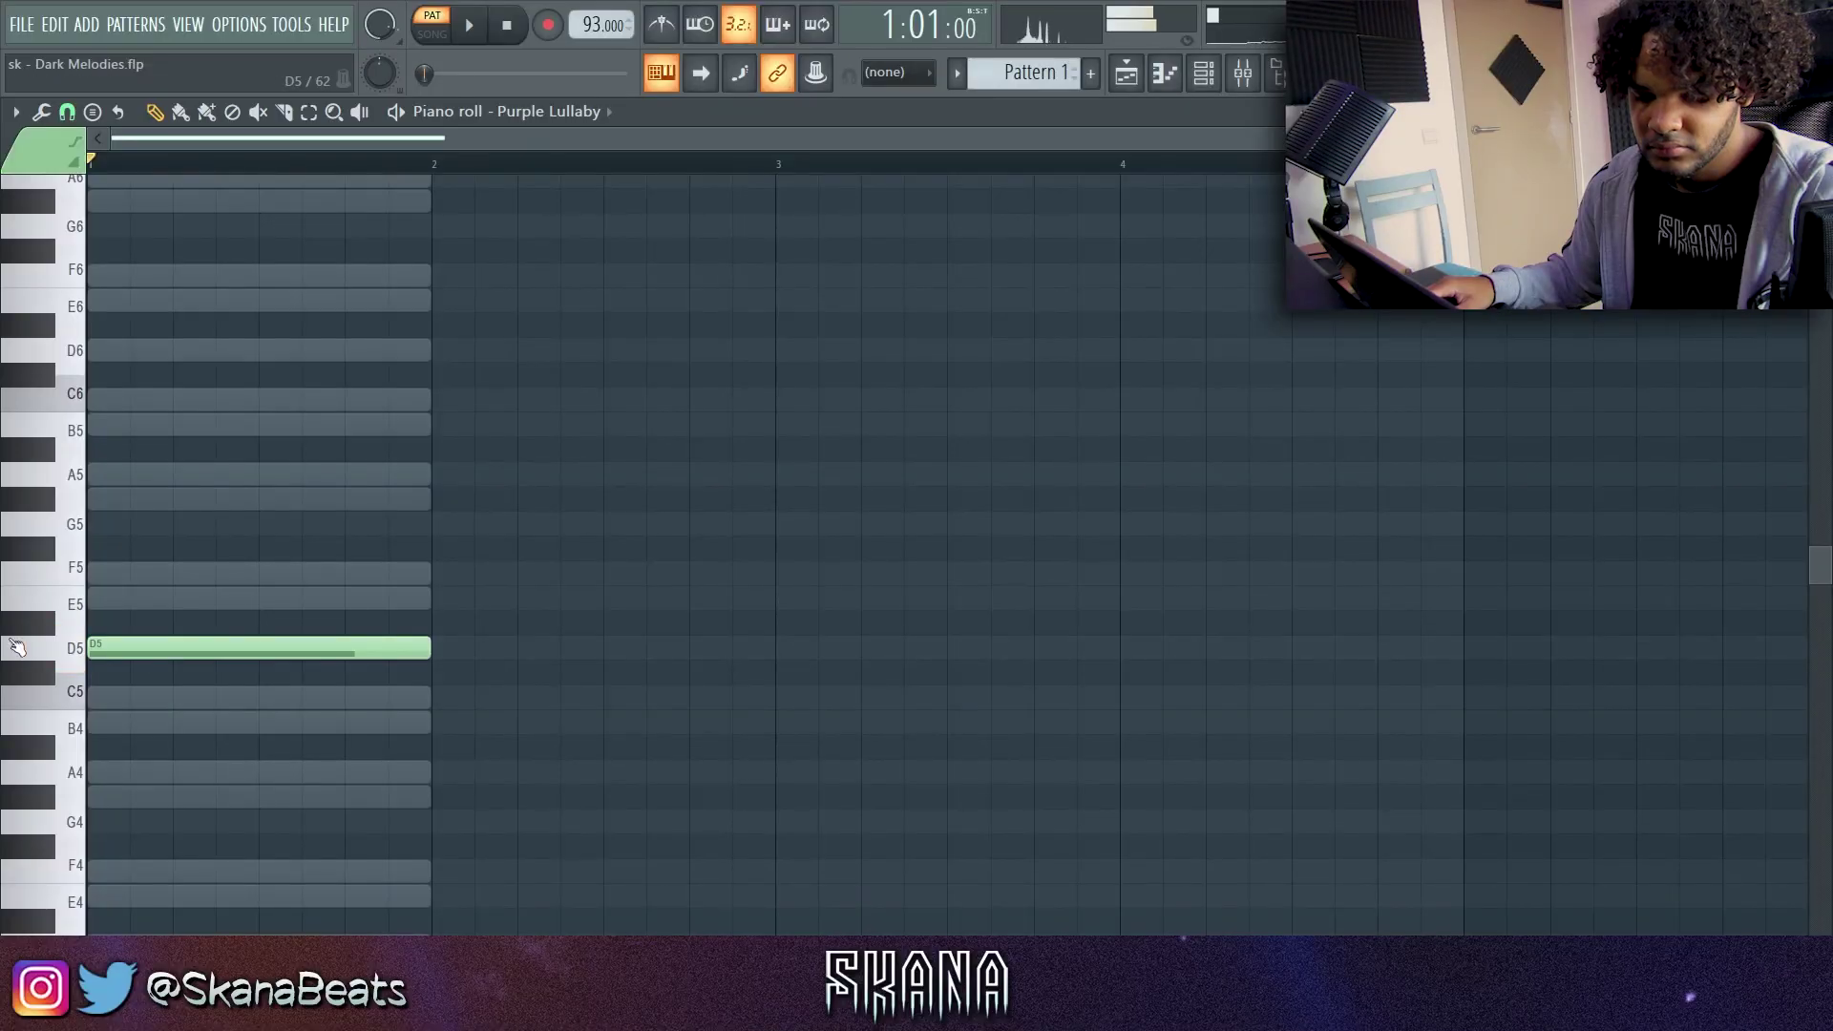
Add one-bar notes A4, E5, F5 and A5 around the D5 note in bar 1 and play the chord
click(59, 785)
click(93, 647)
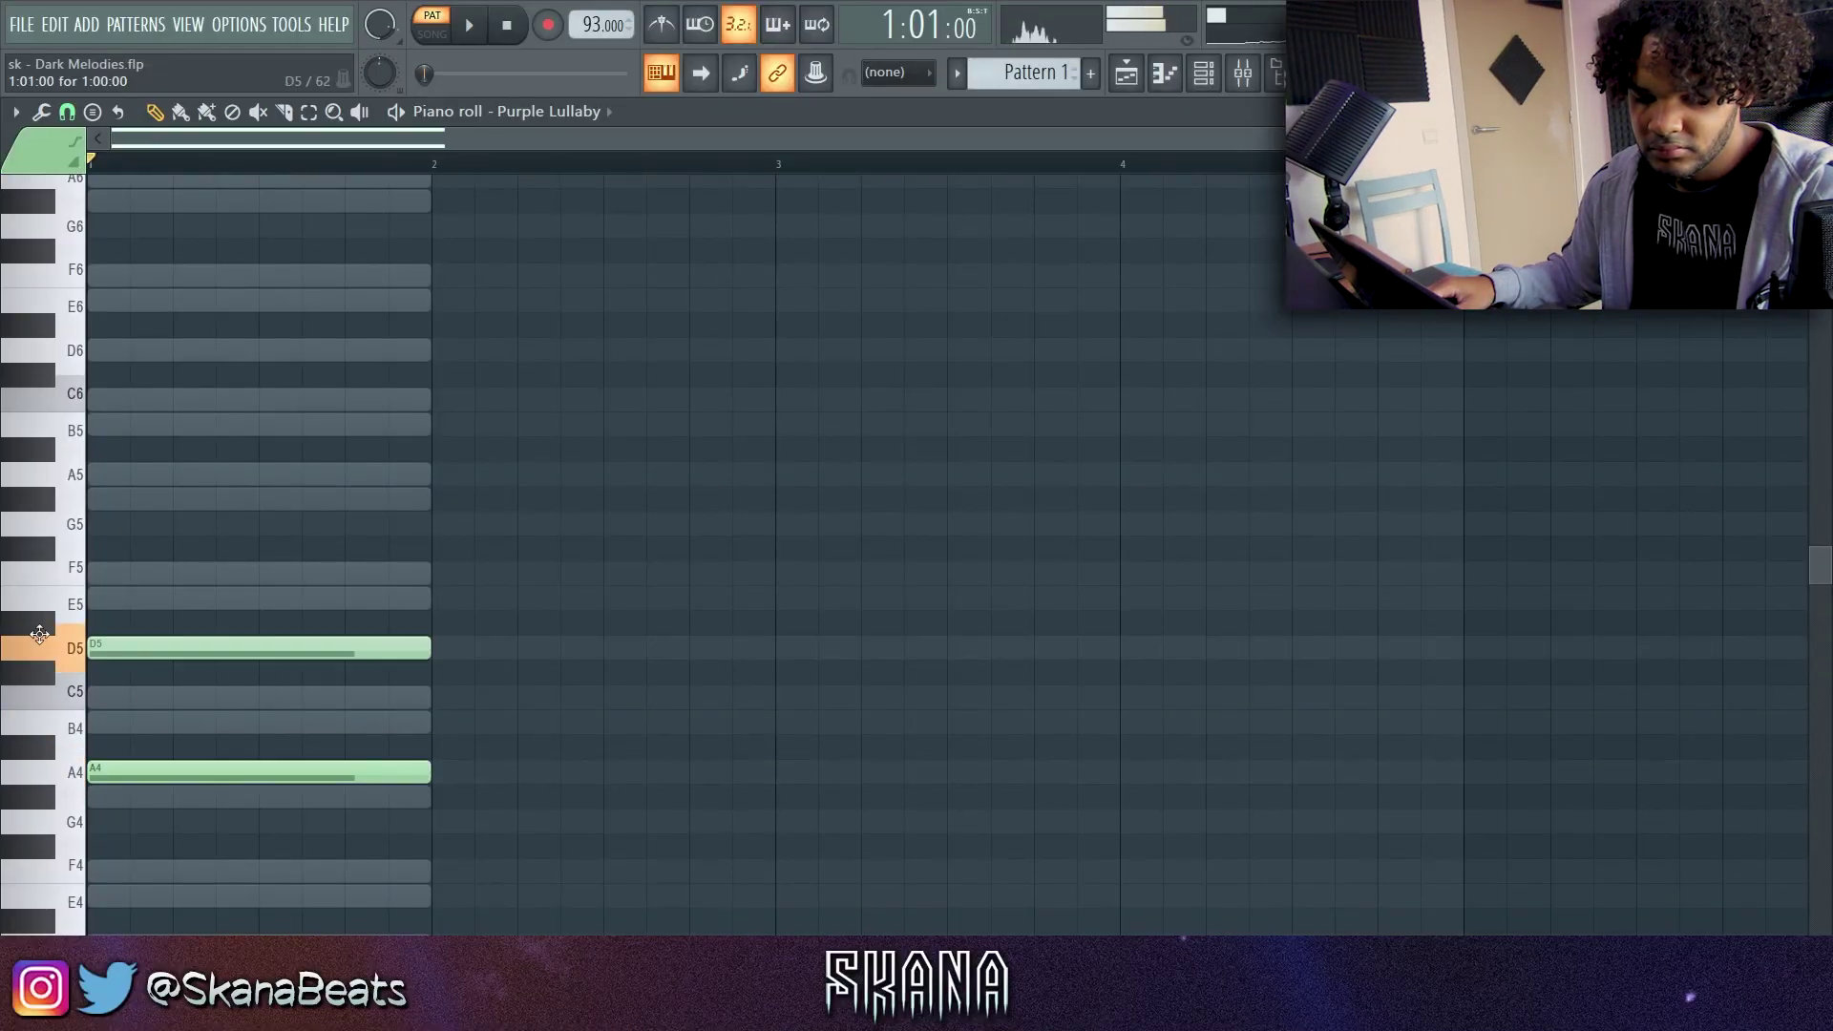
click(93, 574)
click(101, 599)
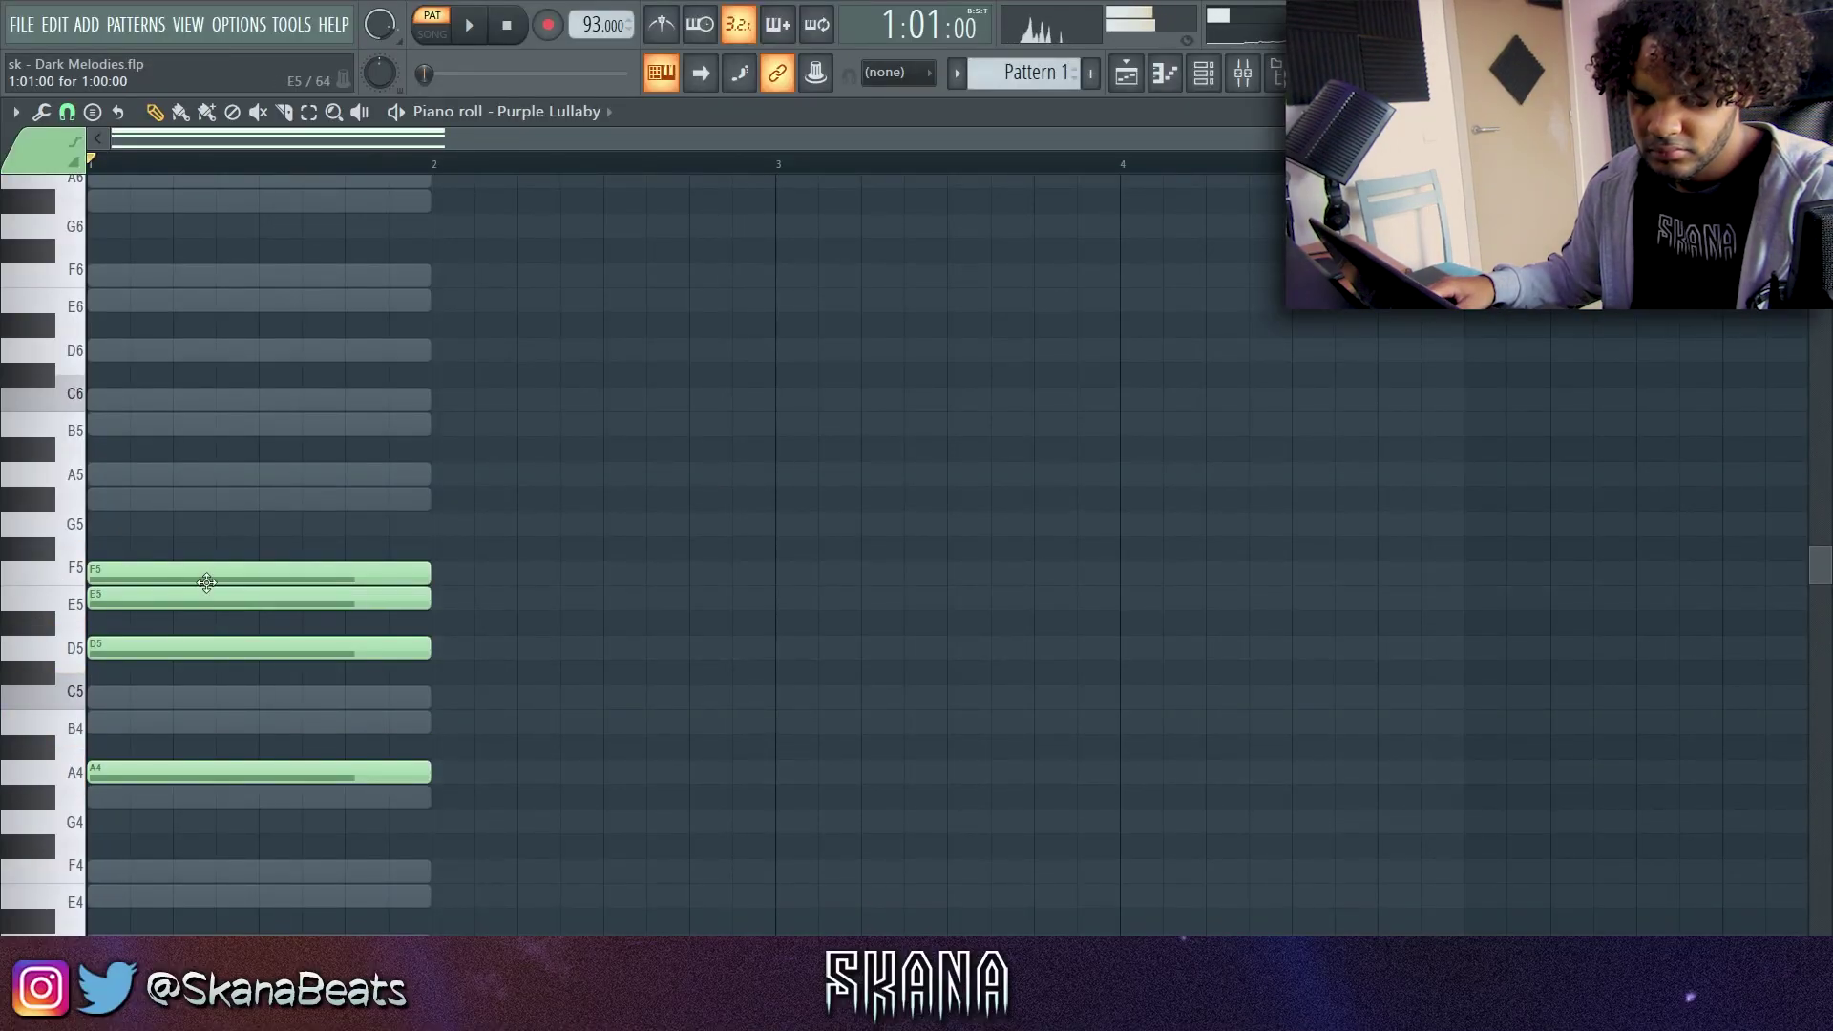
click(113, 500)
drag(134, 492, 55, 482)
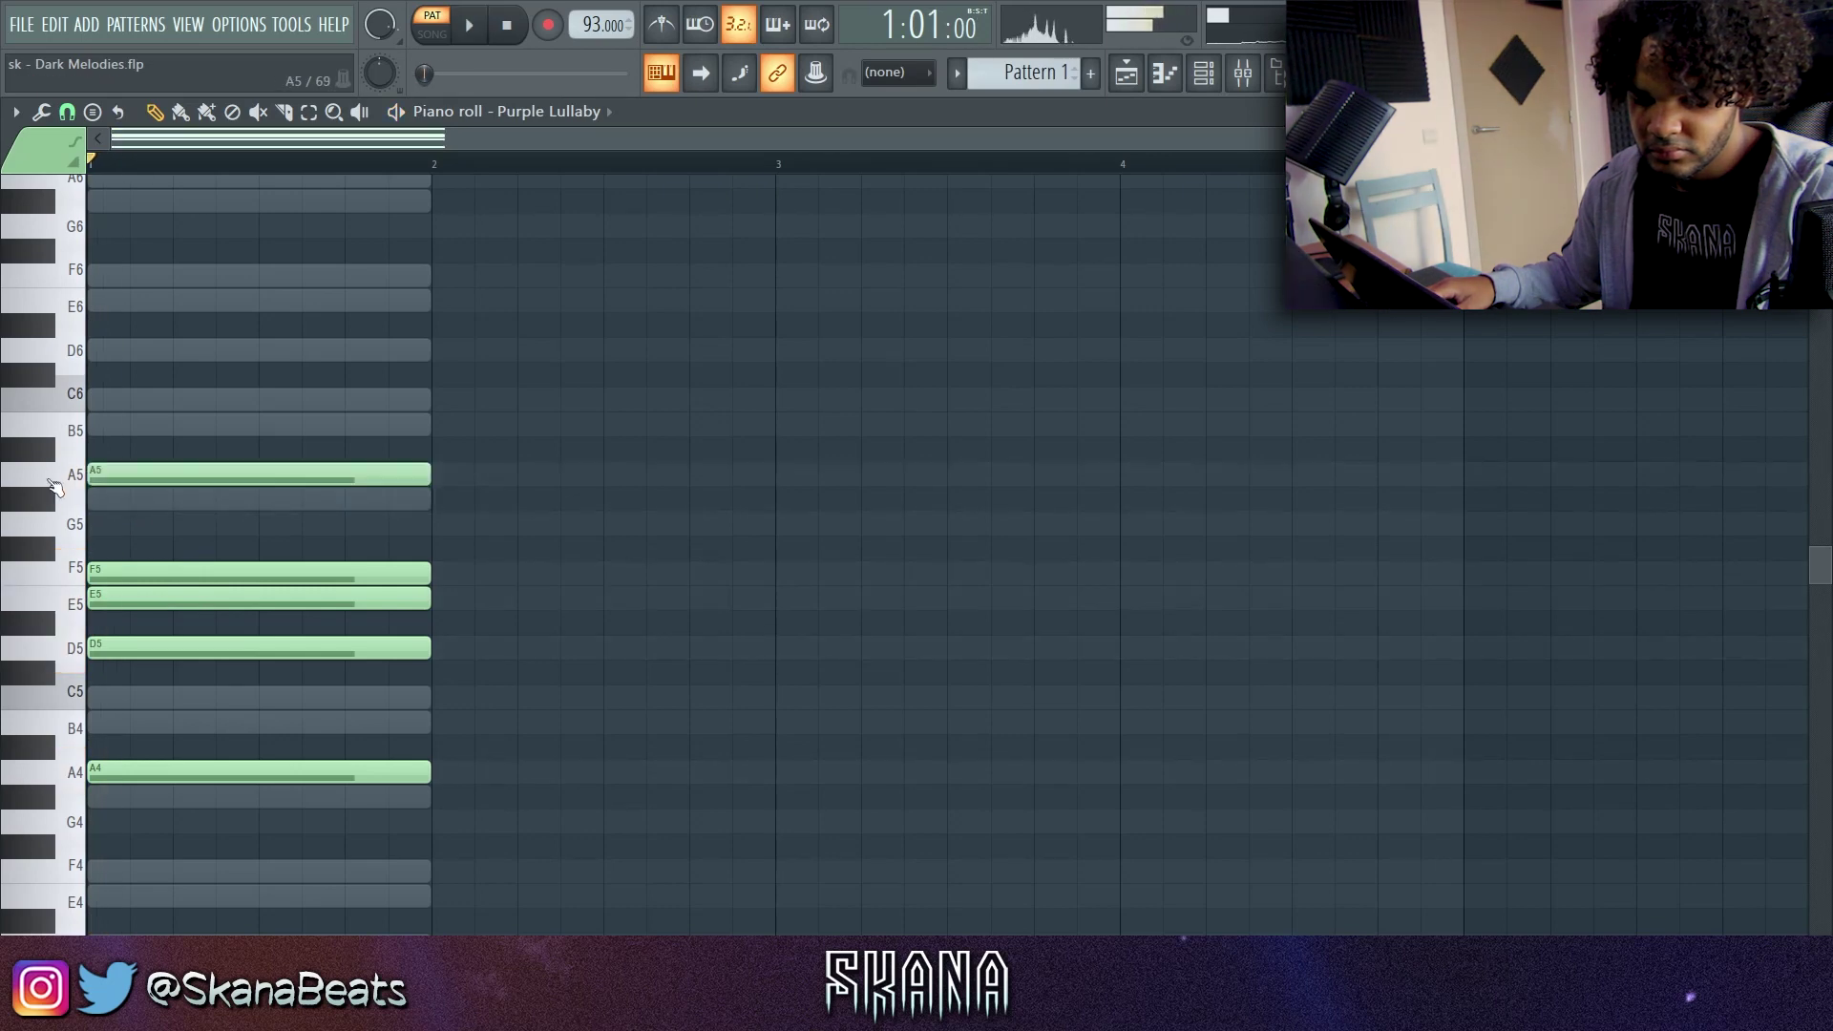
key(space)
Try the bar 1 chord without E5, restore the note, and play both versions to compare them
key(space)
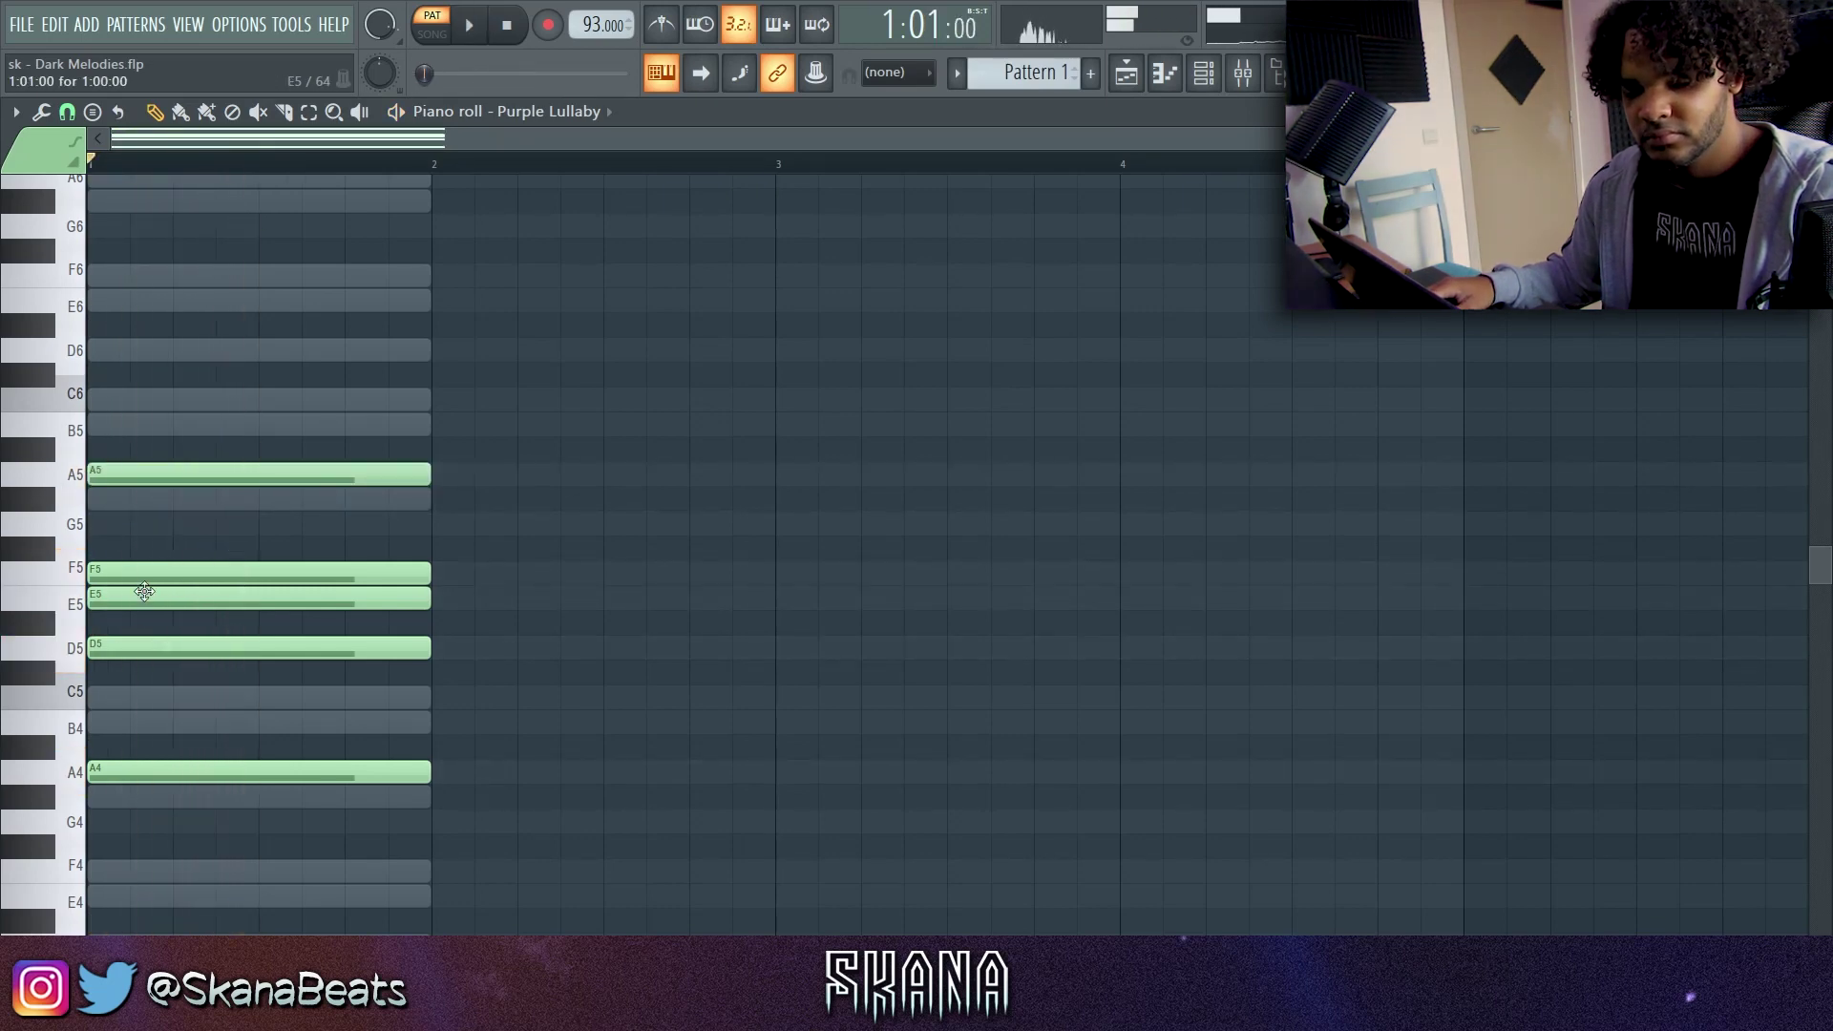
right_click(144, 592)
key(space)
key(space)
key(ctrl+z)
key(space)
key(space)
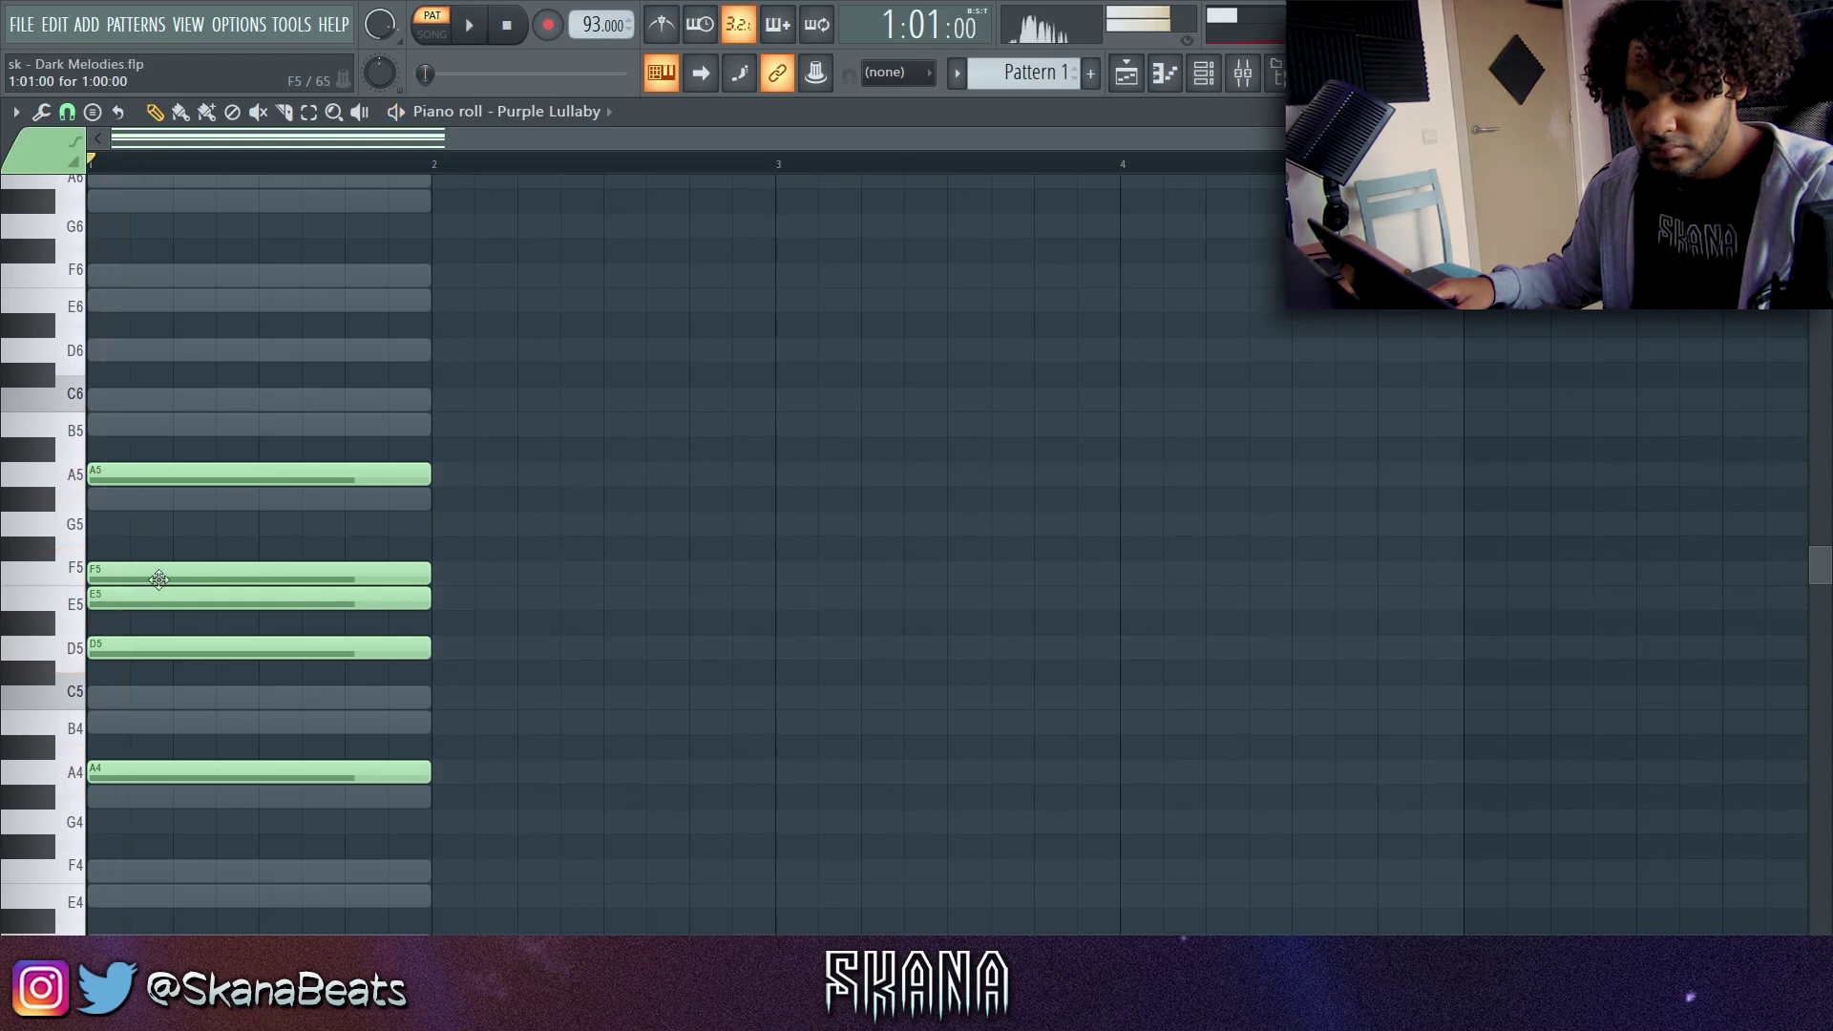
key(space)
key(space)
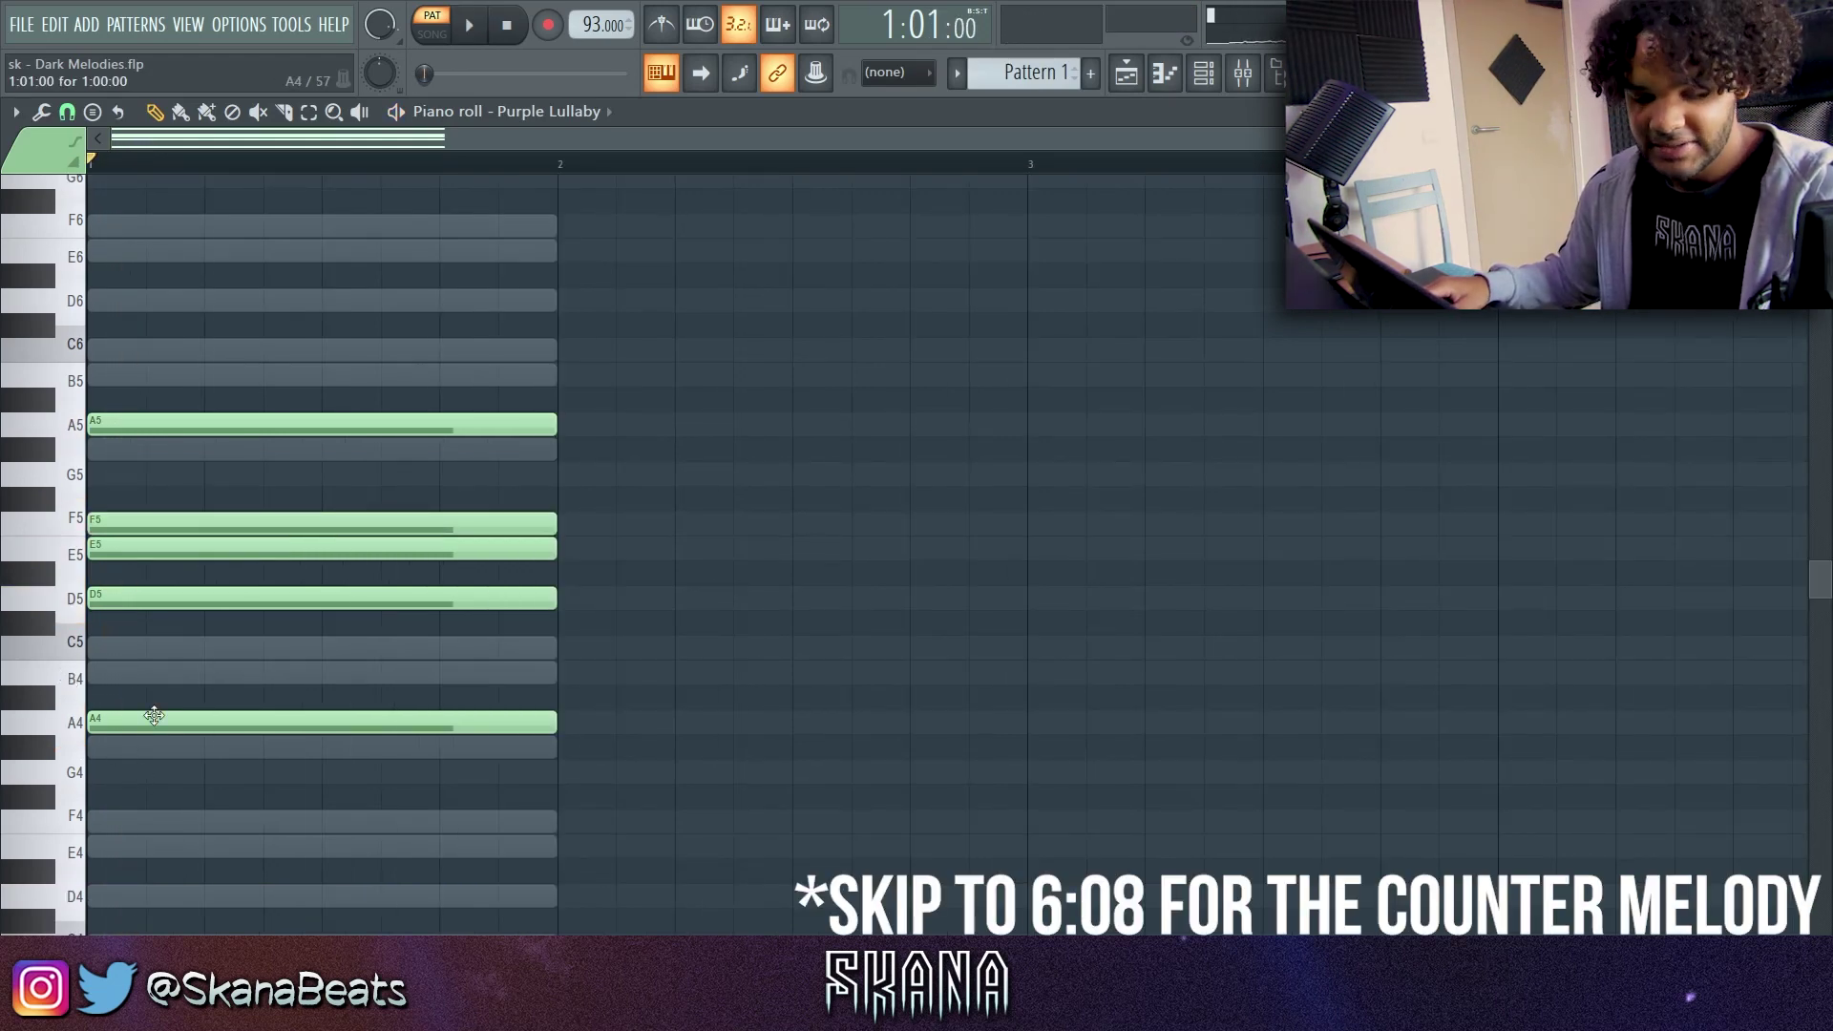
Remove F5 from the bar 1 chord and play the remaining notes A4, D5, E5 and A5
click(139, 723)
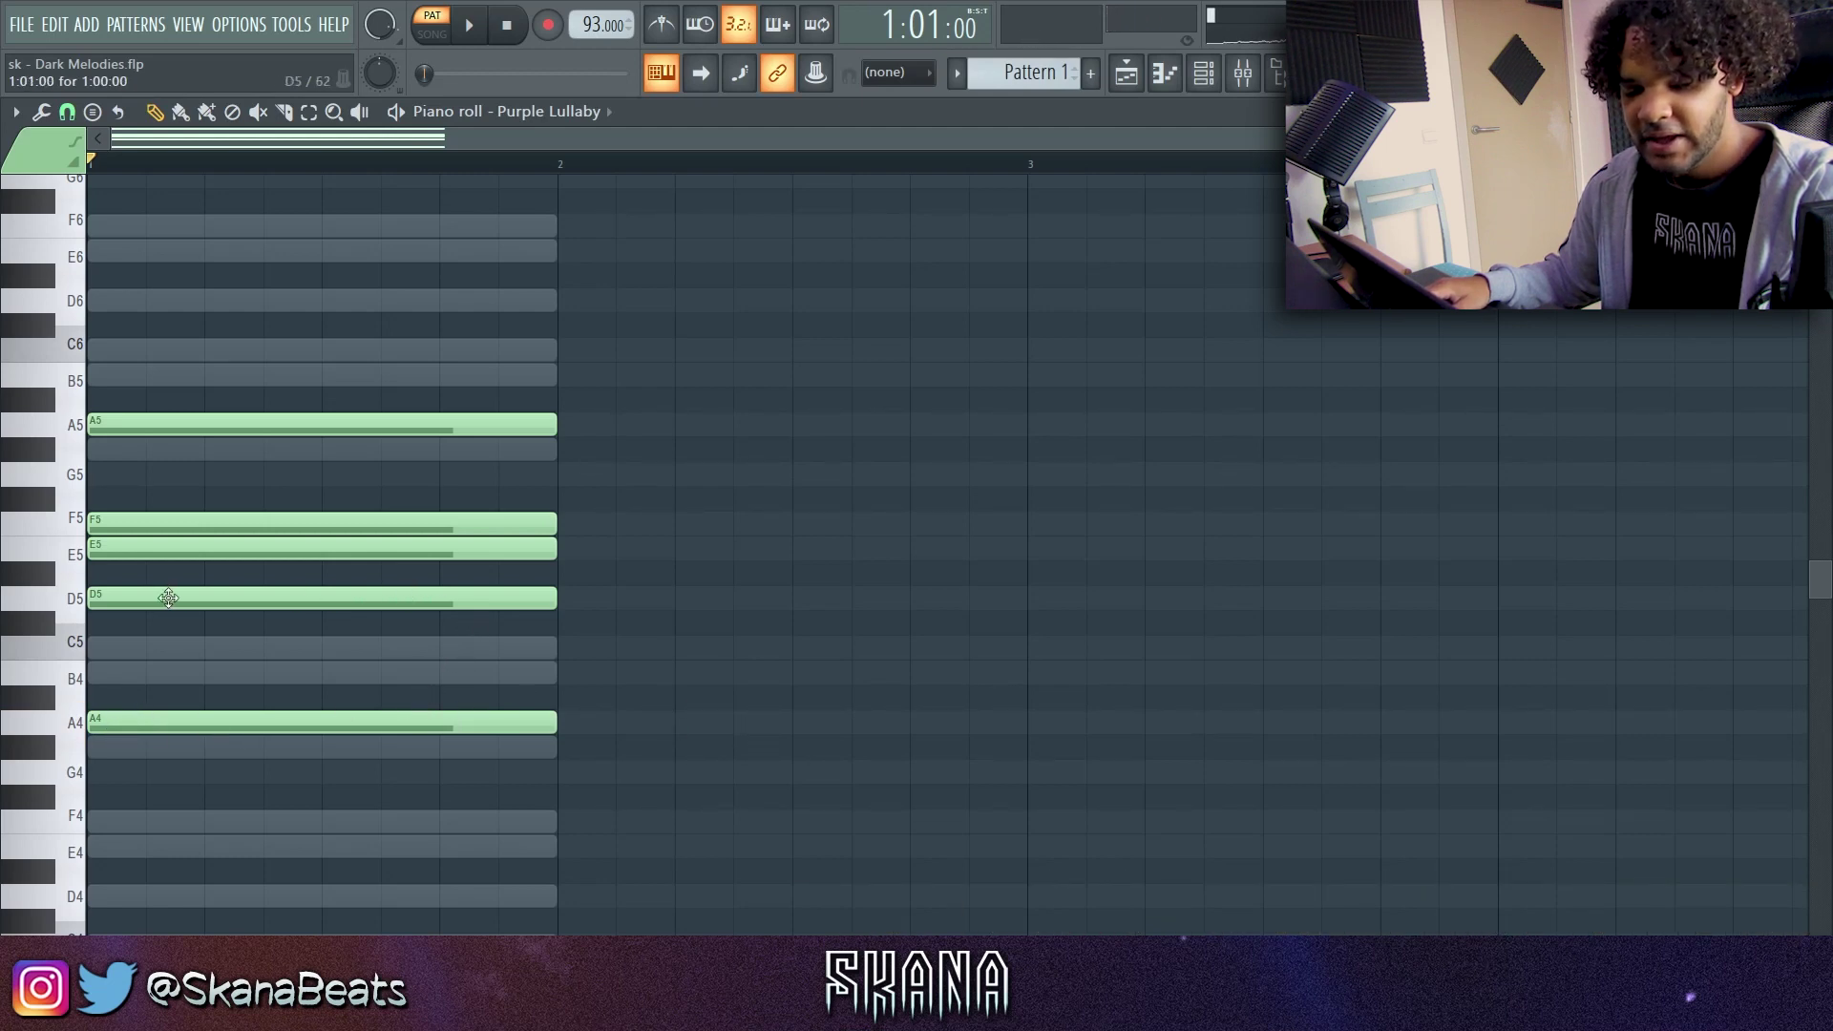
click(124, 598)
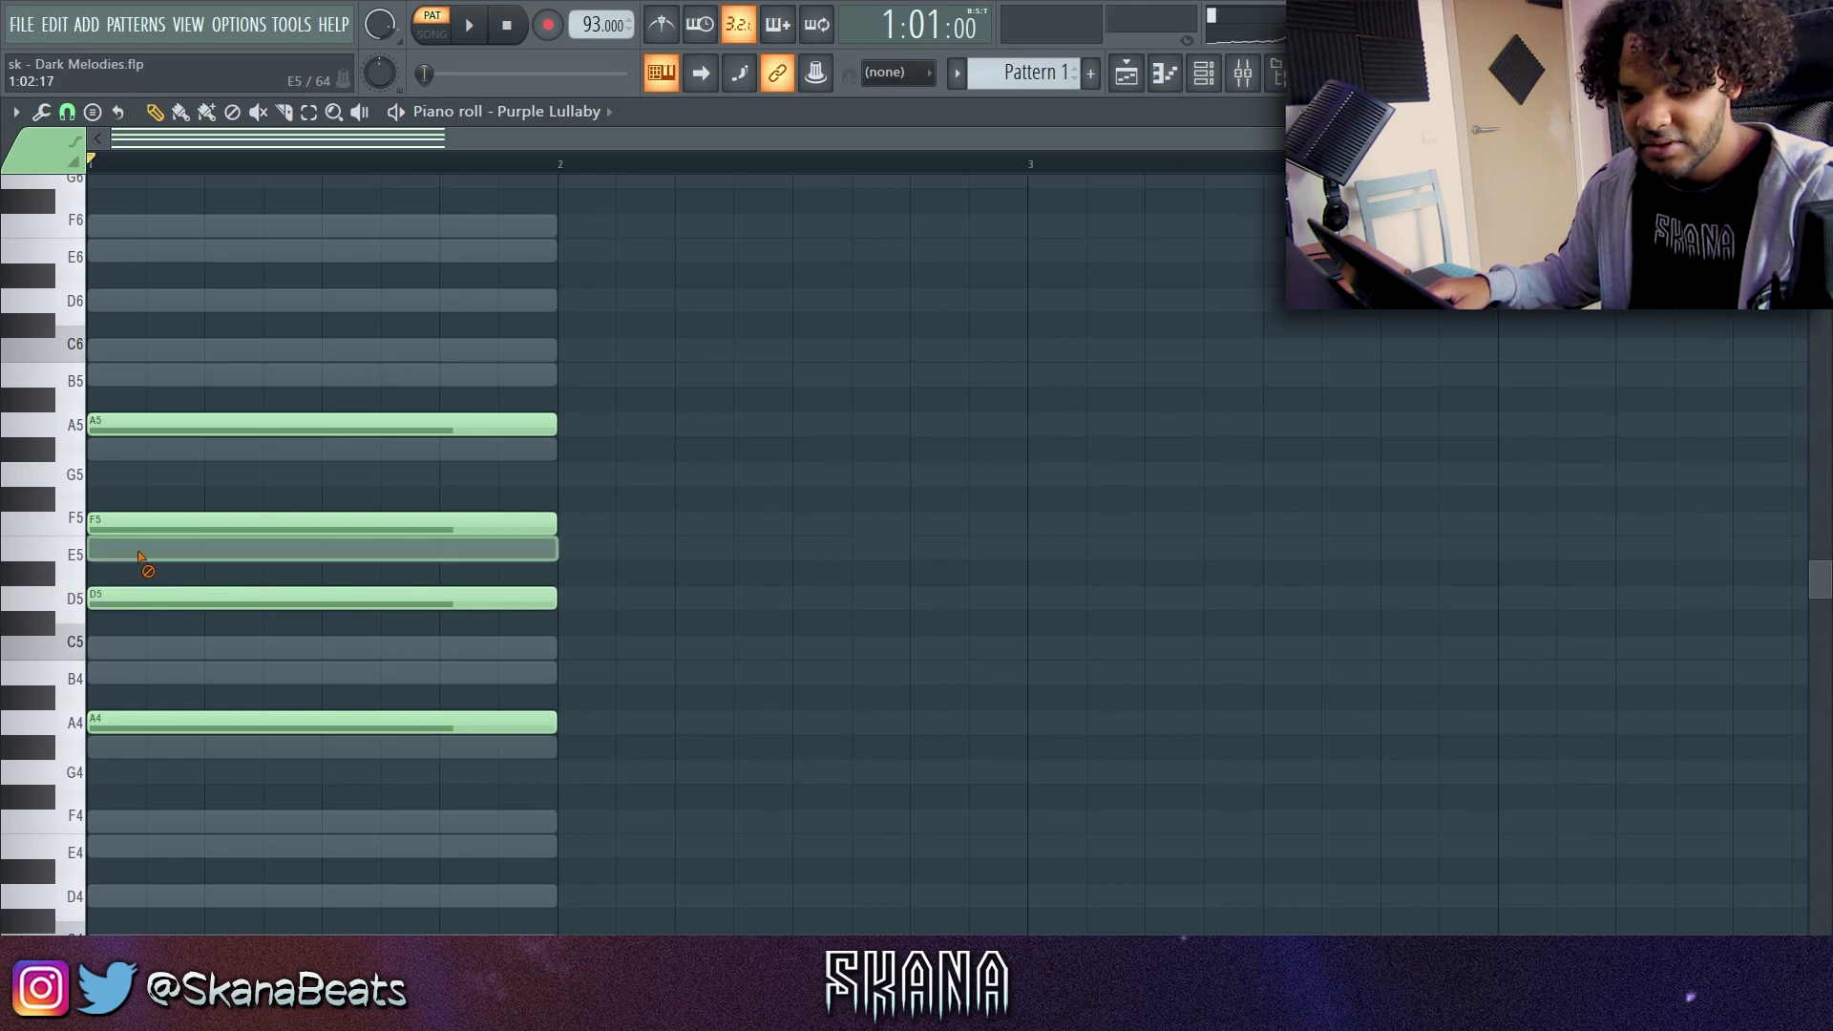
right_click(135, 525)
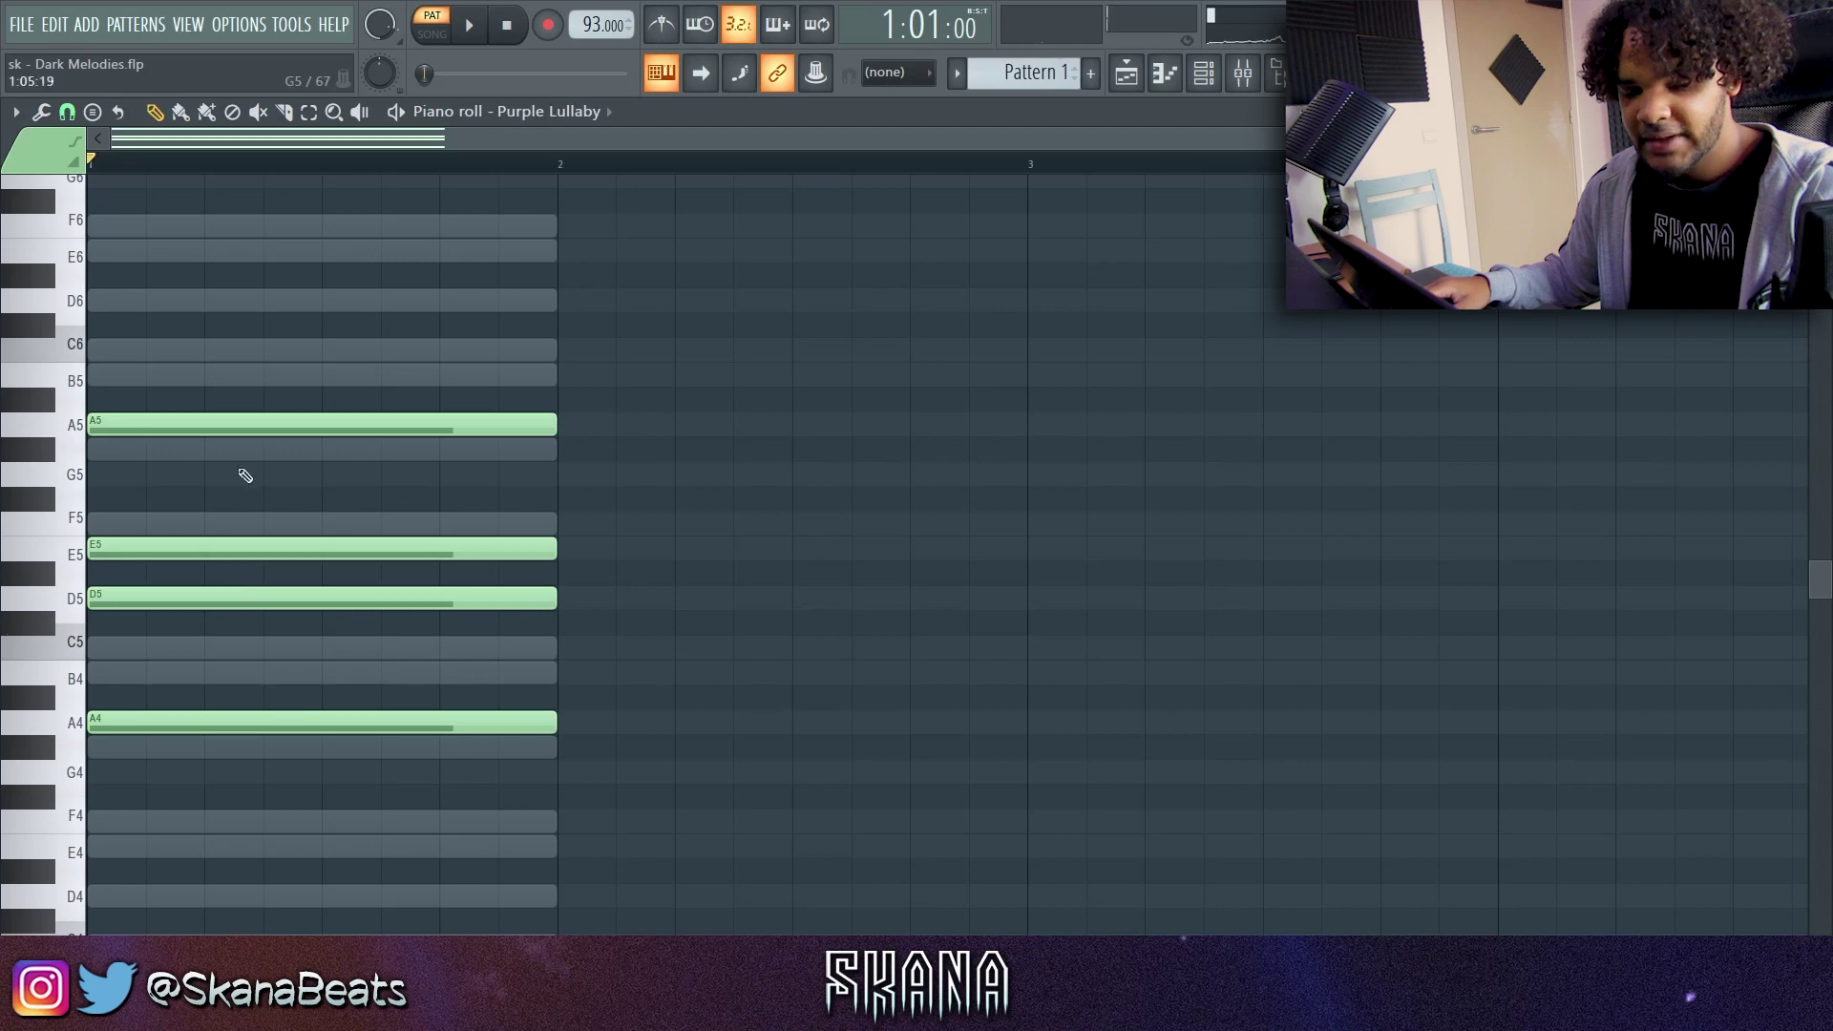
click(168, 413)
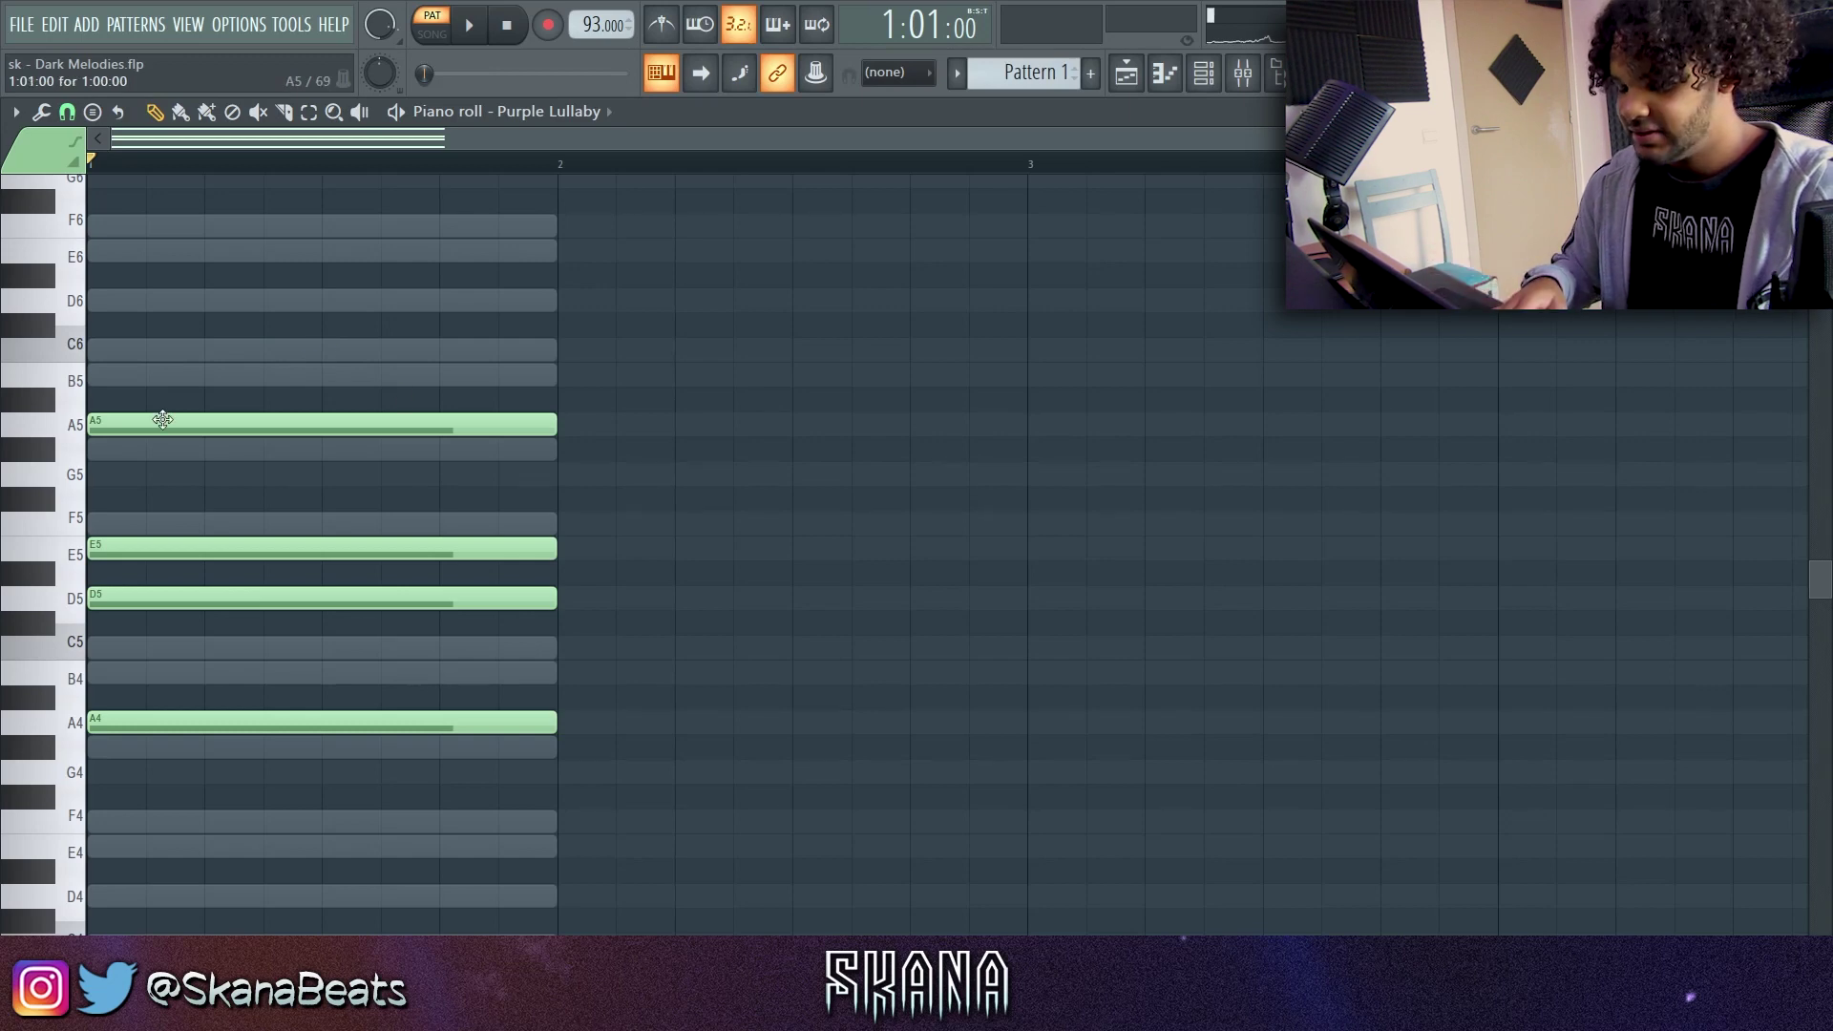
key(space)
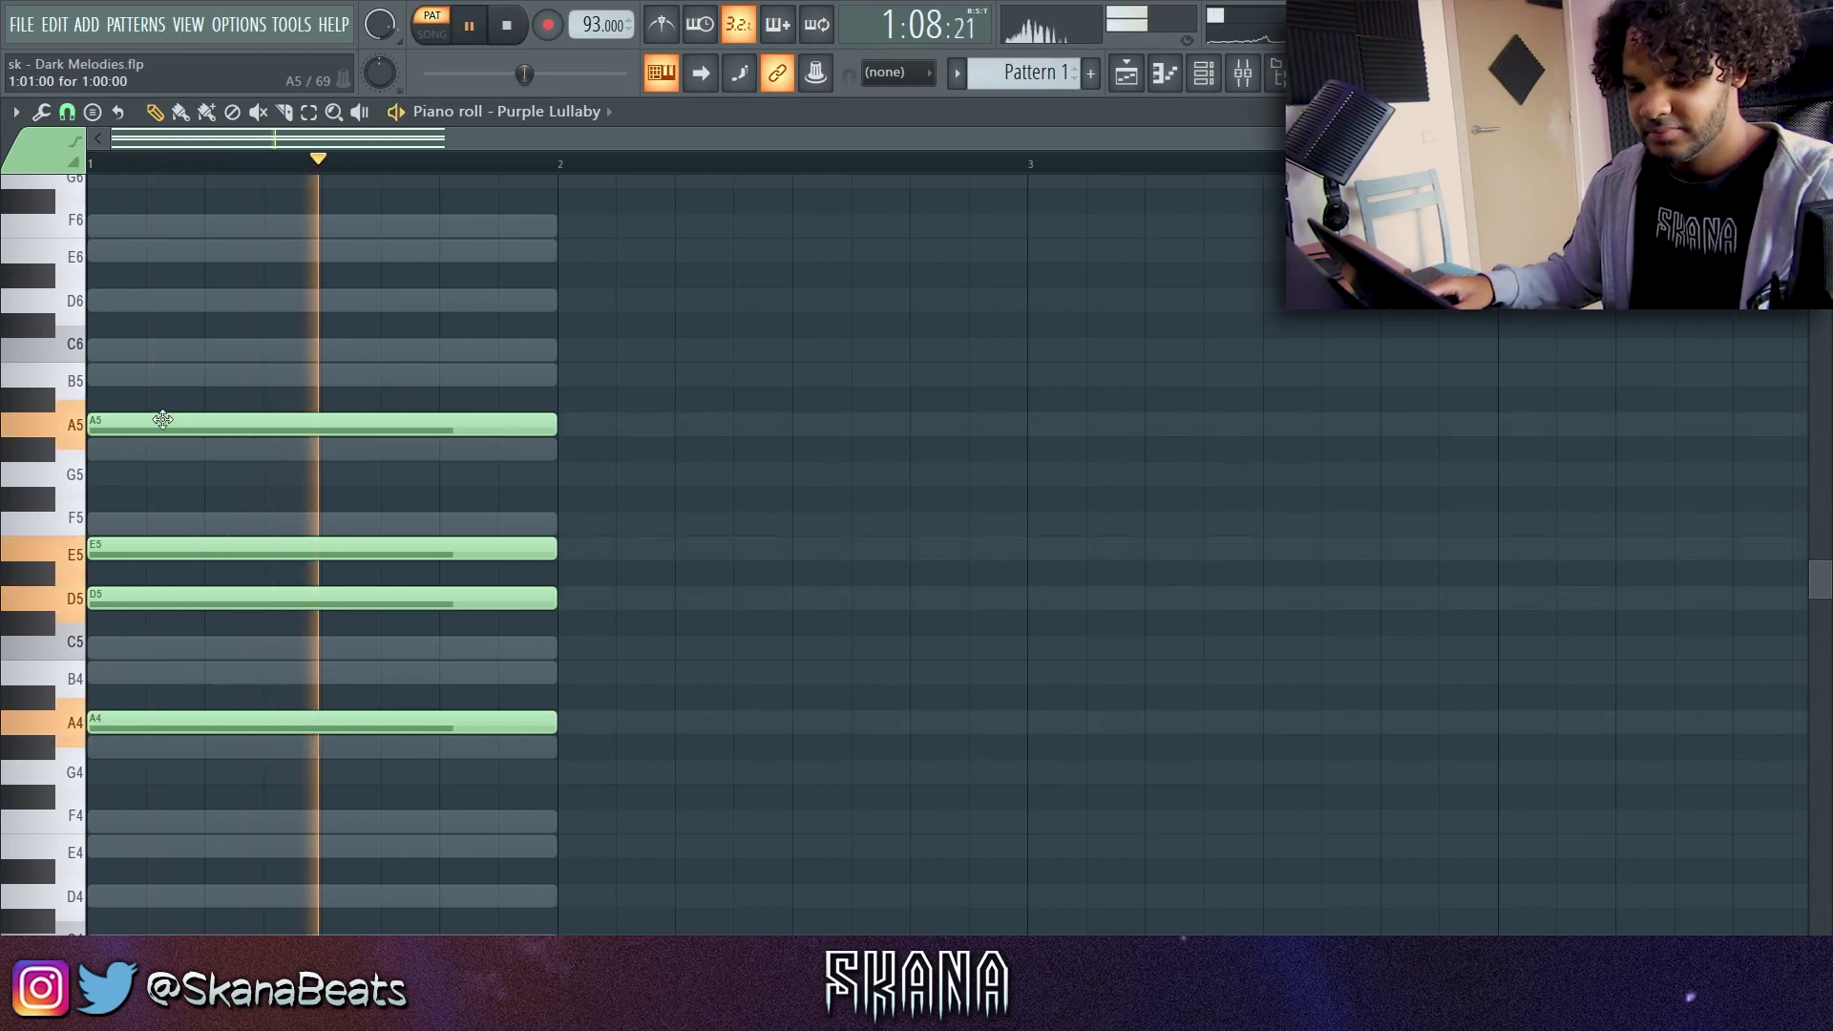
key(space)
Move the D5 note down to C5 in bar 1 and play the chord
drag(238, 599, 122, 640)
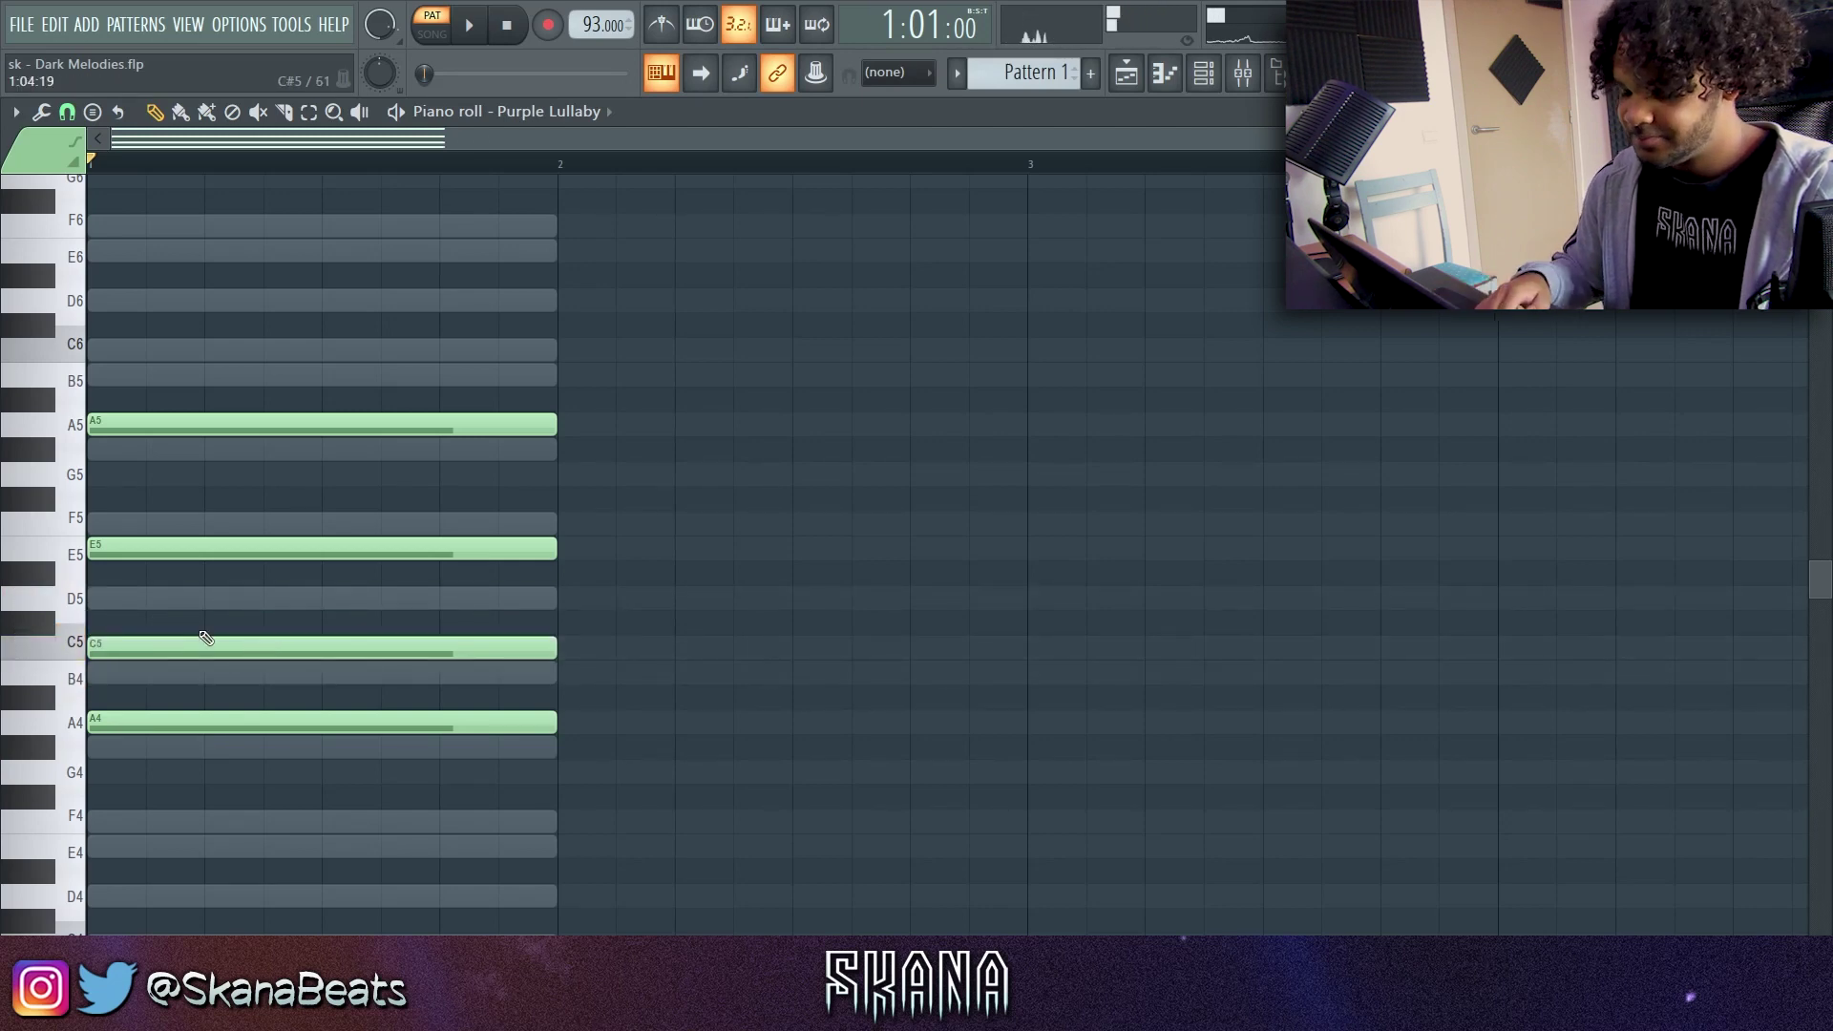
key(space)
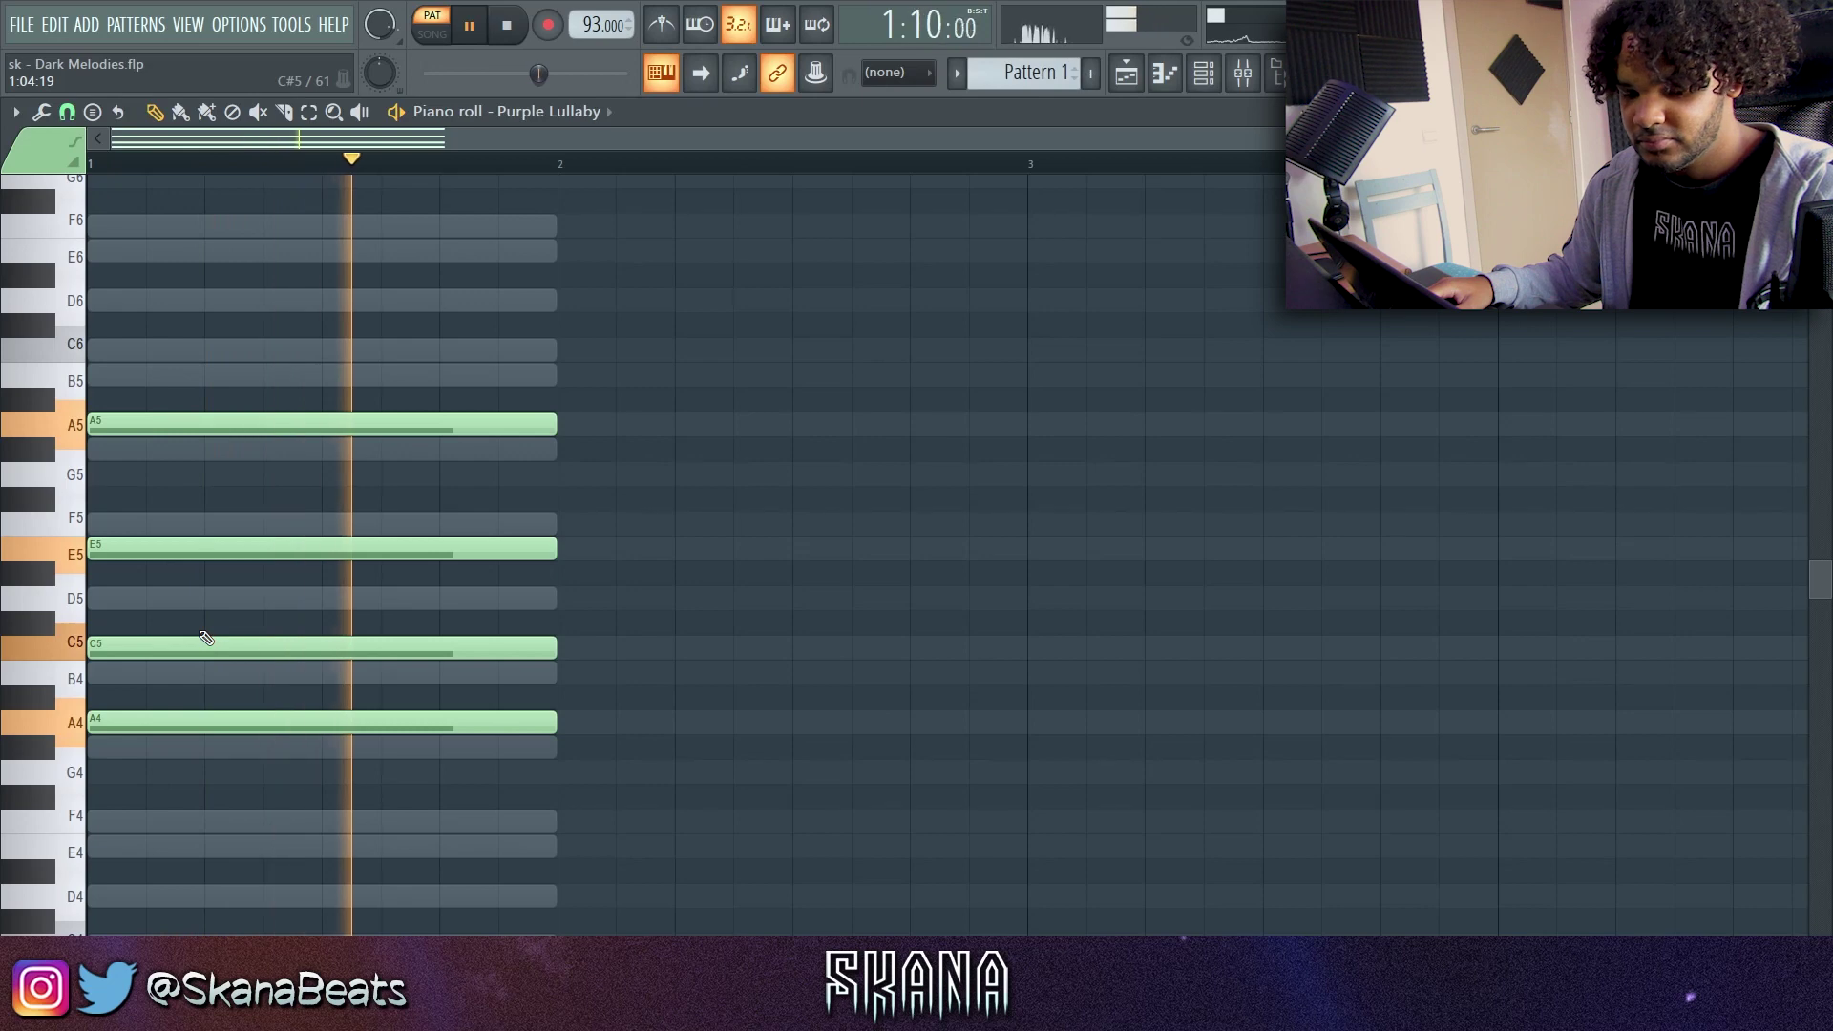
key(space)
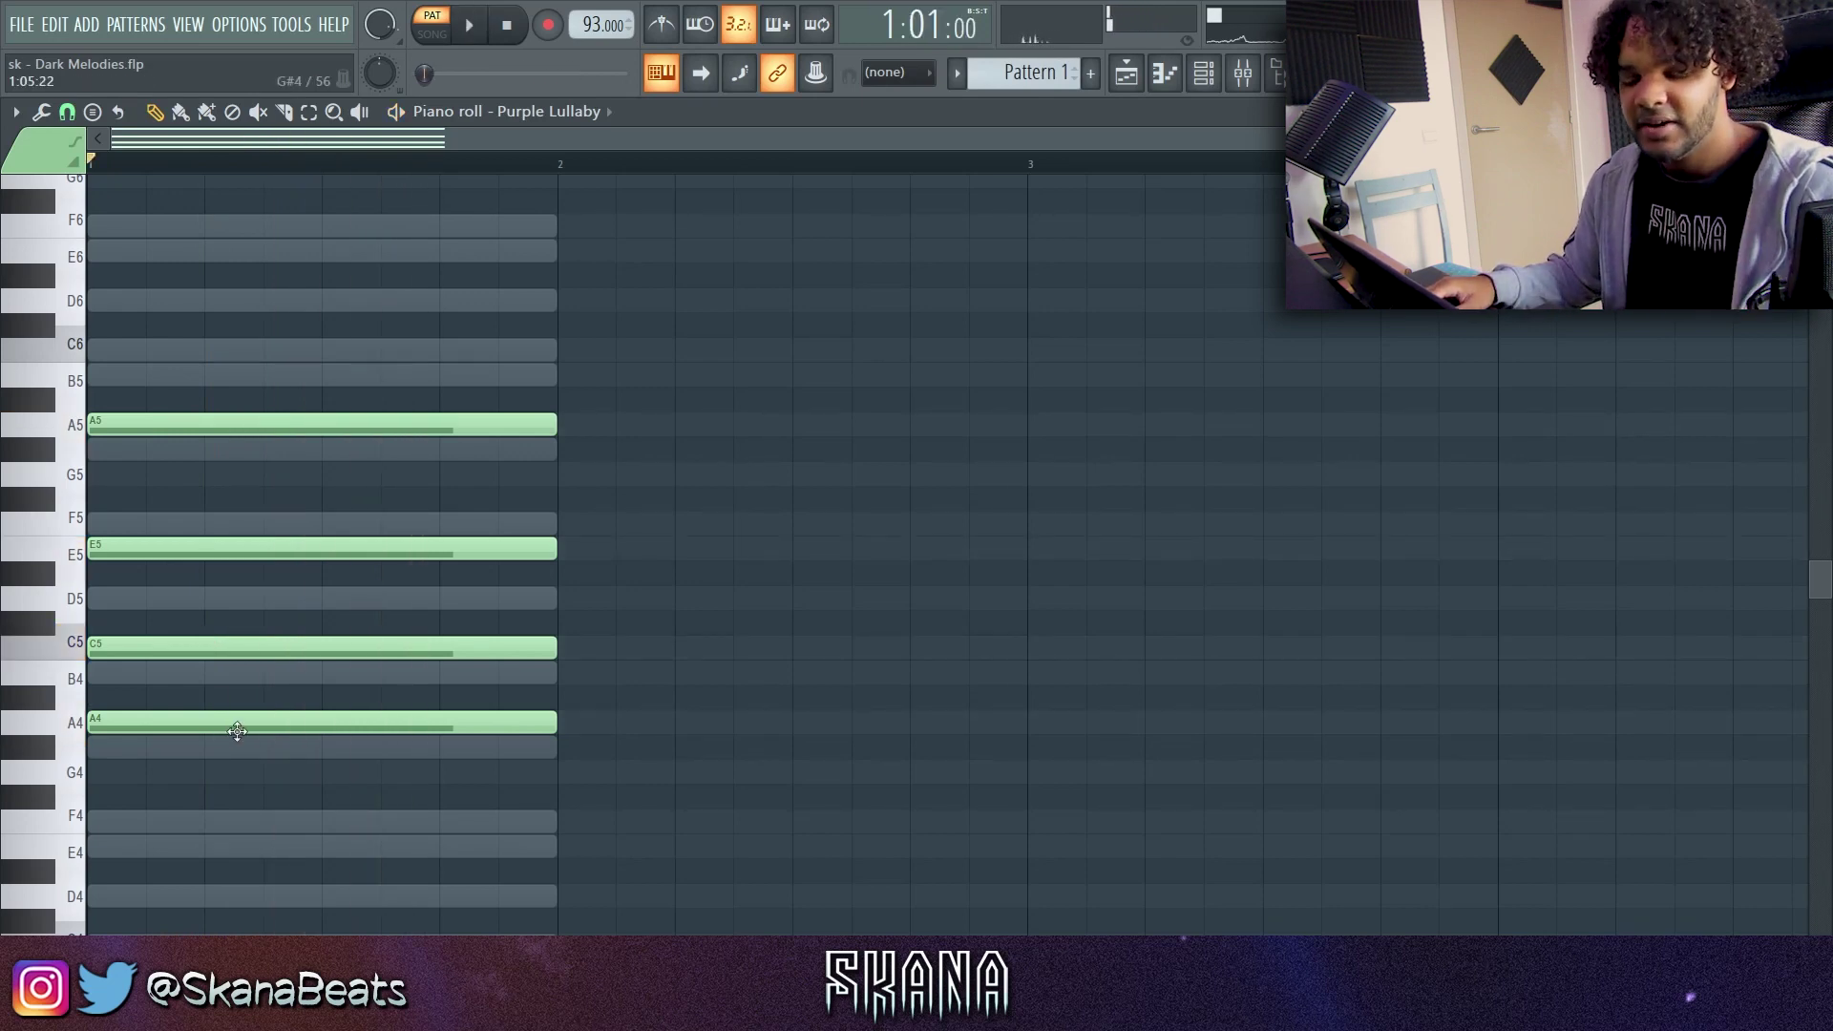
Replace the C5 note with D5 in bar 1 and add a one-bar F5 back to the chord
right_click(272, 640)
drag(210, 597, 71, 600)
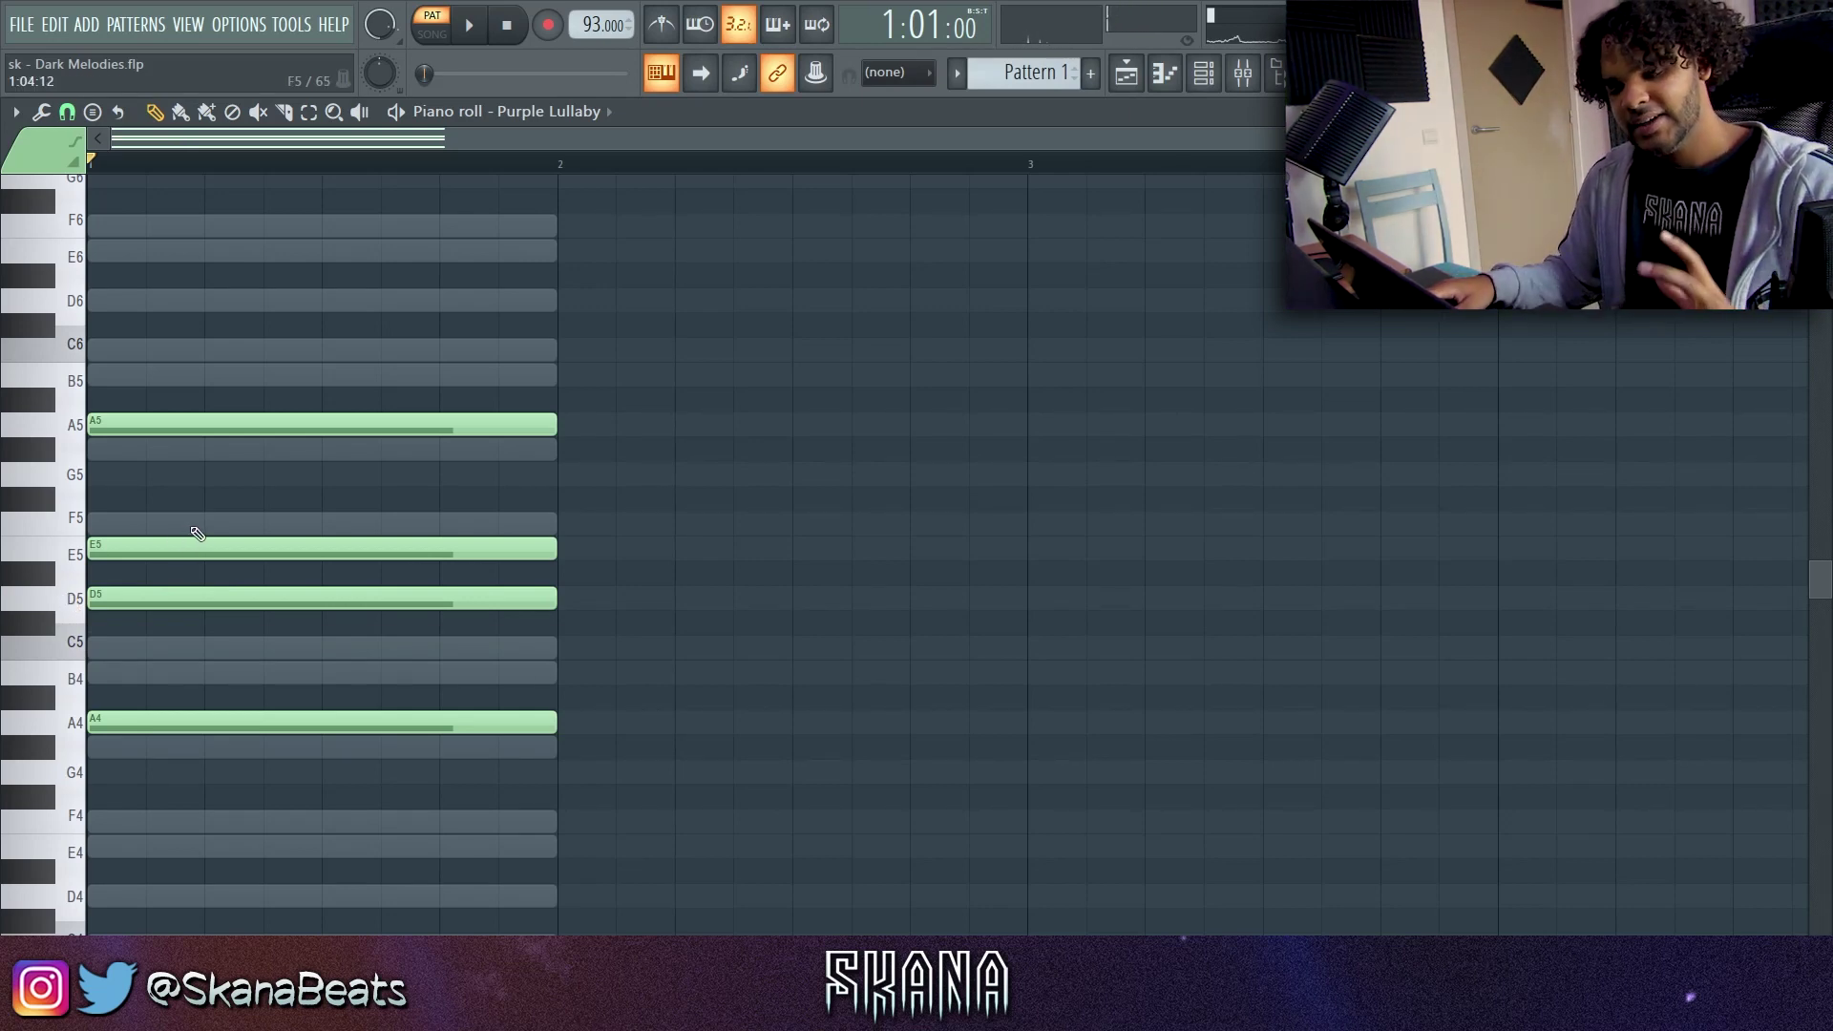
drag(194, 525, 58, 524)
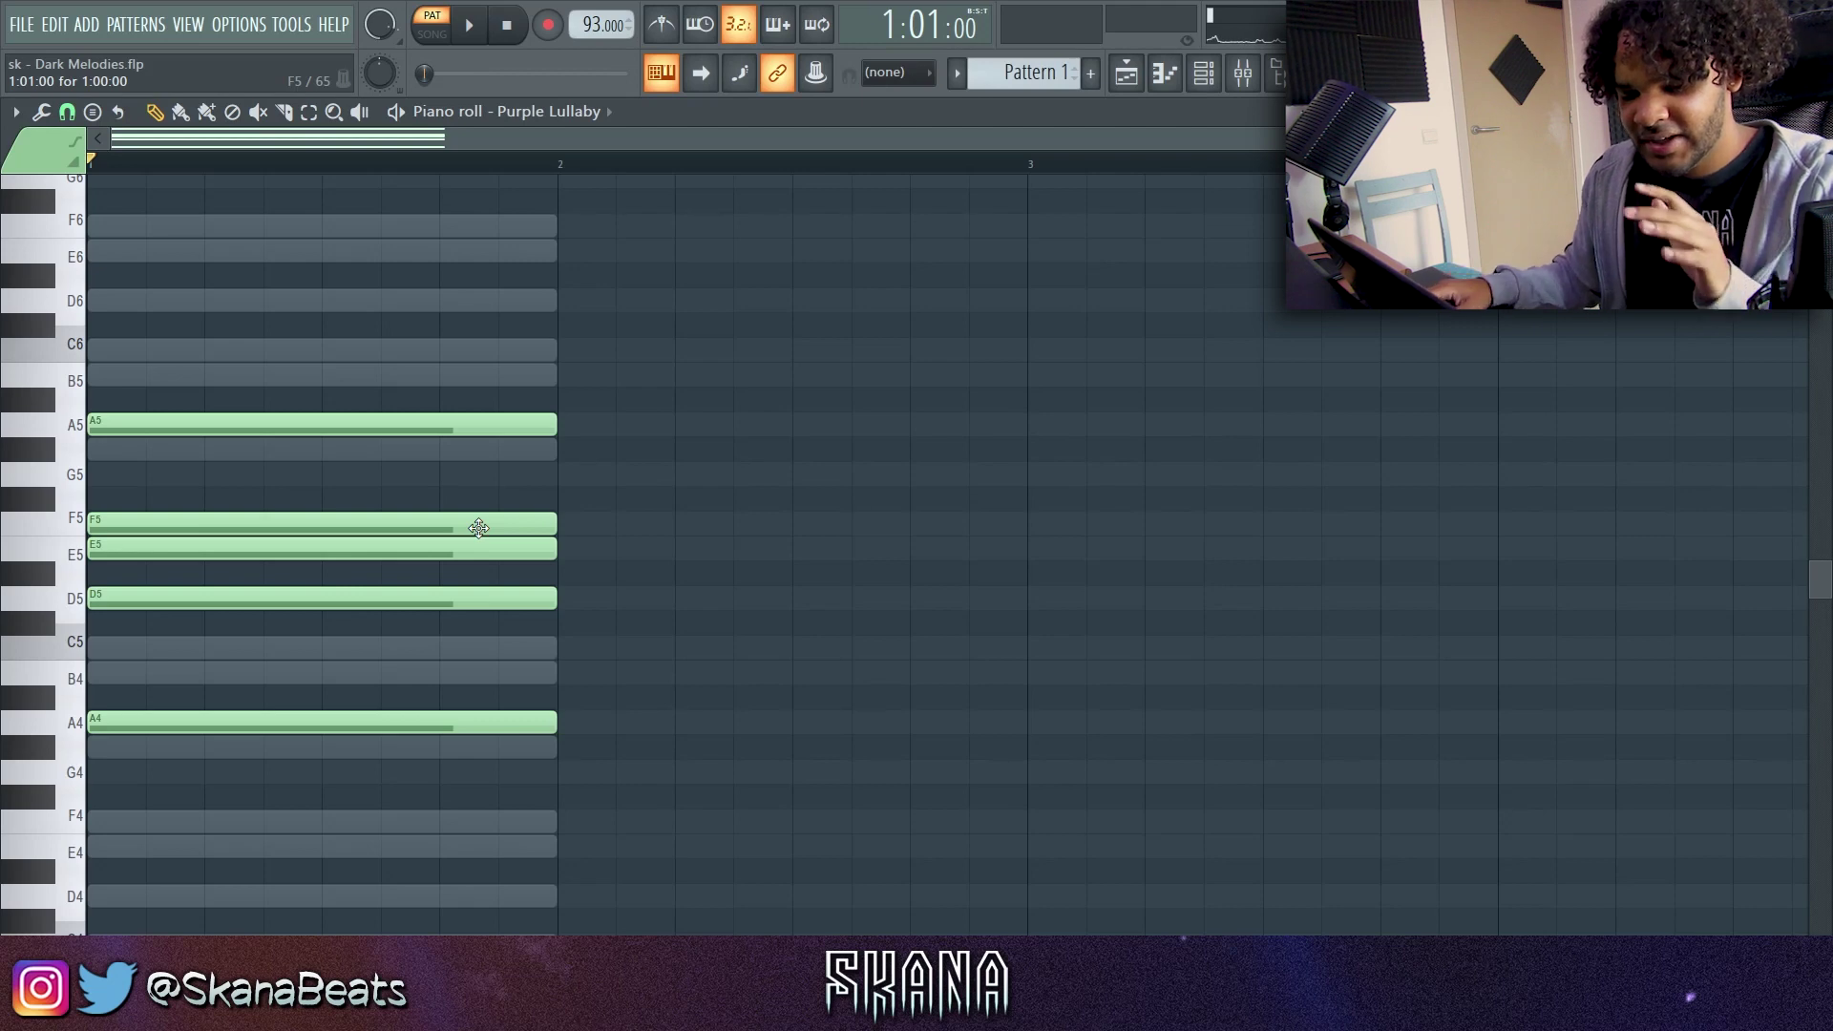
drag(1333, 138, 1457, 138)
right_click(224, 526)
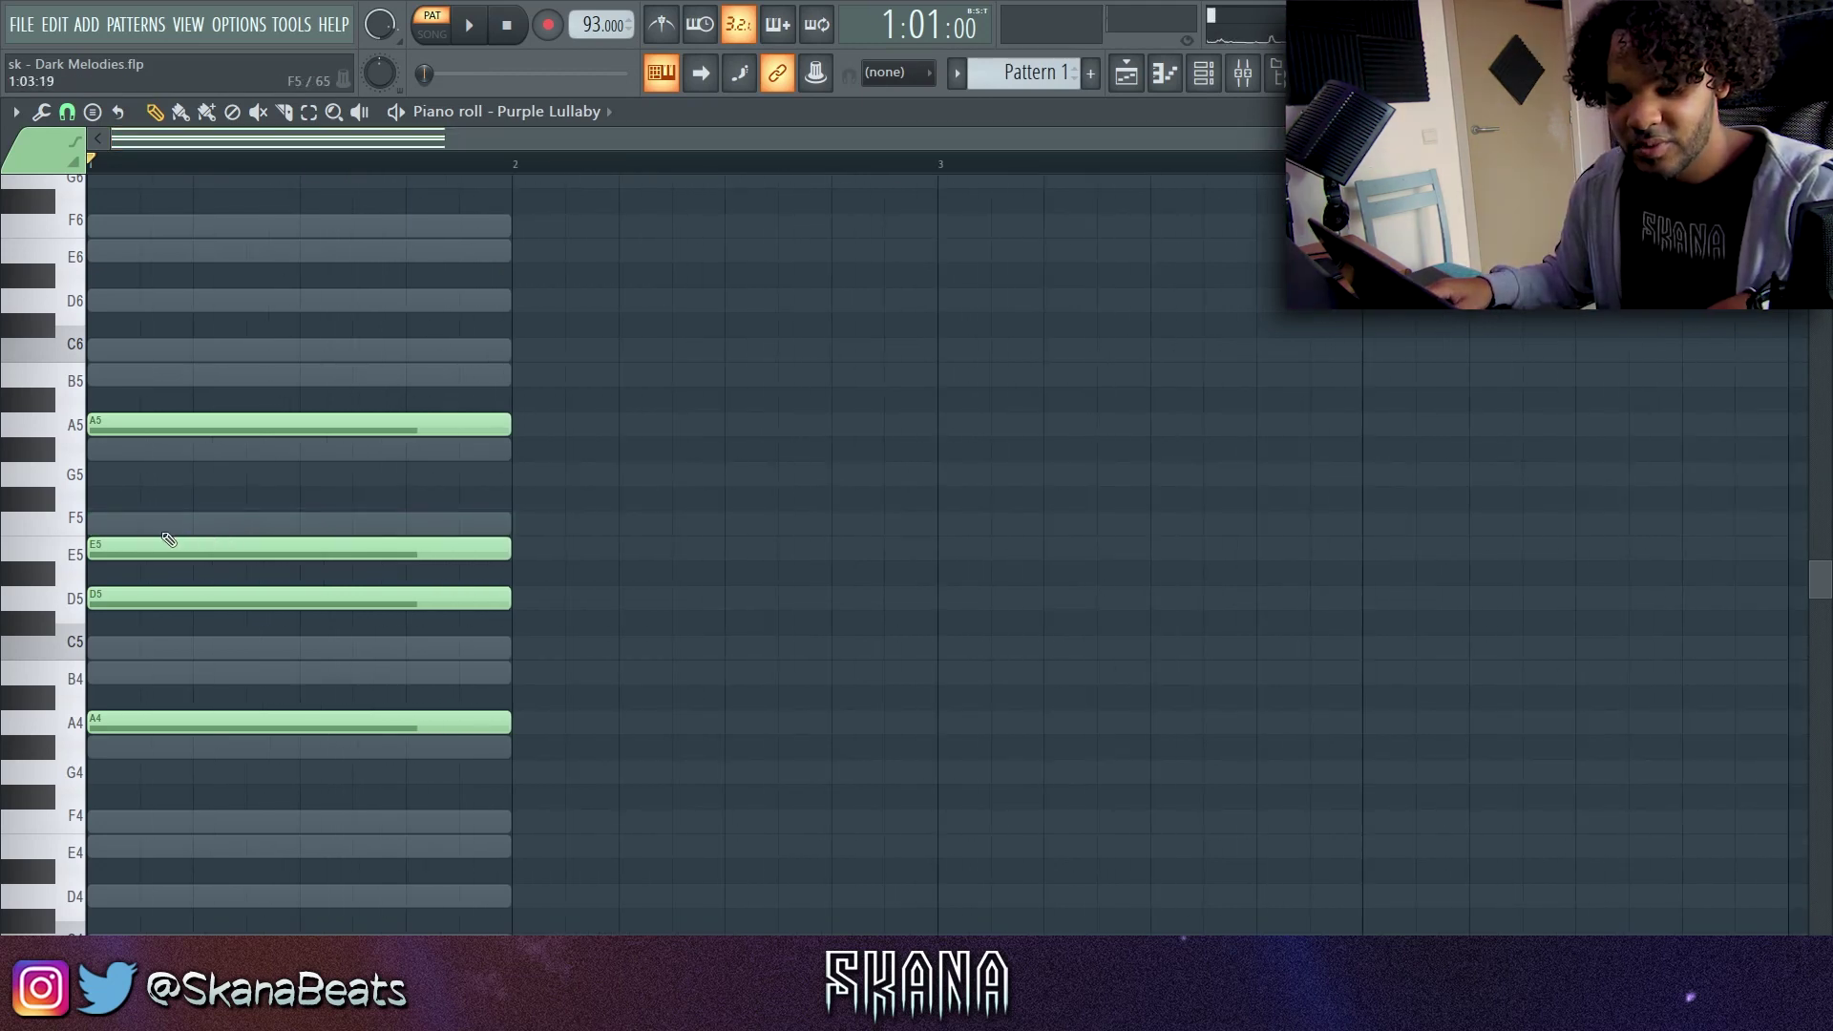
click(105, 526)
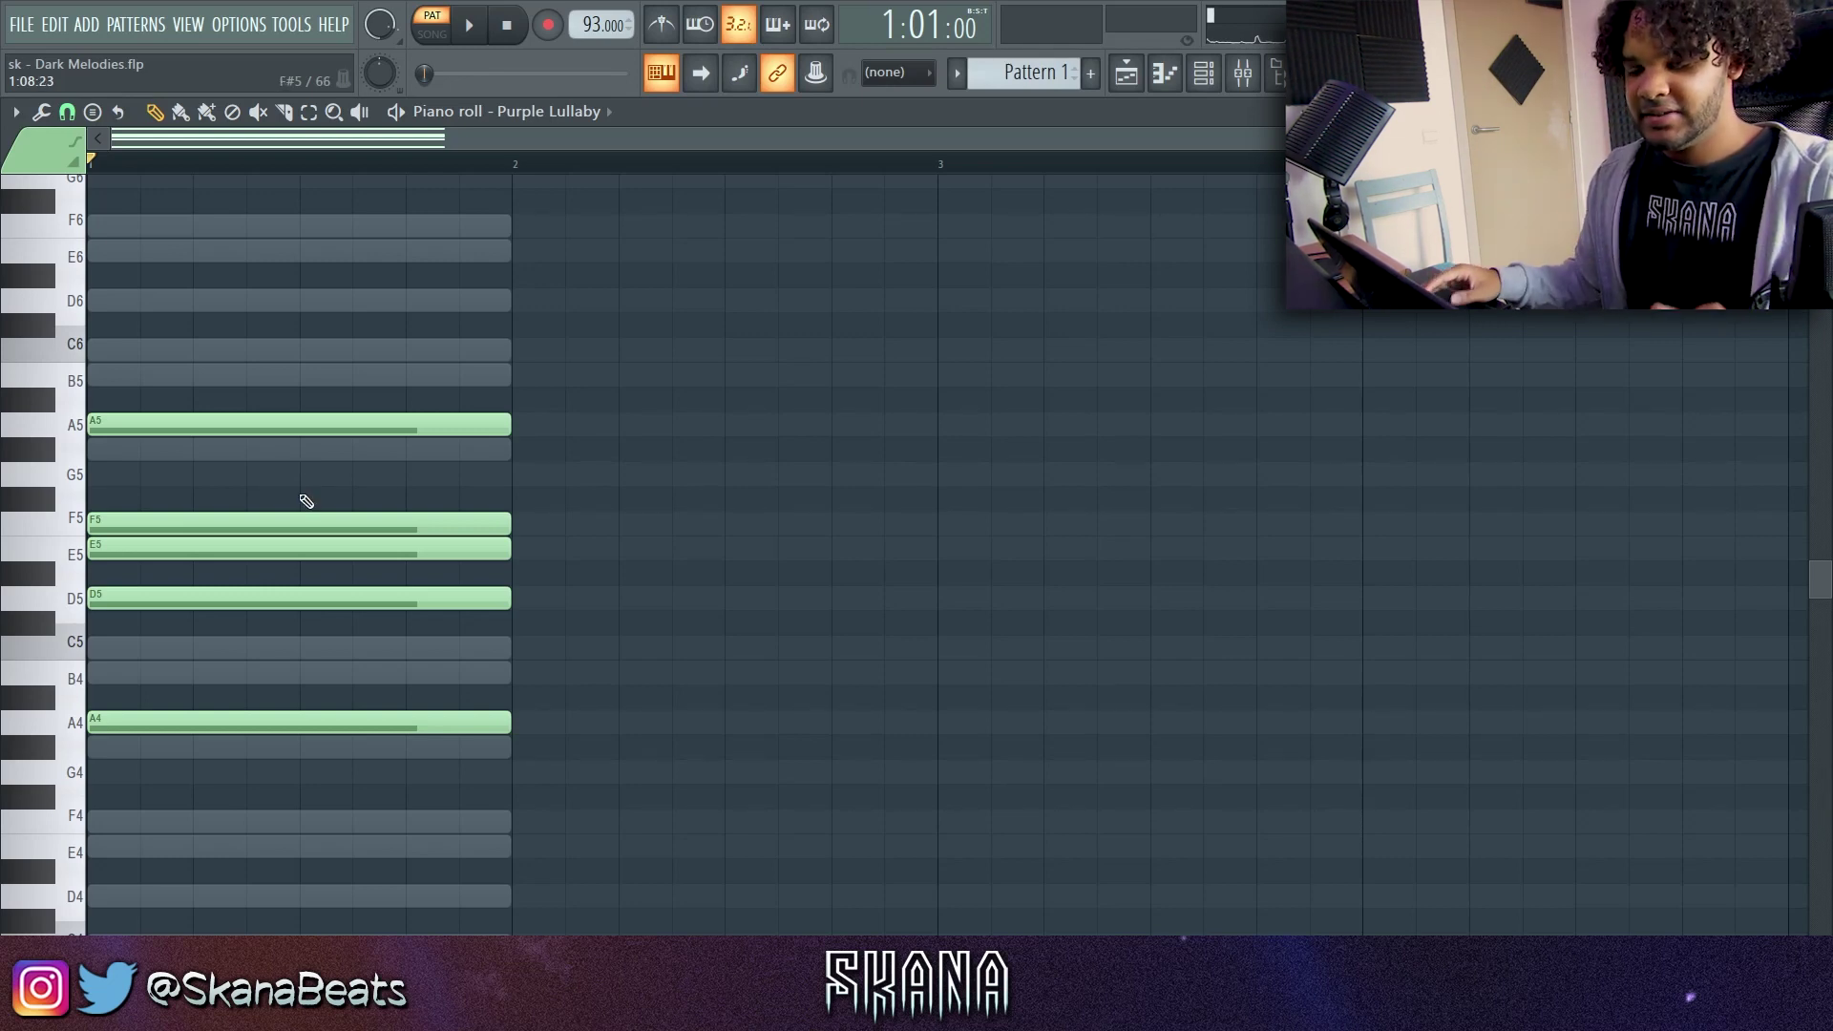
Duplicate the bar 1 chord into bar 2 and deselect the copied notes
scroll(92, 598, down, 2)
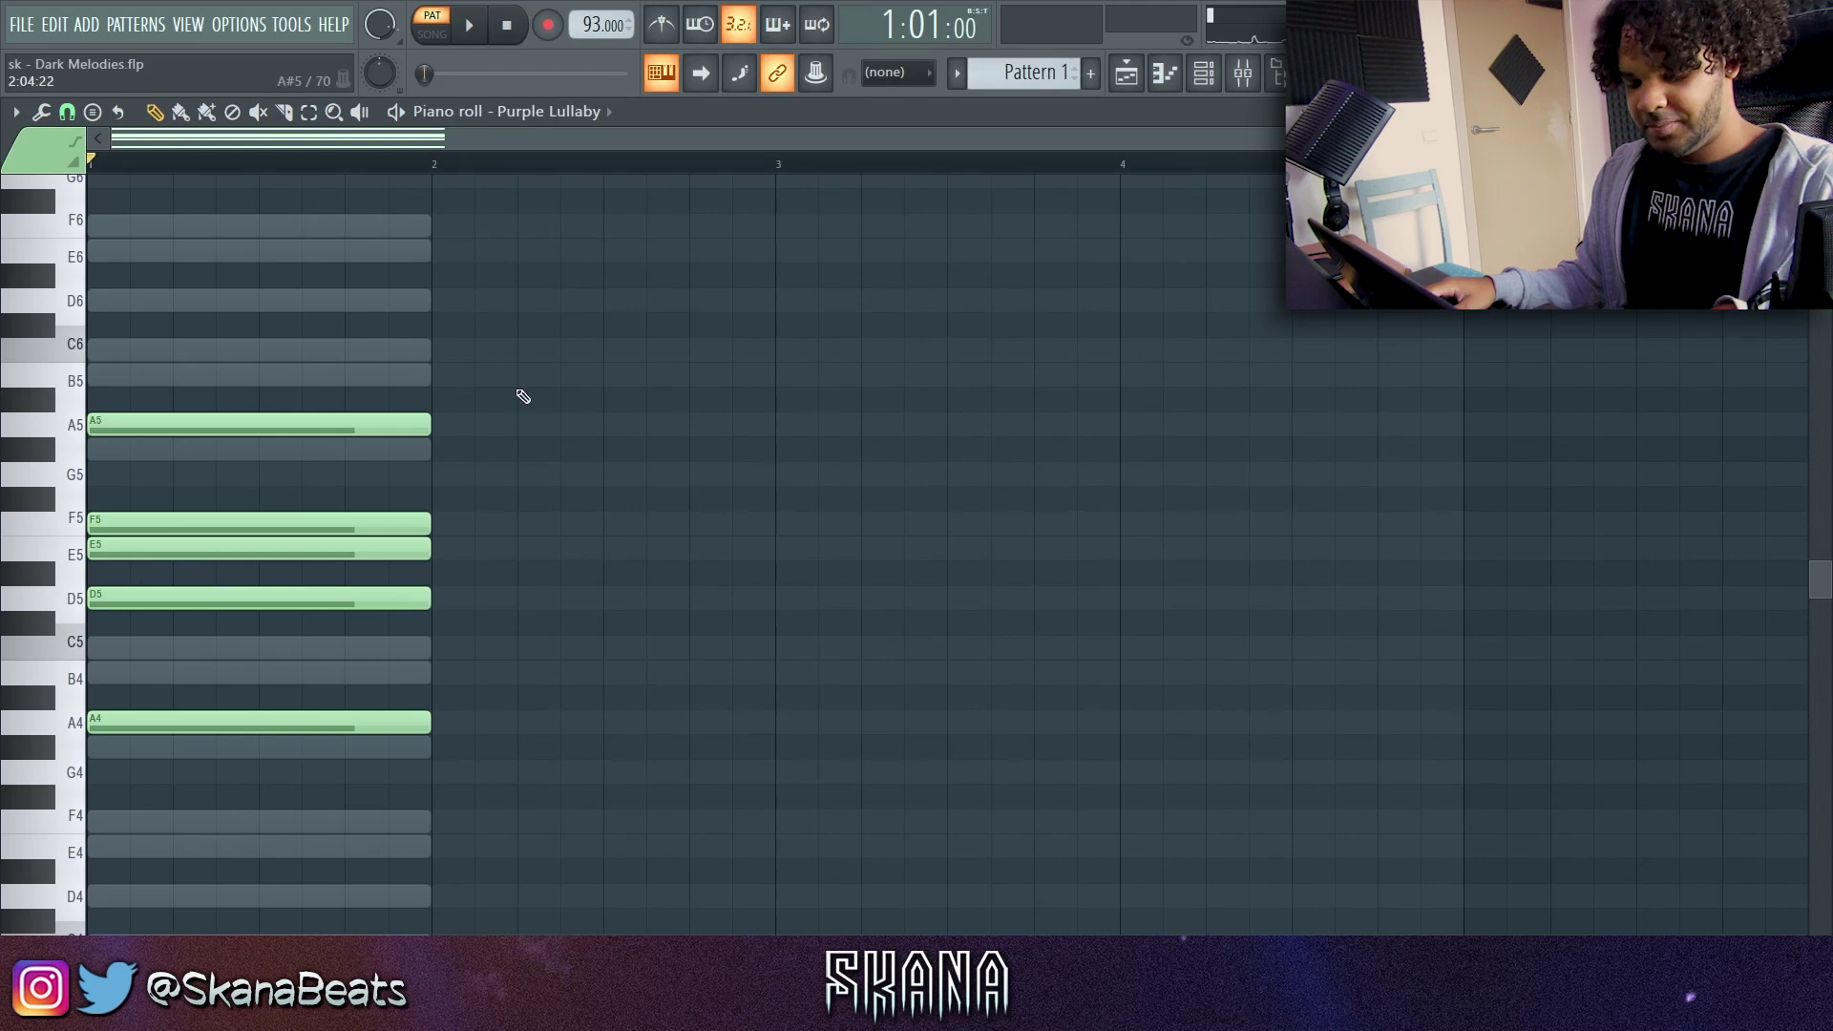
key(ctrl+b)
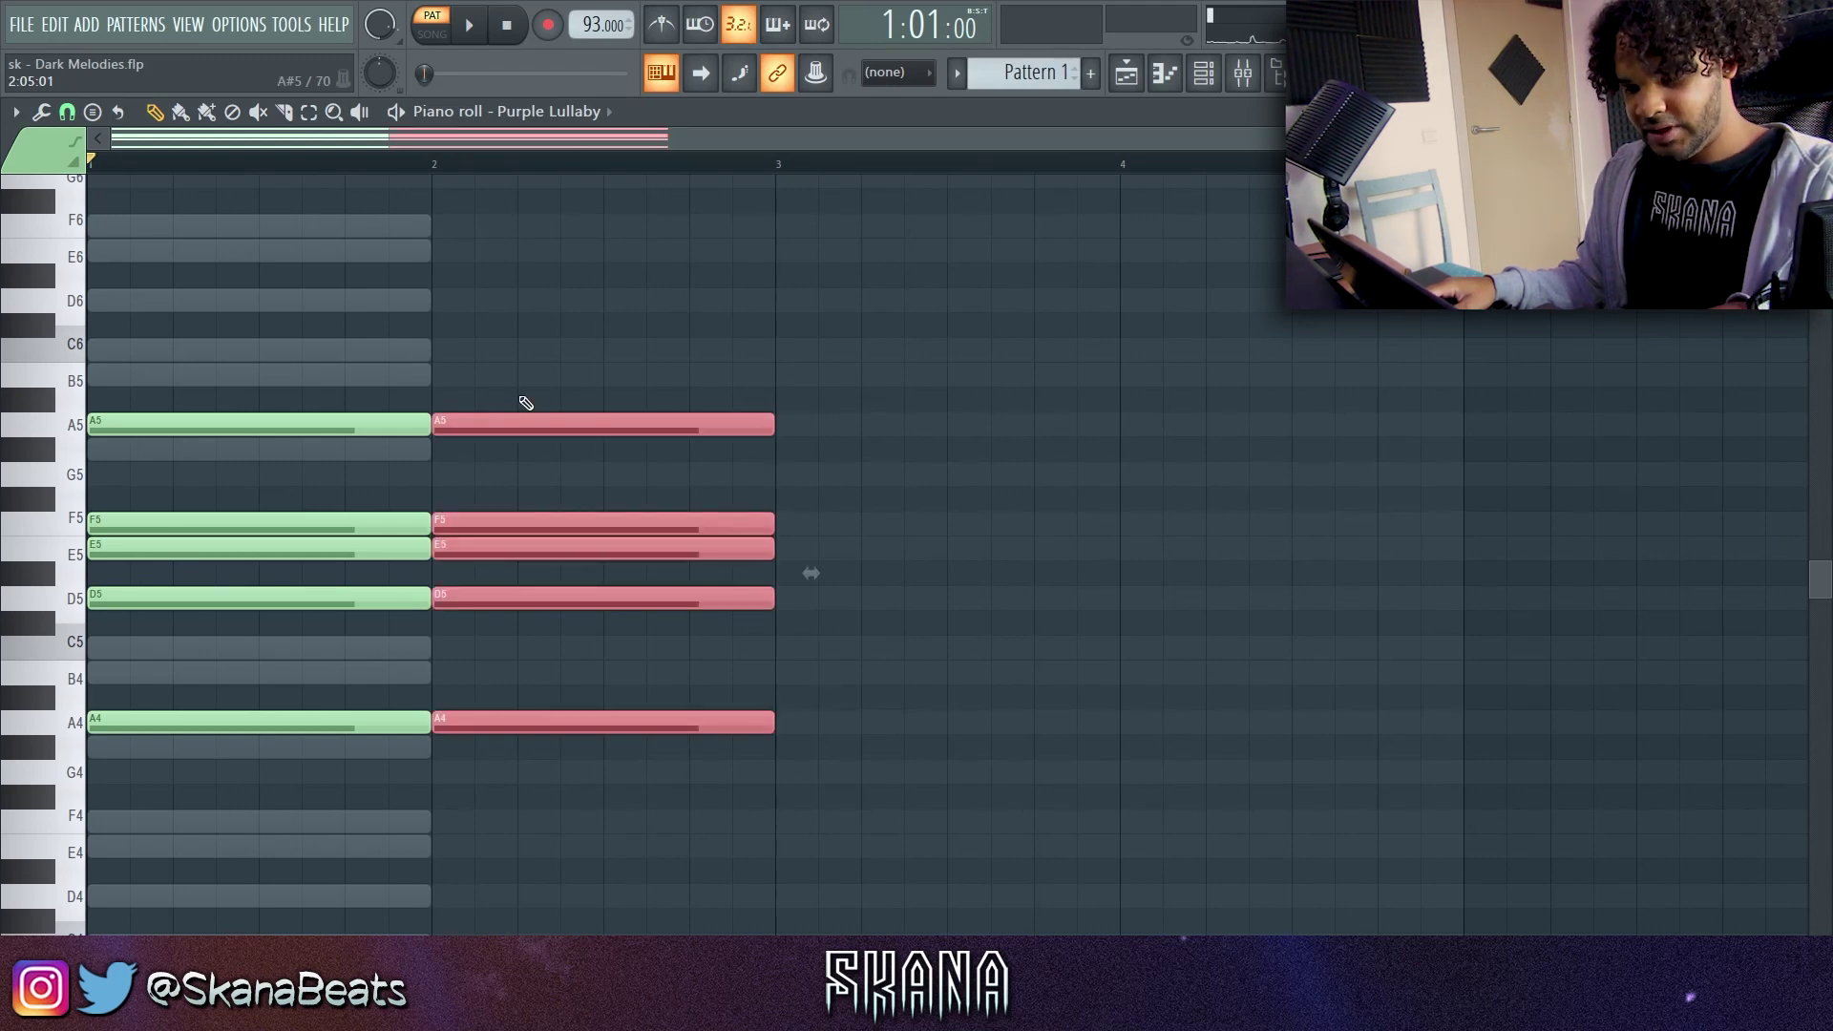
click(526, 403)
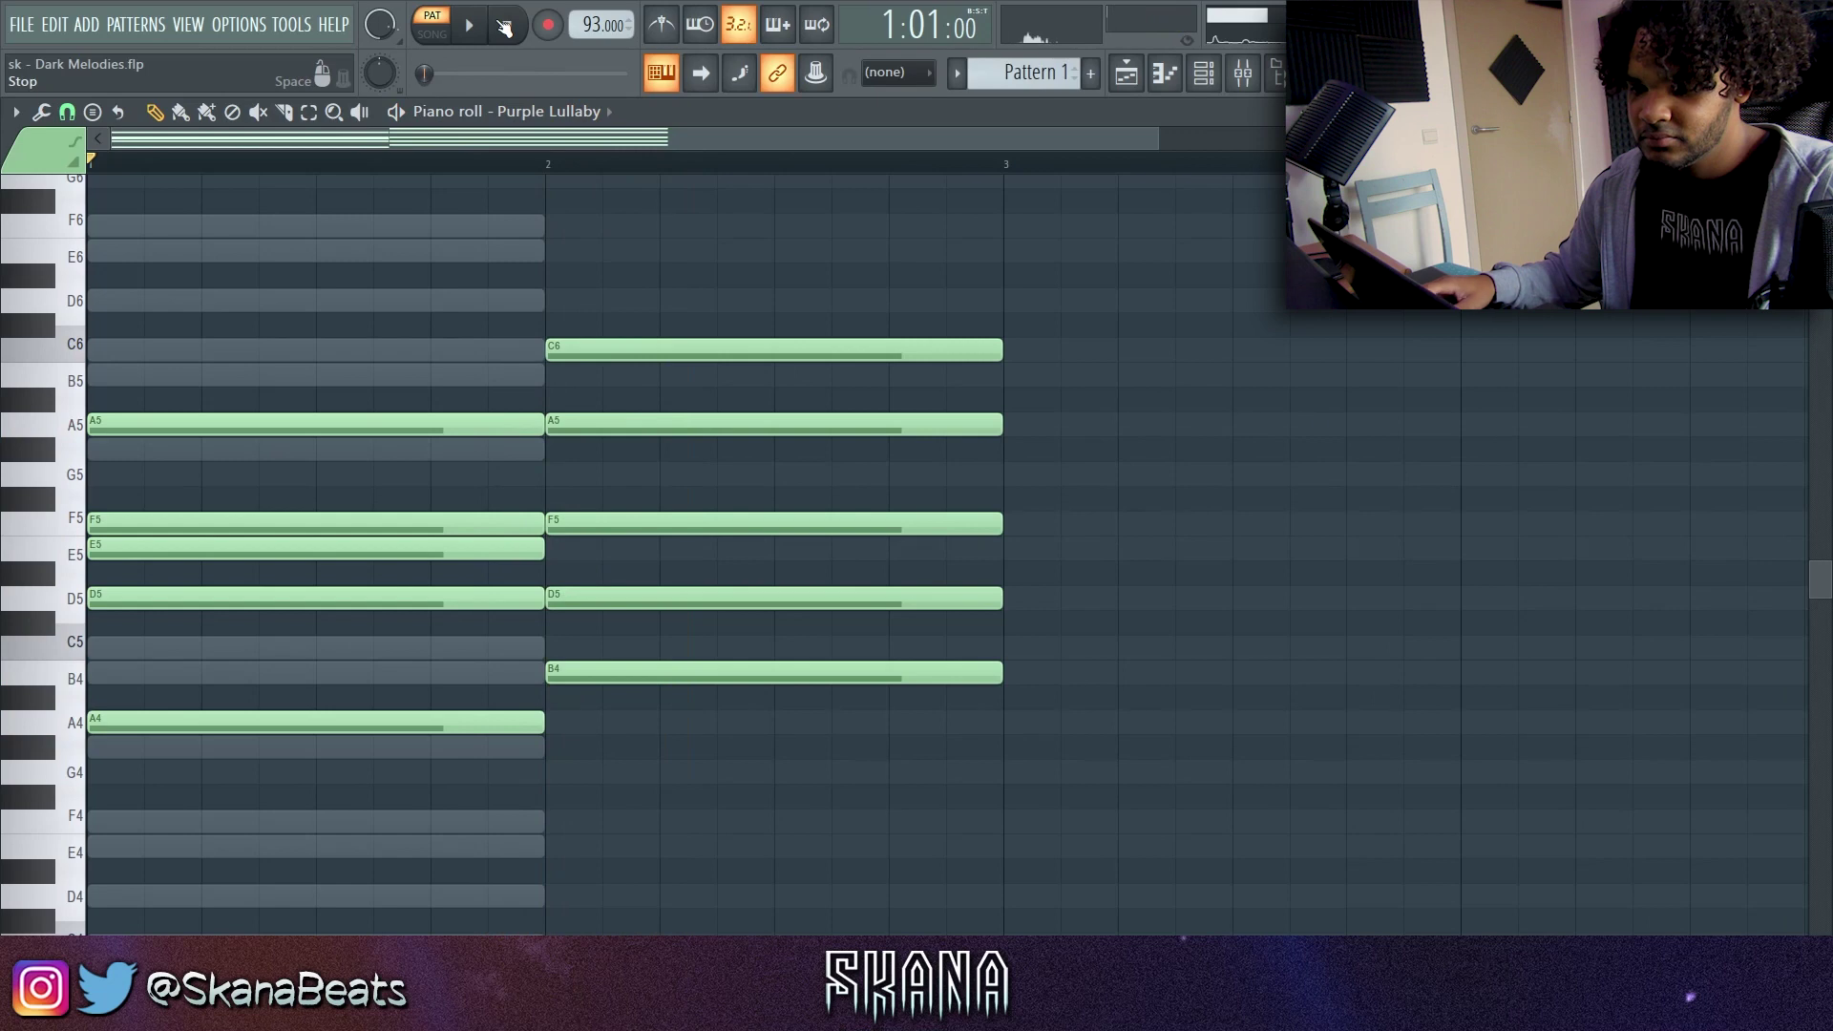
Rework the bar 2 chord to B4, D5, F5, A5 and E6, and play the transition from bar 1
key(space)
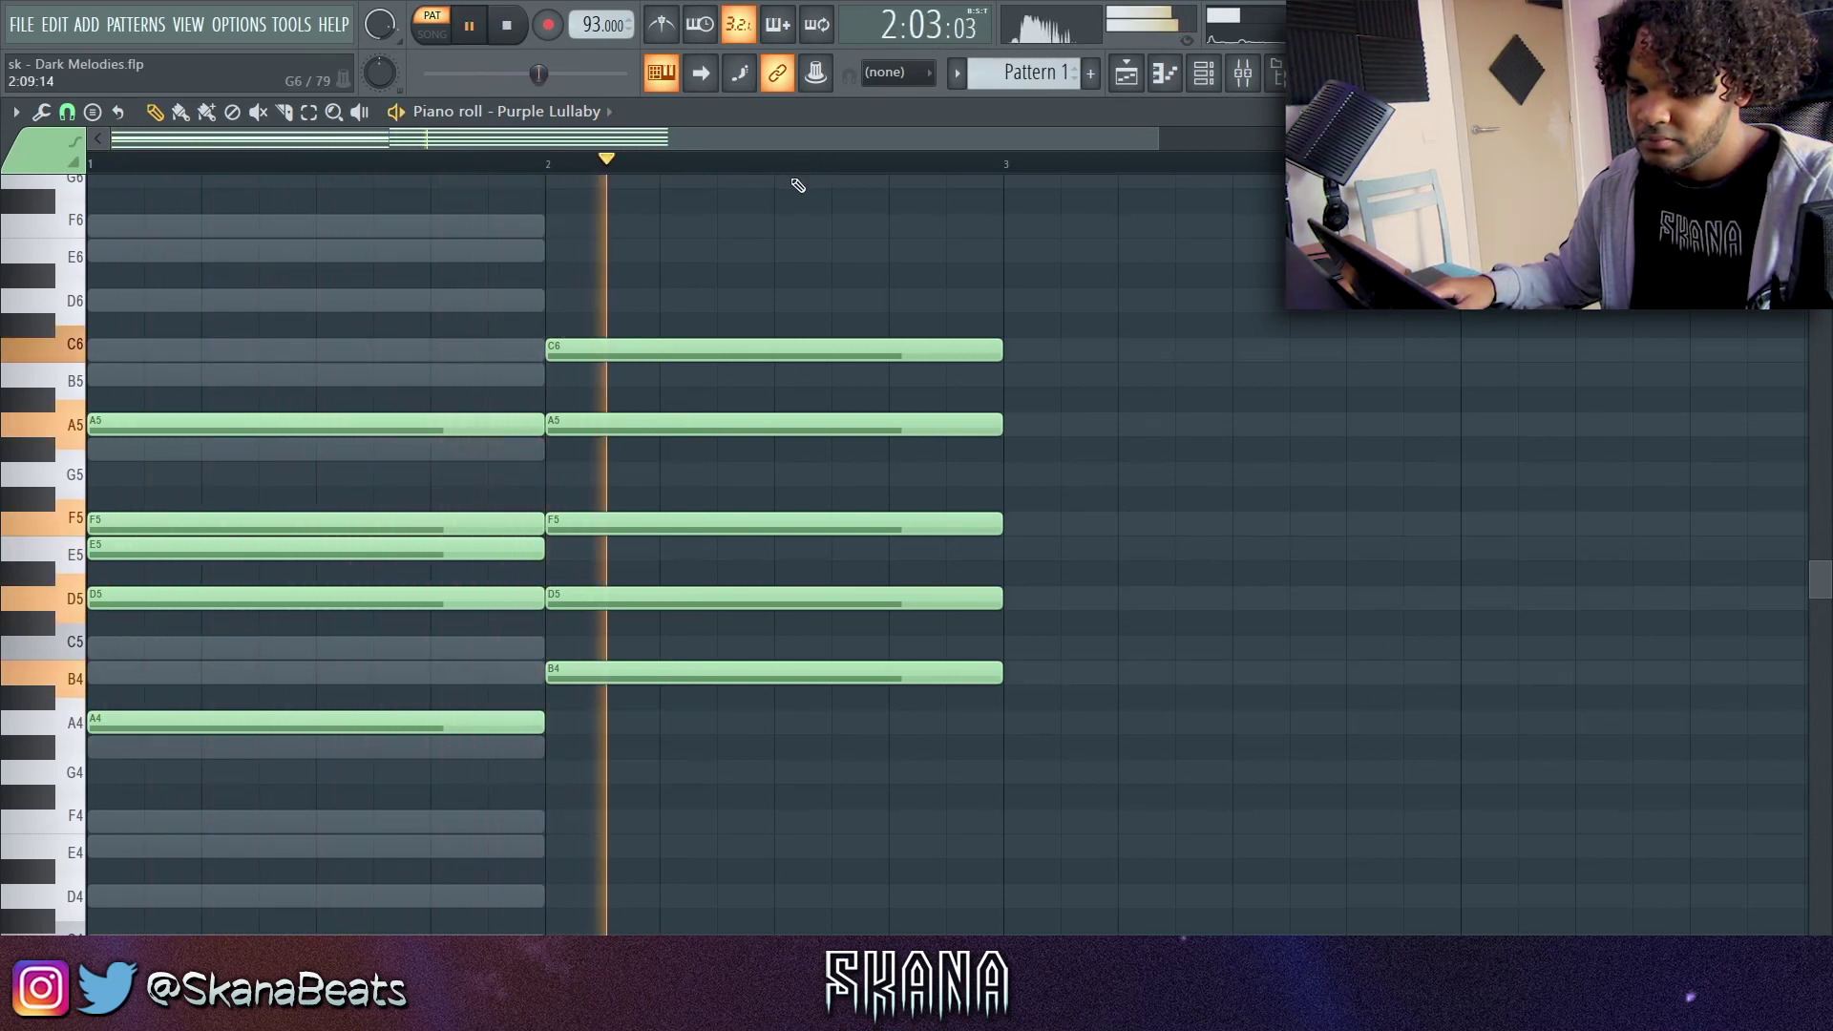
key(space)
drag(603, 325, 544, 242)
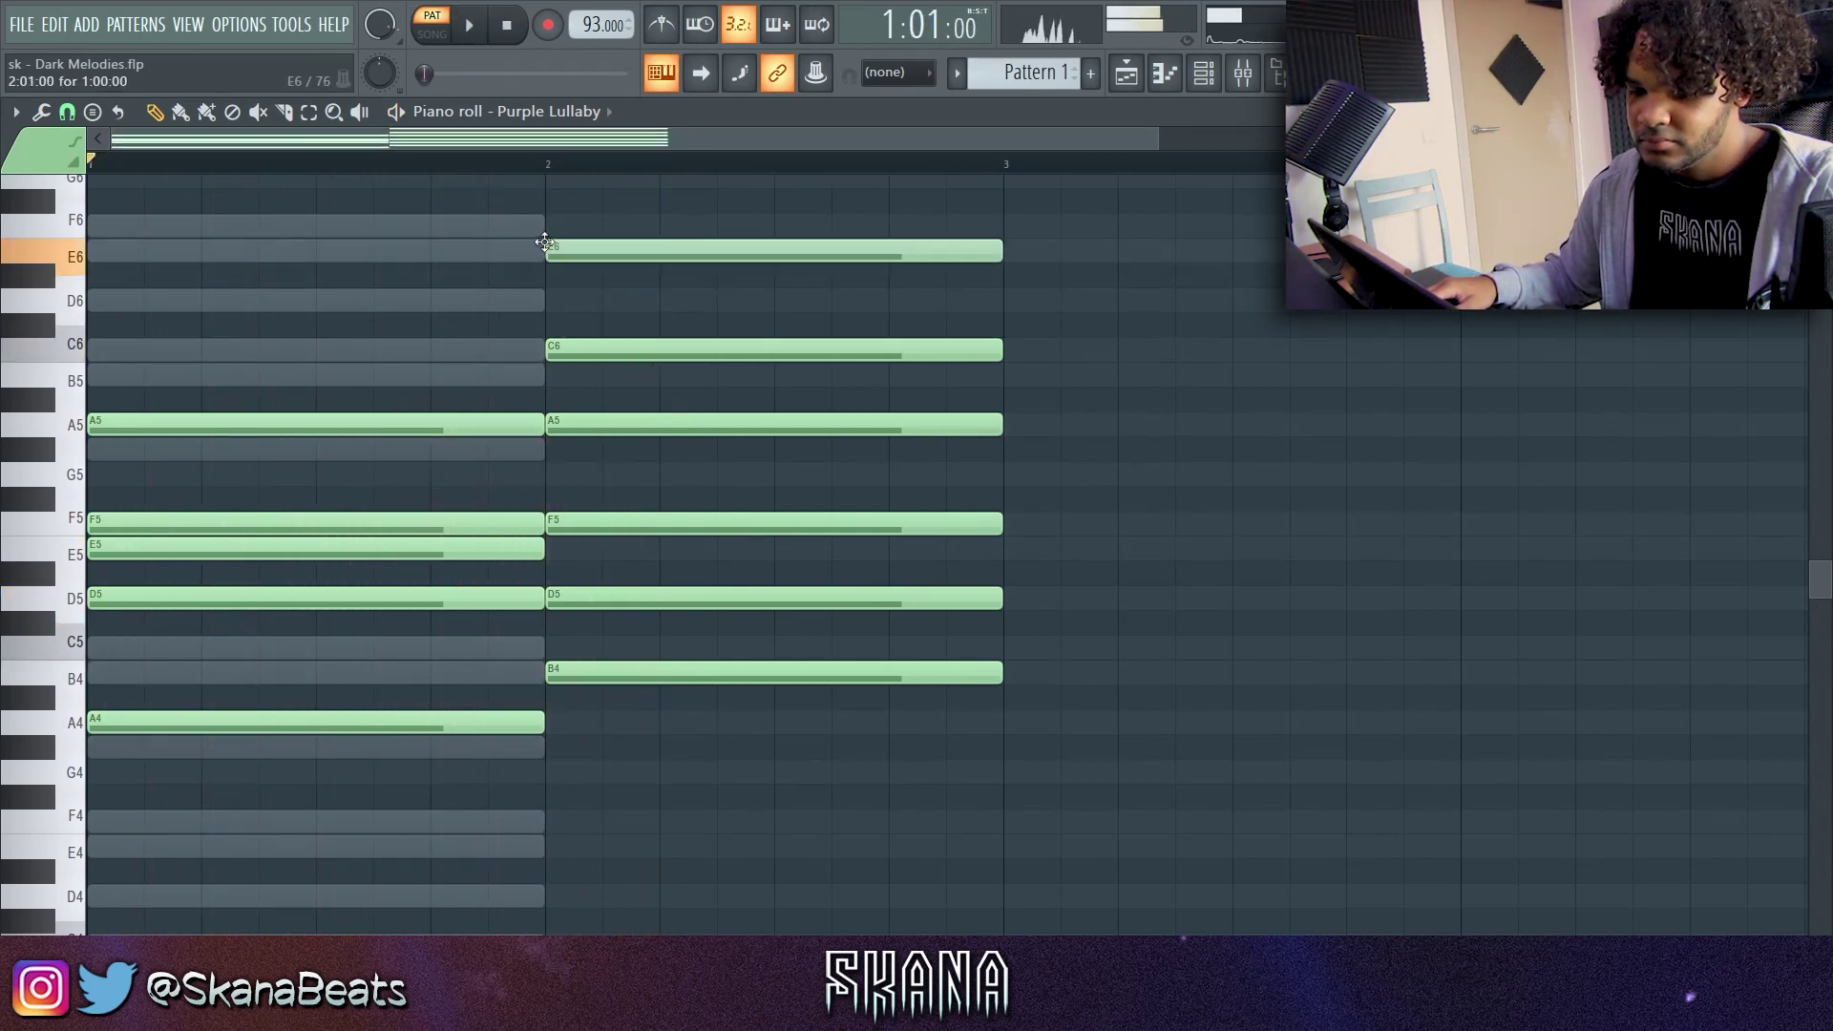
right_click(597, 353)
key(space)
click(432, 162)
key(space)
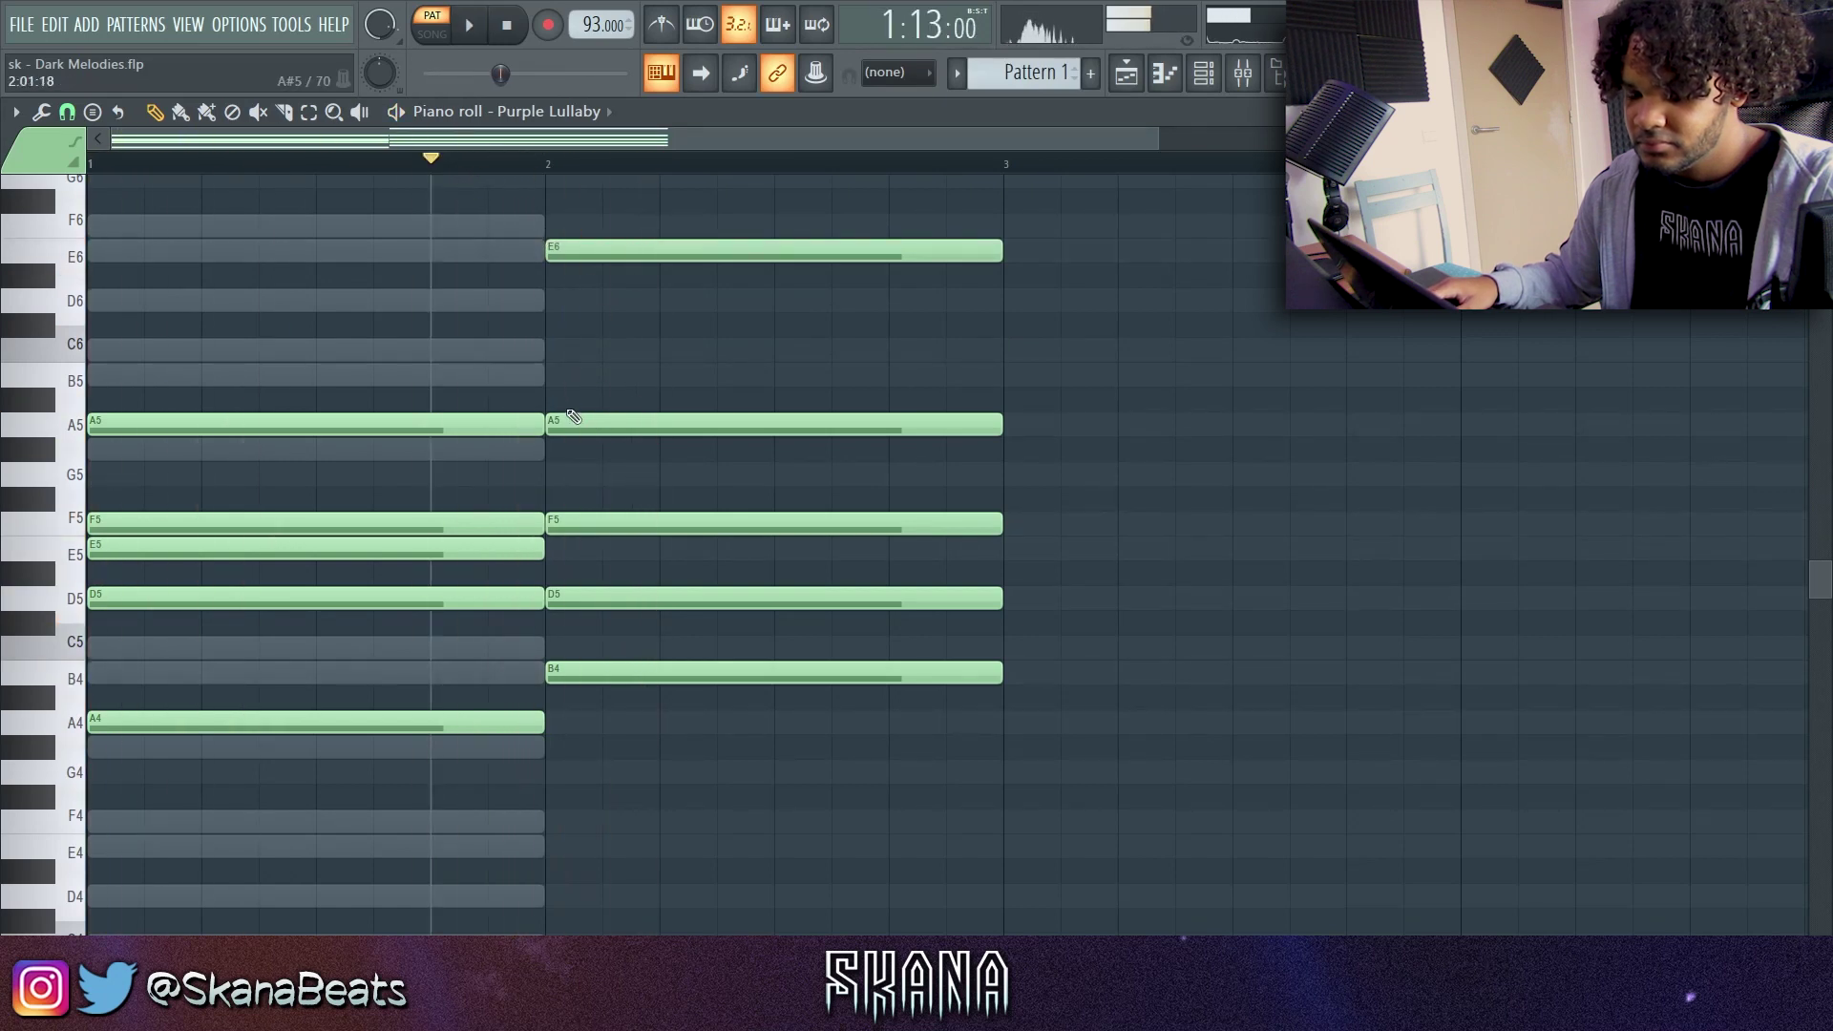
Duplicate the whole two-bar progression into bars 3 and 4 and deselect the notes
key(ctrl+a)
key(ctrl+b)
key(ctrl+d)
Rework the bar 3 chord to E4, B4, D5 and F5, and play the transition from bar 2
click(754, 417)
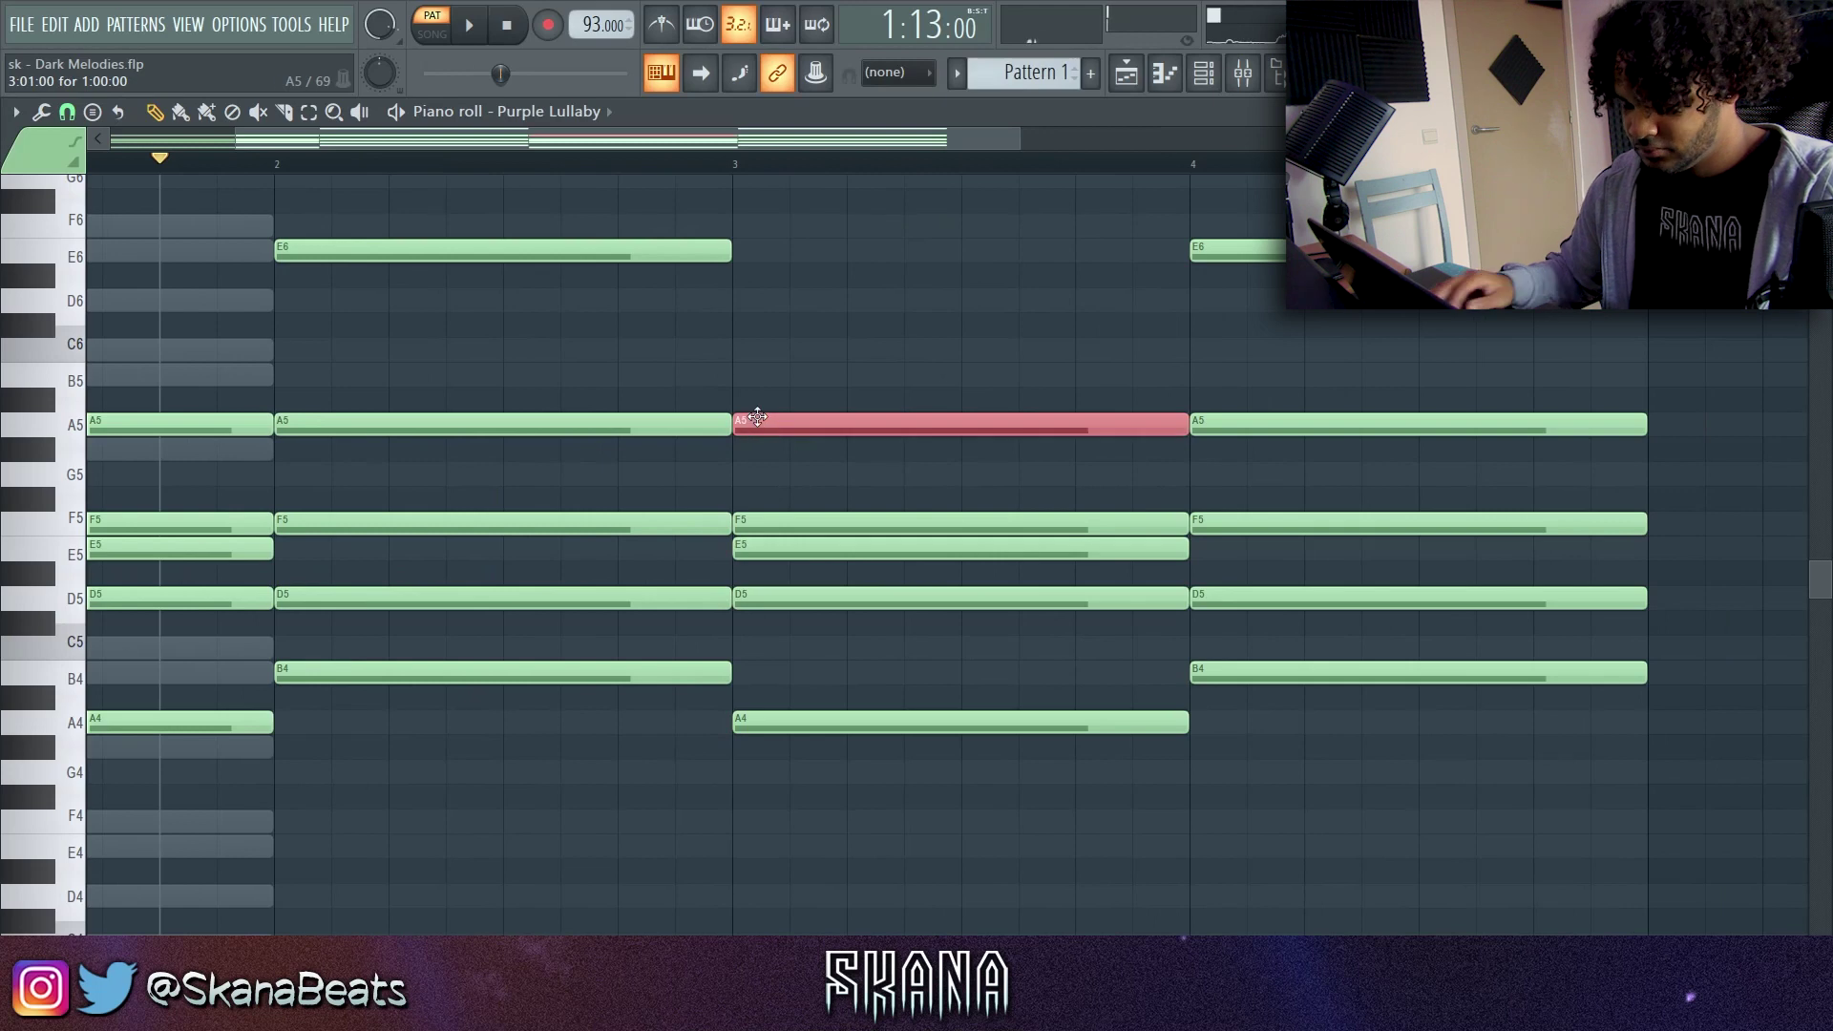
right_click(757, 417)
click(733, 473)
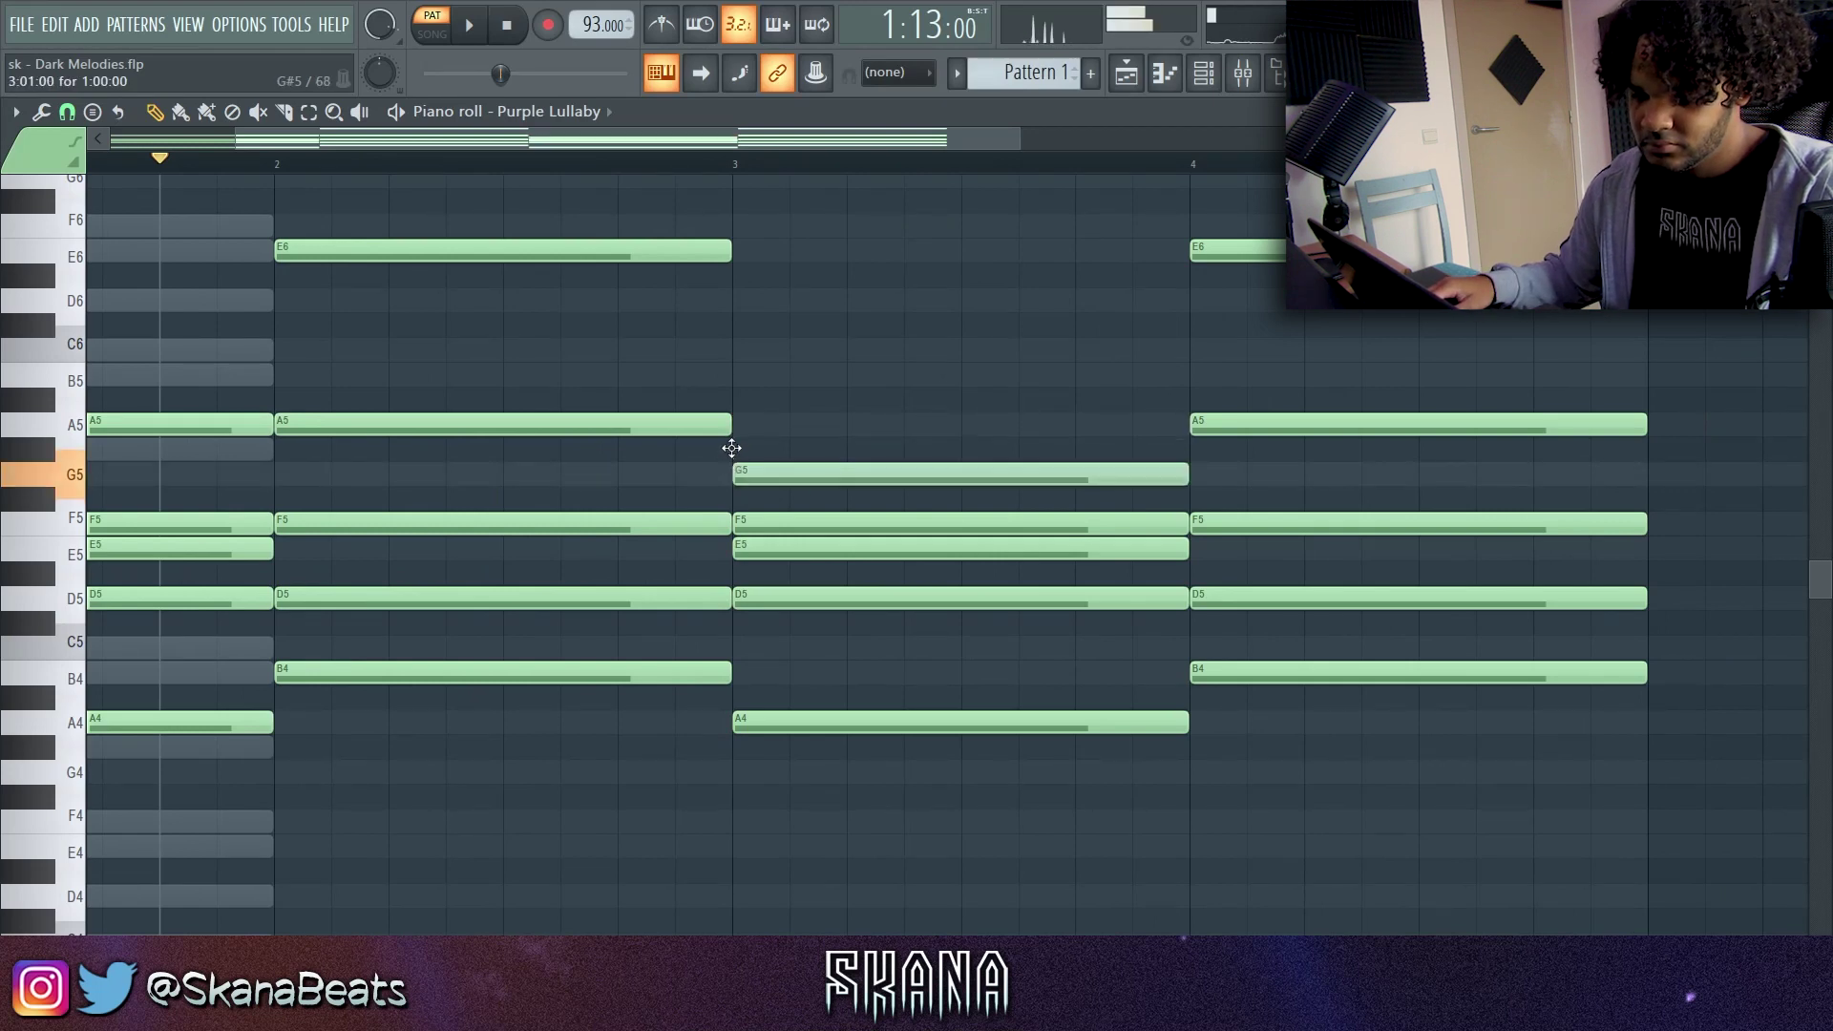
drag(735, 462, 800, 857)
click(618, 162)
key(space)
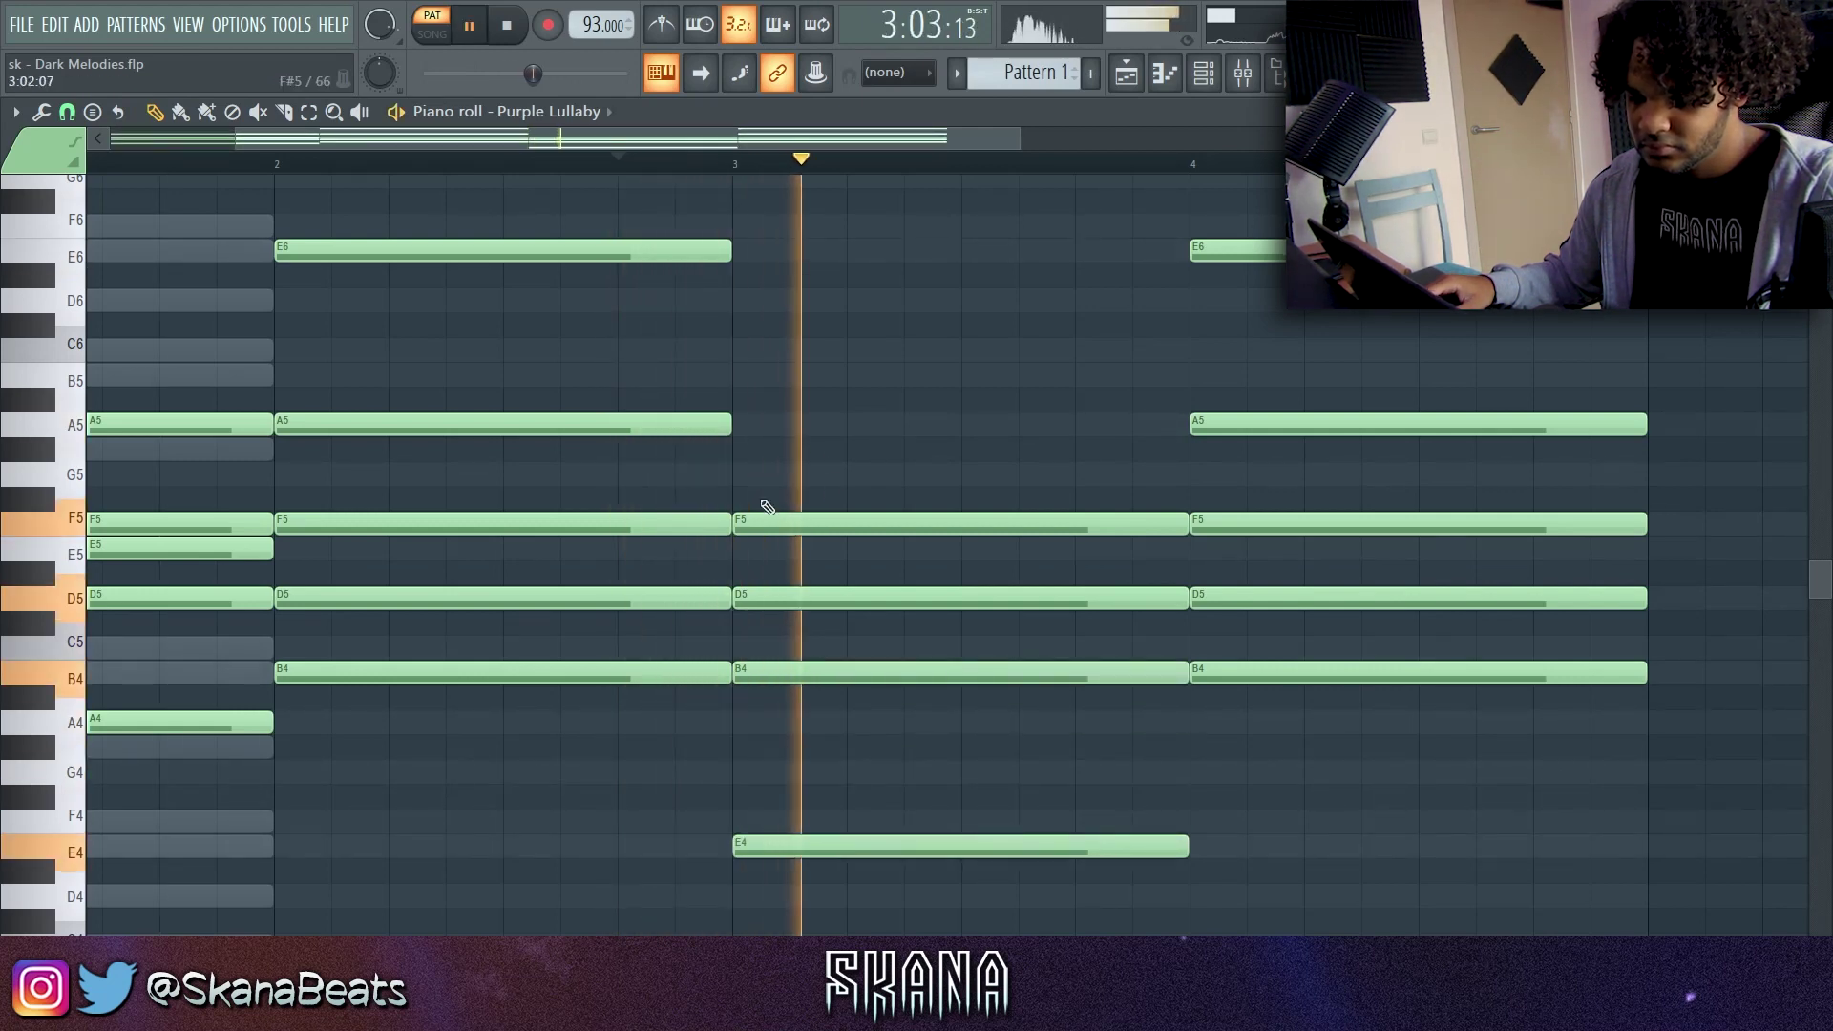
key(space)
Lower the upper notes of the bar 3 chord to A4, C5 and E5 above the E4, checking by playback
drag(766, 674, 768, 733)
key(space)
scroll(692, 622, down, 2)
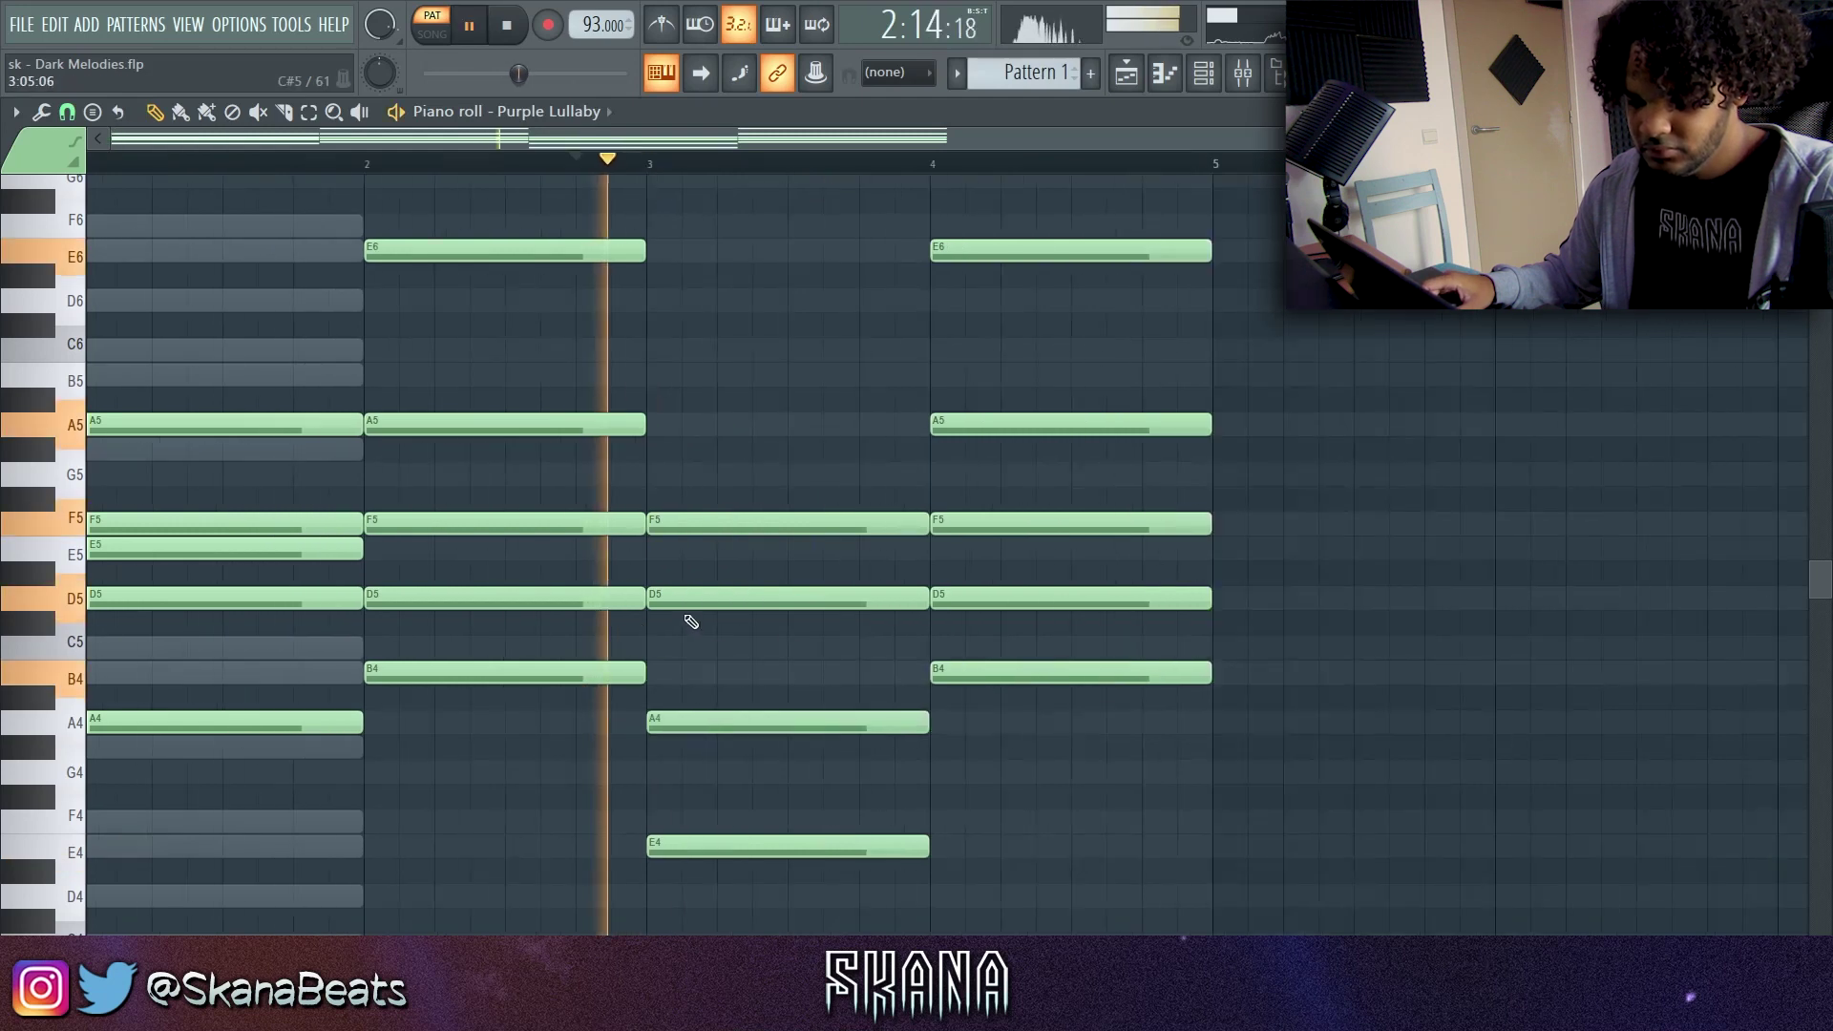
scroll(106, 671, up, 2)
key(space)
drag(1022, 522, 1007, 642)
key(space)
Delete the E6, A5, F5, D5 and B4 notes from bar 4 and play the progression
key(space)
key(space)
scroll(1033, 579, down, 2)
right_click(1041, 250)
right_click(1047, 424)
right_click(1050, 523)
right_click(1050, 598)
right_click(1052, 672)
key(space)
key(space)
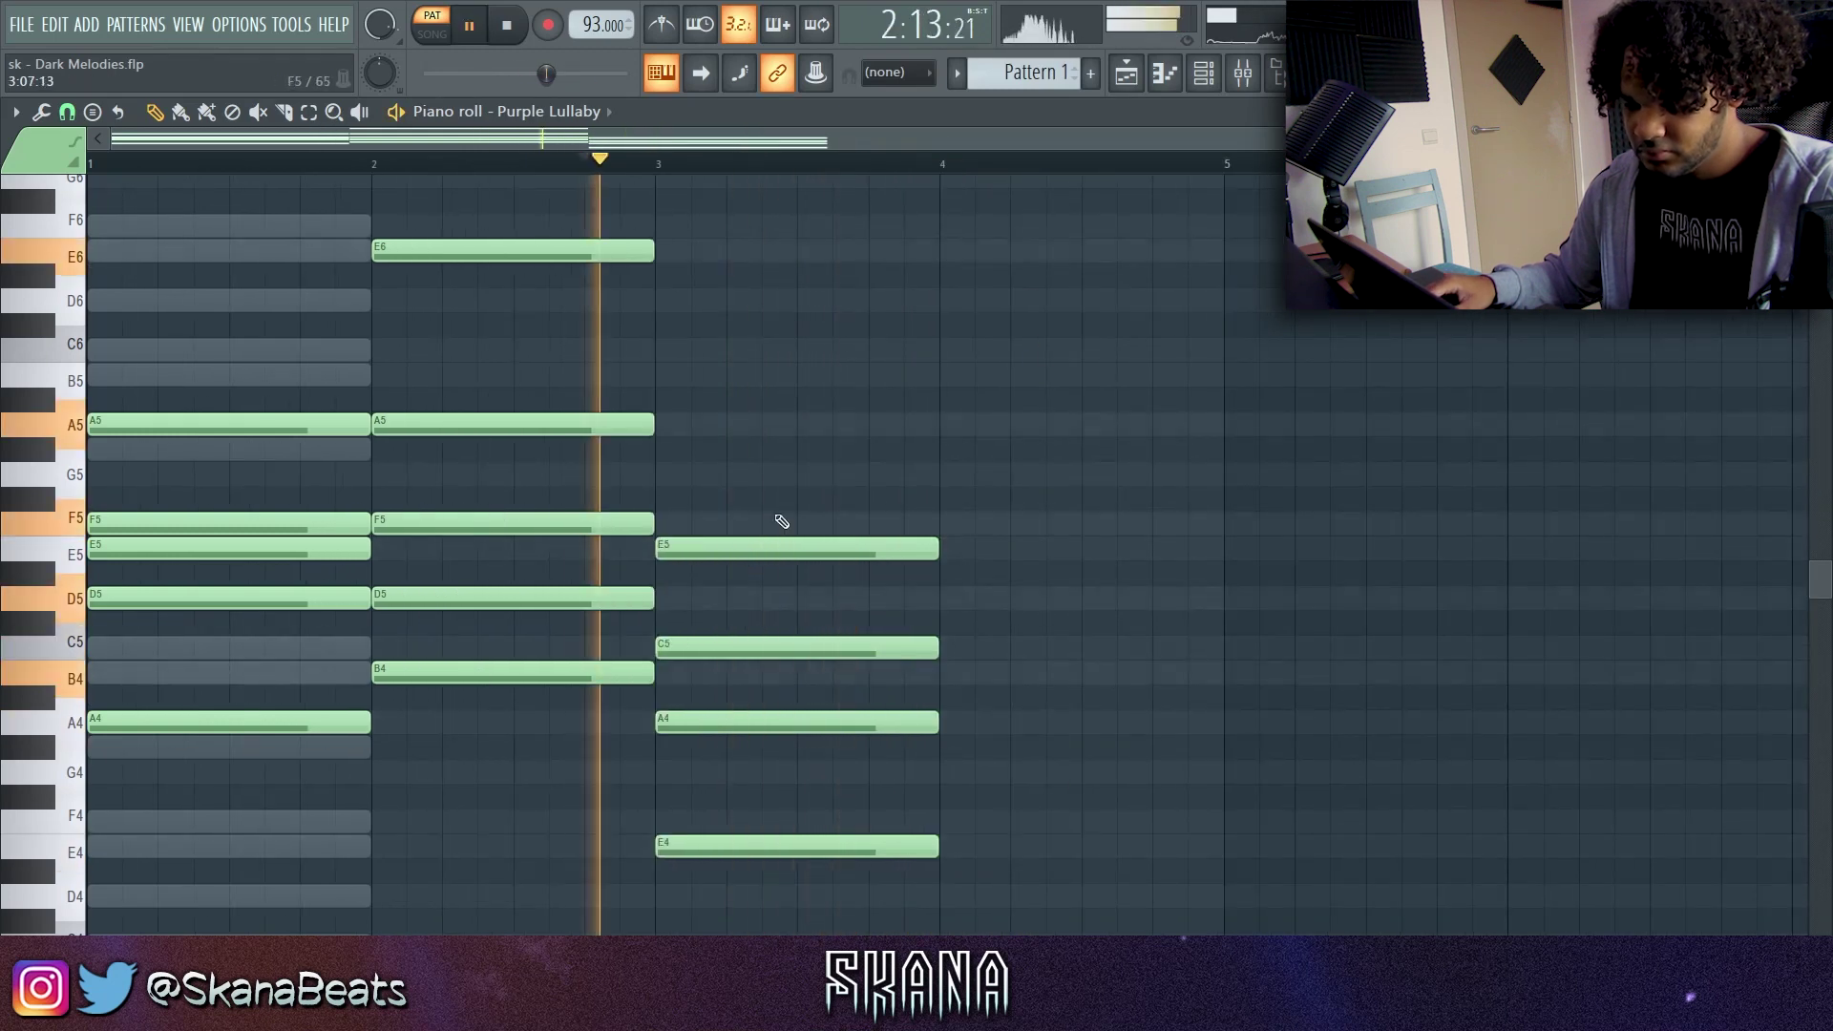
Duplicate the bar 3 chord into bar 4 and deselect the notes
drag(778, 491, 797, 877)
key(ctrl+b)
click(1017, 823)
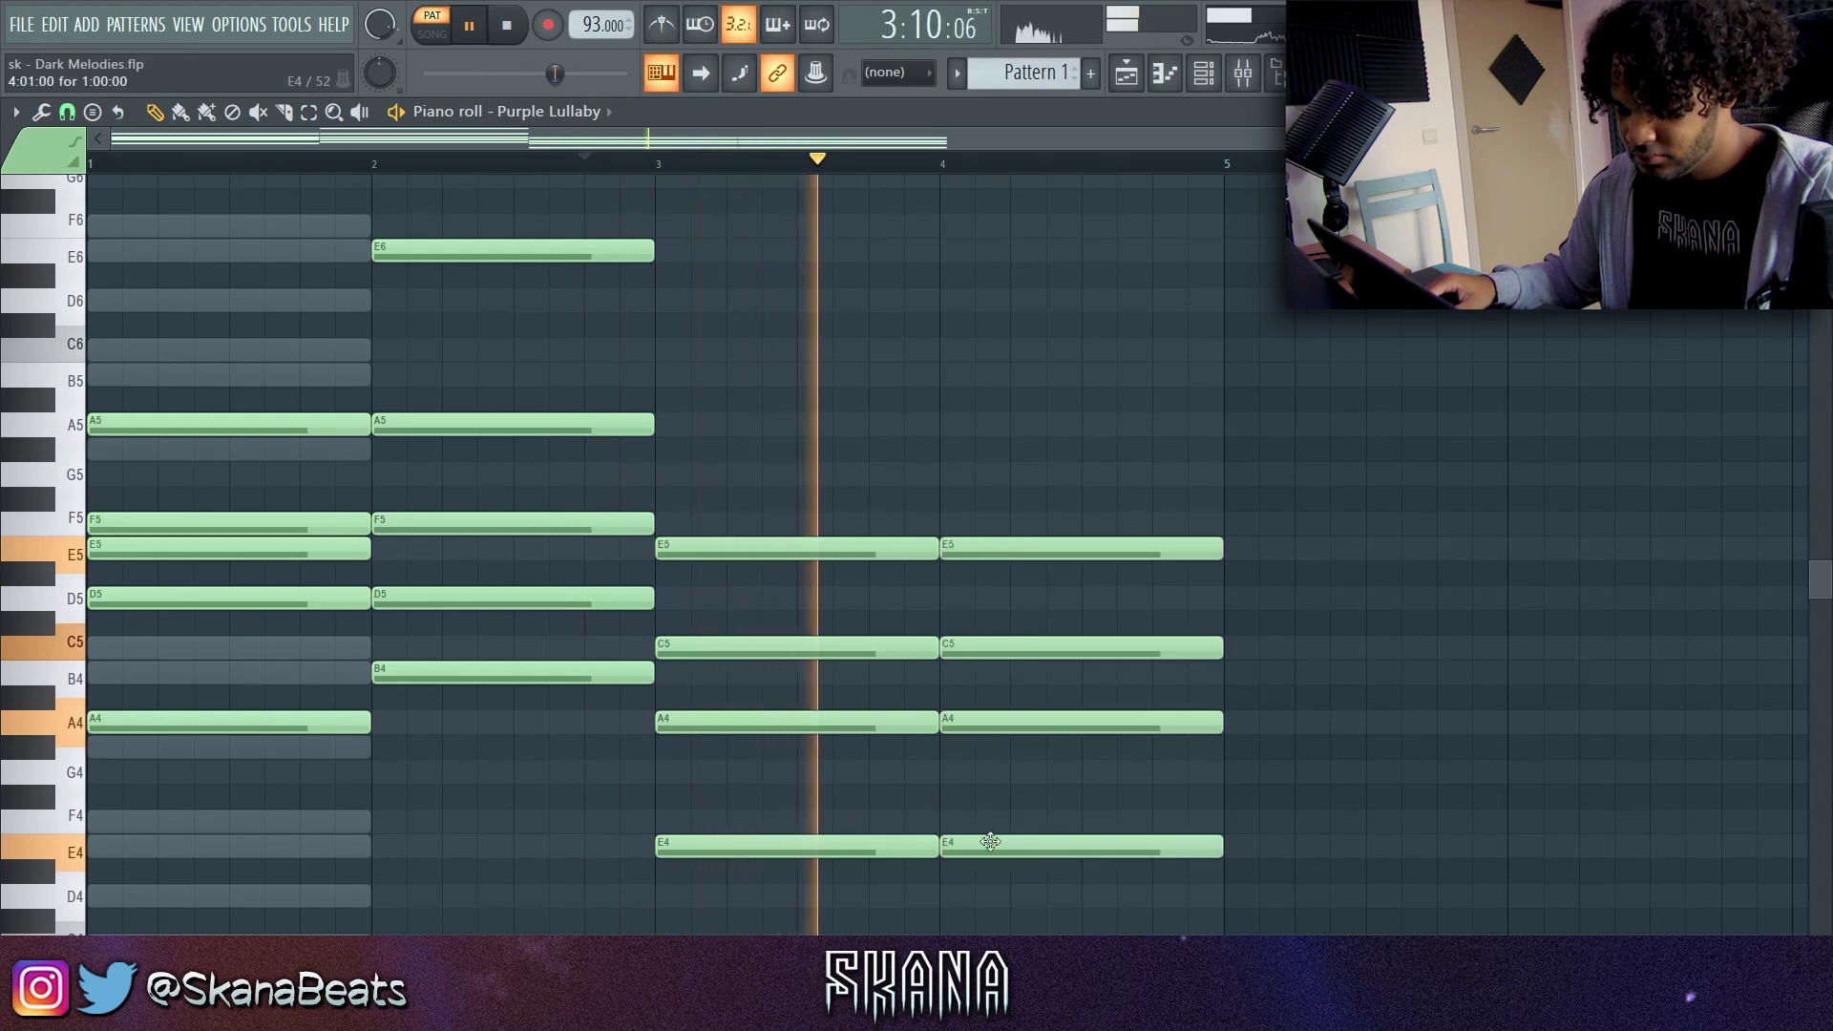
Raise E4 to F4 and C5 to D5 in the bar 4 chord, and play from the end of bar 3
drag(983, 842, 982, 819)
key(space)
drag(962, 644, 966, 584)
click(880, 160)
key(space)
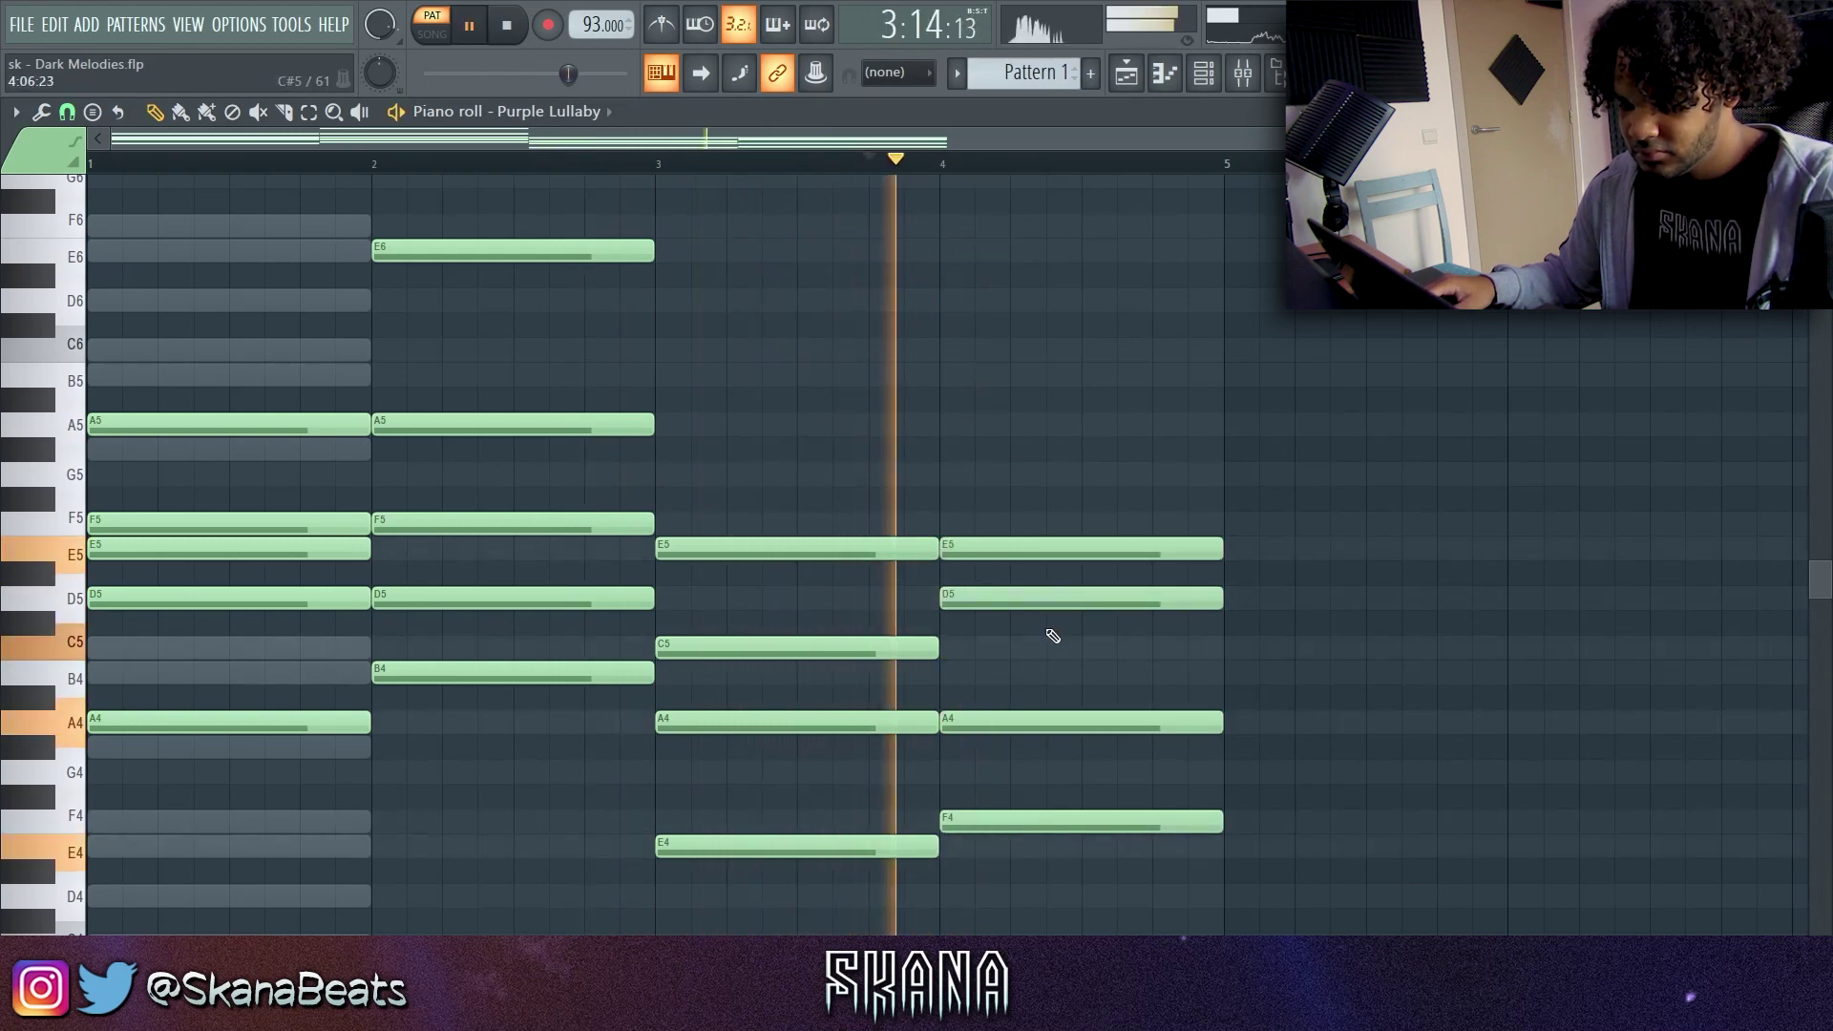
Listen to the progression through the end of bar 3 and stop the playback
scroll(921, 458, up, 2)
scroll(922, 458, down, 3)
click(507, 26)
click(504, 27)
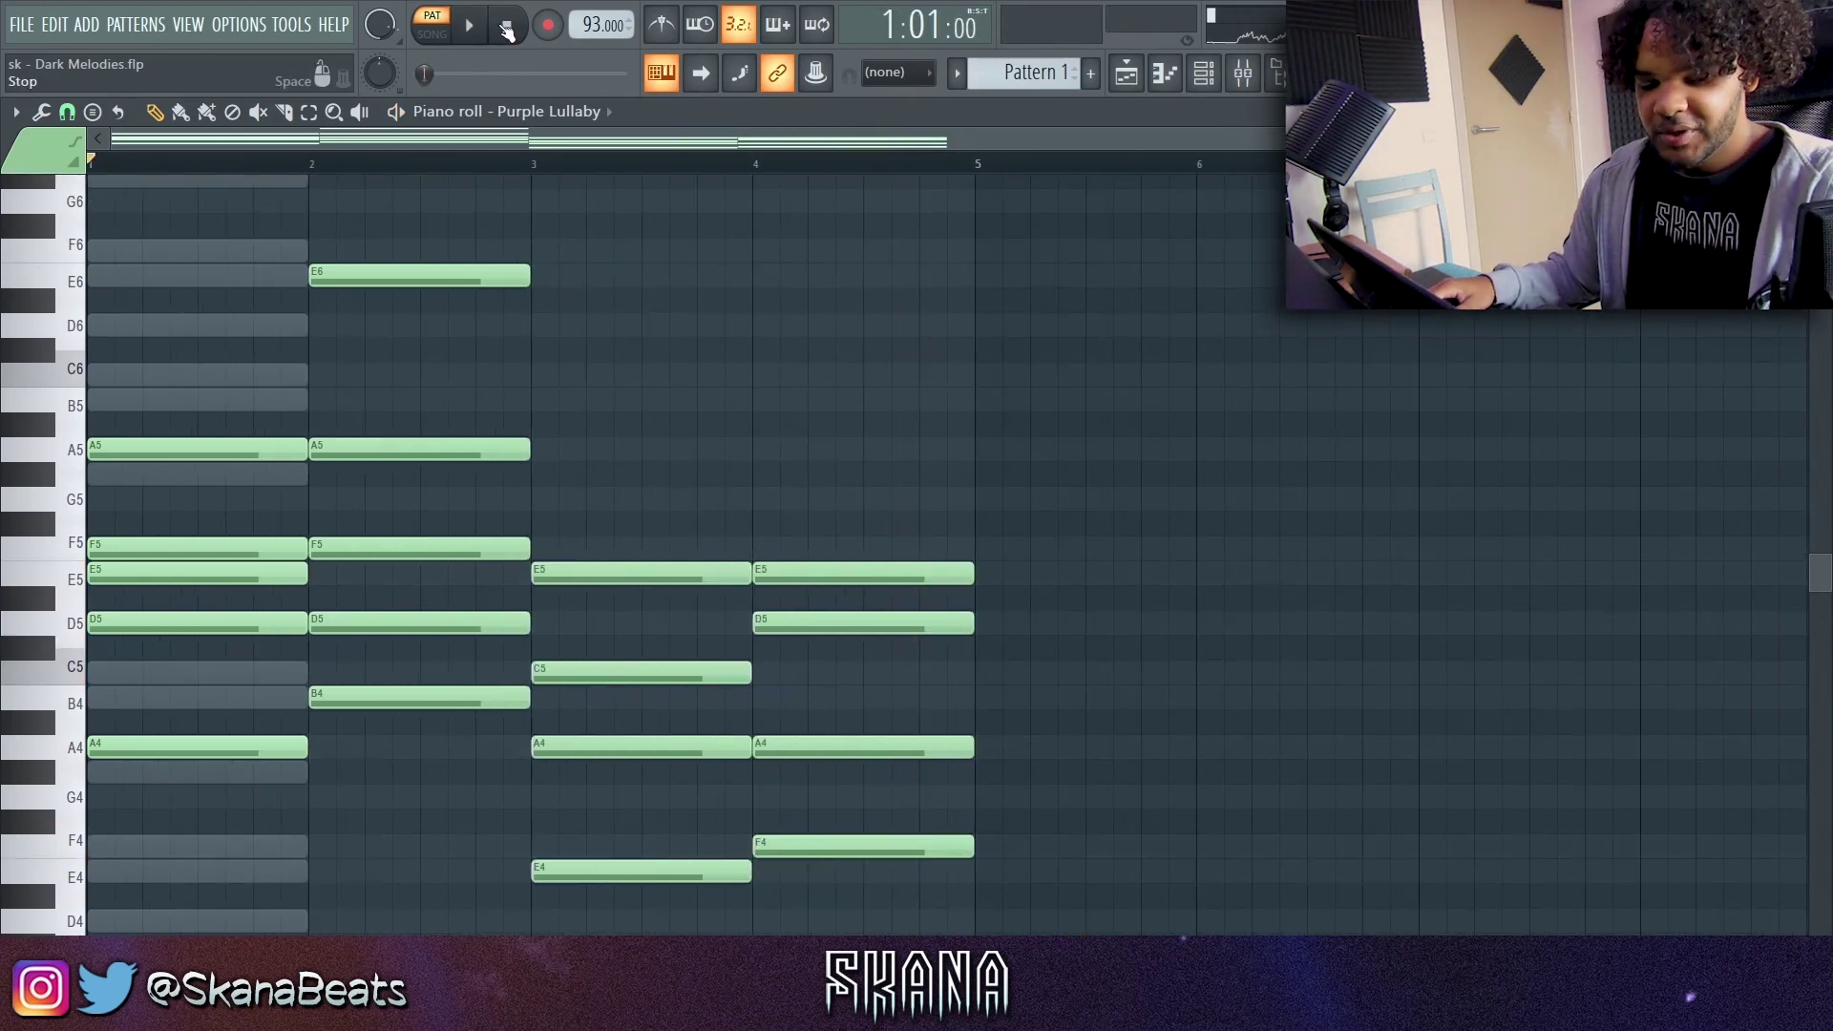
Examine the chord notes in bars 1 and 2 and how the two voicings relate
scroll(438, 304, up, 2)
ctrl+drag(484, 239, 559, 793)
ctrl+click(387, 816)
ctrl+drag(259, 829, 336, 288)
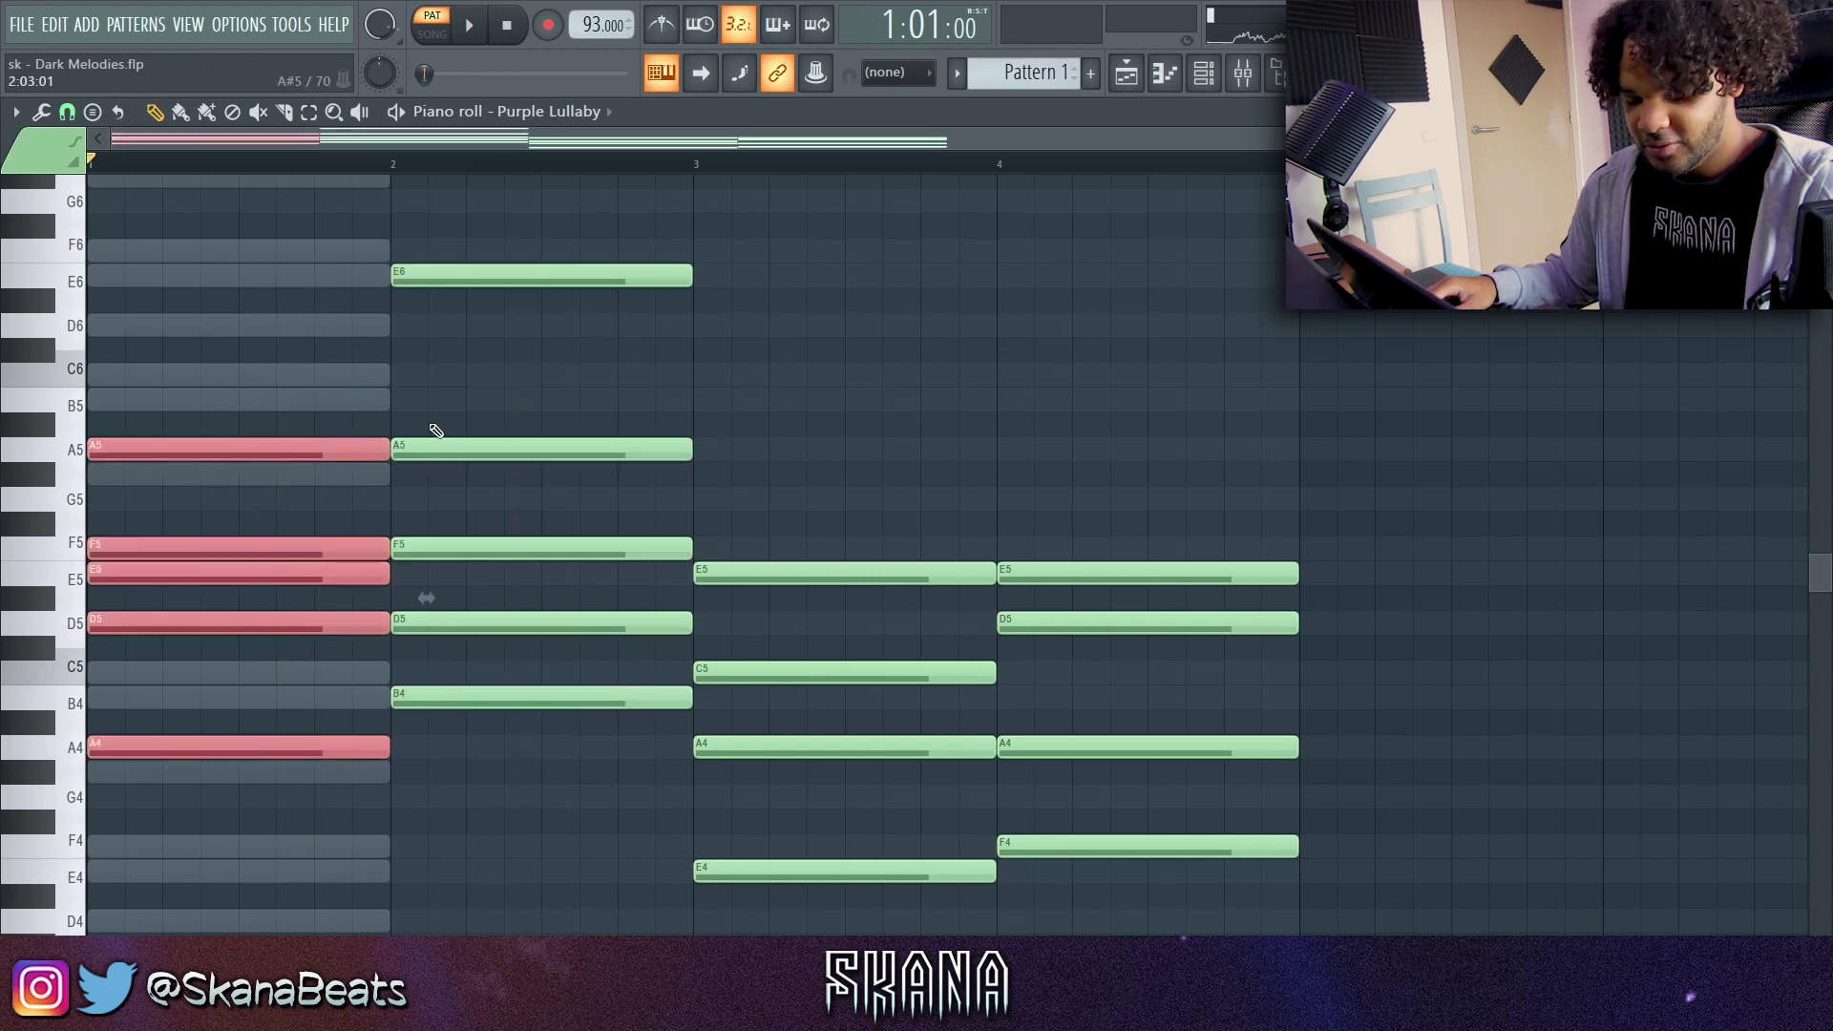
key(ctrl+b)
right_click(450, 564)
right_click(401, 746)
click(131, 759)
right_click(236, 766)
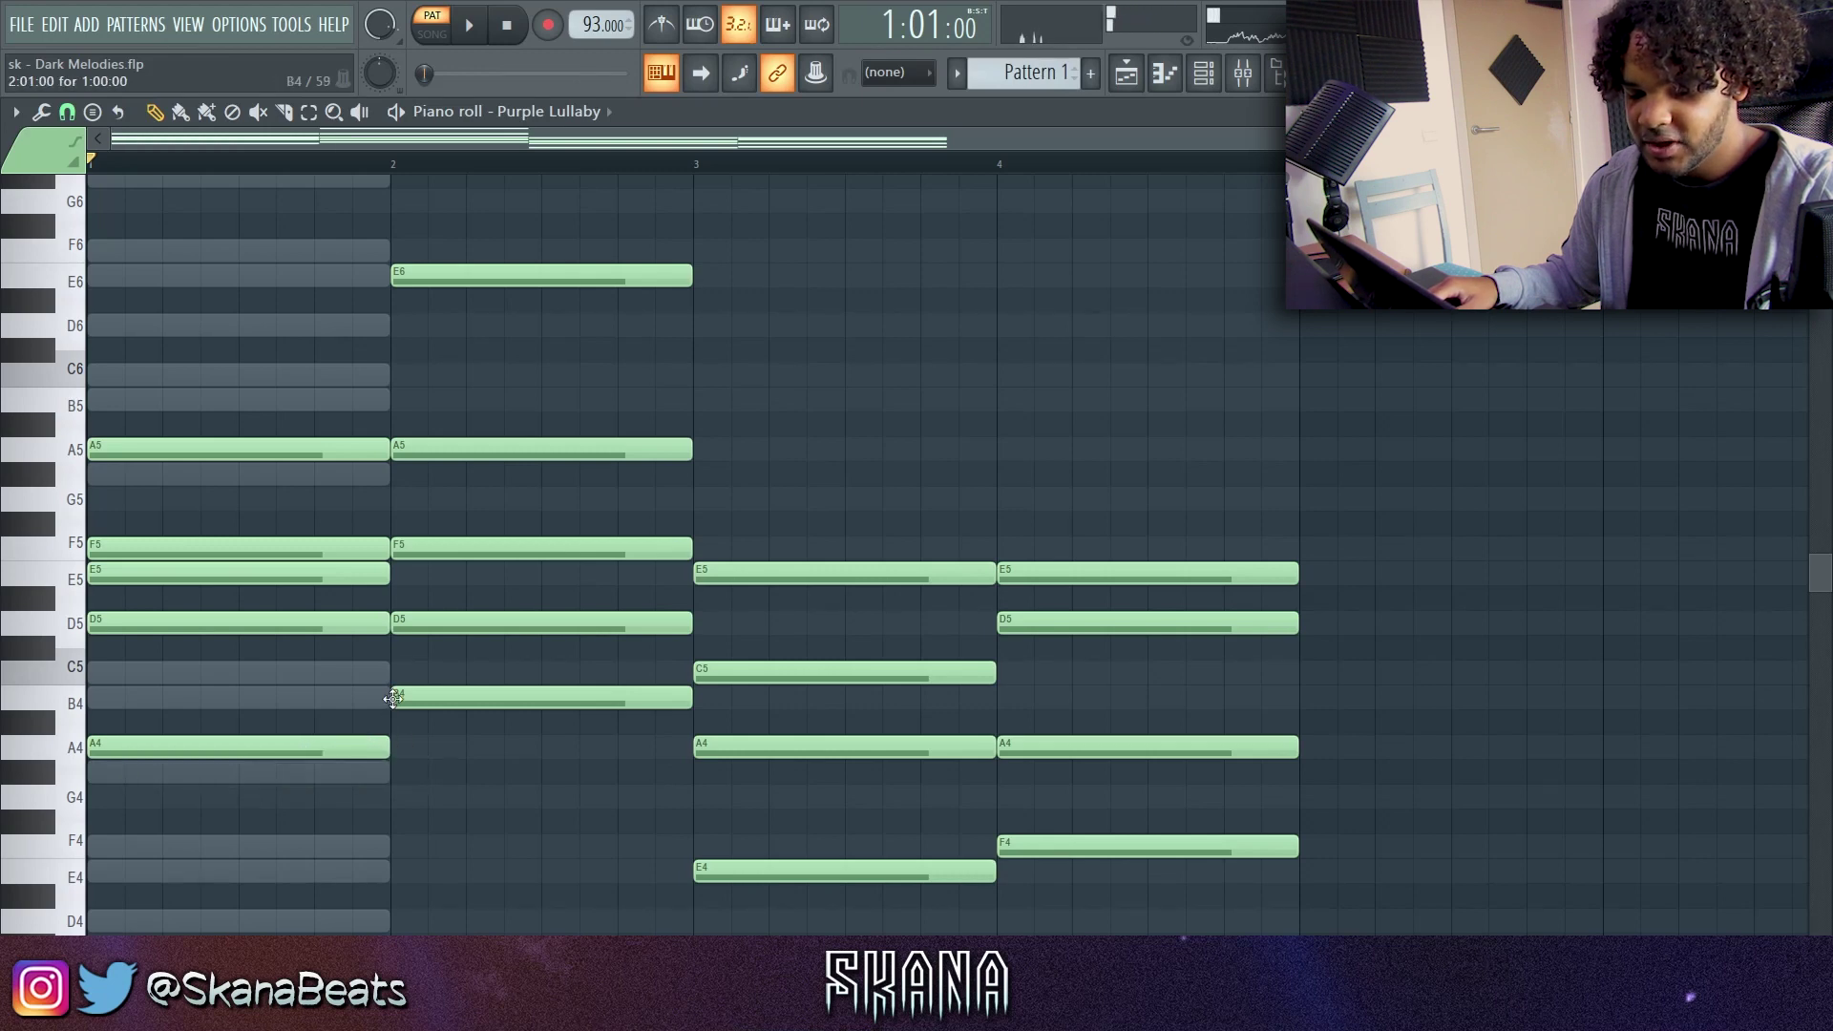
mouse_move(353, 741)
mouse_down()
mouse_move(353, 692)
mouse_move(354, 754)
mouse_up()
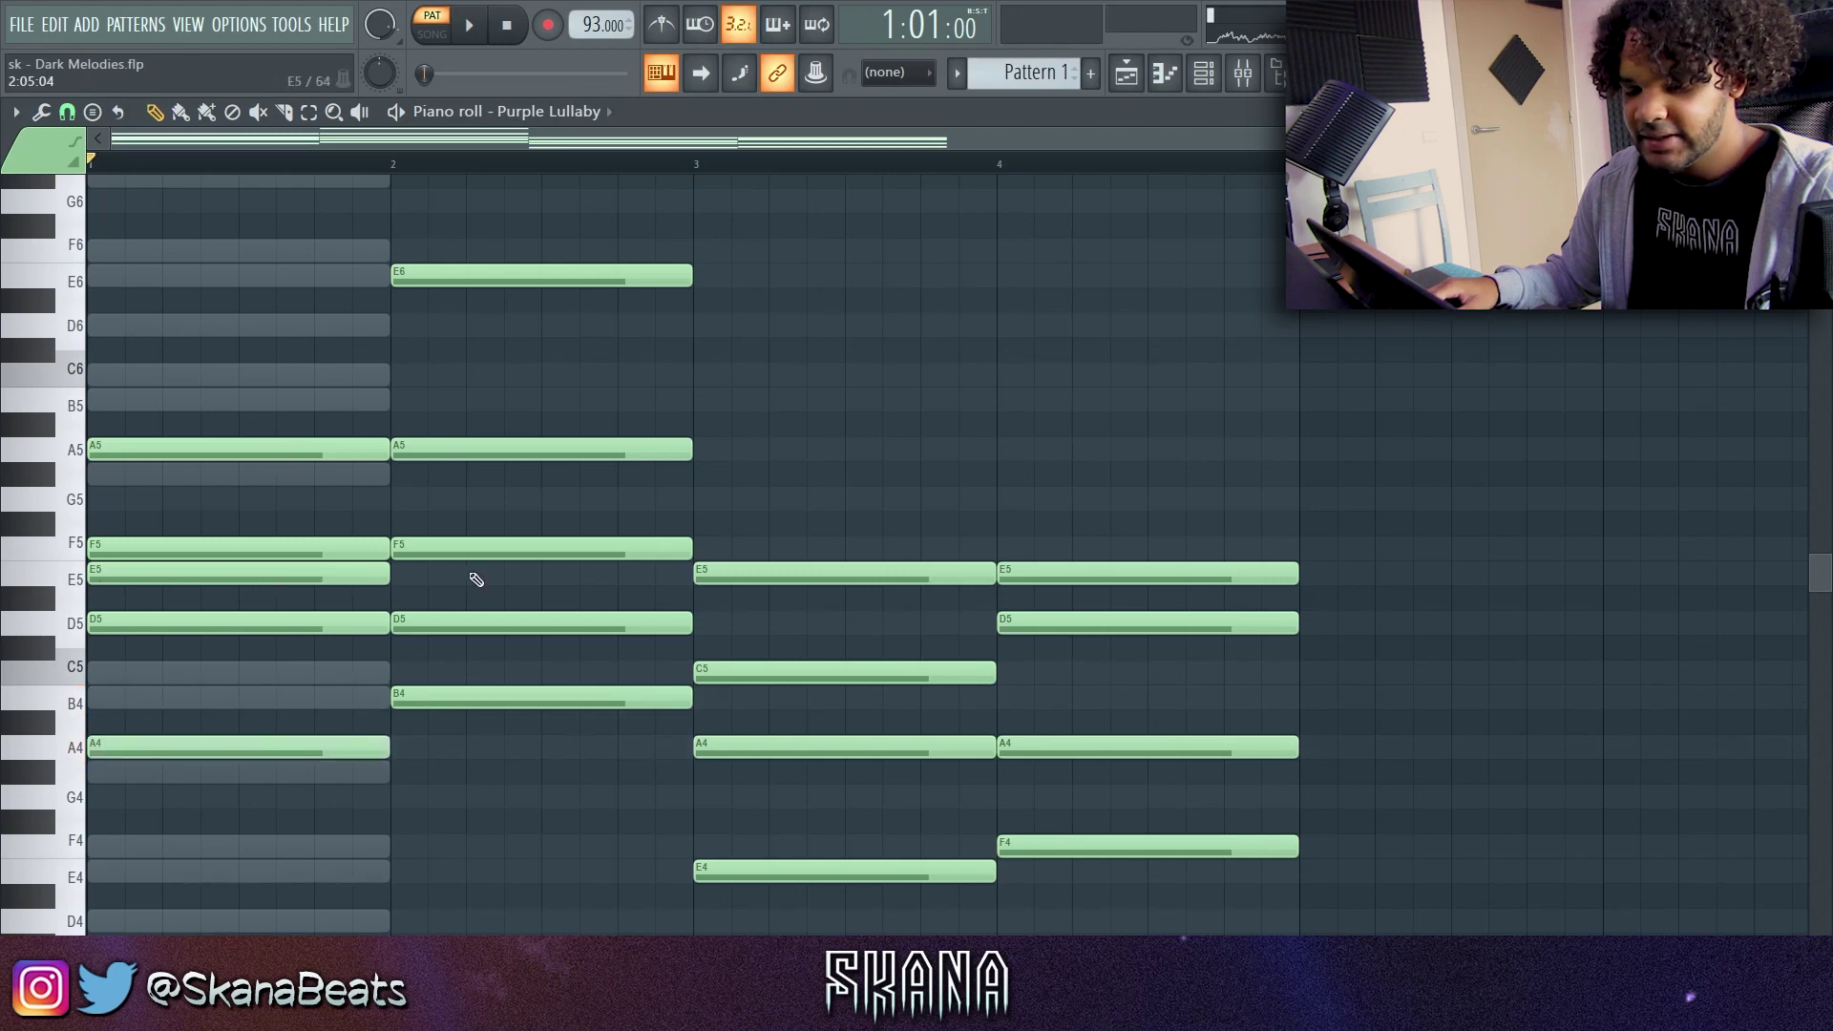
right_click(346, 572)
key(ctrl+z)
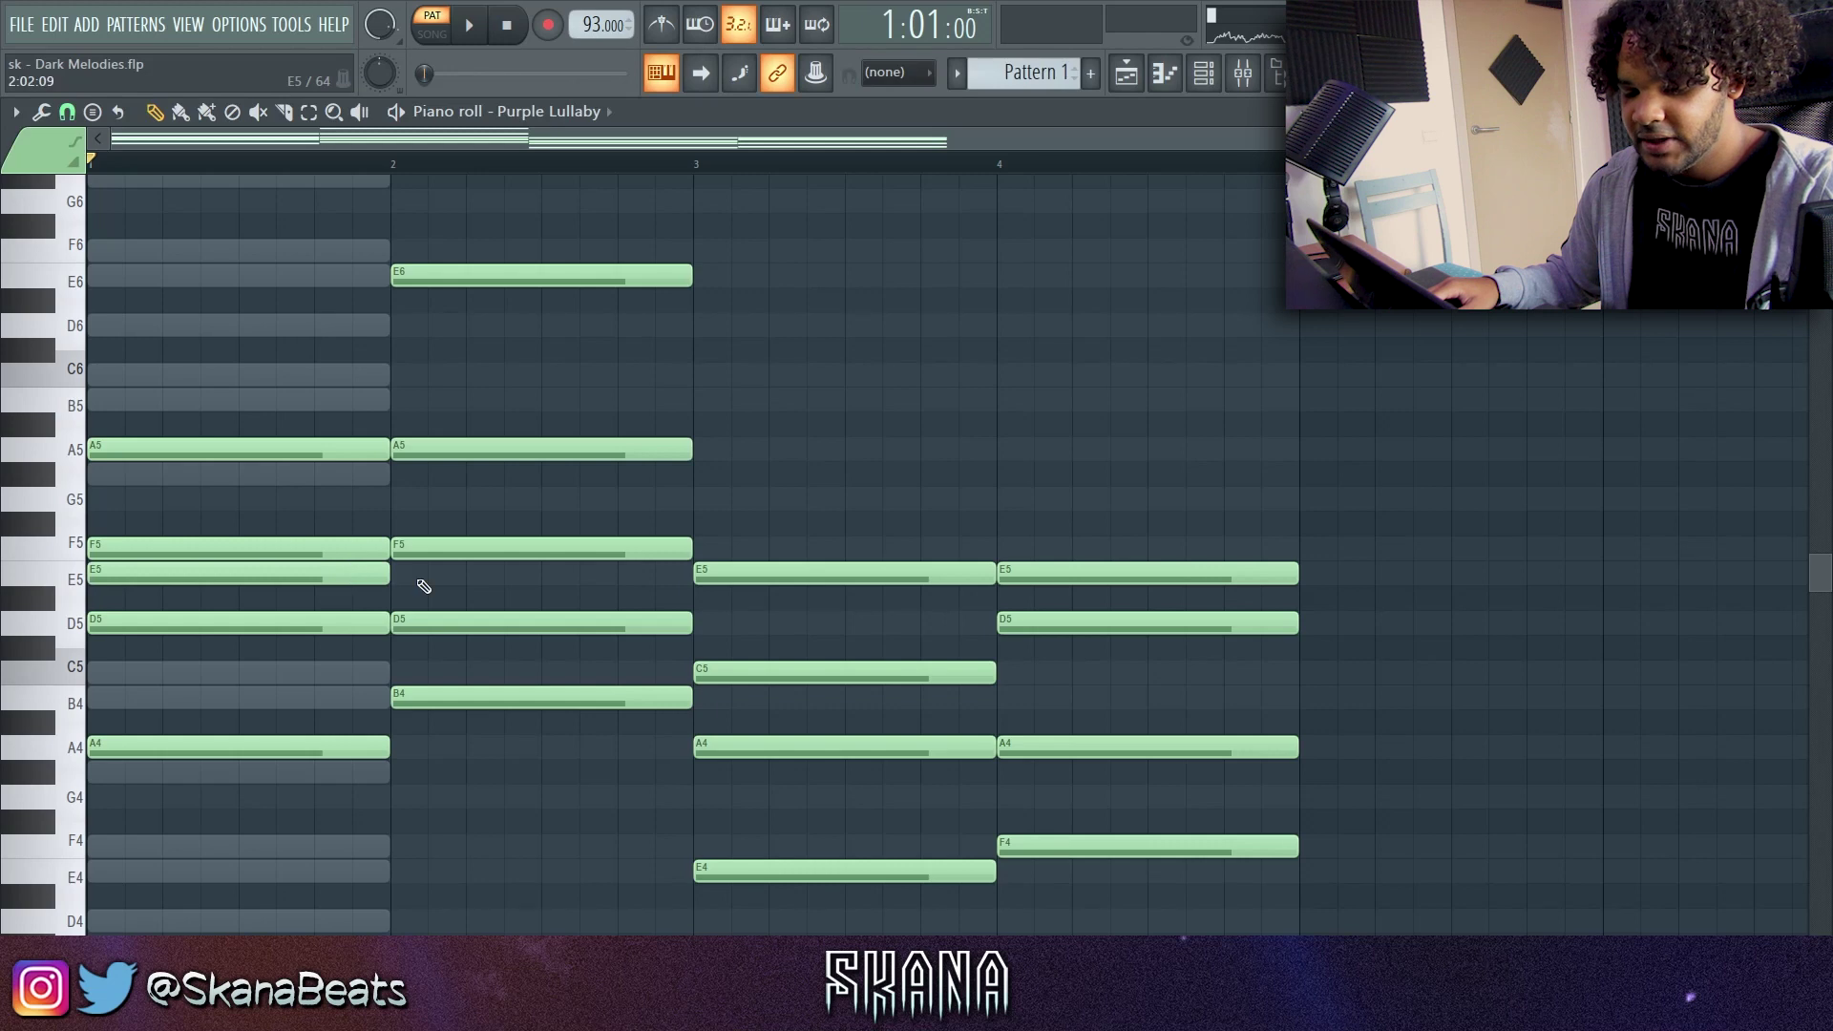
right_click(394, 283)
click(417, 277)
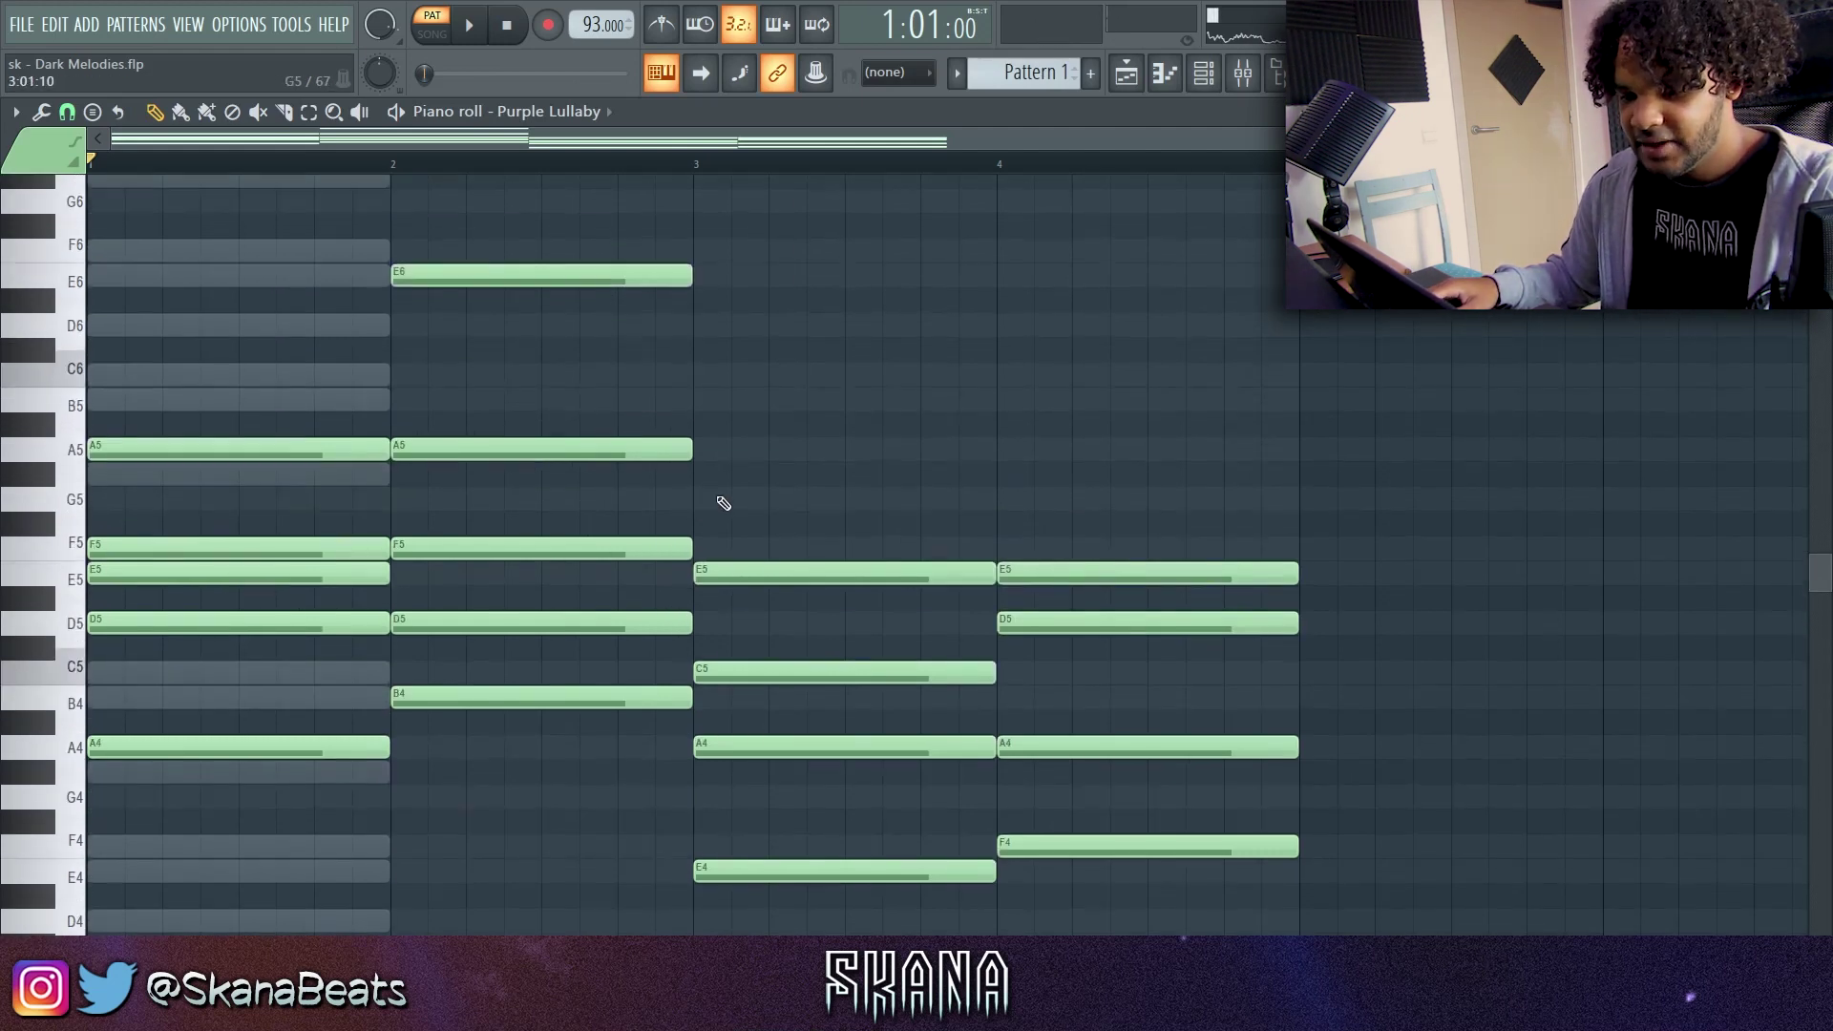
scroll(626, 239, down, 1)
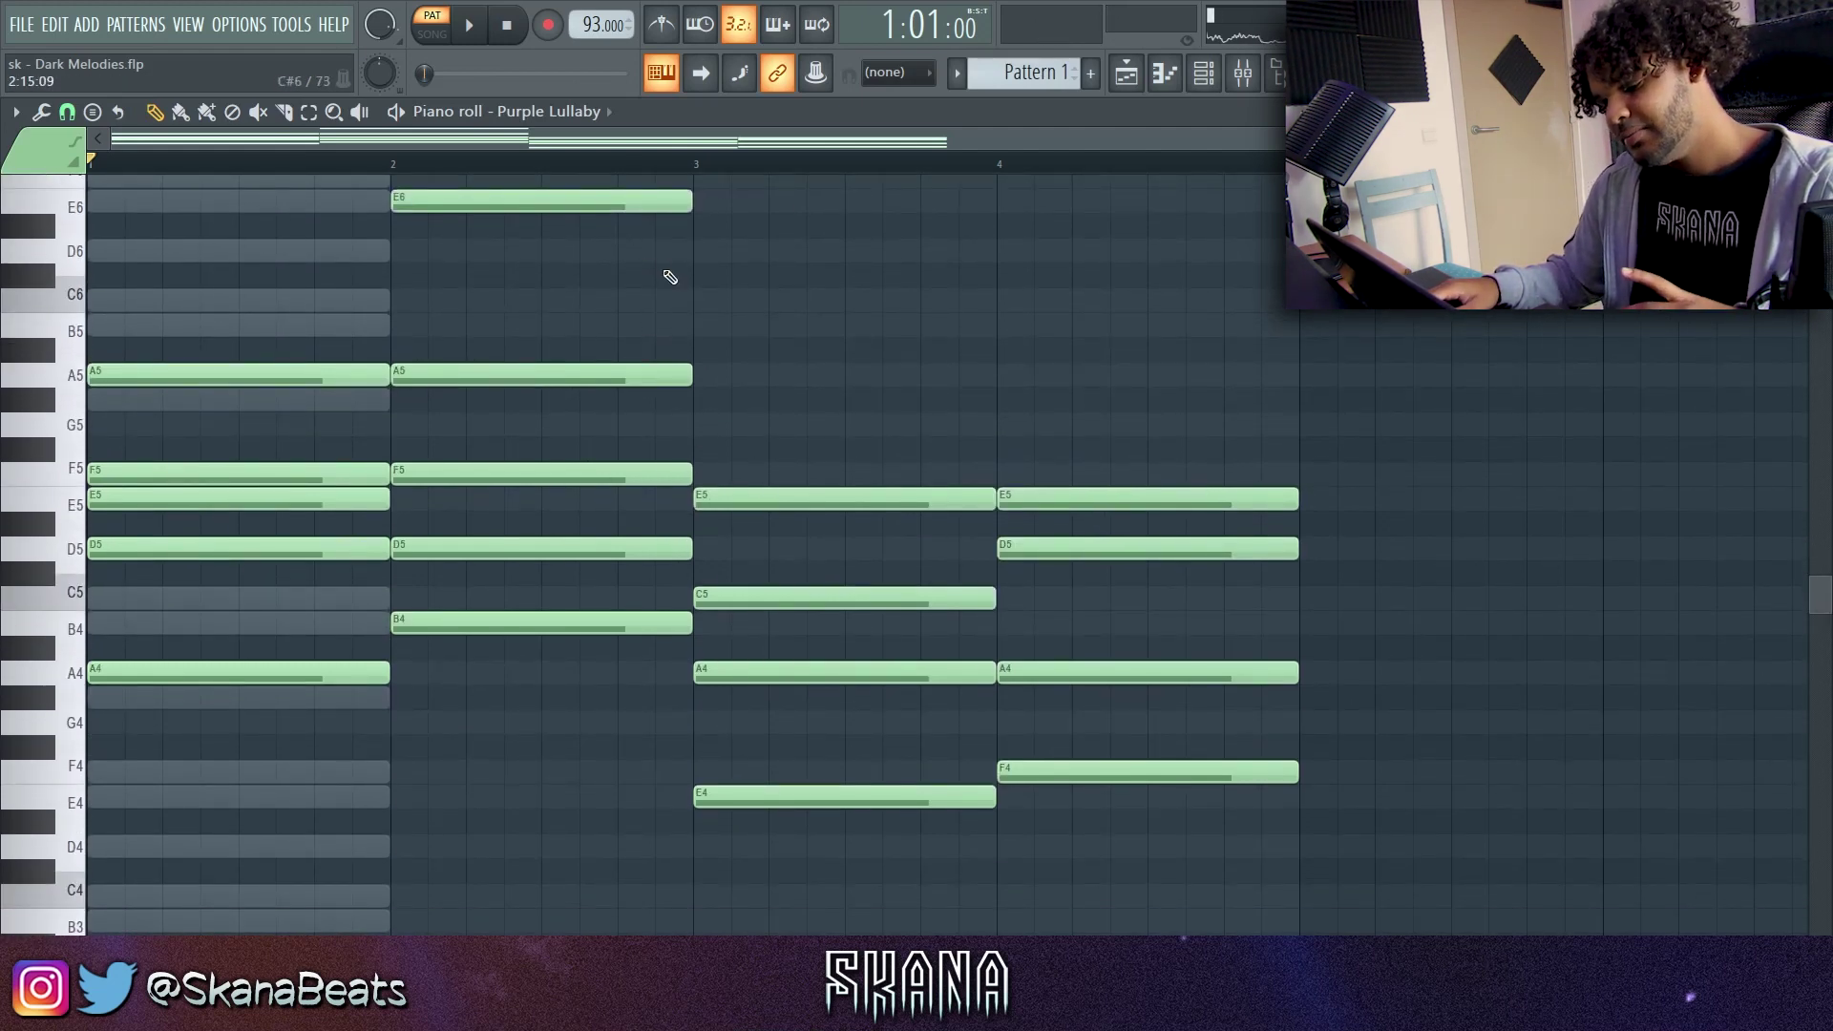
drag(672, 191, 902, 759)
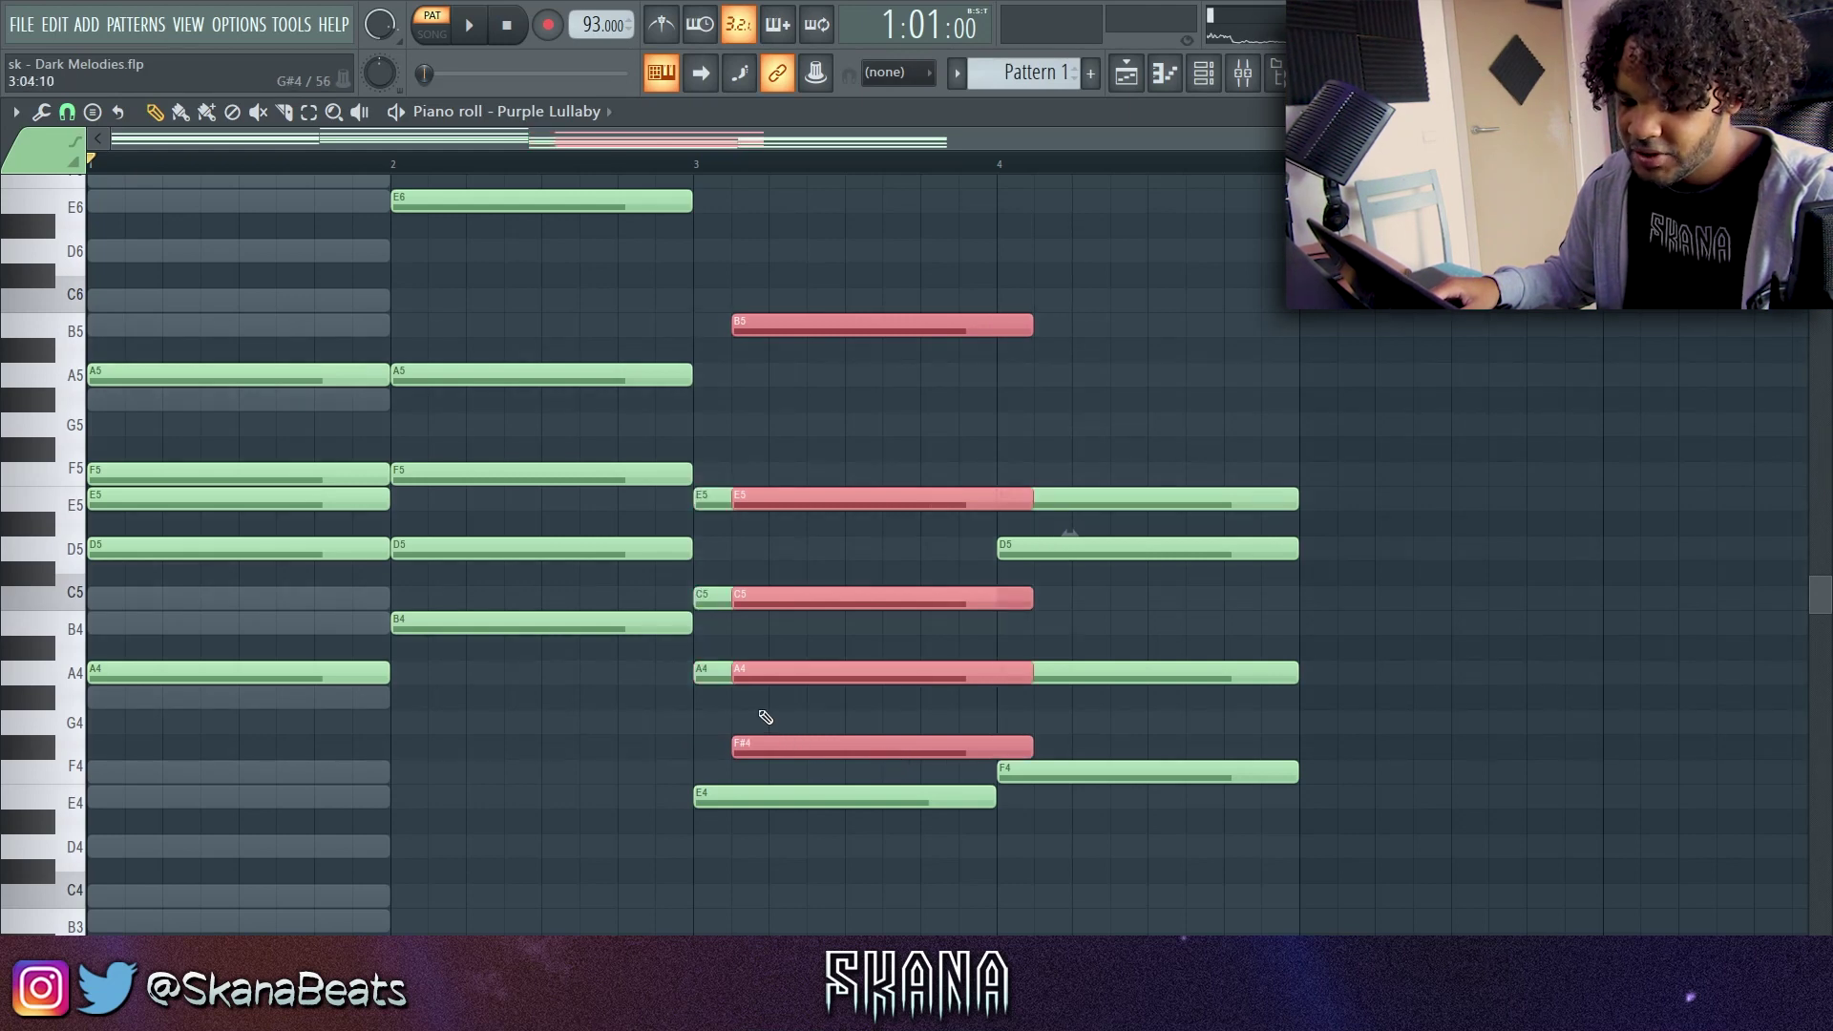
click(732, 770)
drag(750, 748, 754, 812)
right_click(754, 798)
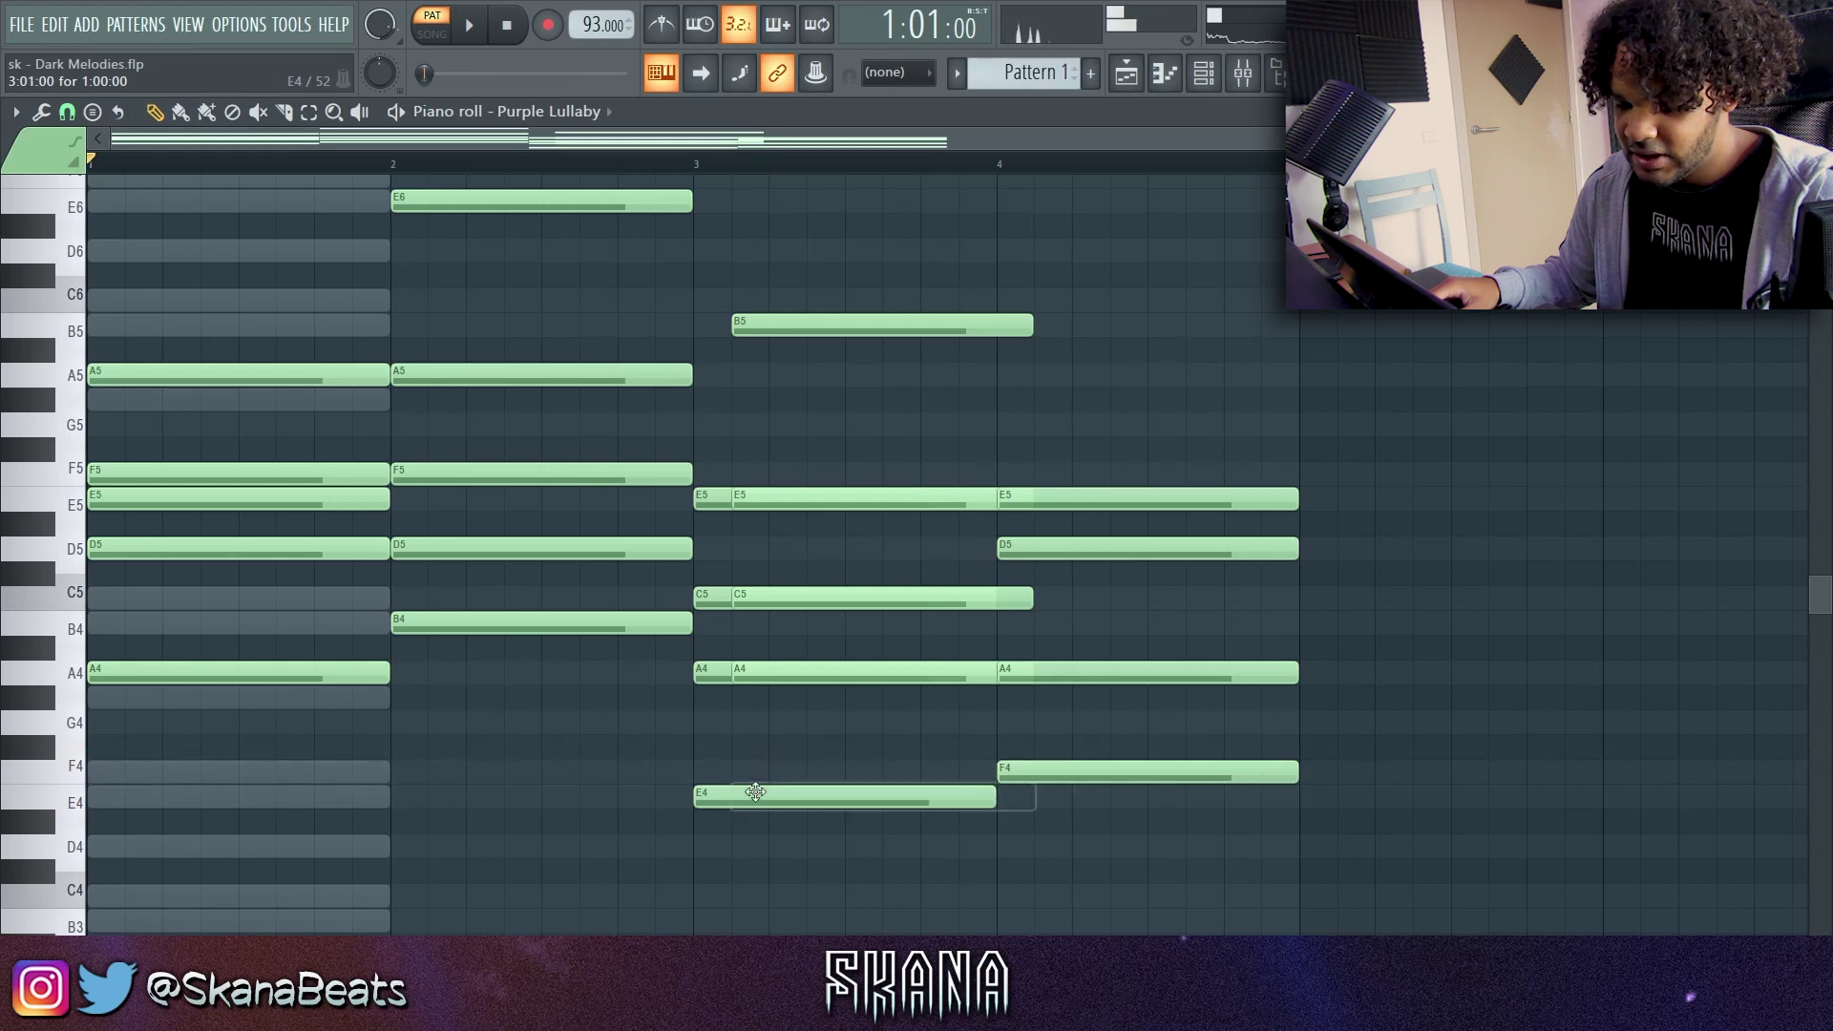
right_click(791, 676)
right_click(800, 600)
right_click(813, 499)
right_click(825, 326)
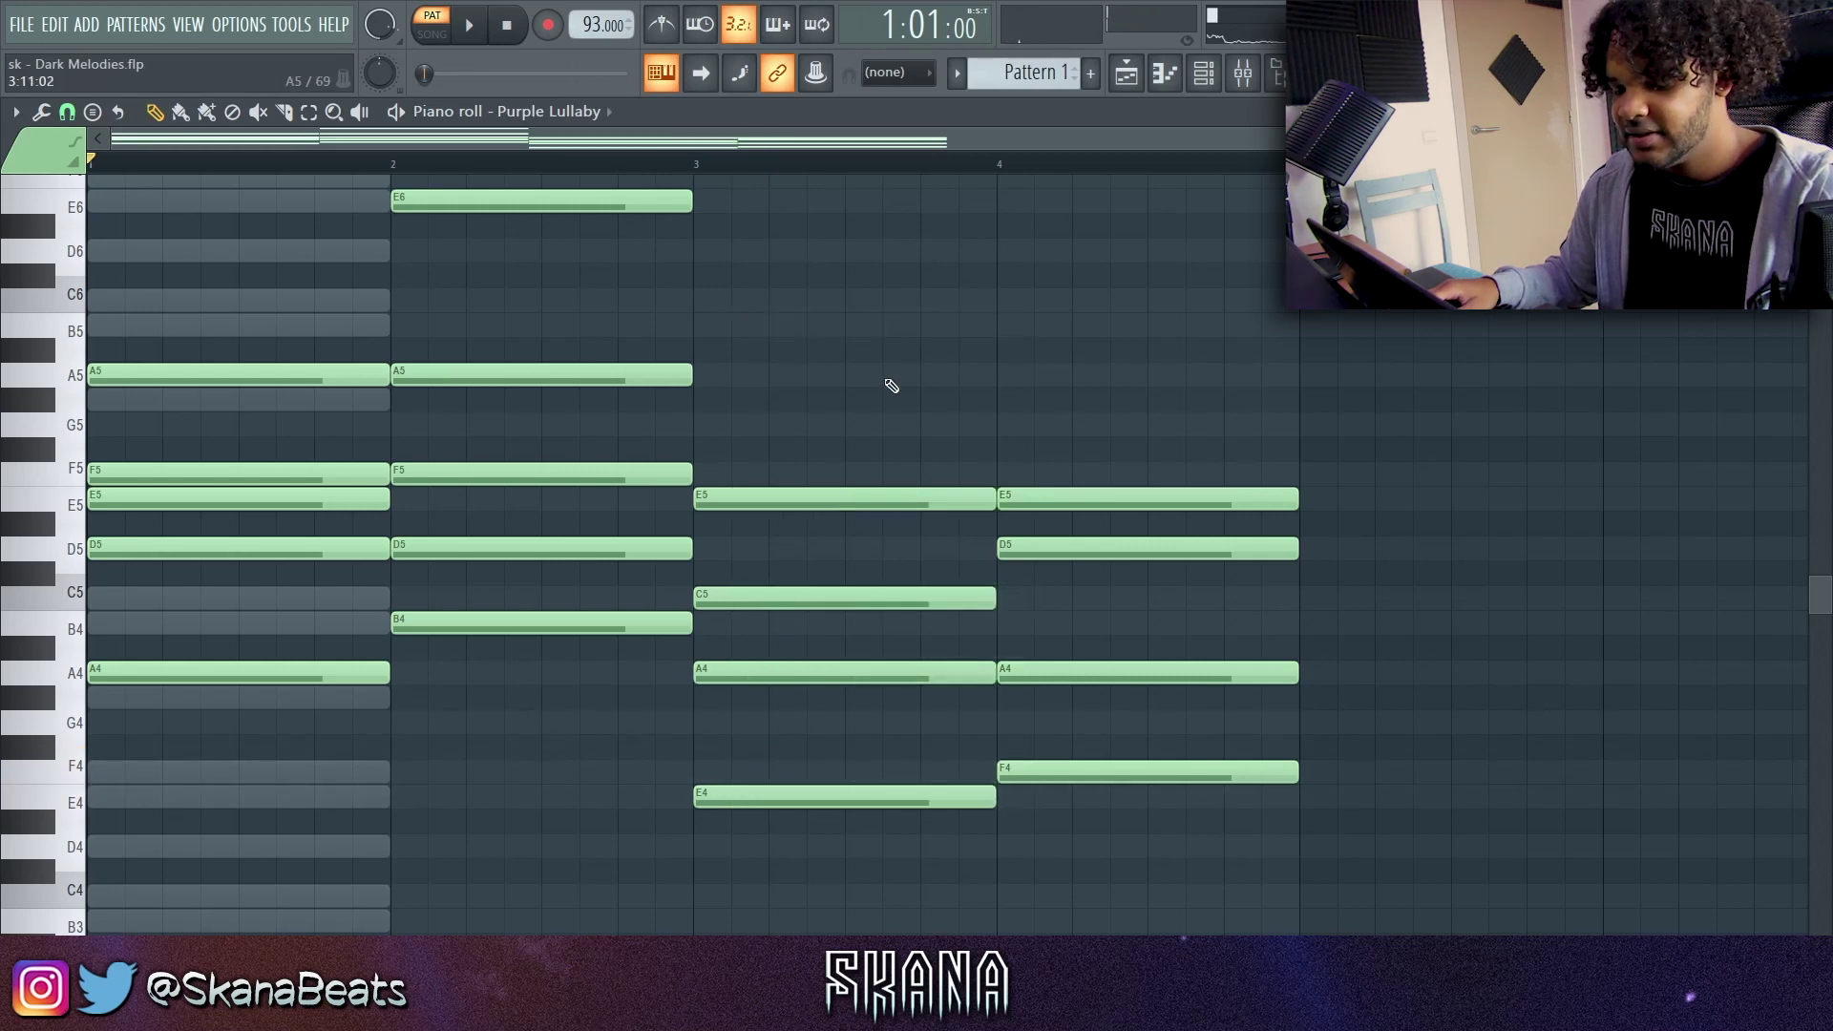
drag(892, 386, 865, 865)
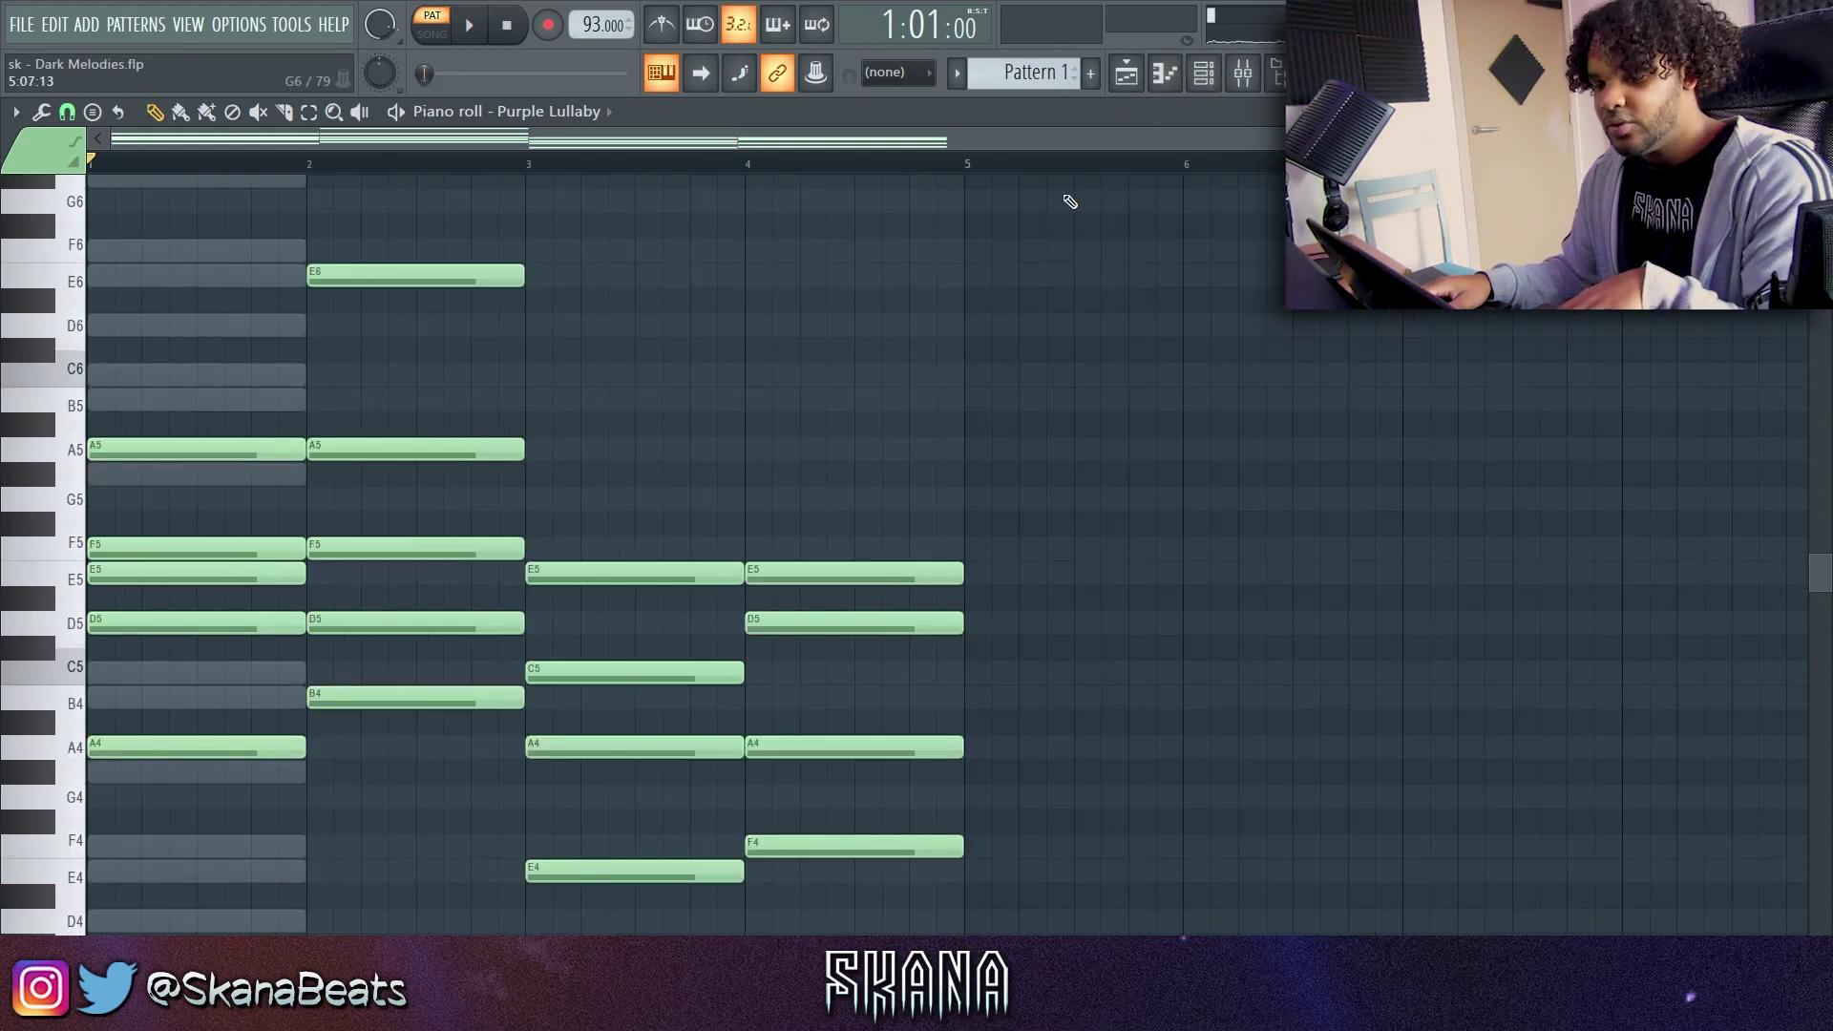
Add a Life Droplet channel and copy all of the Purple Lullaby chord notes into its piano roll
click(1204, 73)
click(420, 418)
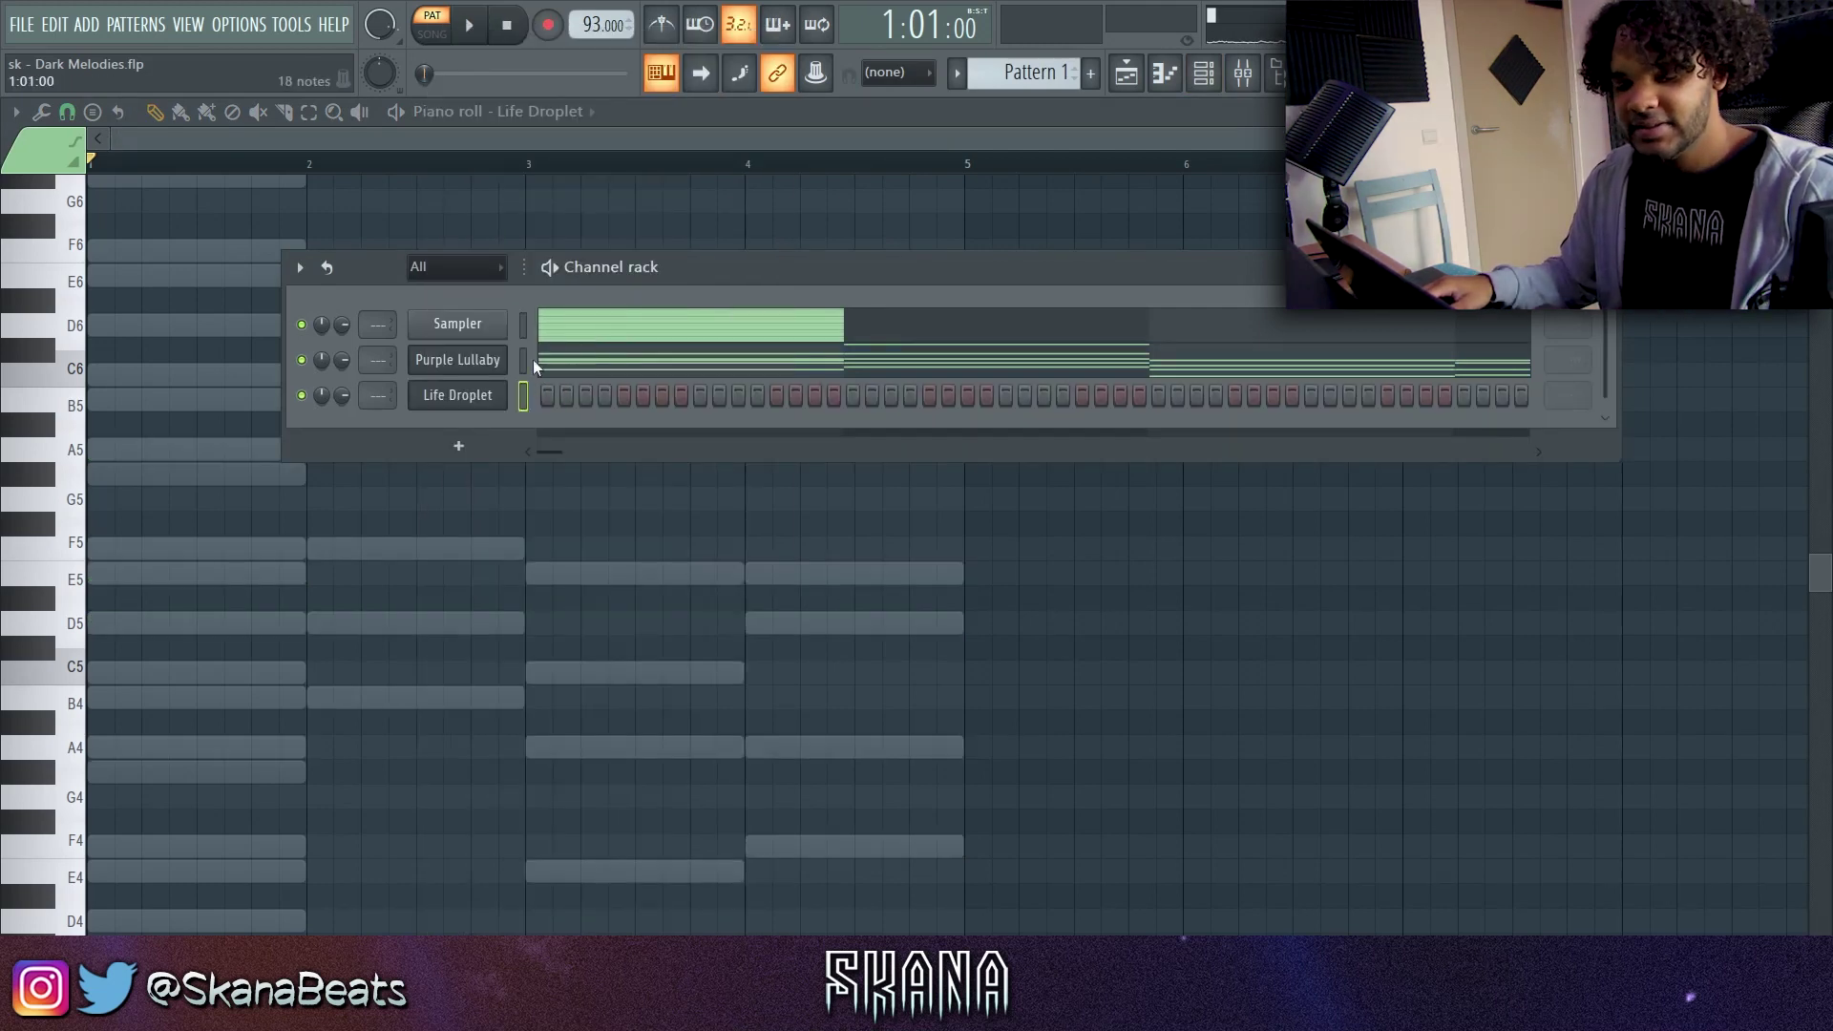
click(523, 359)
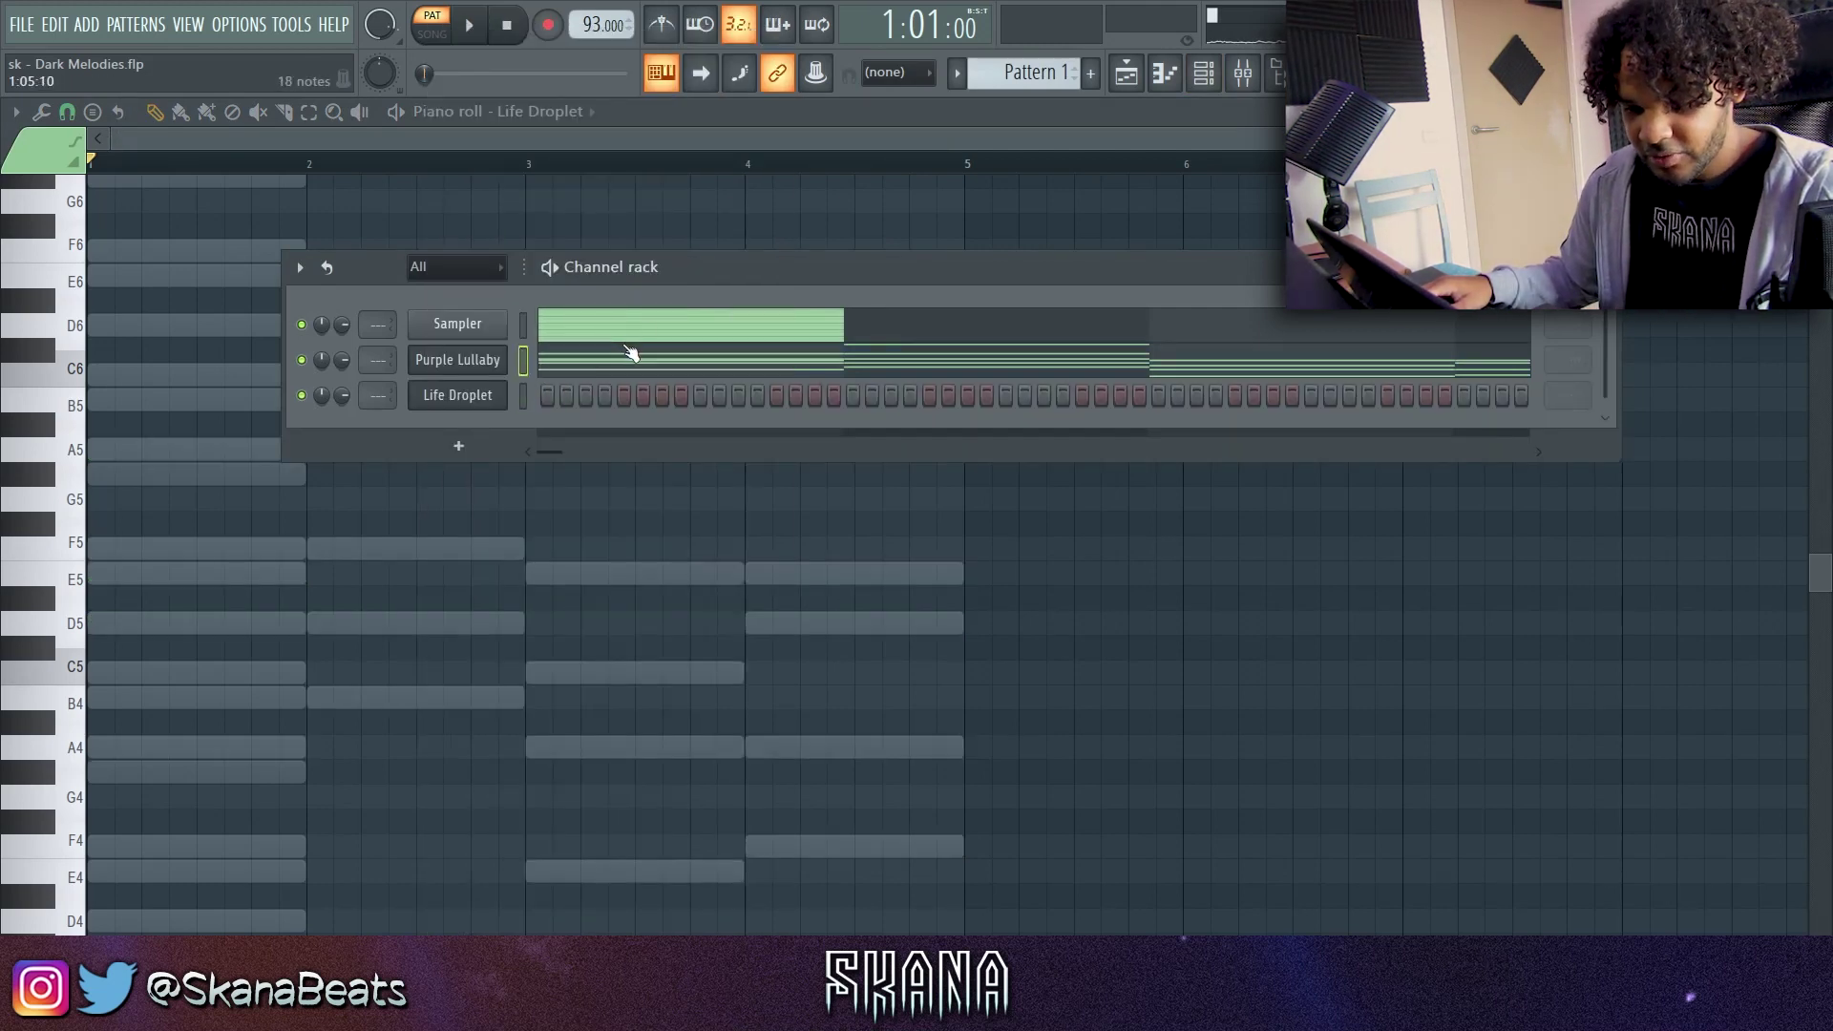
click(592, 365)
drag(1023, 213, 131, 909)
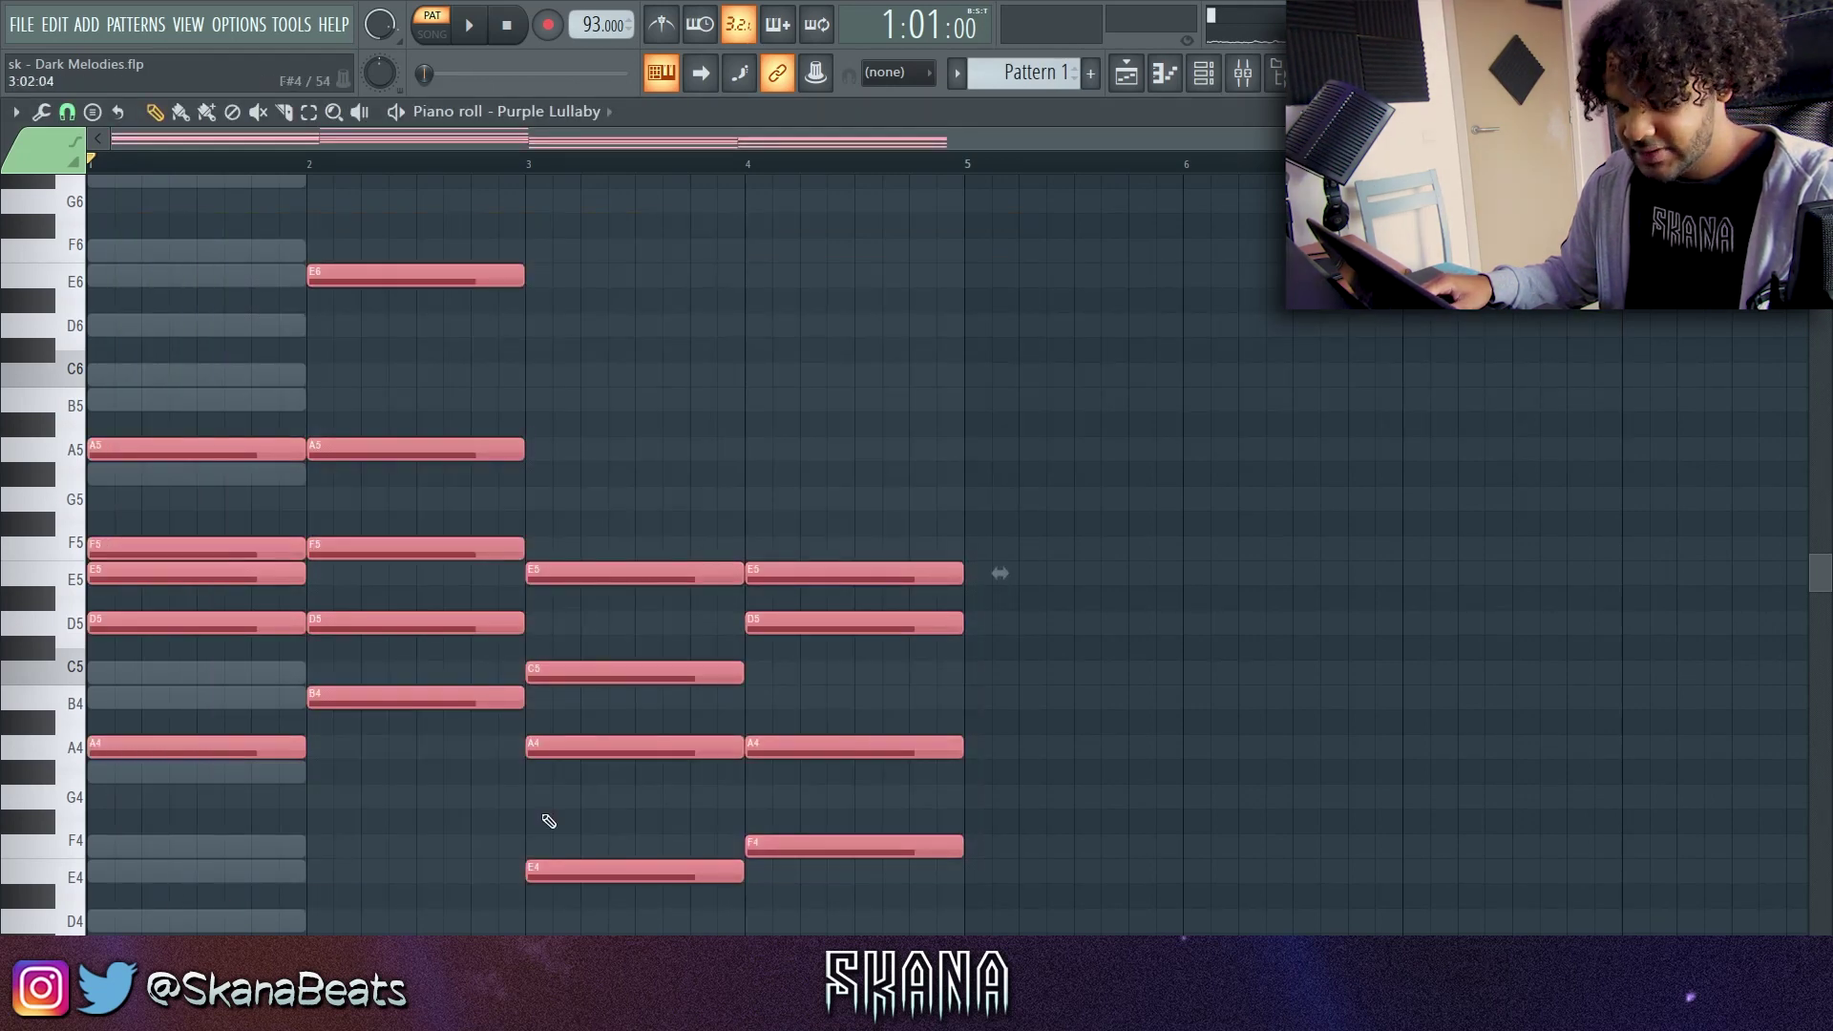
click(605, 111)
click(581, 199)
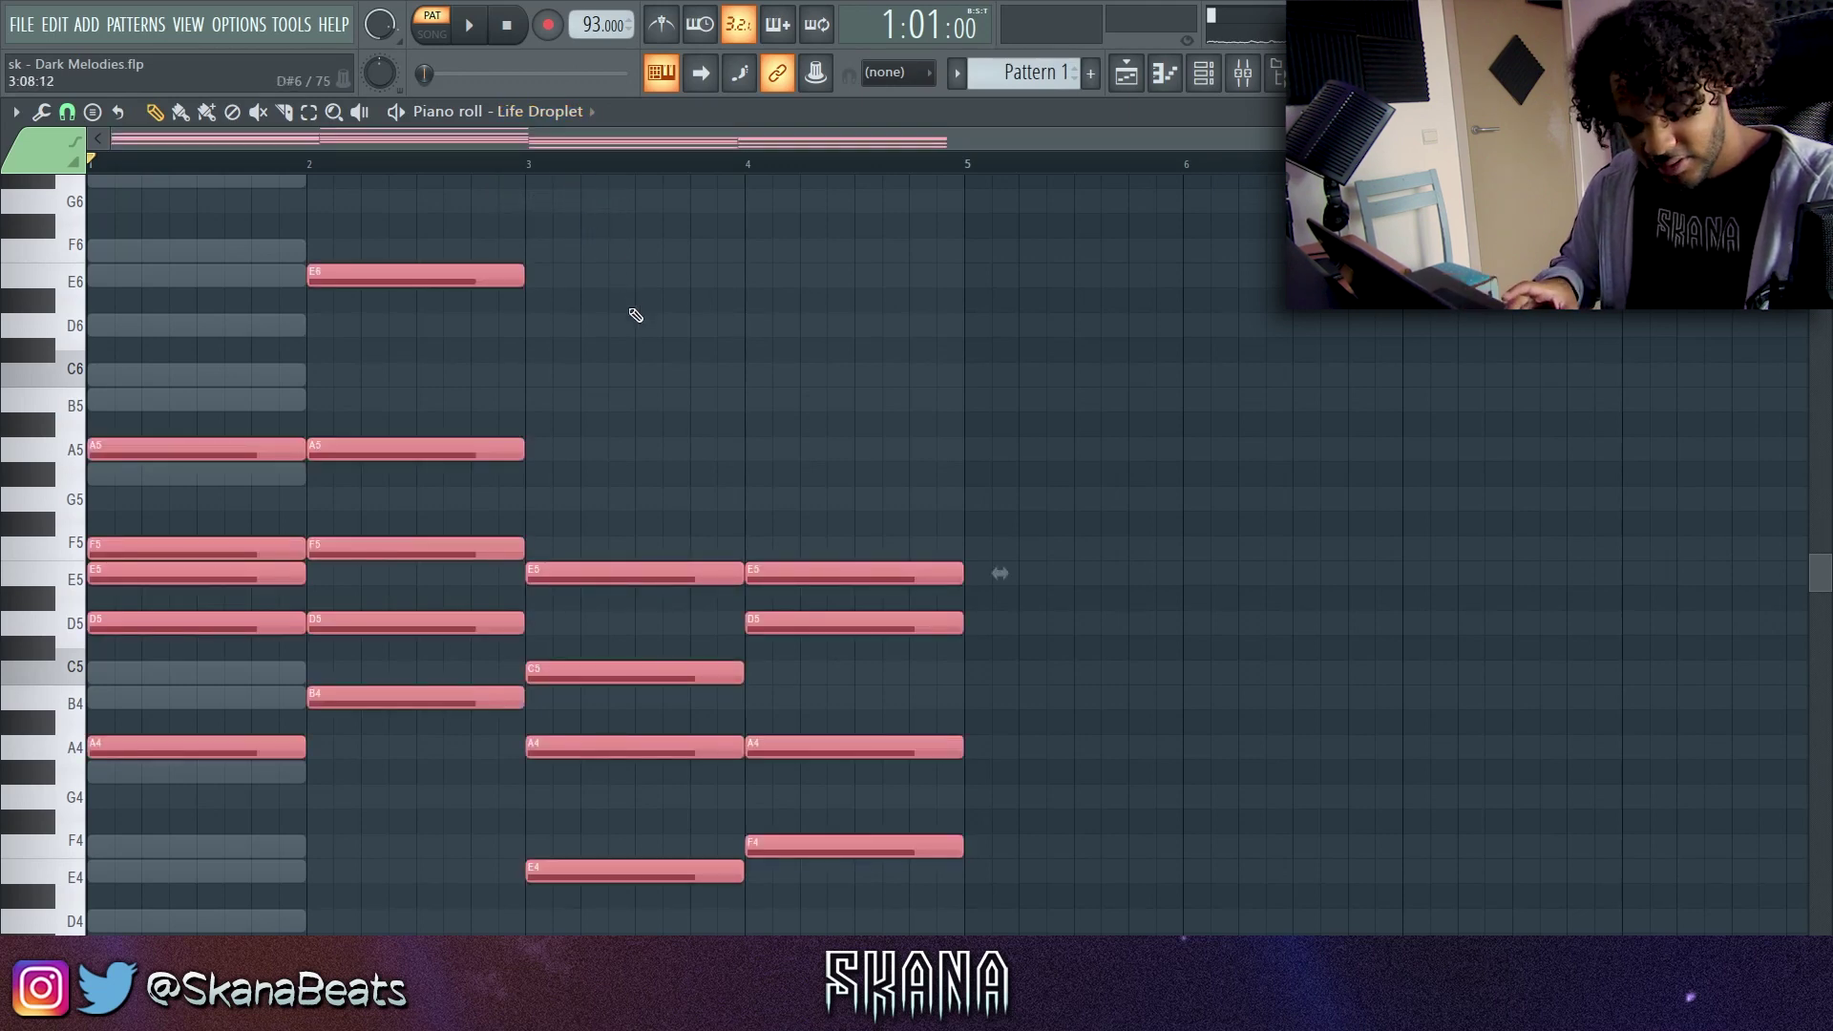
Raise the Life Droplet chords one octave and strum them, ascending in bars 1 and 3 and descending in bars 2 and 4
key(ctrl+Up)
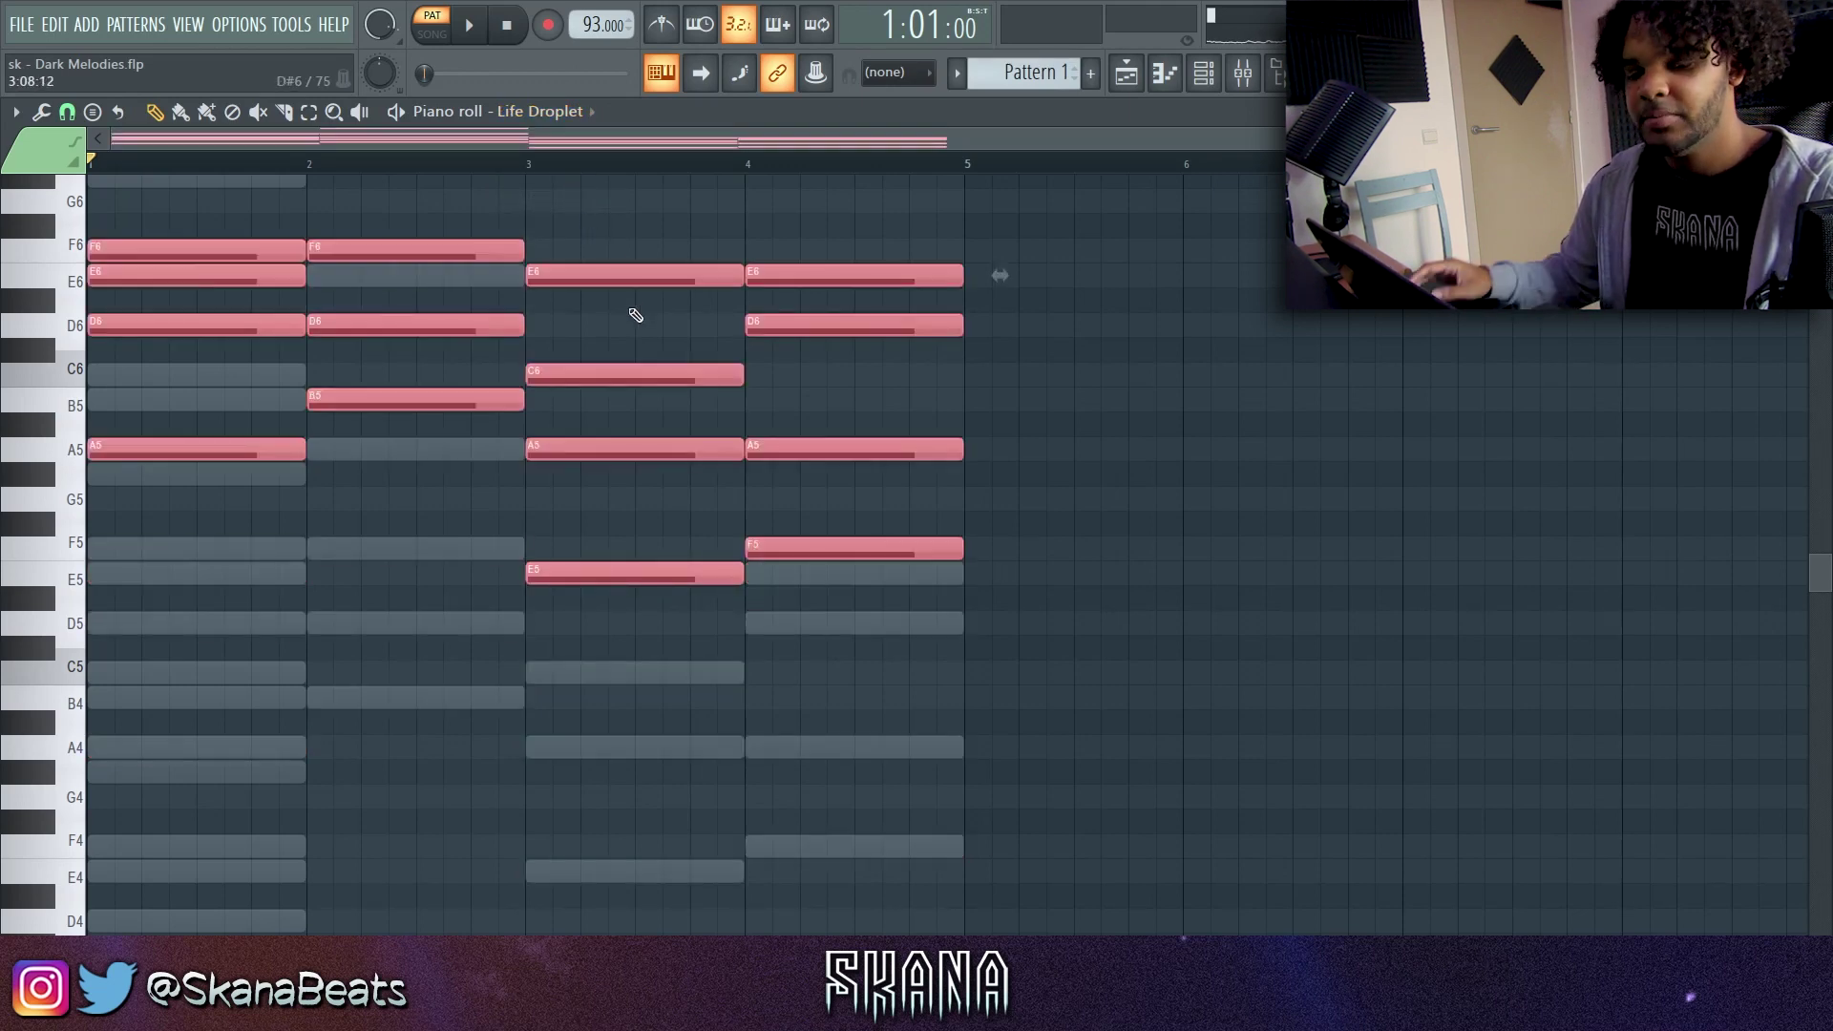
scroll(619, 493, down, 1)
scroll(675, 521, up, 4)
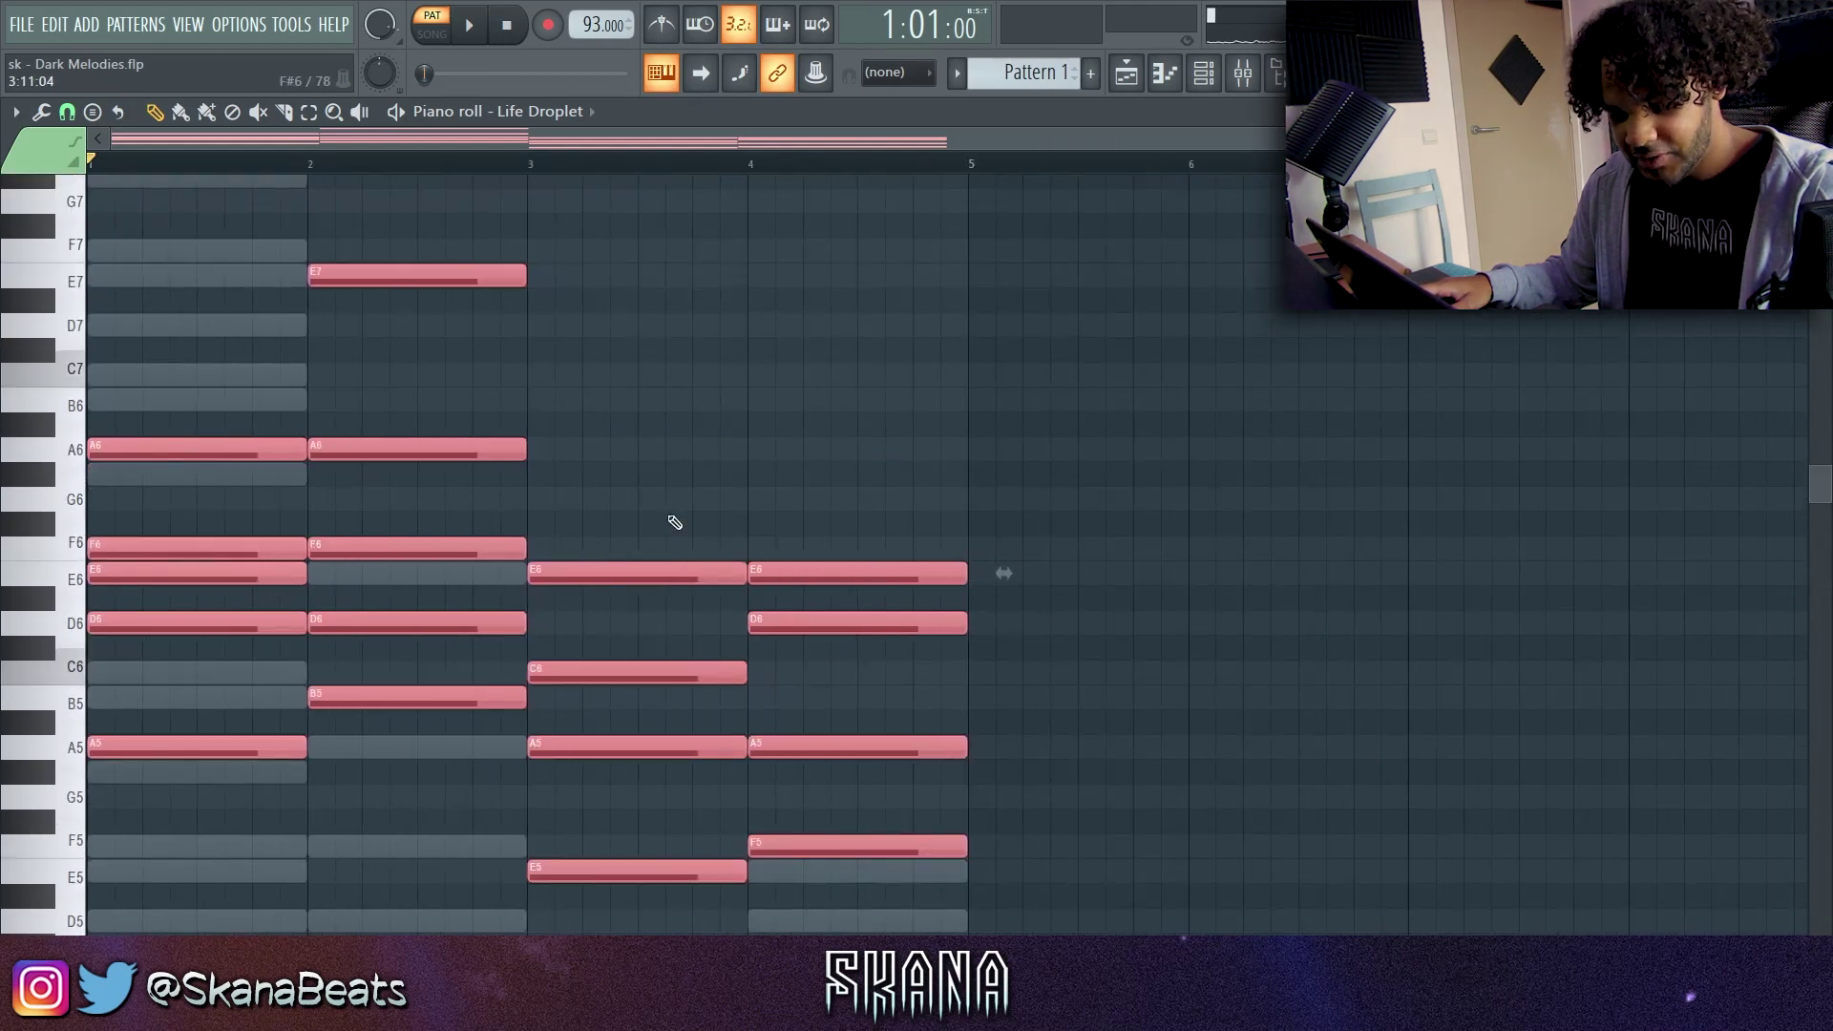
key(alt+s)
drag(827, 465, 875, 455)
key(space)
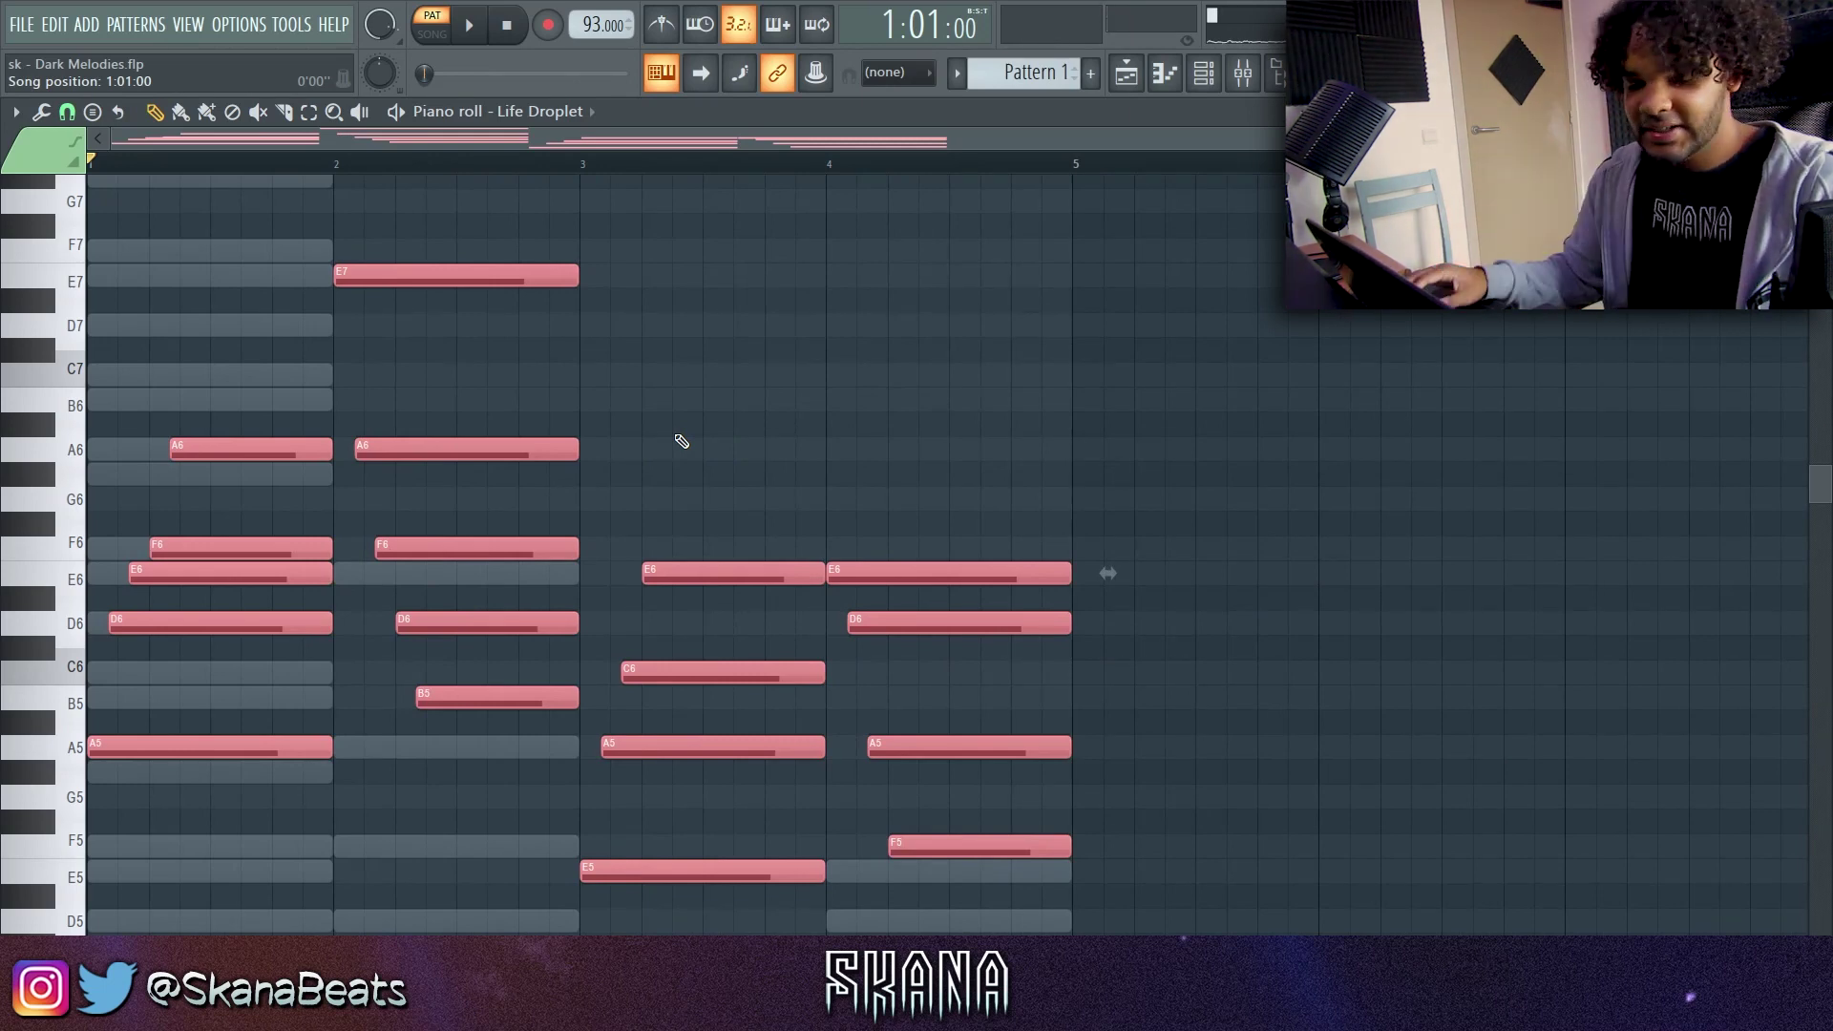
Reduce the strummed chords to four short arpeggio notes per bar and raise them one octave during playback
scroll(176, 420, up, 2)
scroll(181, 404, down, 1)
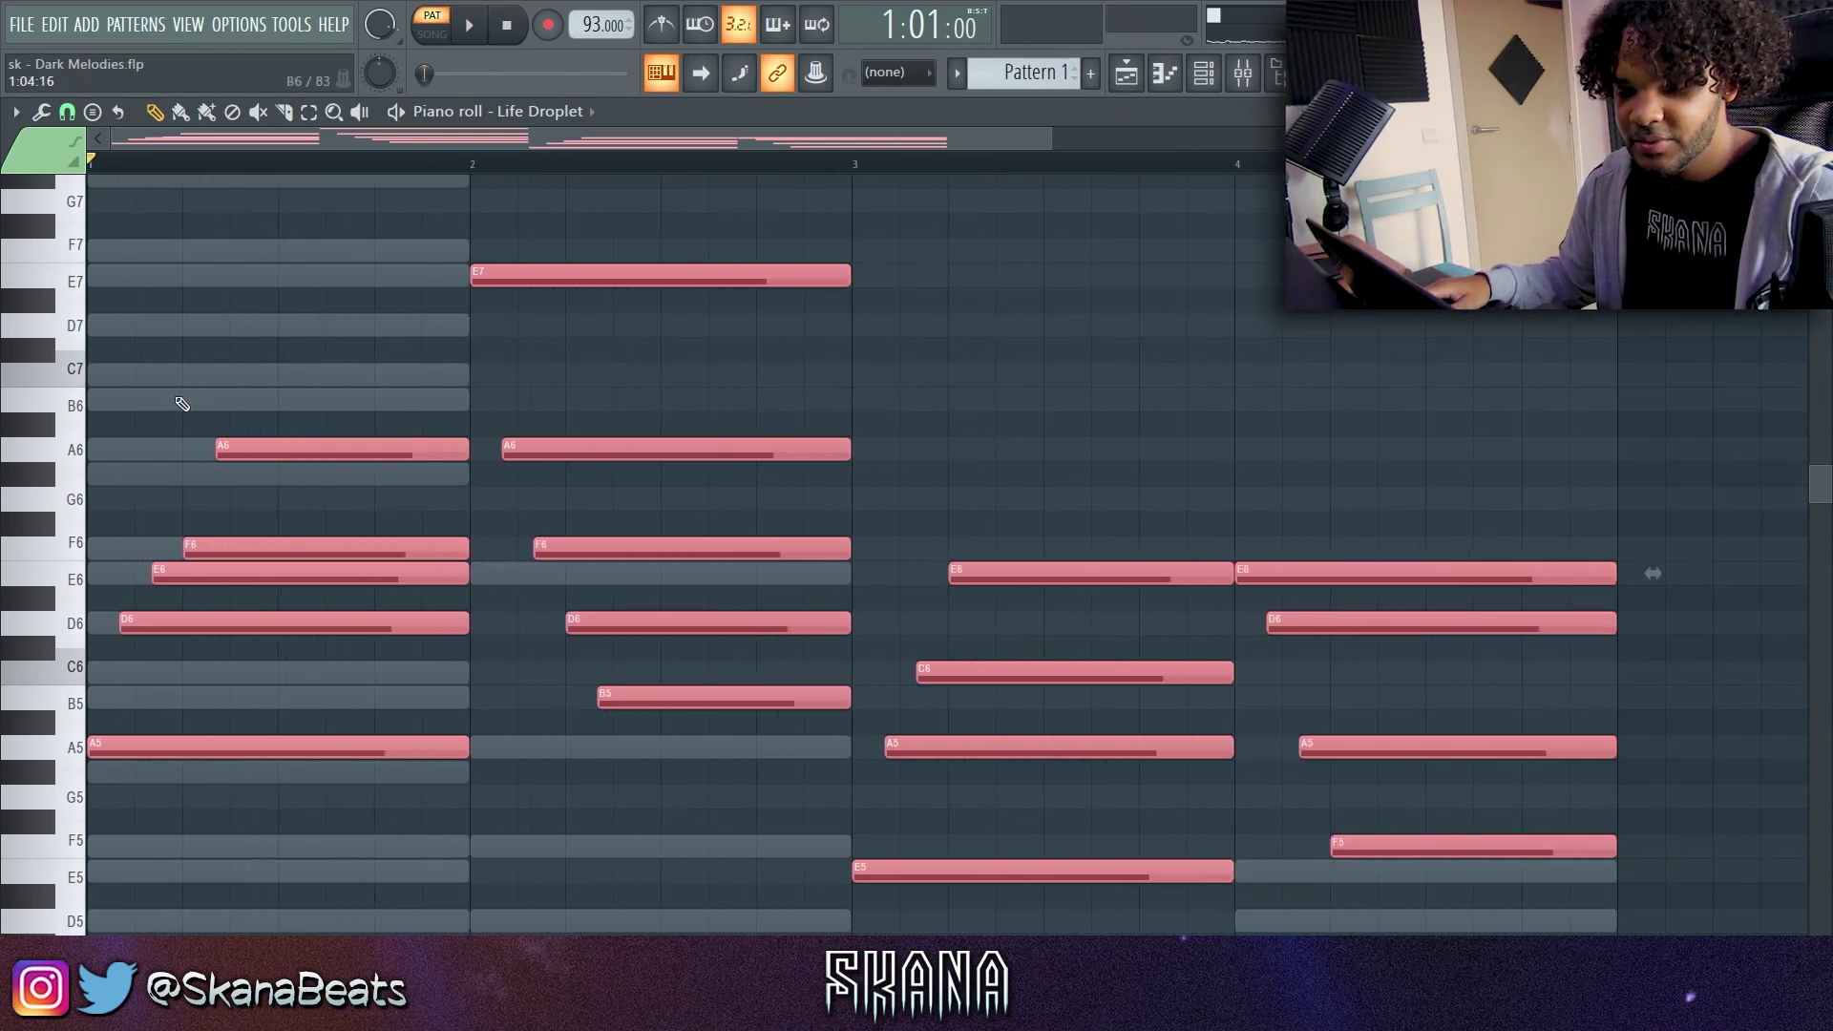
click(159, 406)
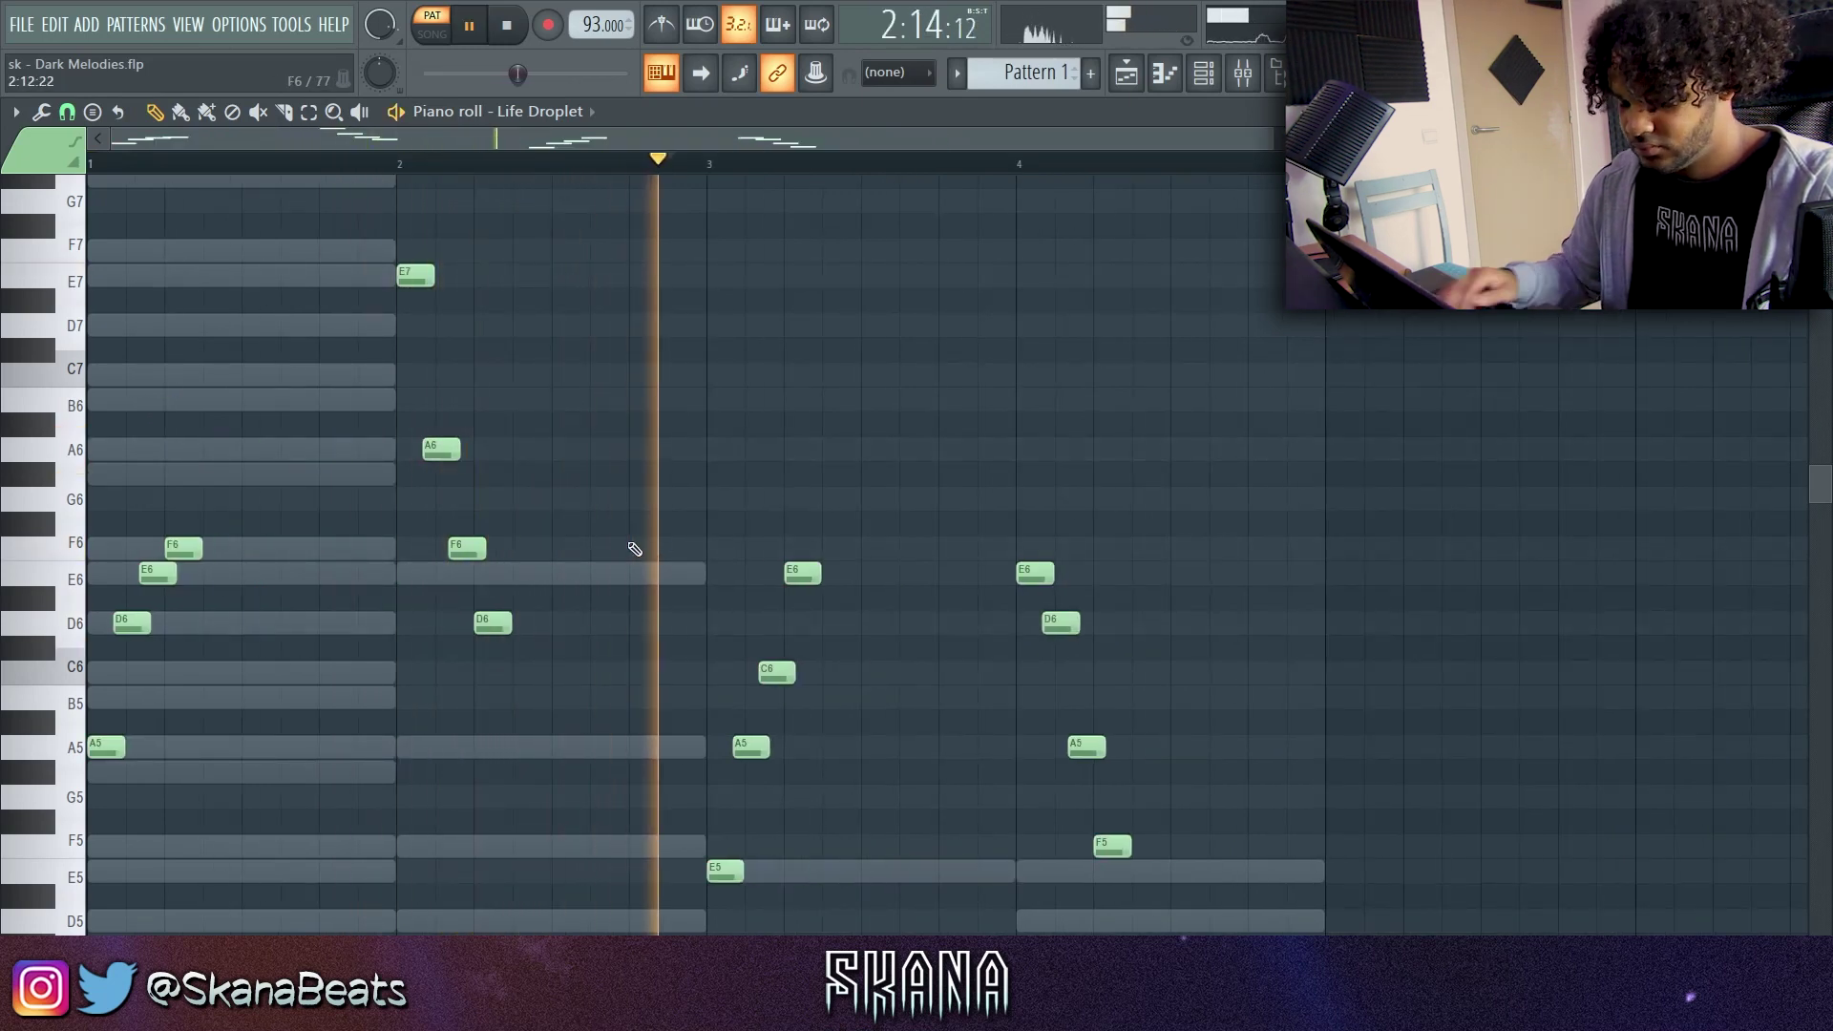
key(ctrl+Up)
scroll(637, 540, up, 4)
scroll(634, 532, down, 1)
scroll(589, 507, down, 2)
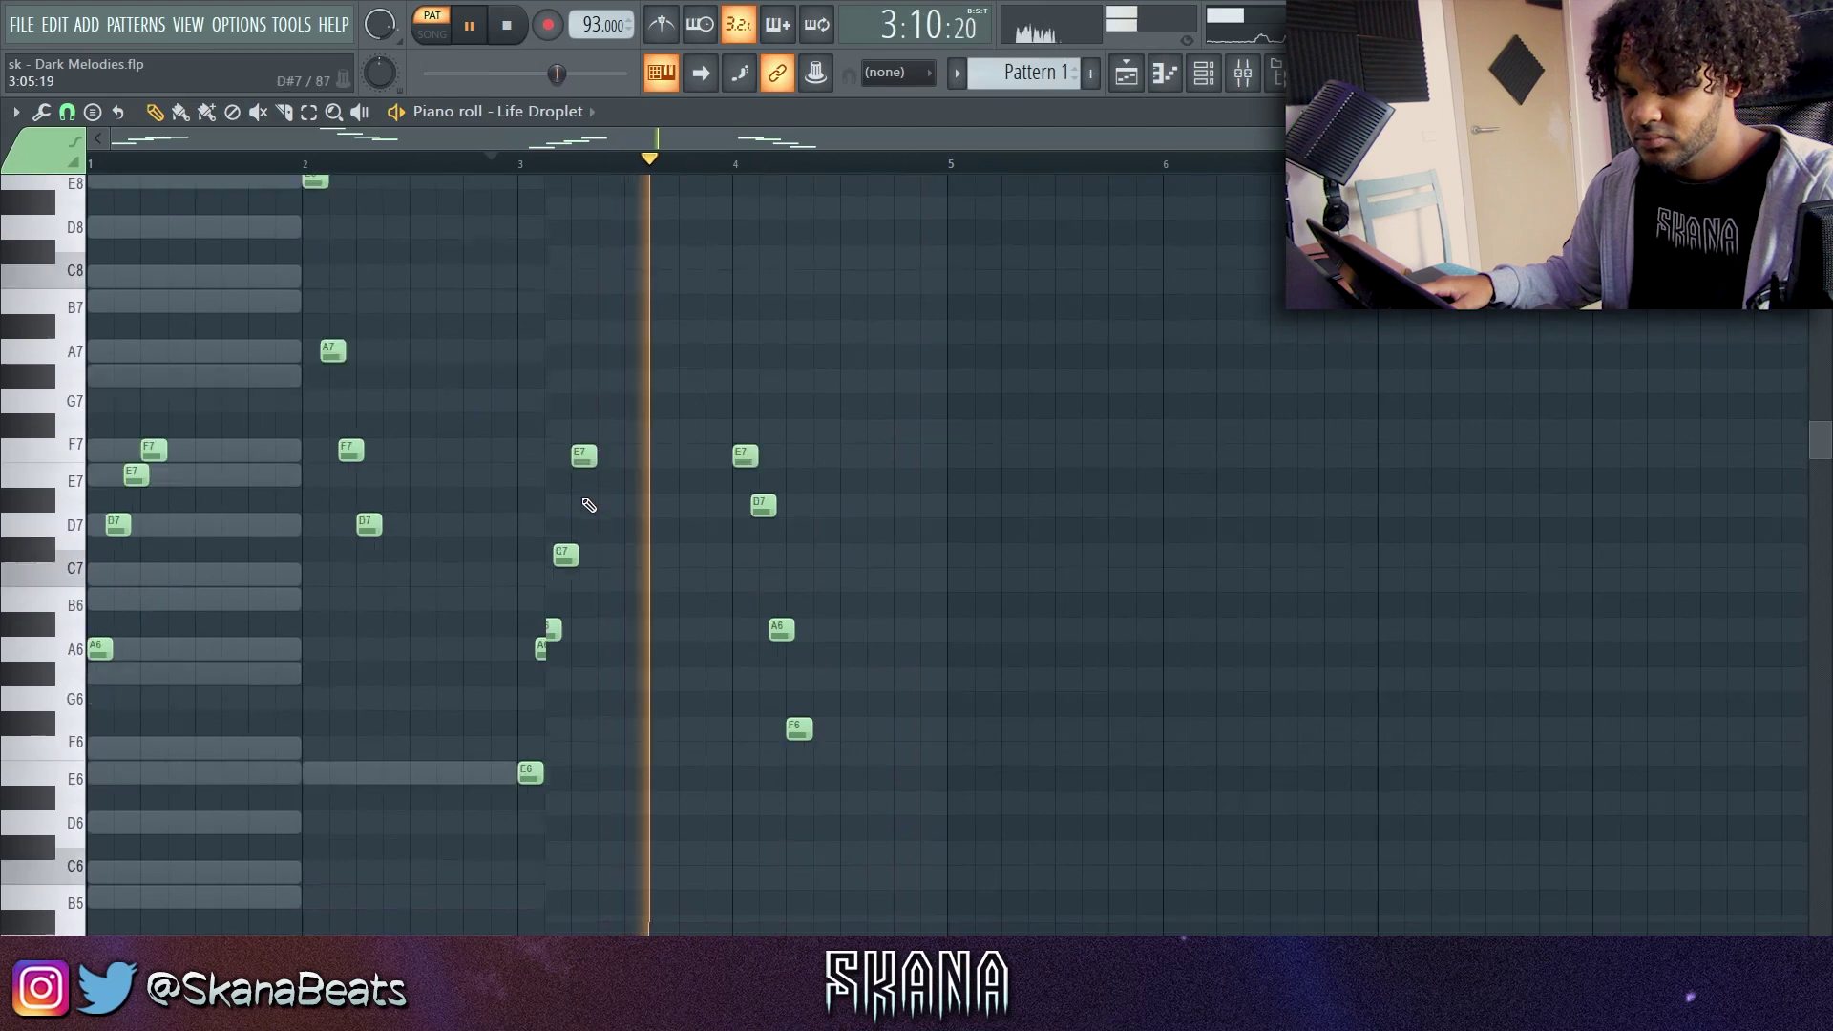
scroll(194, 449, up, 4)
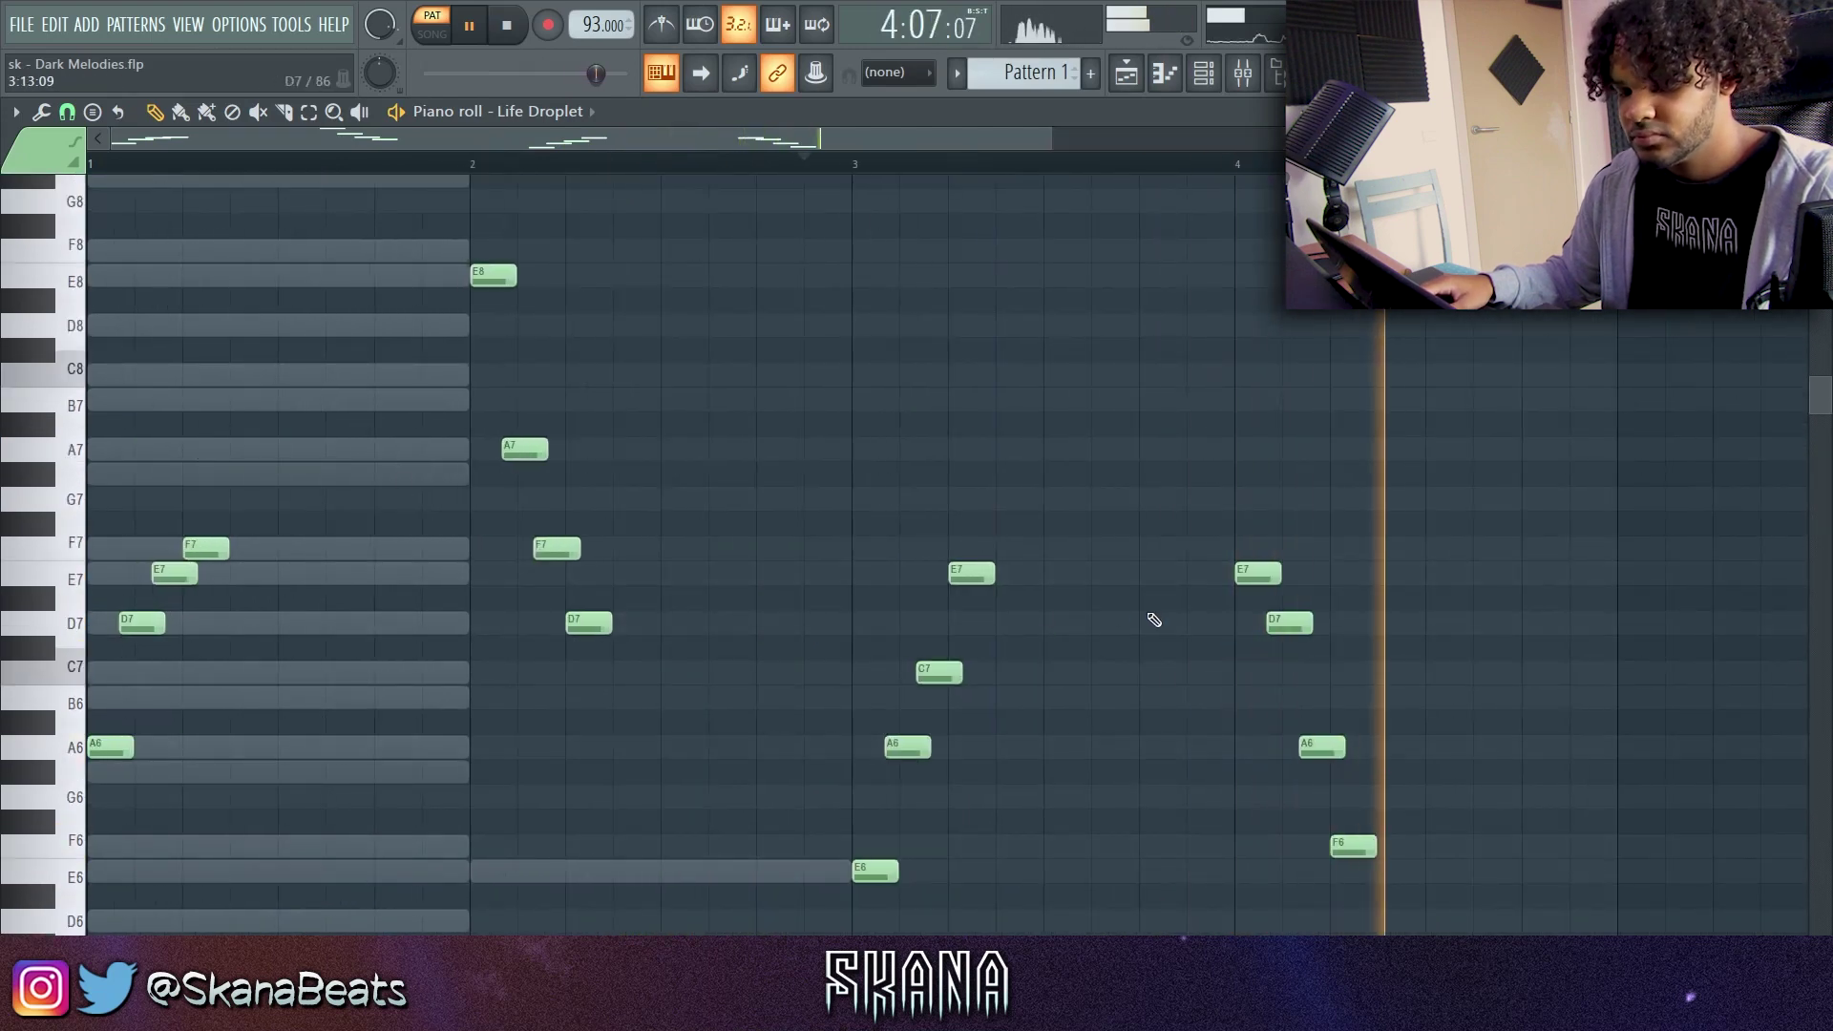
Duplicate the bar 1 run to start on beat 4, delete the copied F7, and play the melody
drag(272, 444, 90, 781)
key(ctrl+b)
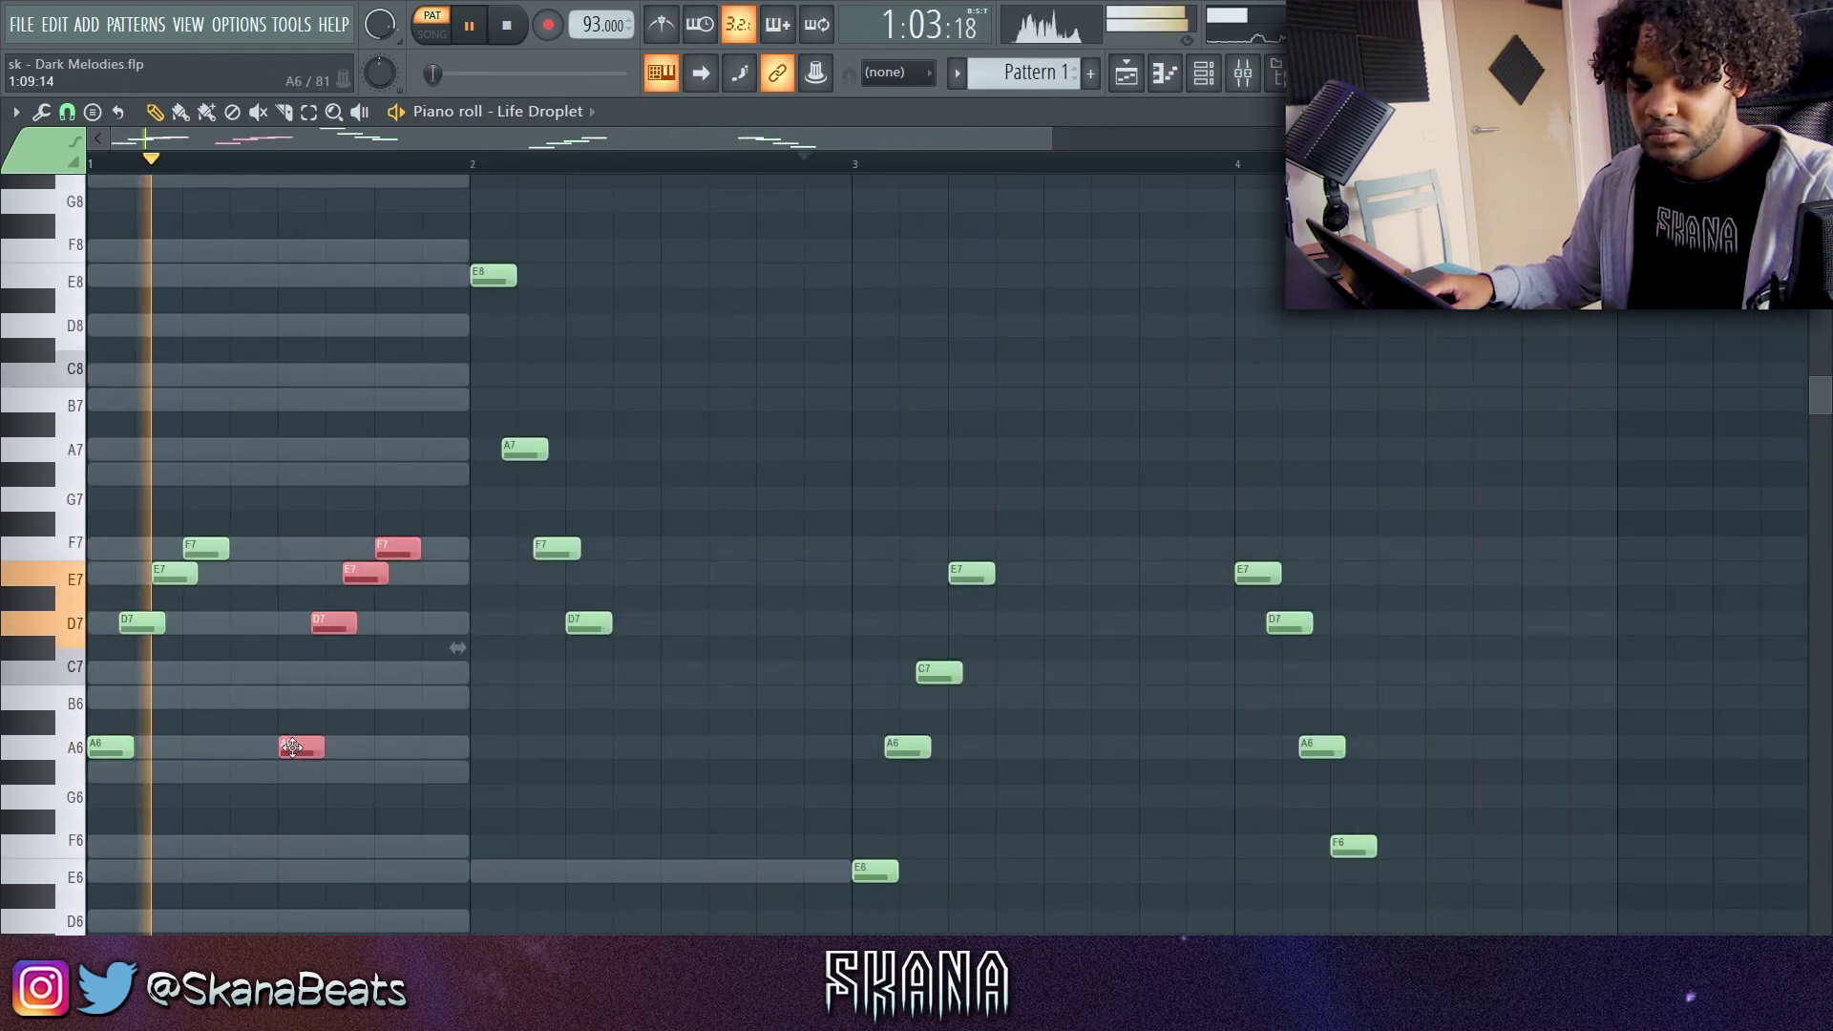
drag(320, 749, 378, 752)
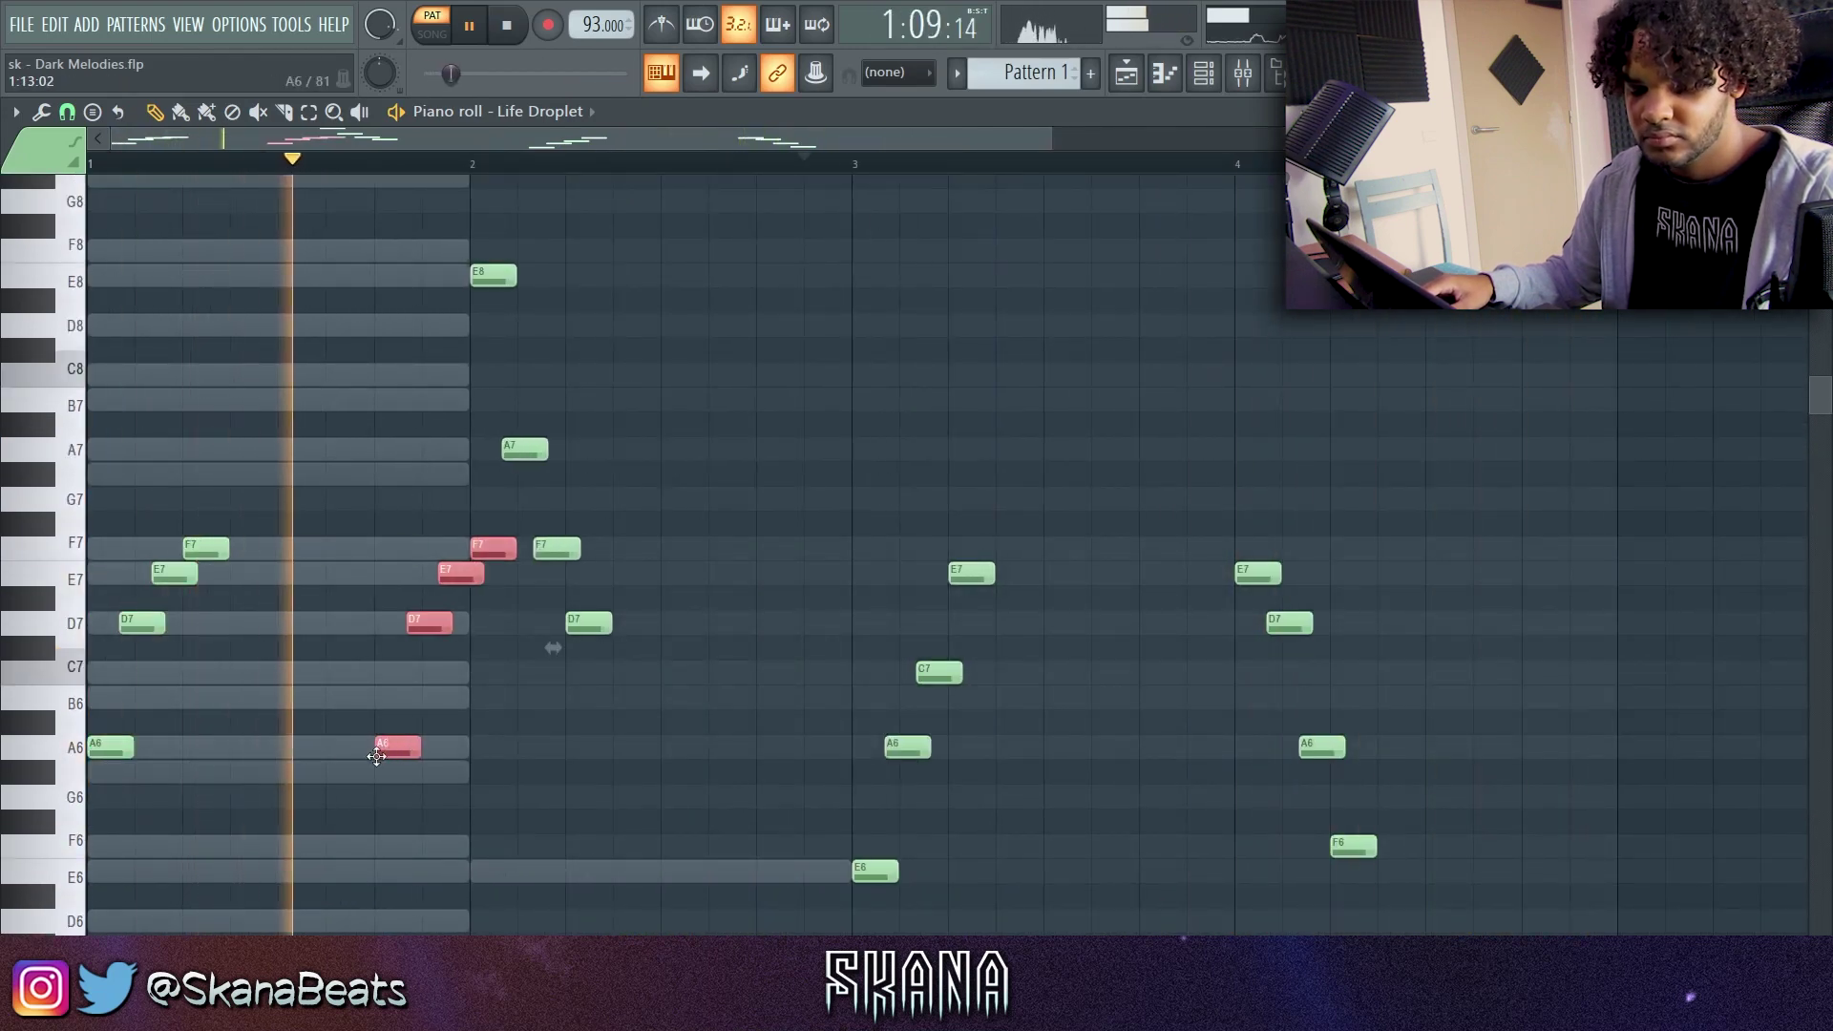
right_click(506, 546)
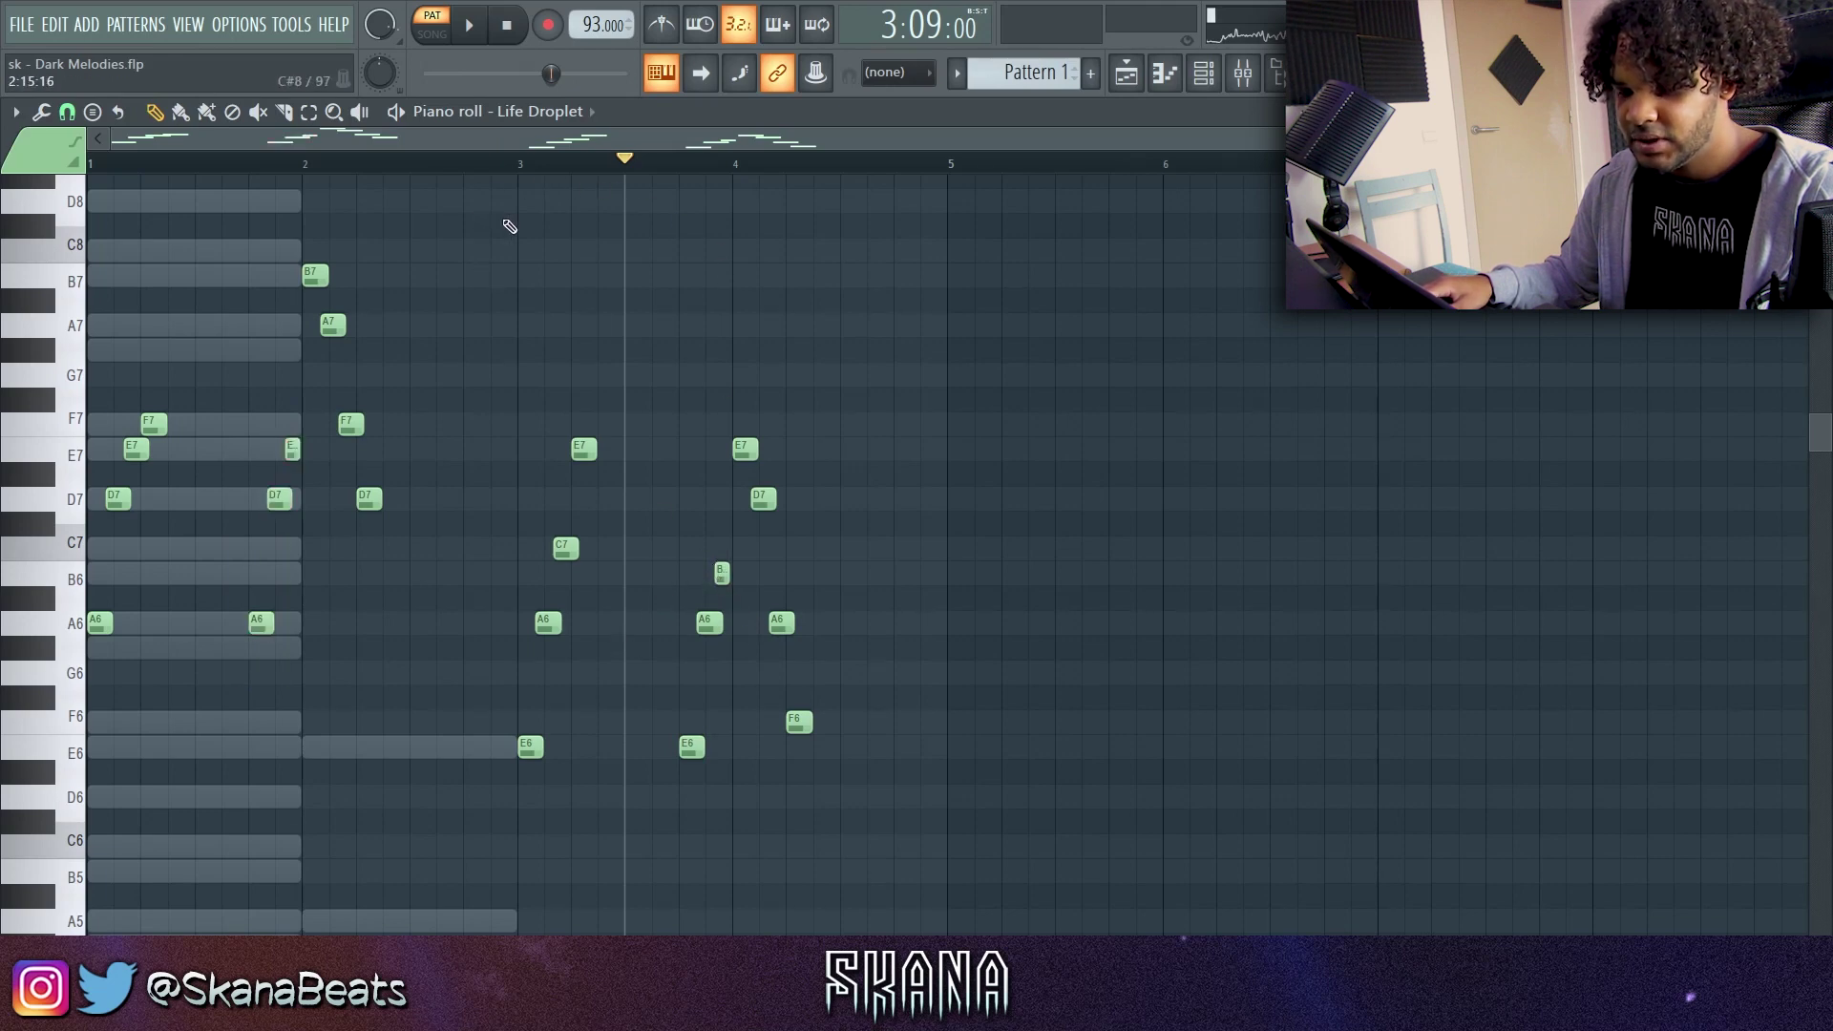
key(space)
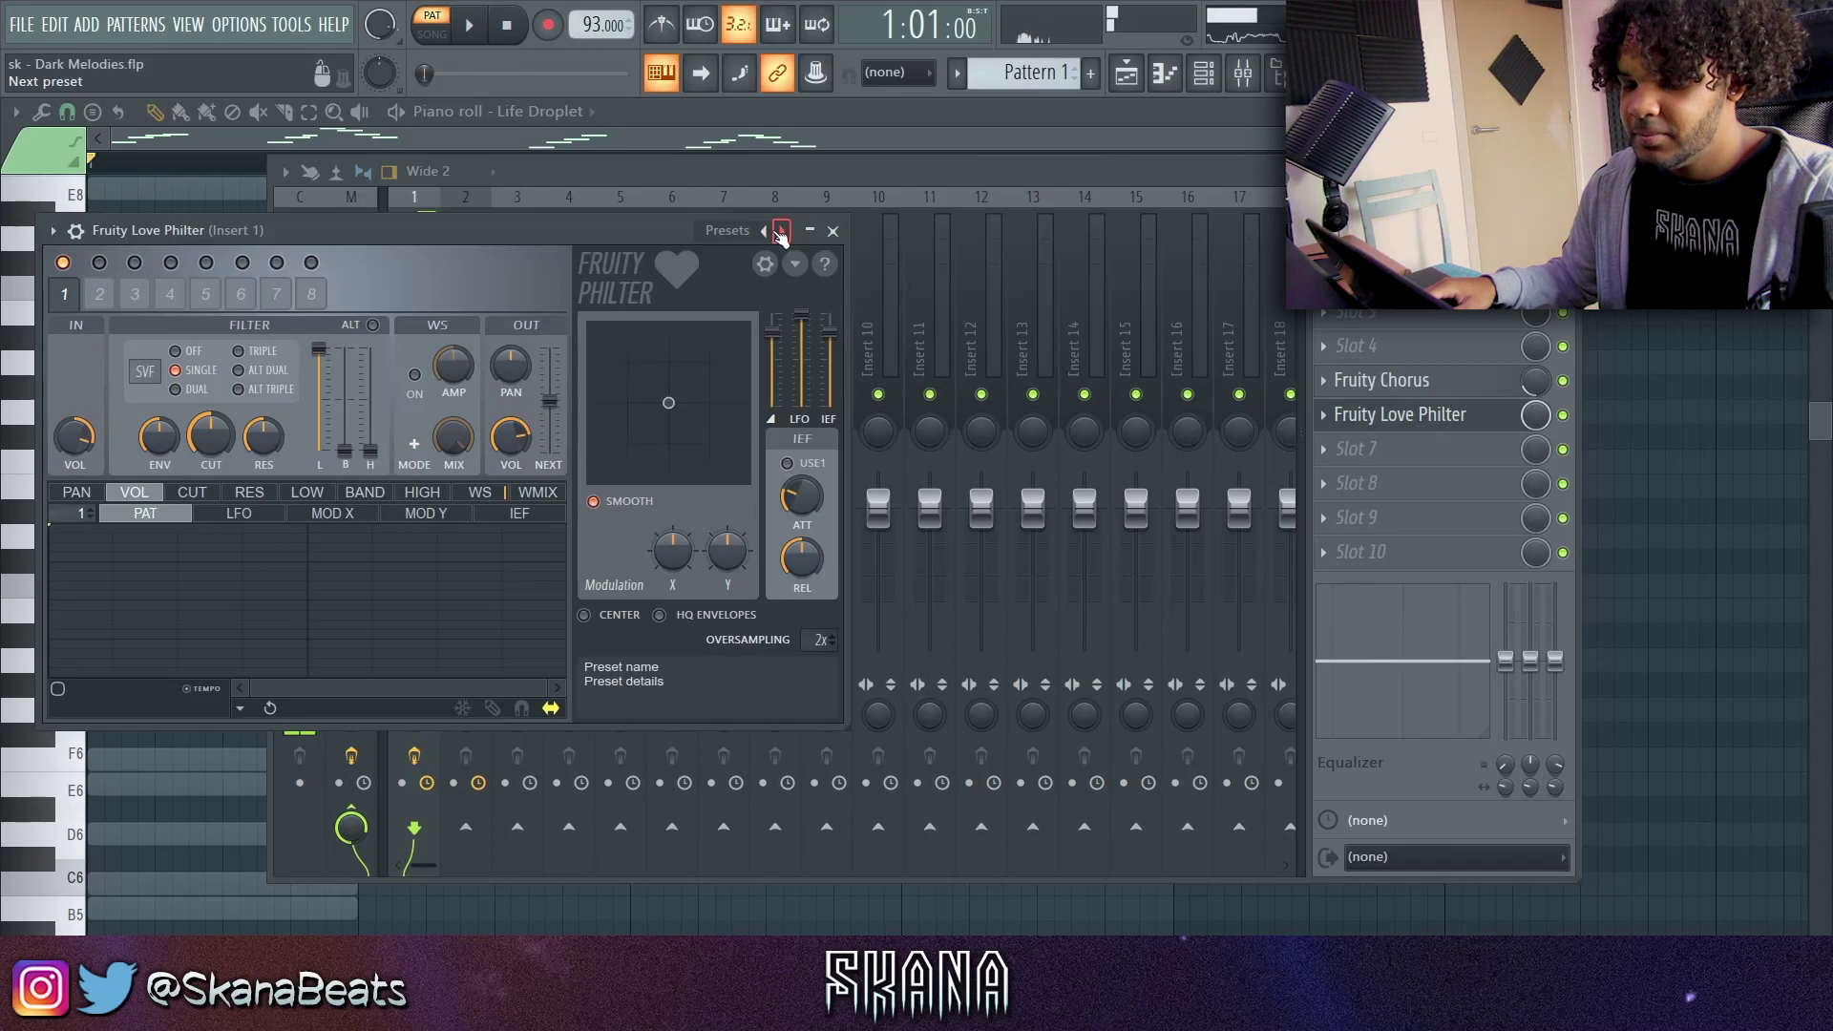
Load the Basic 2 gate preset in Fruity Love Philter on Insert 1 and move its window clear
click(782, 230)
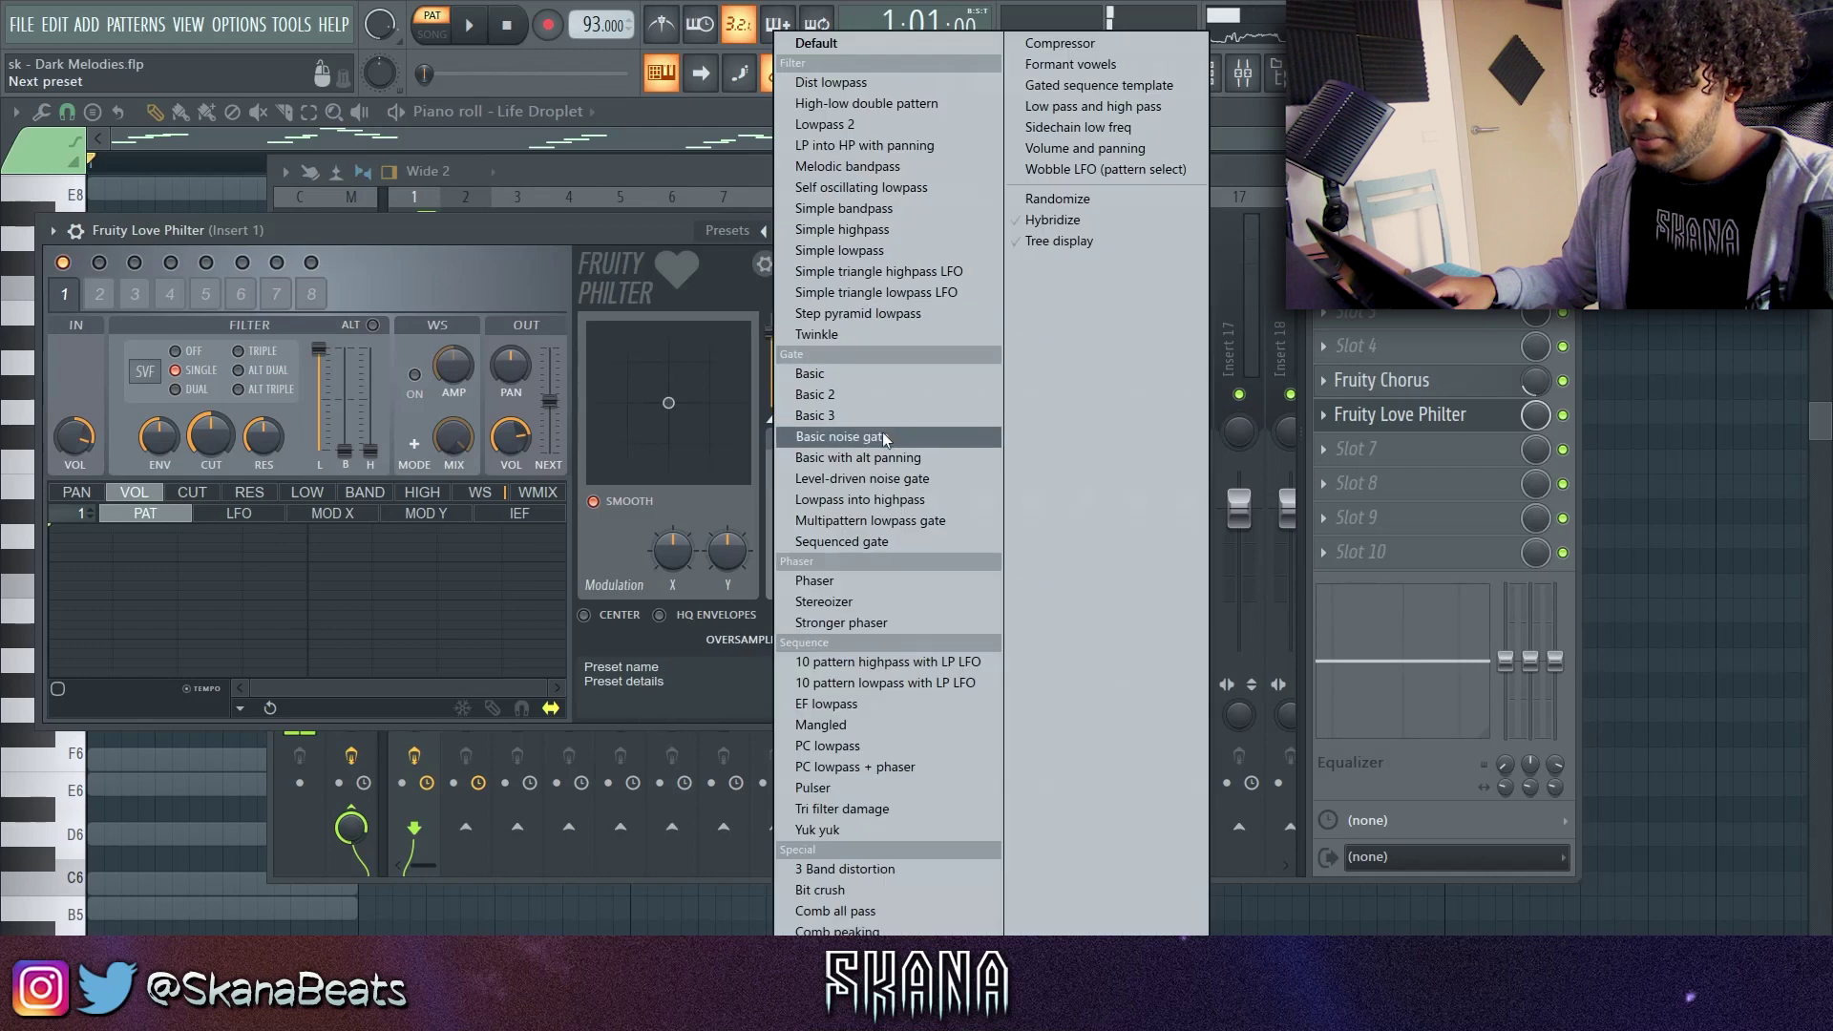
click(850, 394)
drag(603, 241, 943, 222)
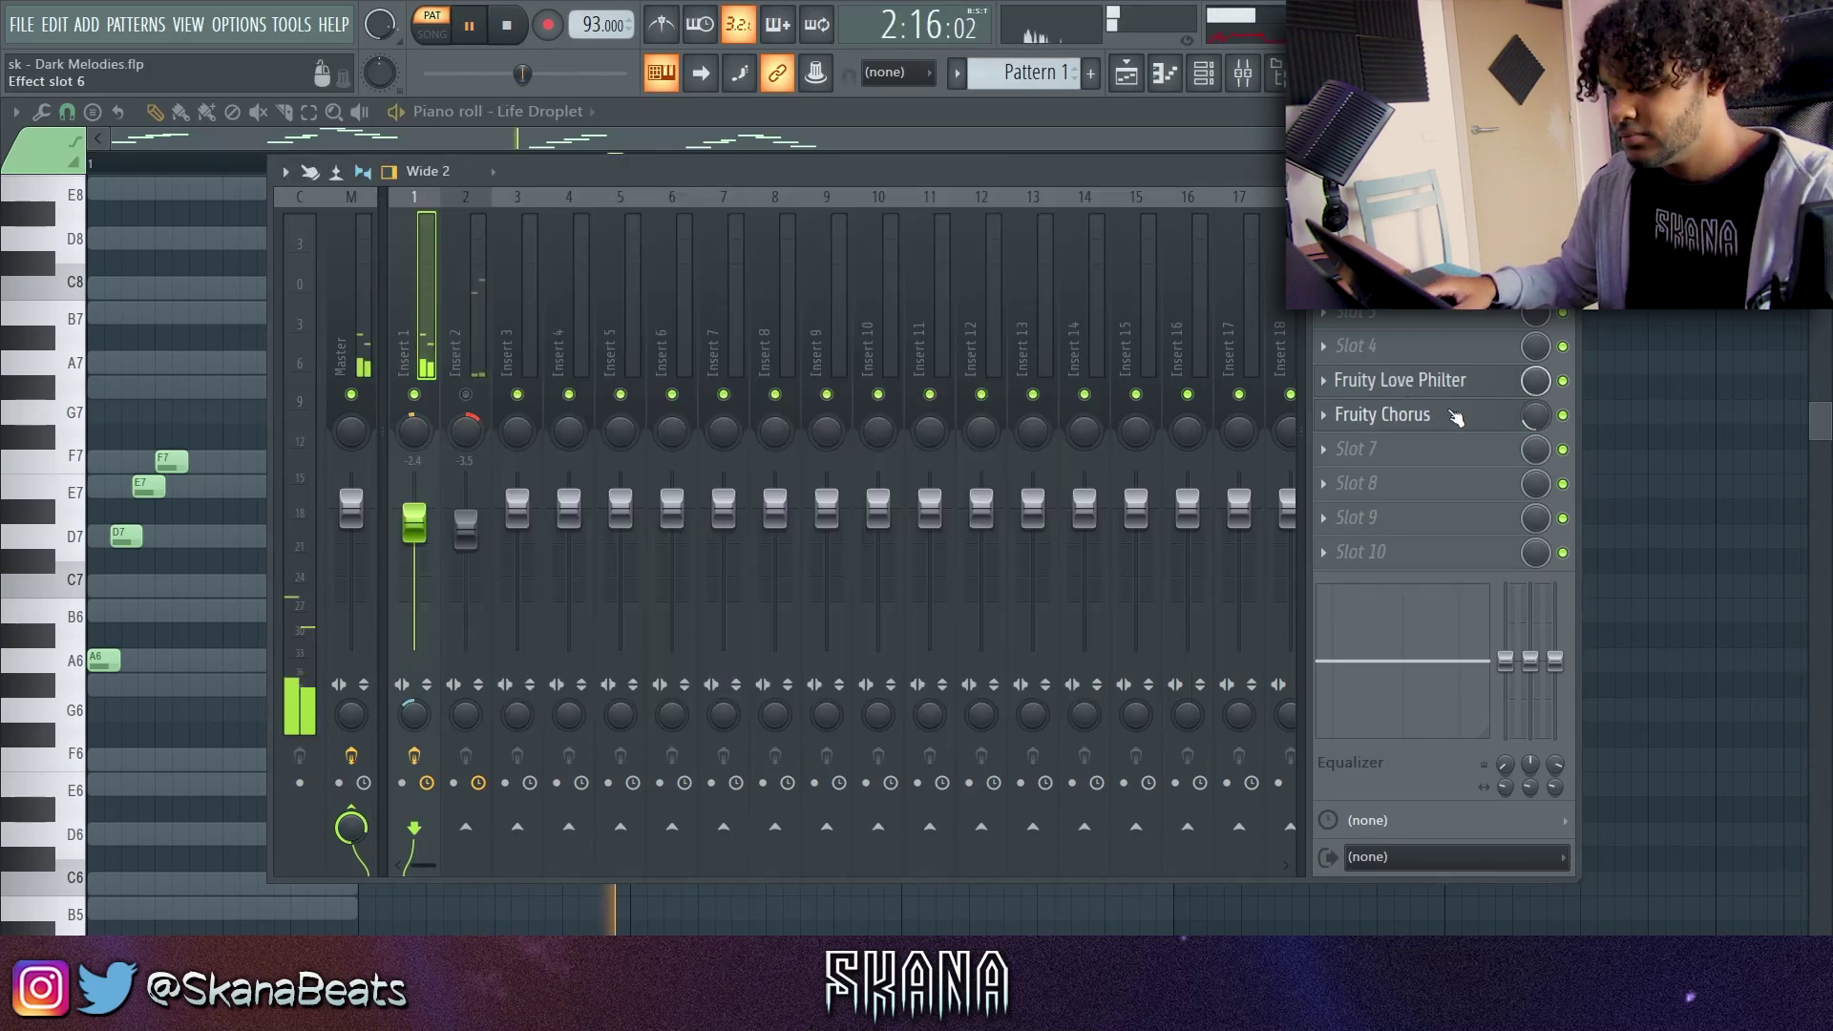
Add Fruity Reeverb 2 to Insert 1 with a wet level of 66% and place it directly after Fruity Love Philter
click(1366, 345)
mouse_move(1356, 376)
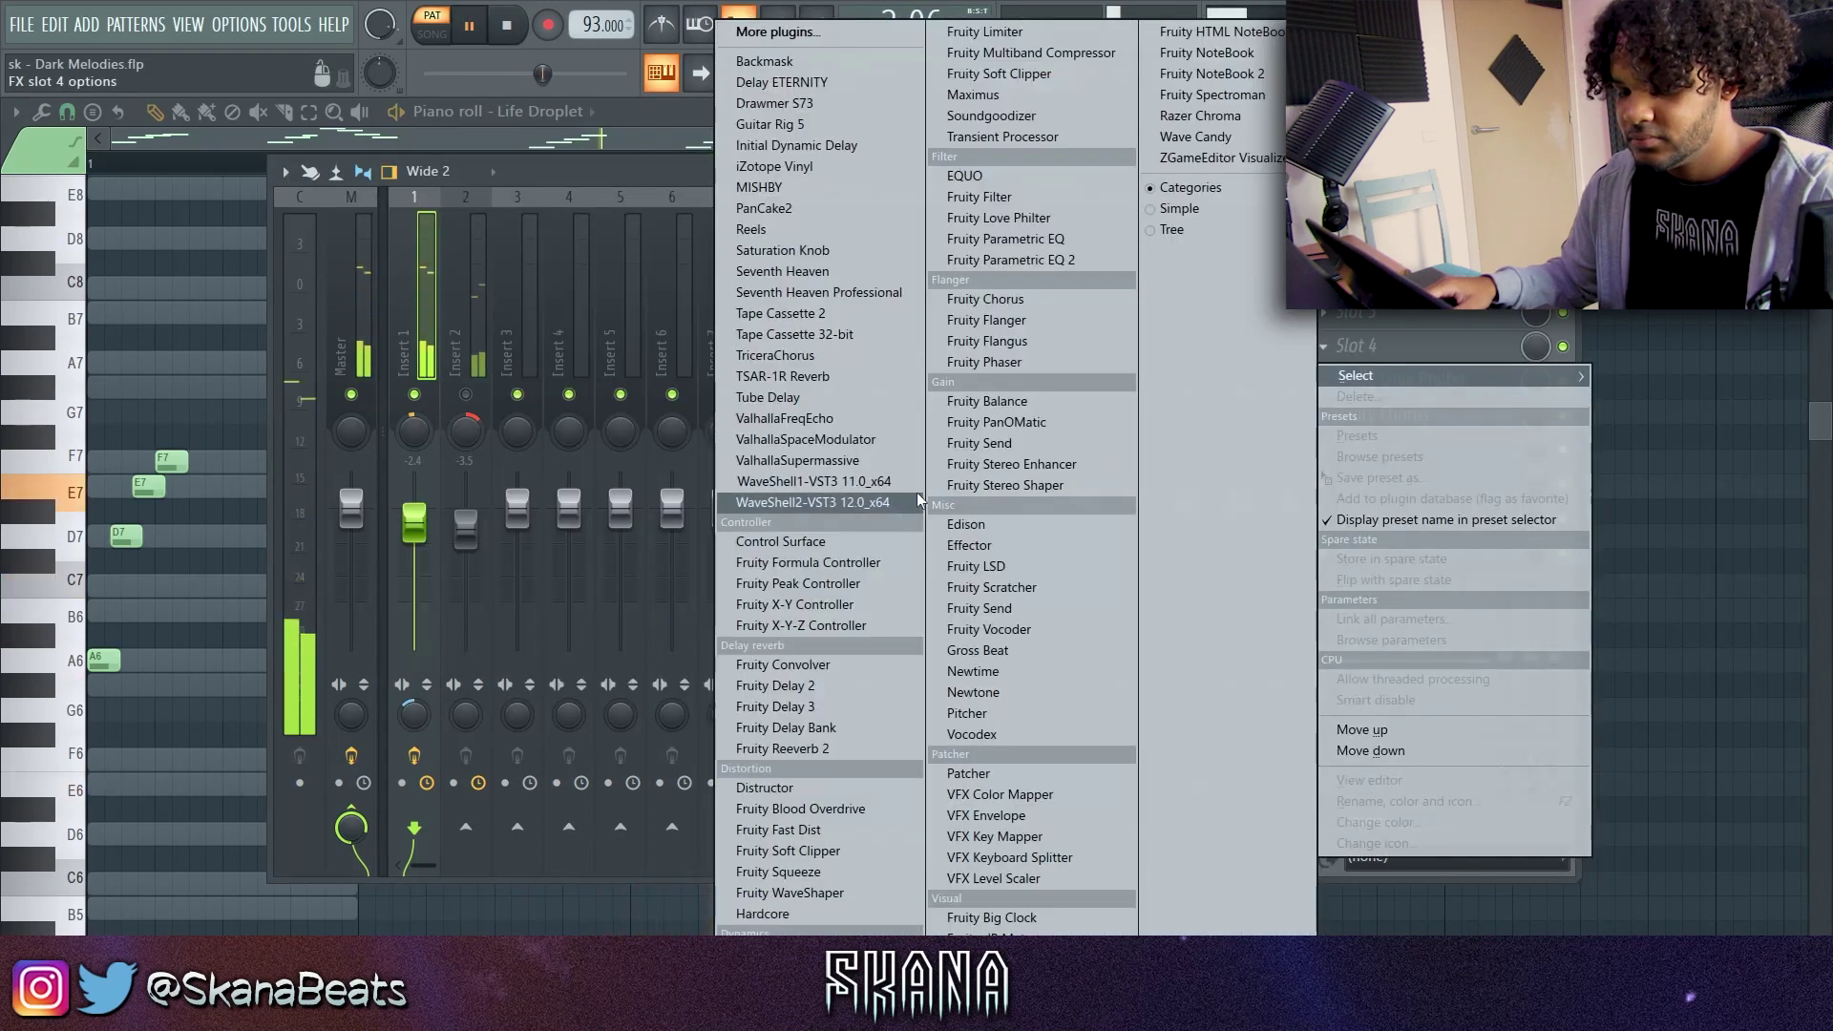
click(844, 749)
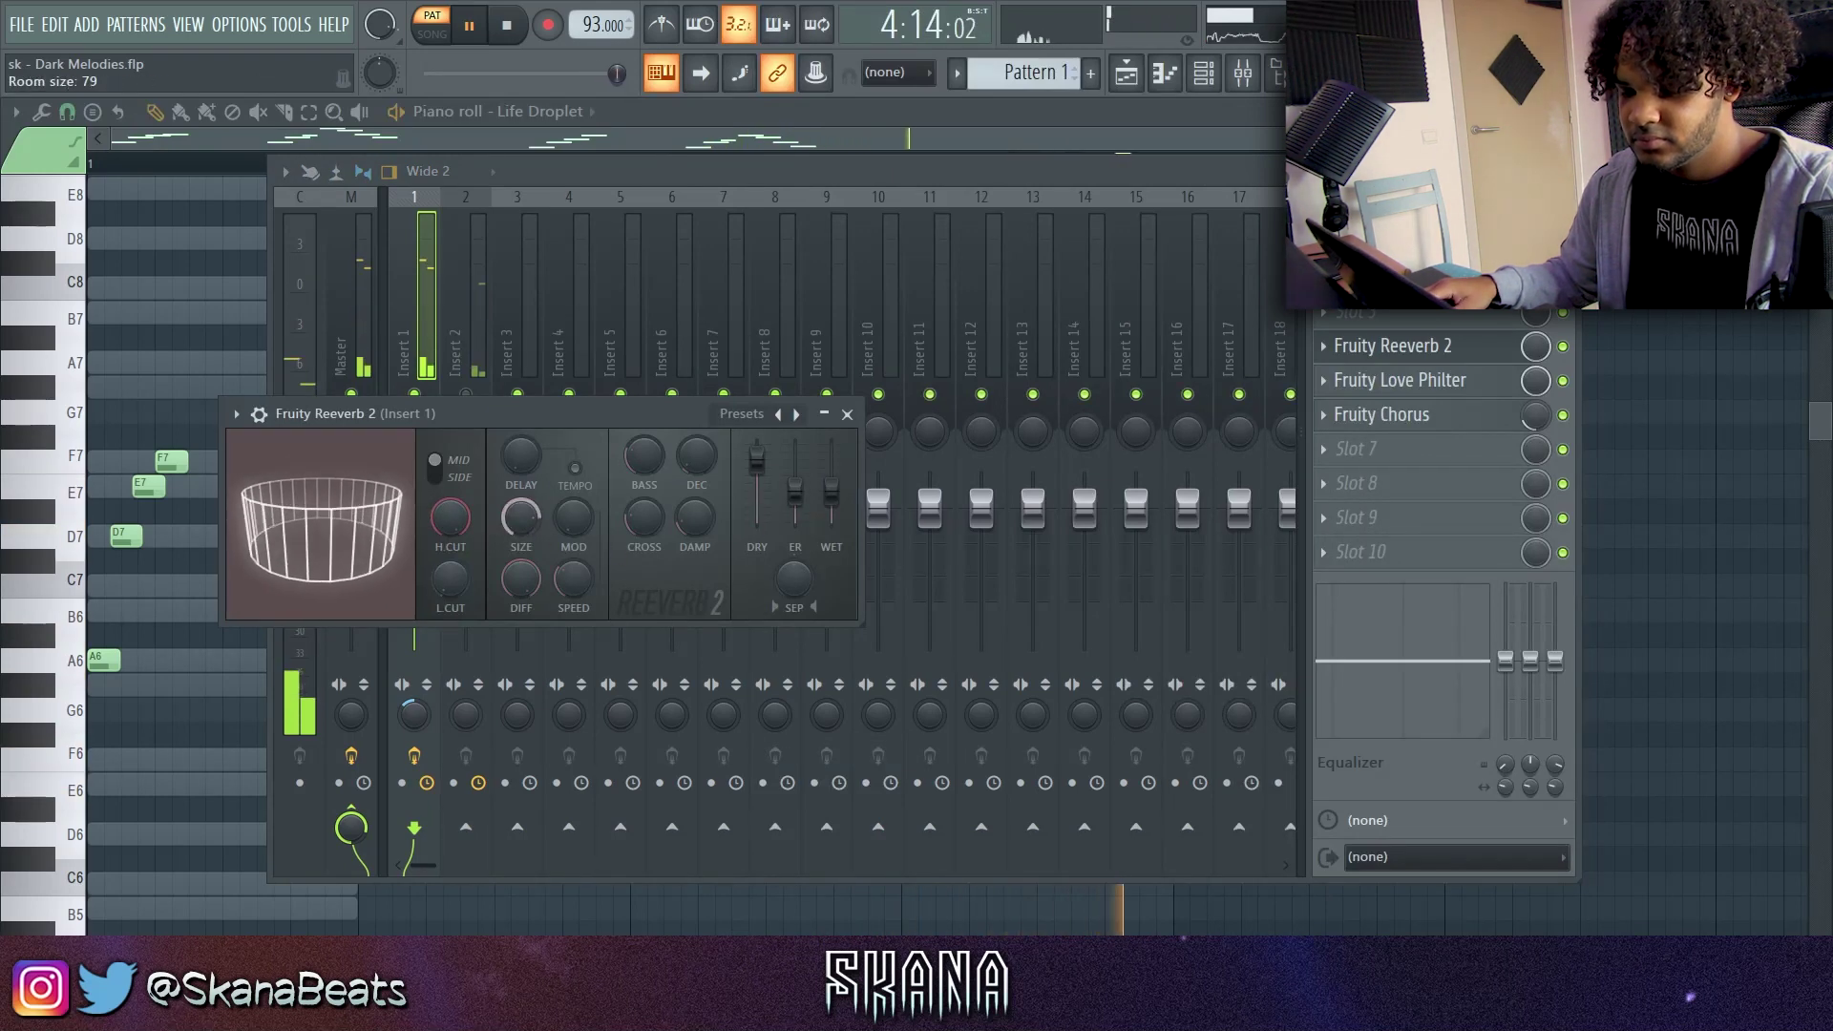
drag(832, 491, 832, 482)
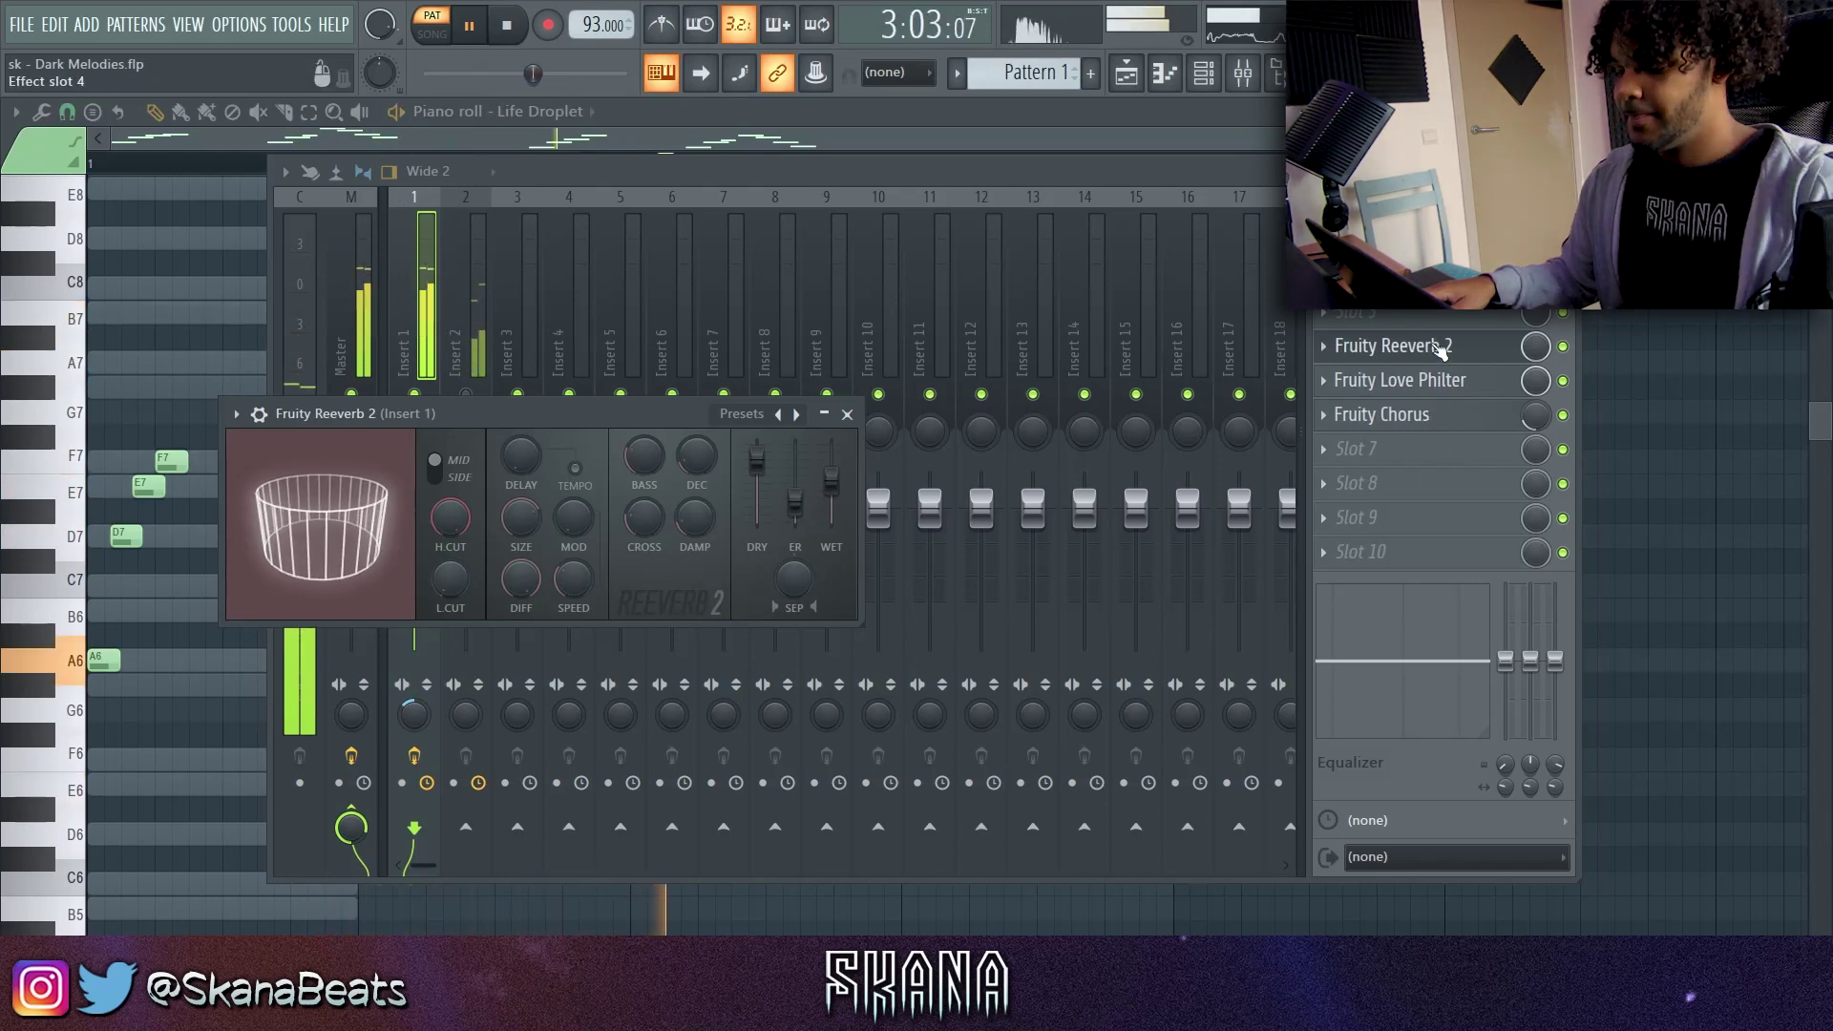
mouse_move(1442, 349)
mouse_down()
mouse_move(1440, 414)
mouse_move(1442, 382)
mouse_up()
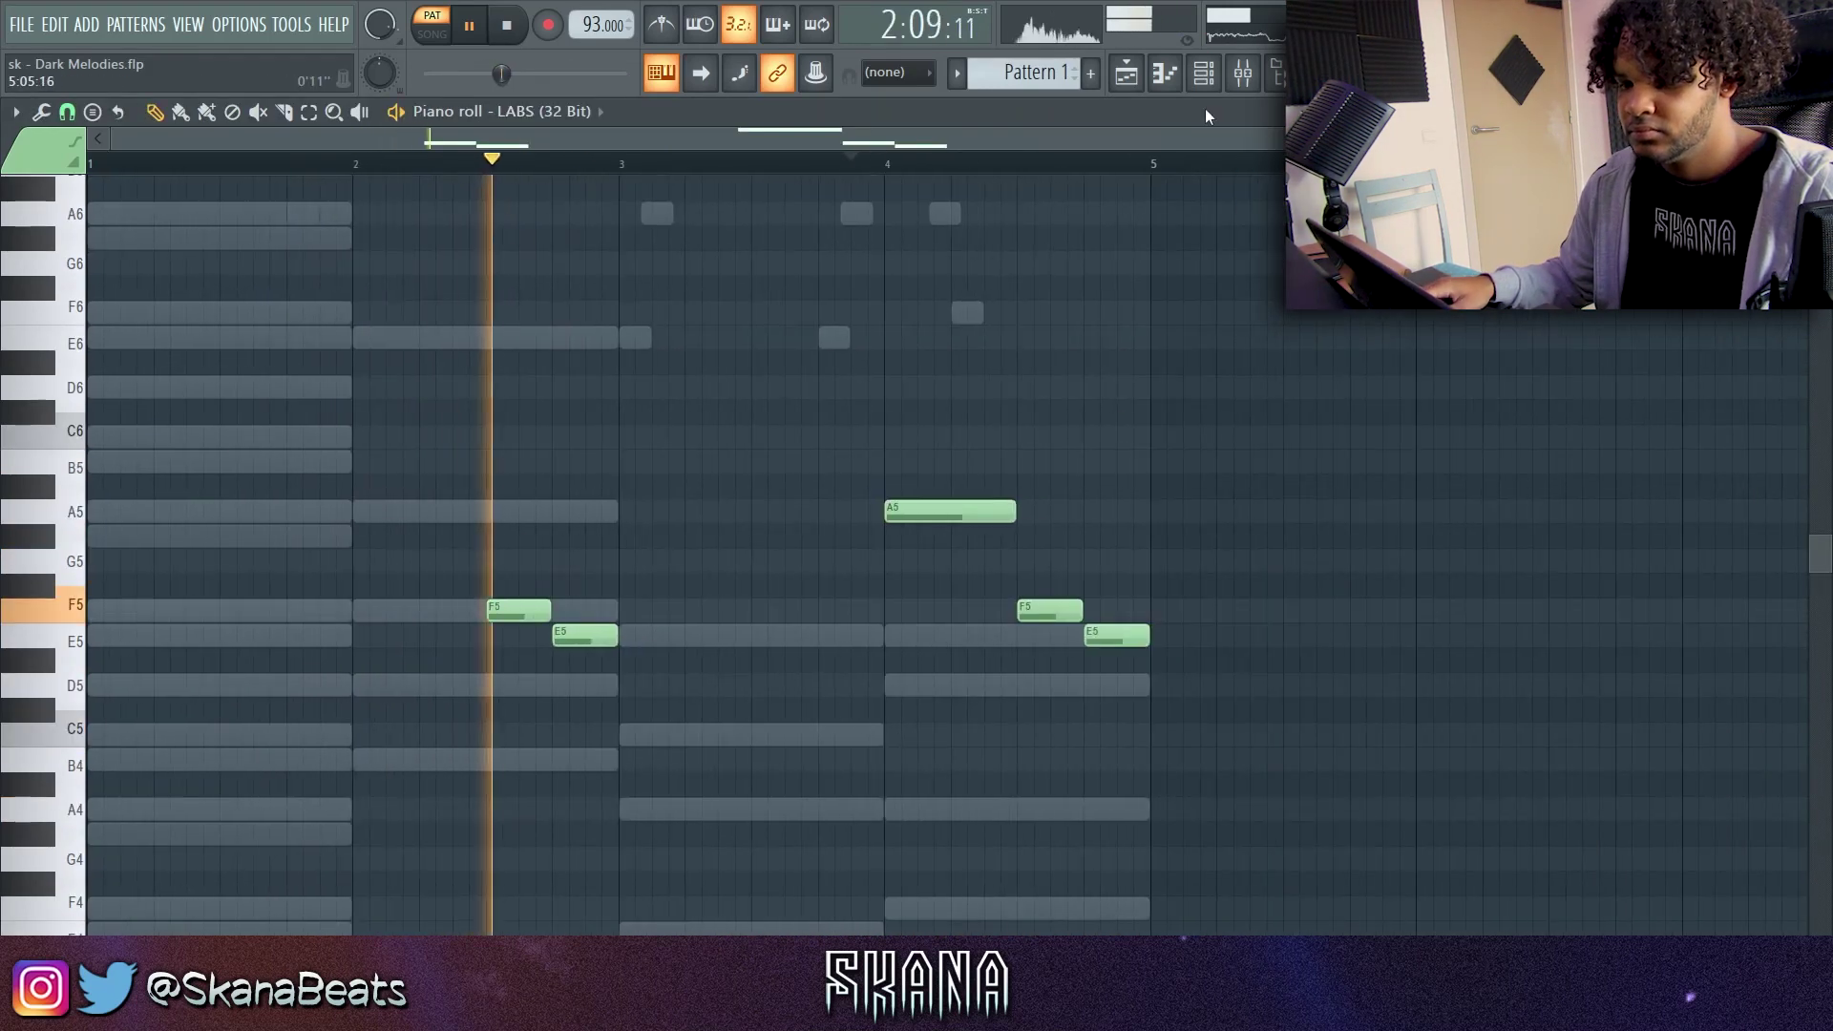
Open the LABS (32 Bit) channel with Dulcimer: Tremolo and set its reverb to 12%
key(F6)
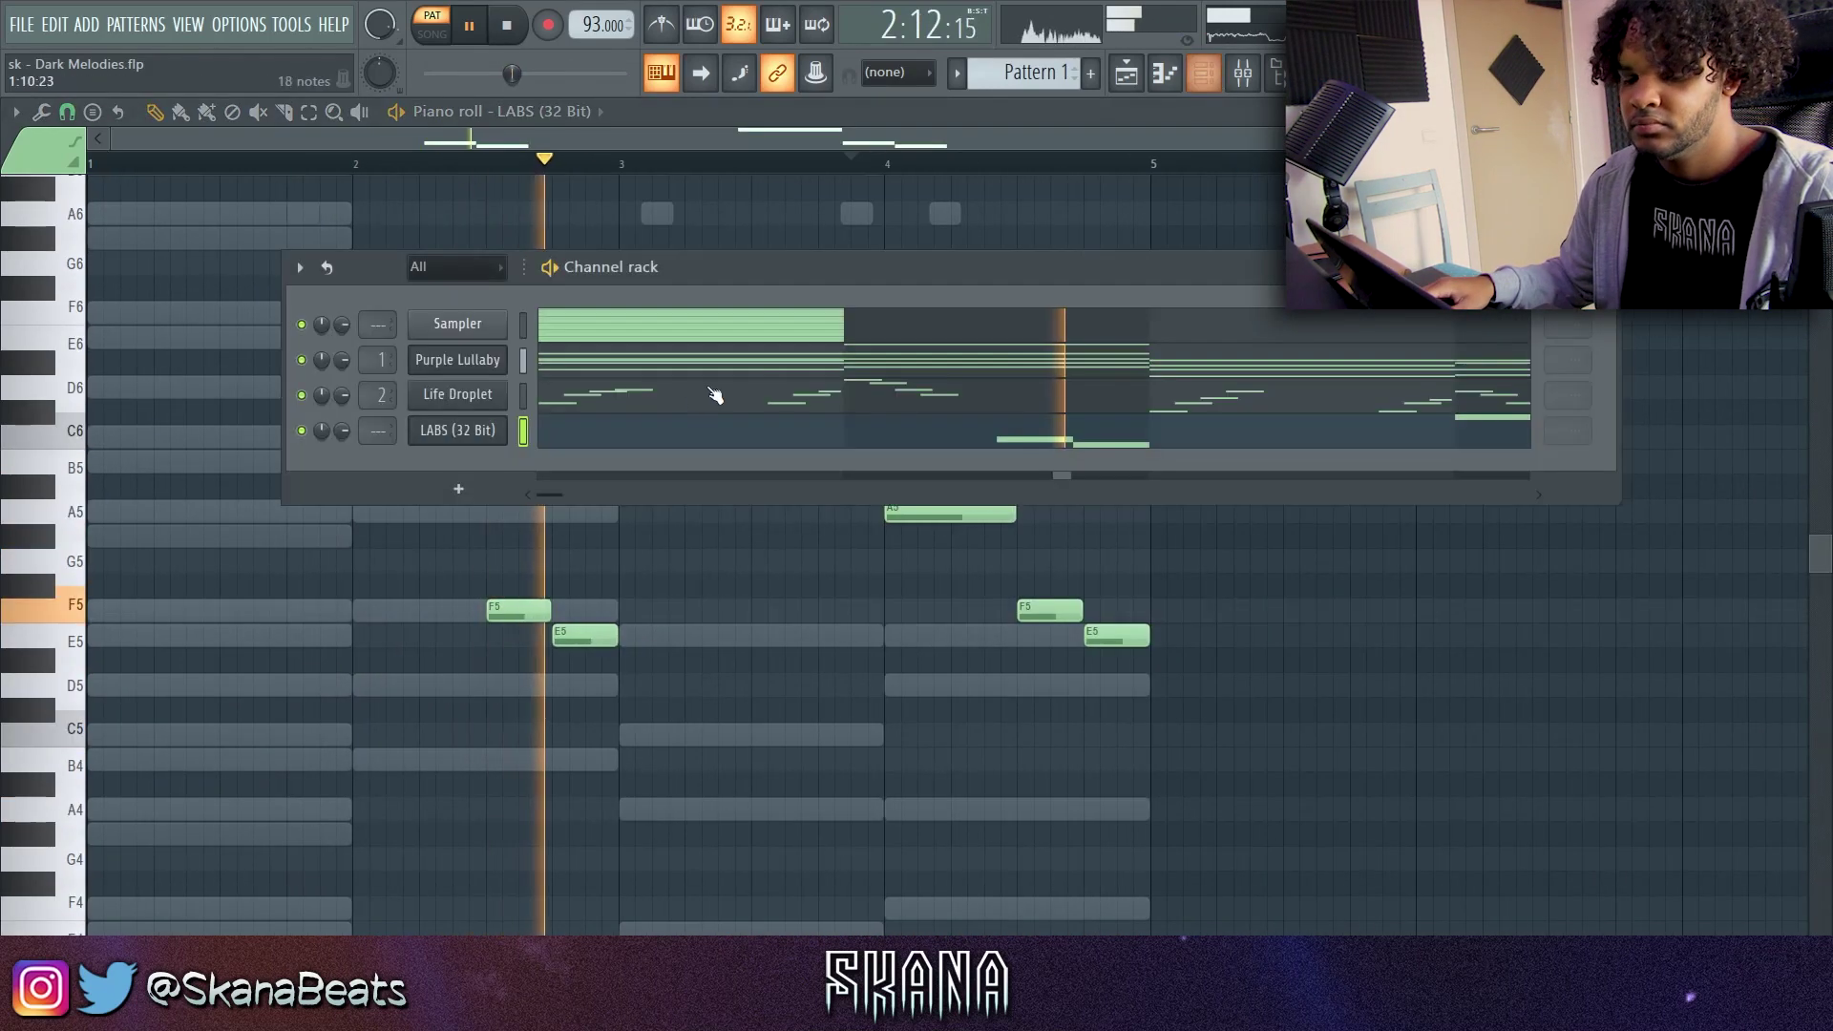
click(495, 436)
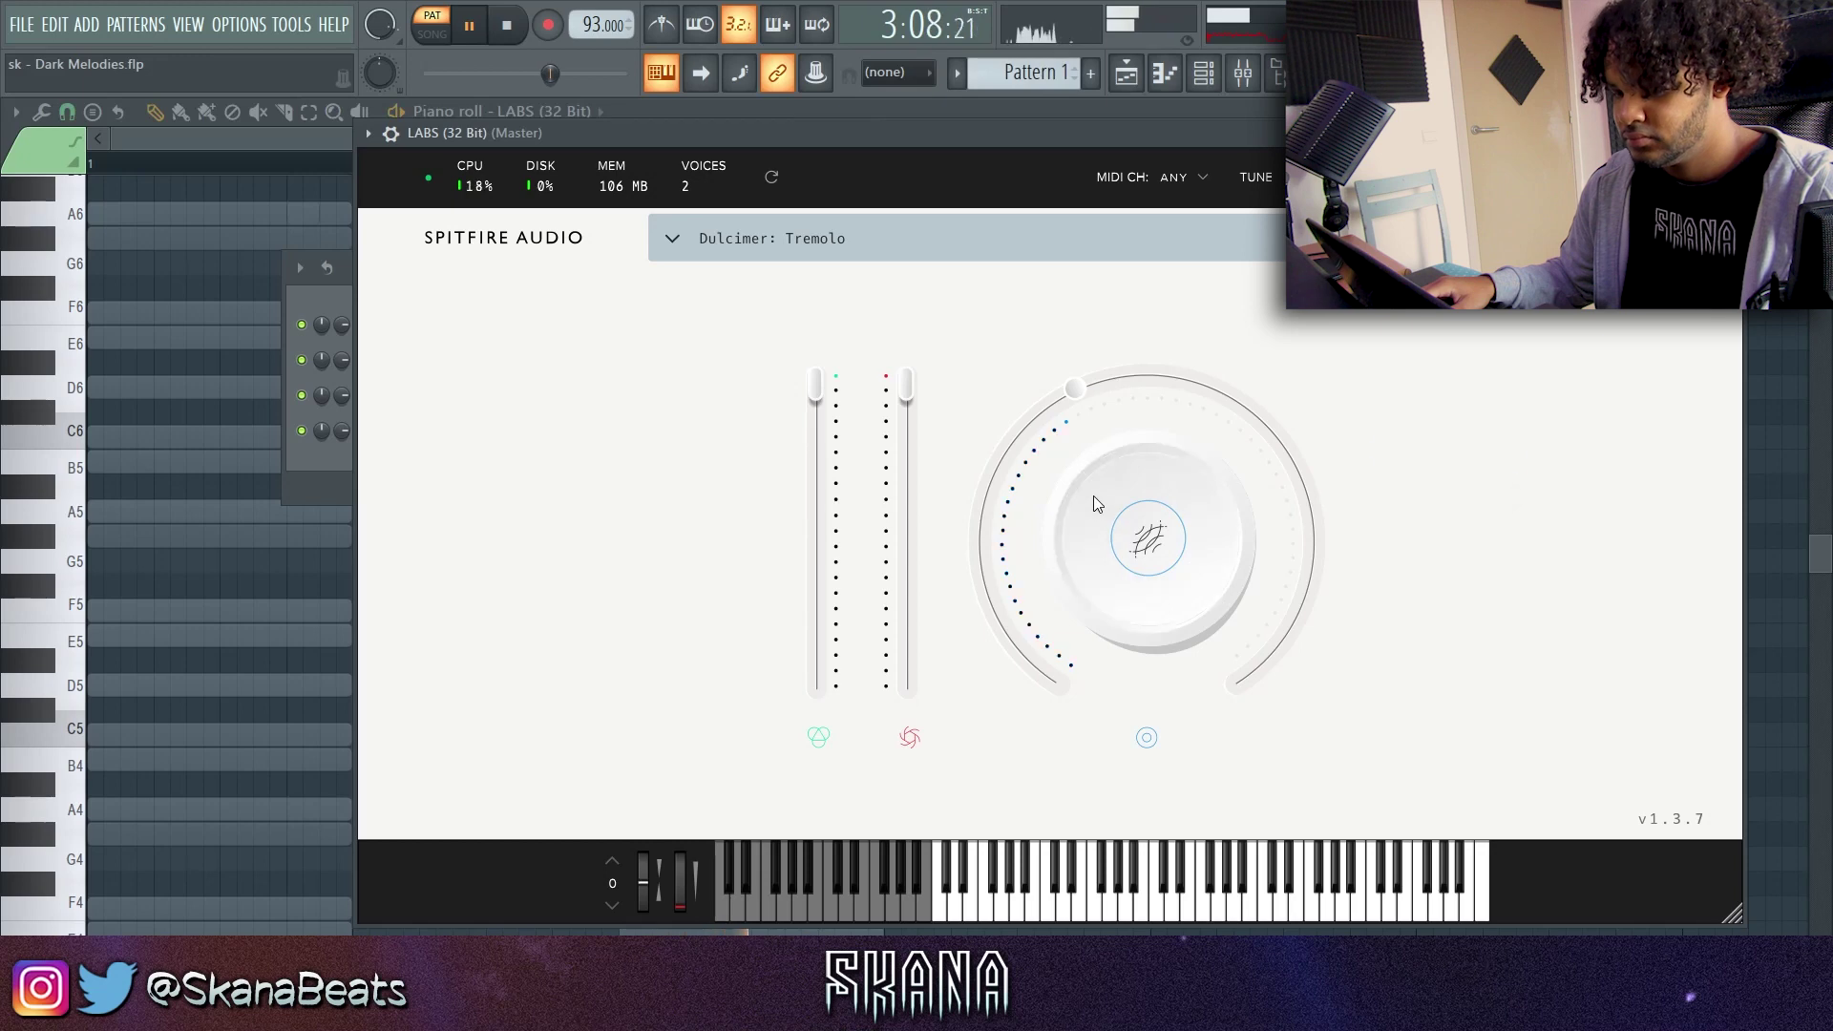
drag(1328, 313, 1487, 633)
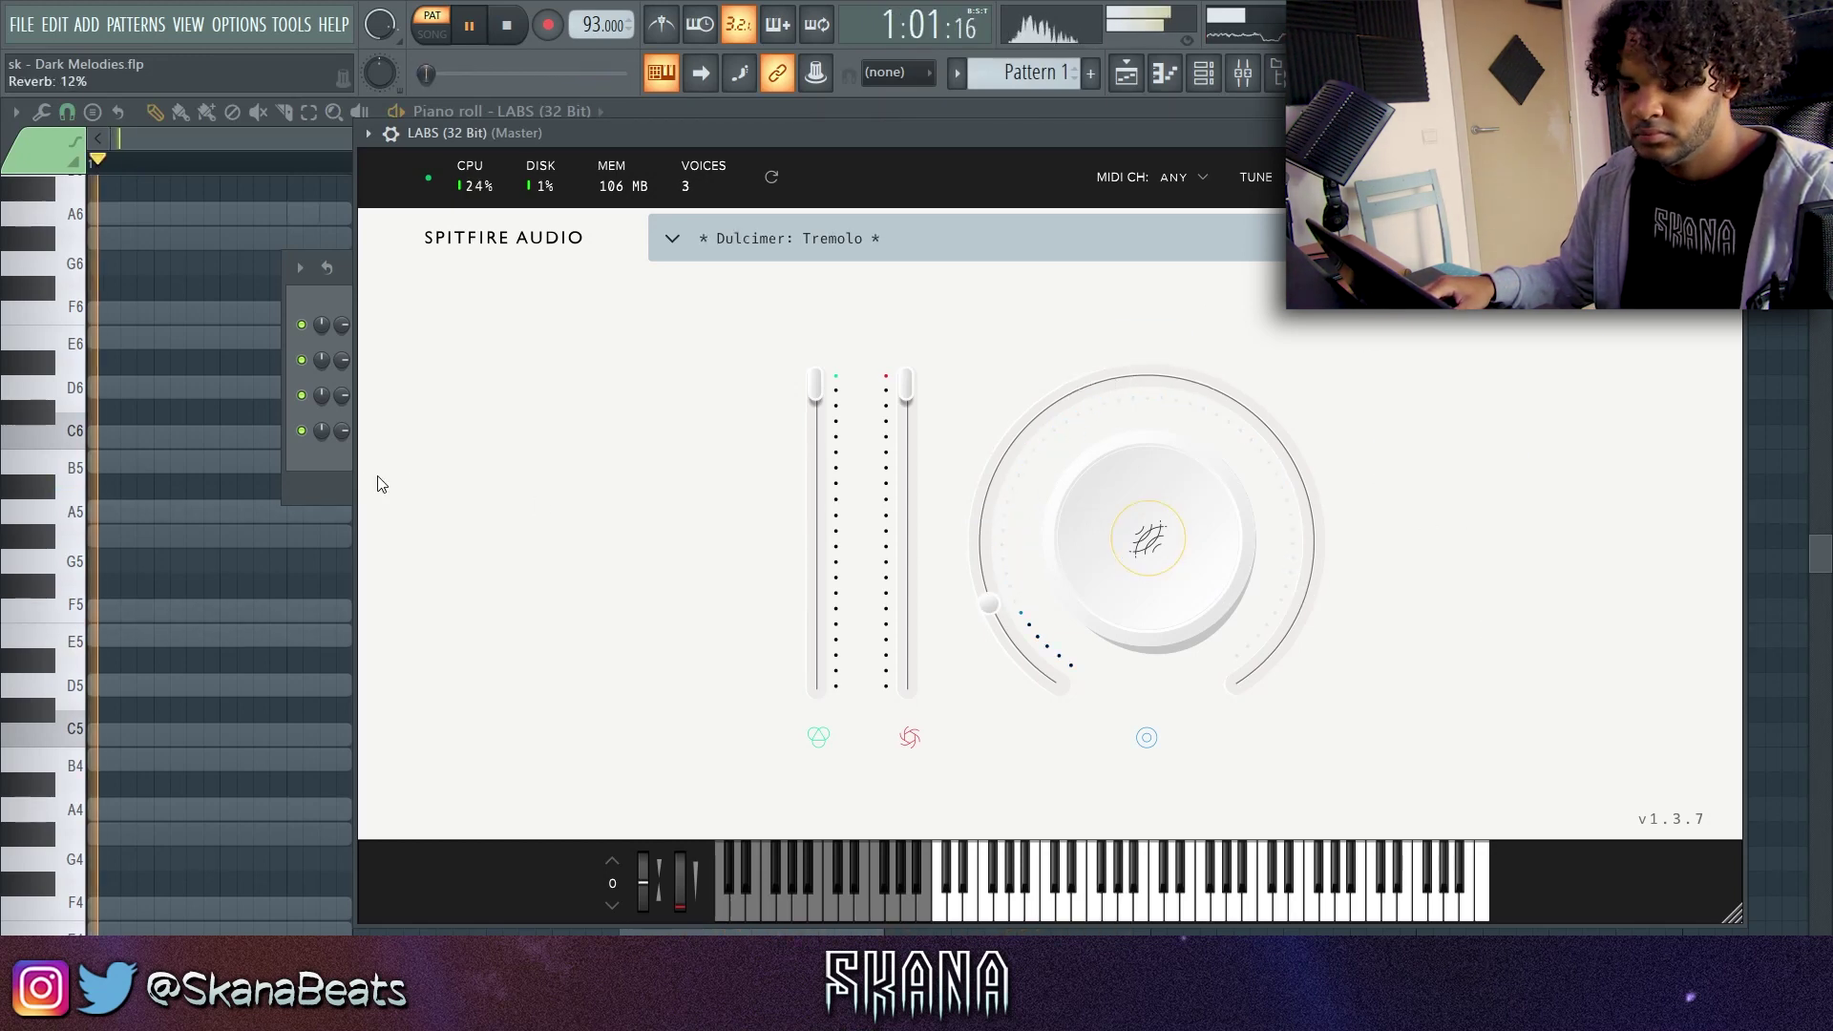
Route to LABS's Insert 3 in the mixer and load PanCake2 in effect slot 3
click(348, 466)
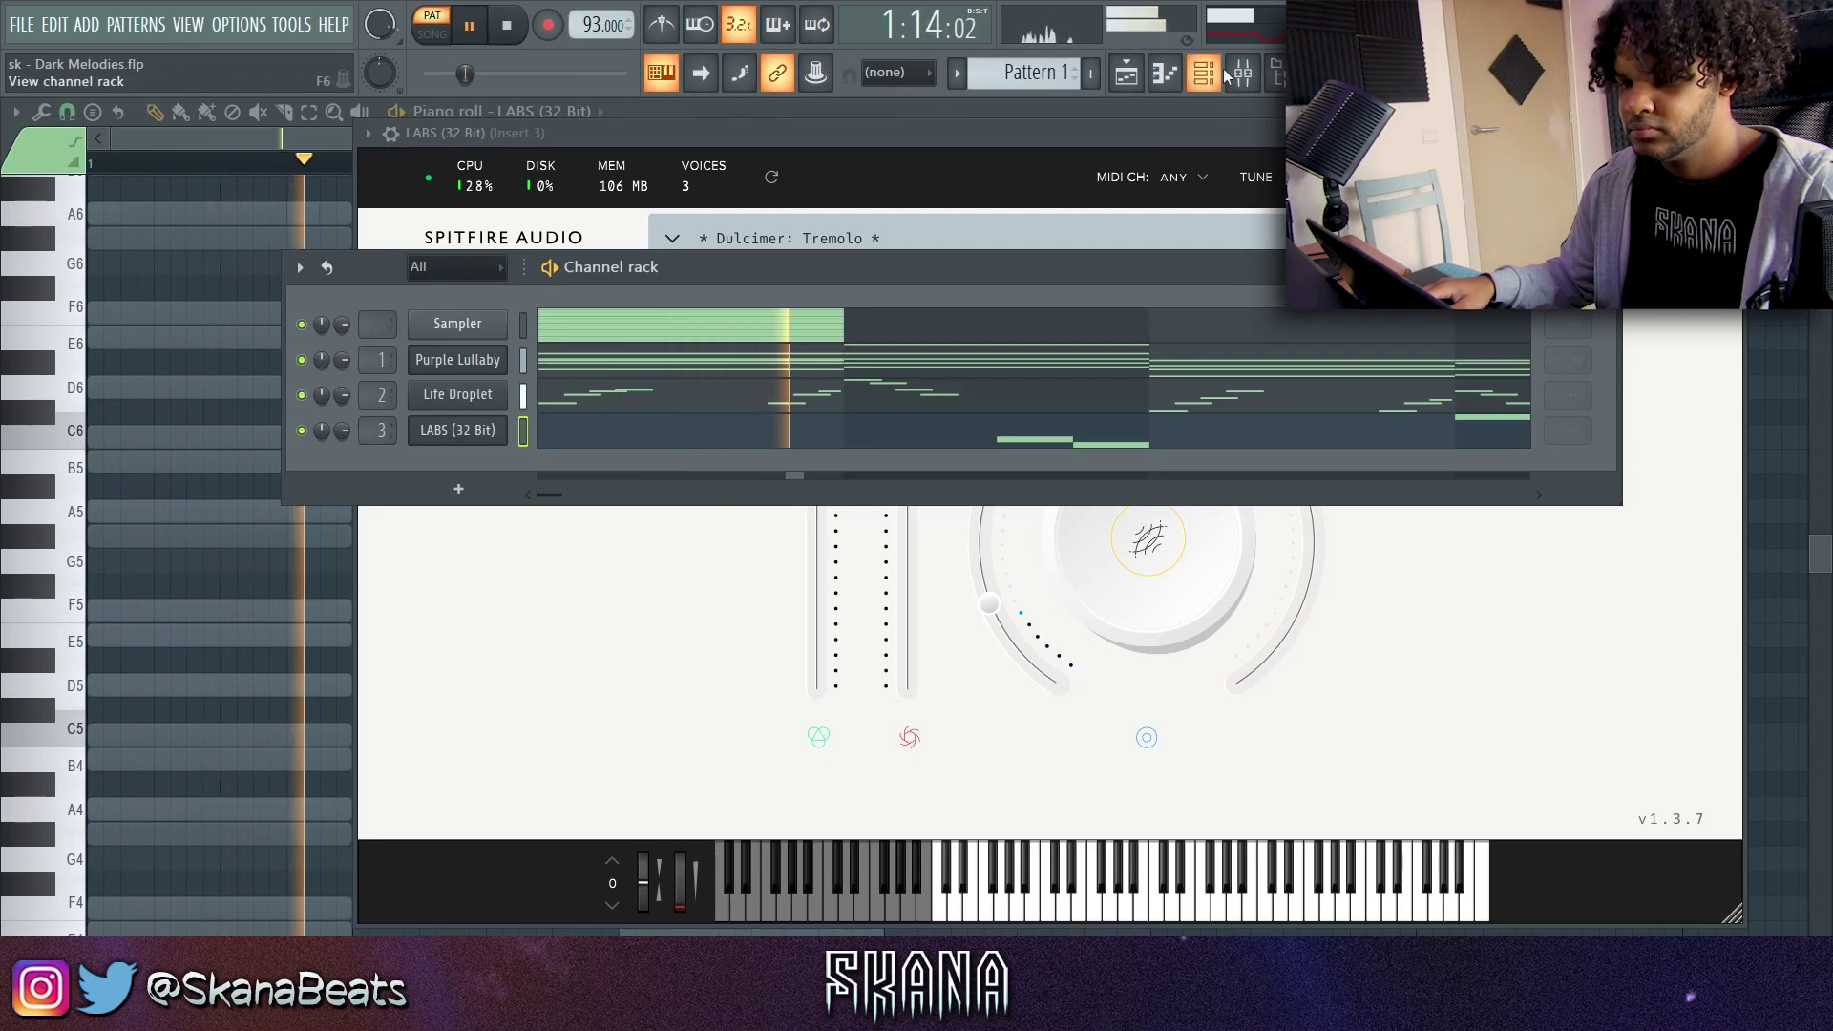
click(1242, 72)
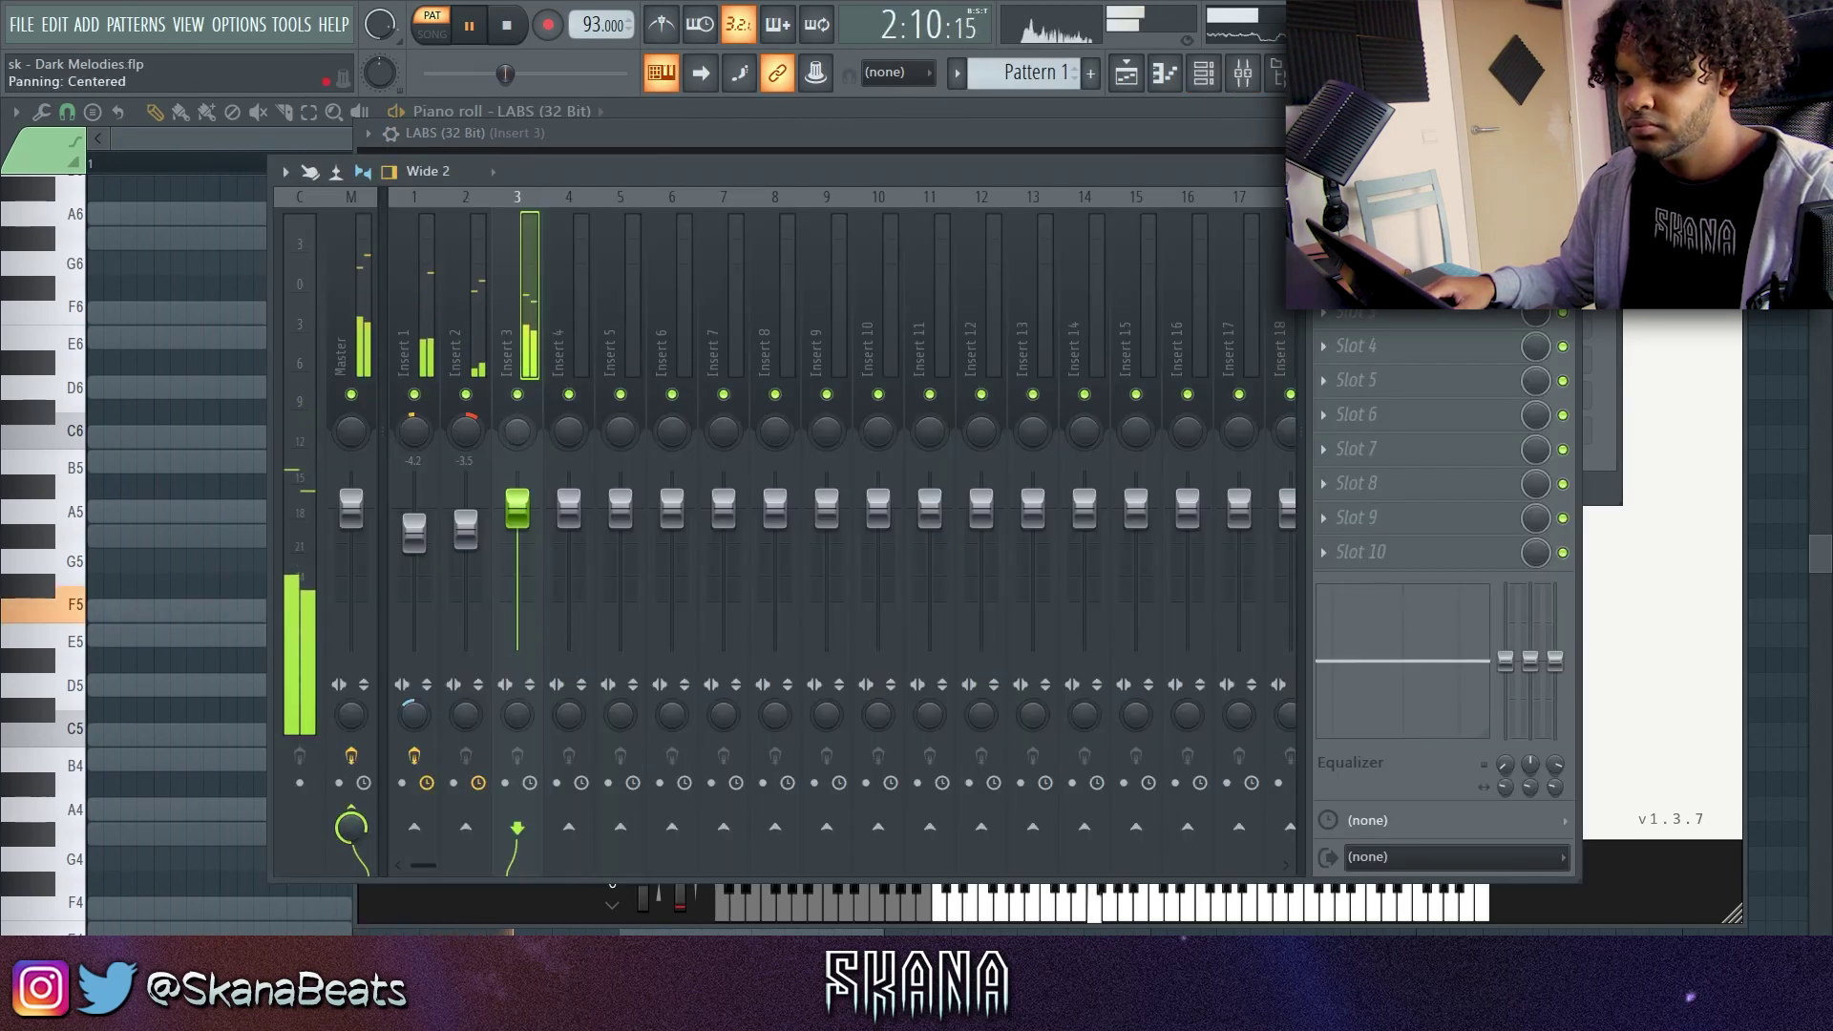
click(1424, 323)
mouse_move(1375, 340)
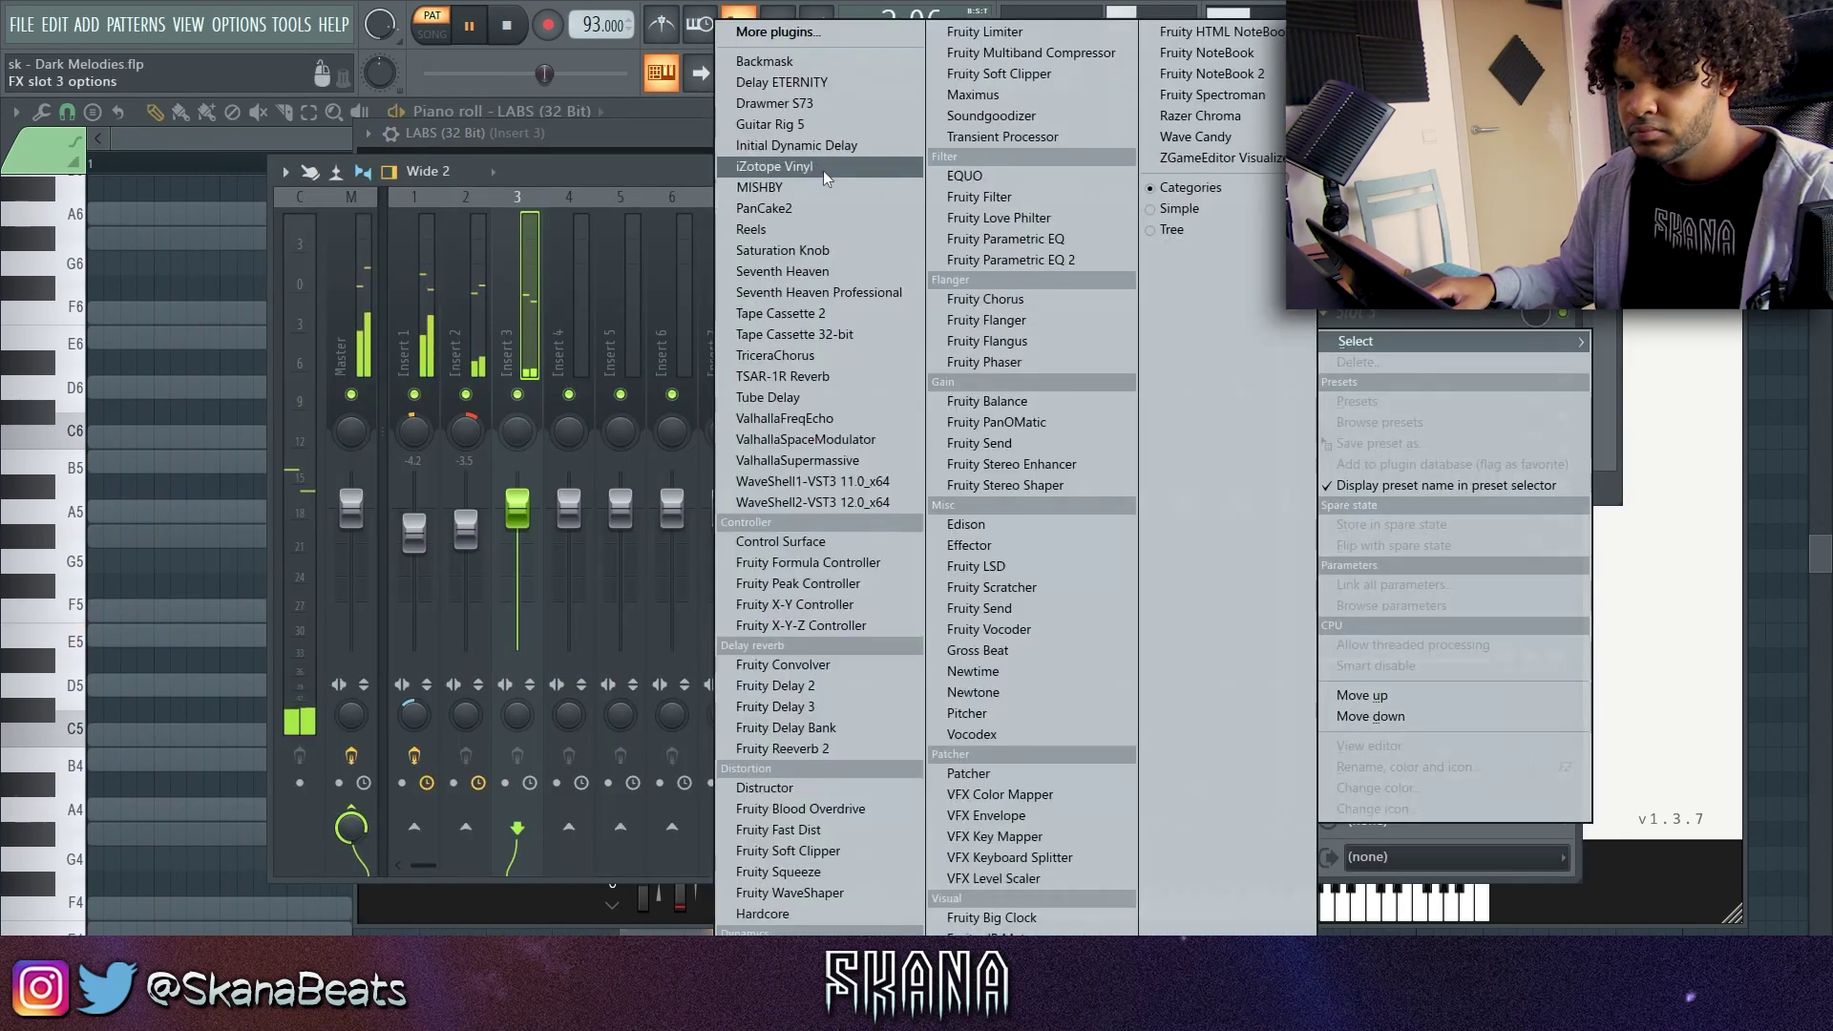
click(798, 217)
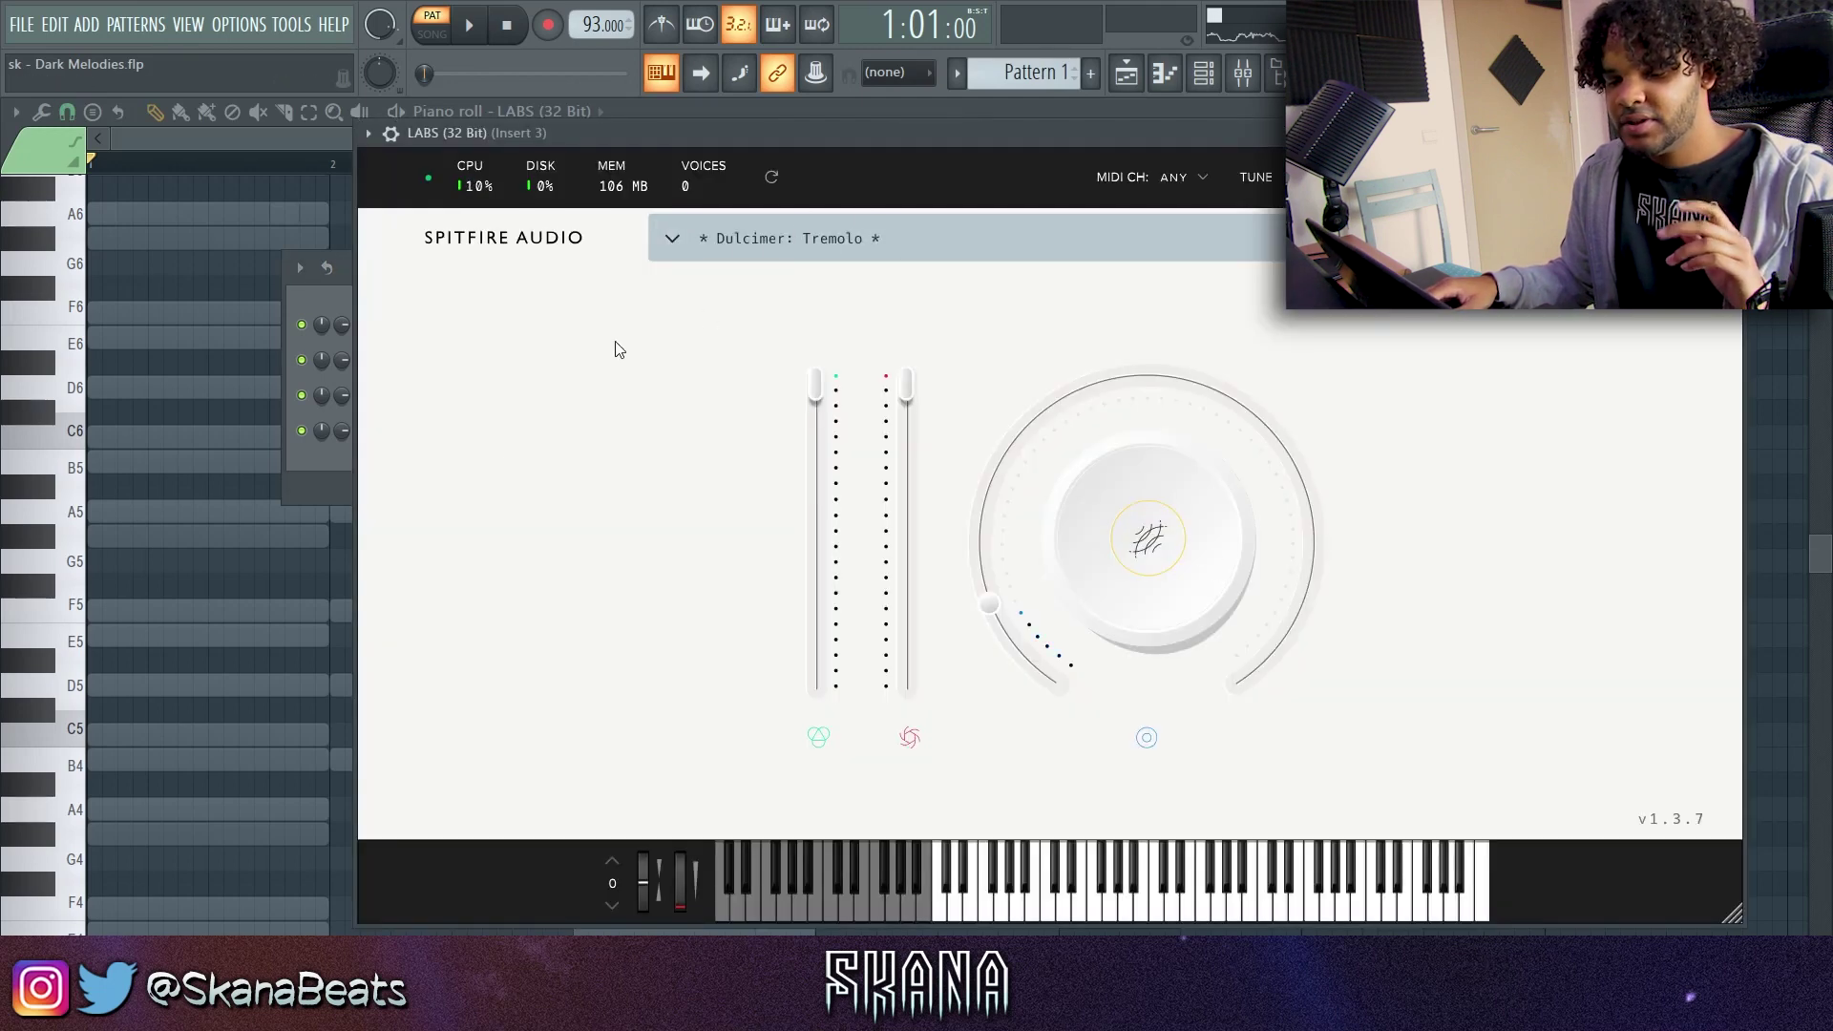
Add Fruity Reeverb 2 to effect slot 5 of Insert 3
right_click(291, 642)
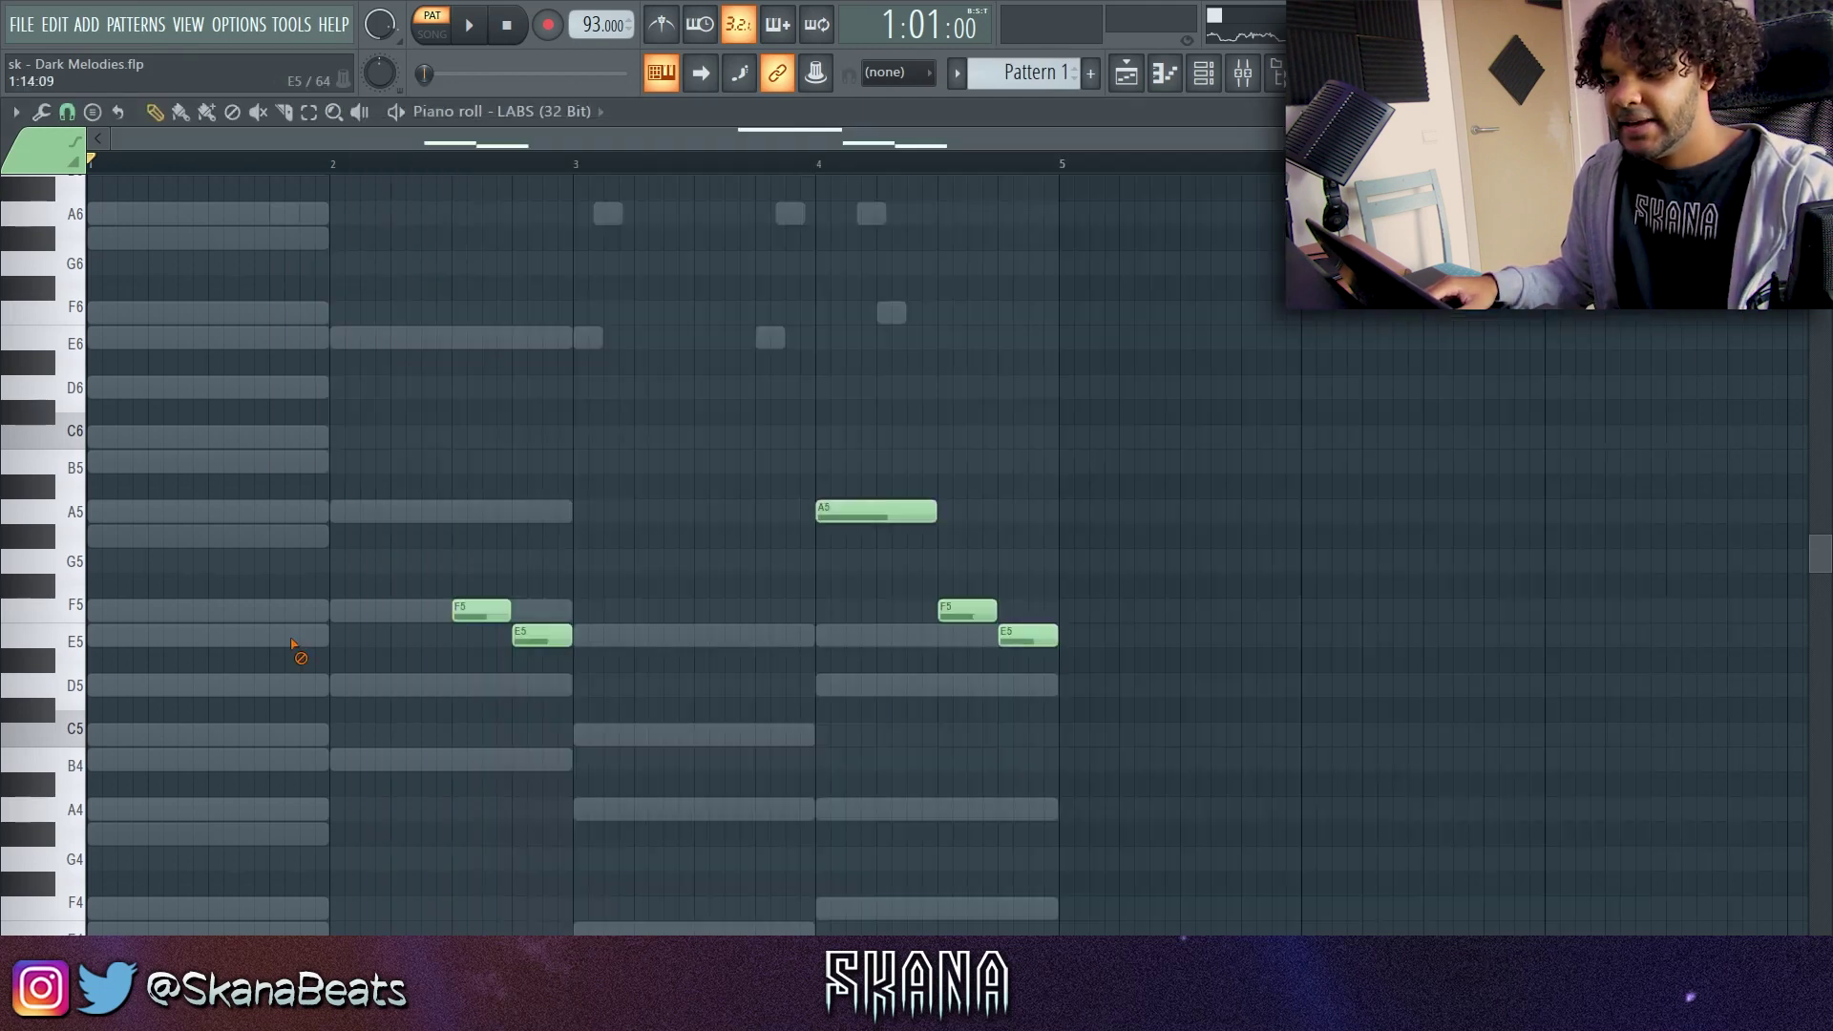
click(1242, 73)
click(1419, 386)
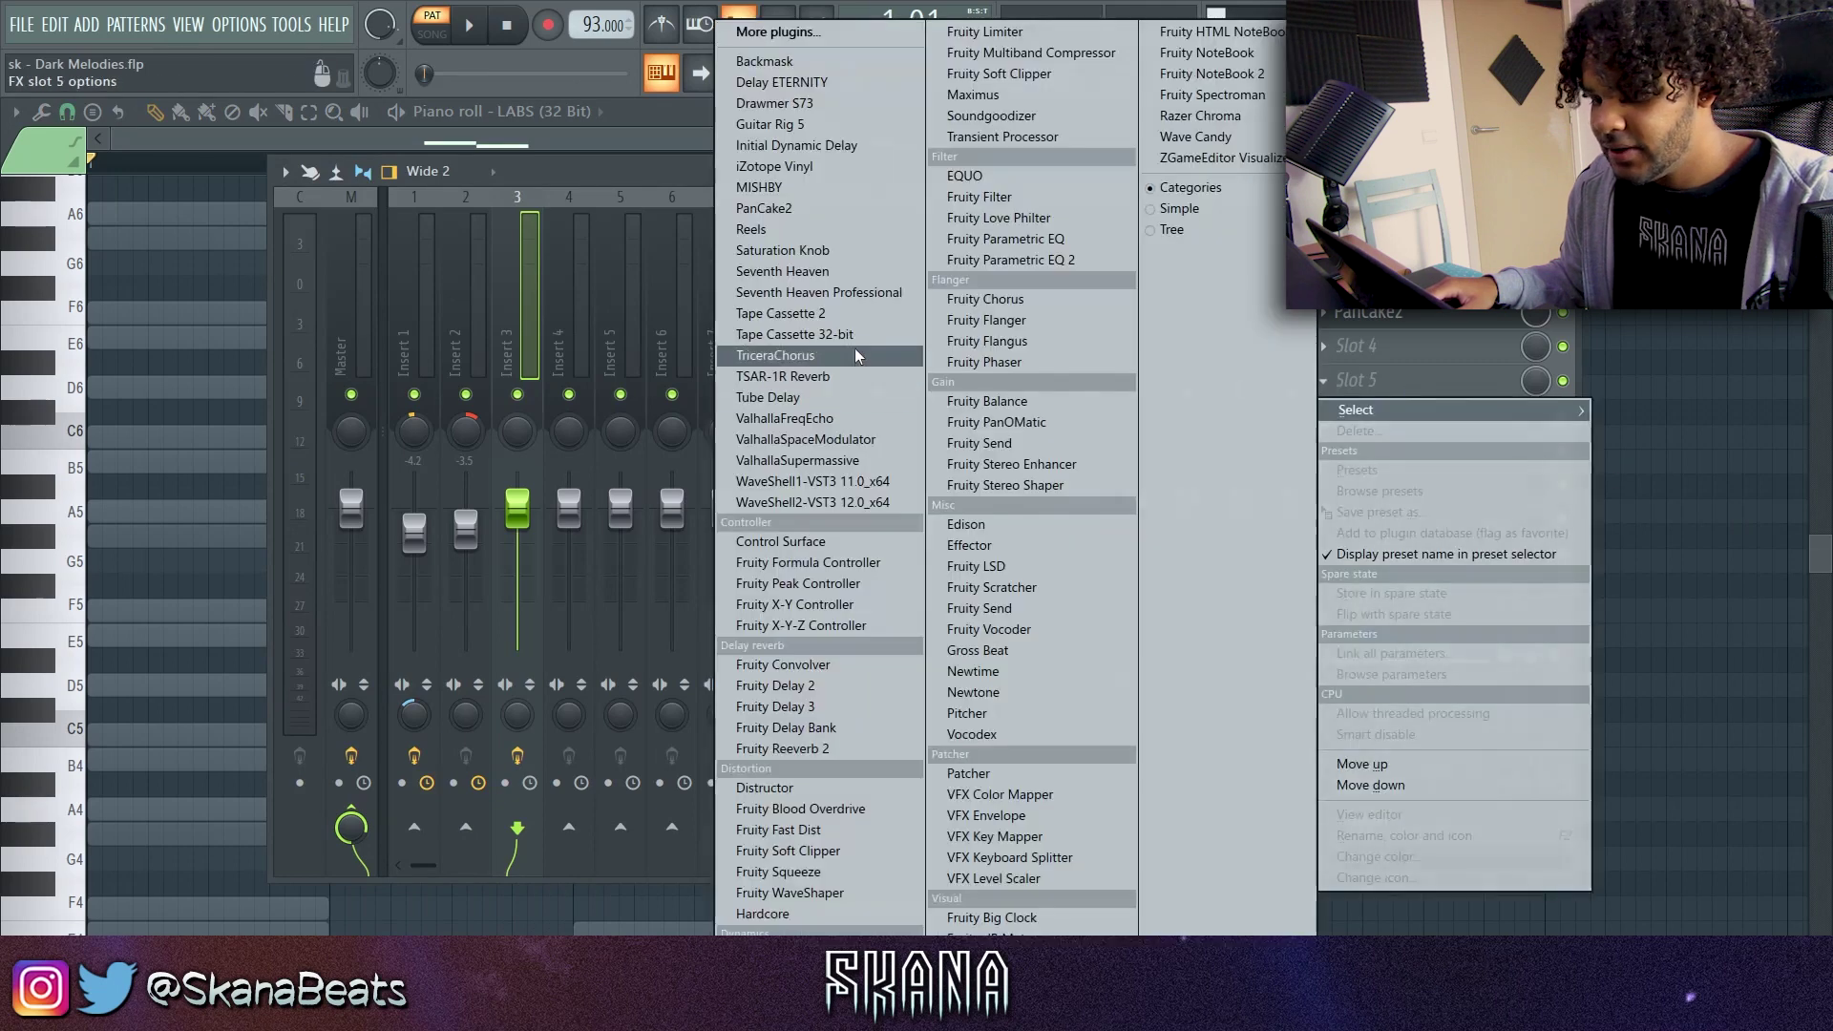
click(1428, 377)
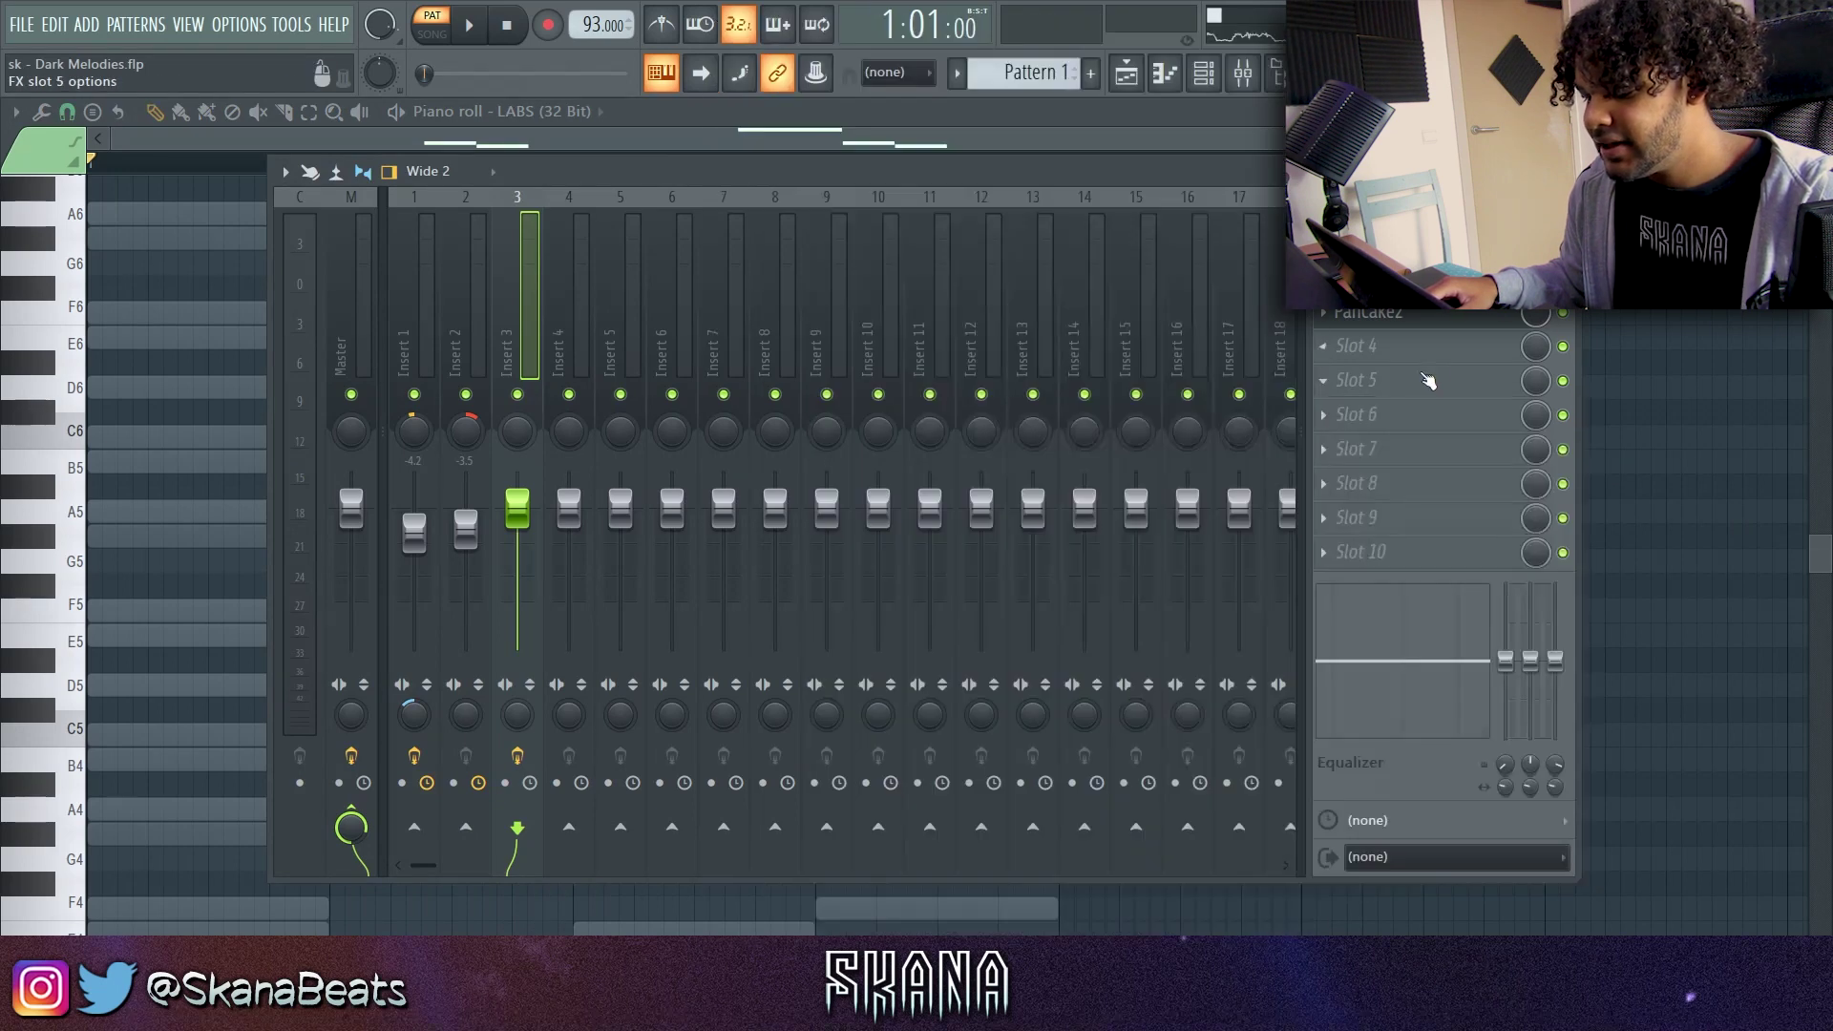
click(1413, 390)
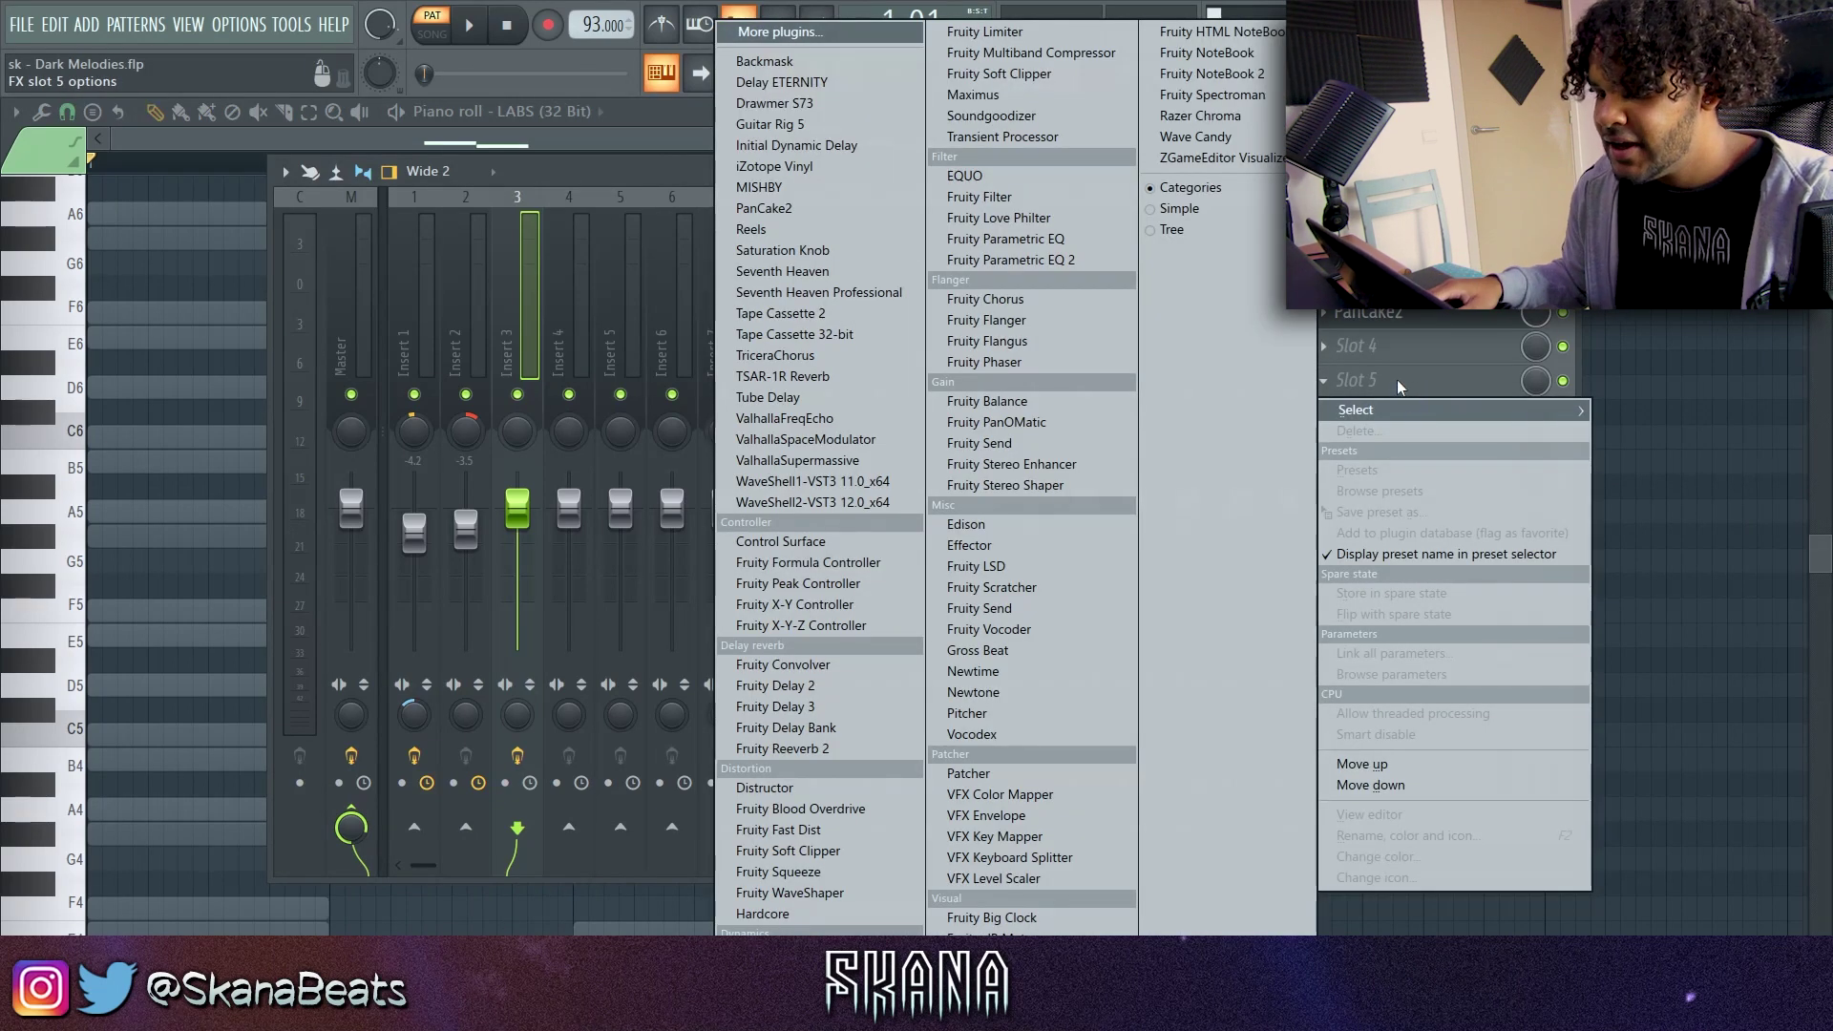
click(783, 748)
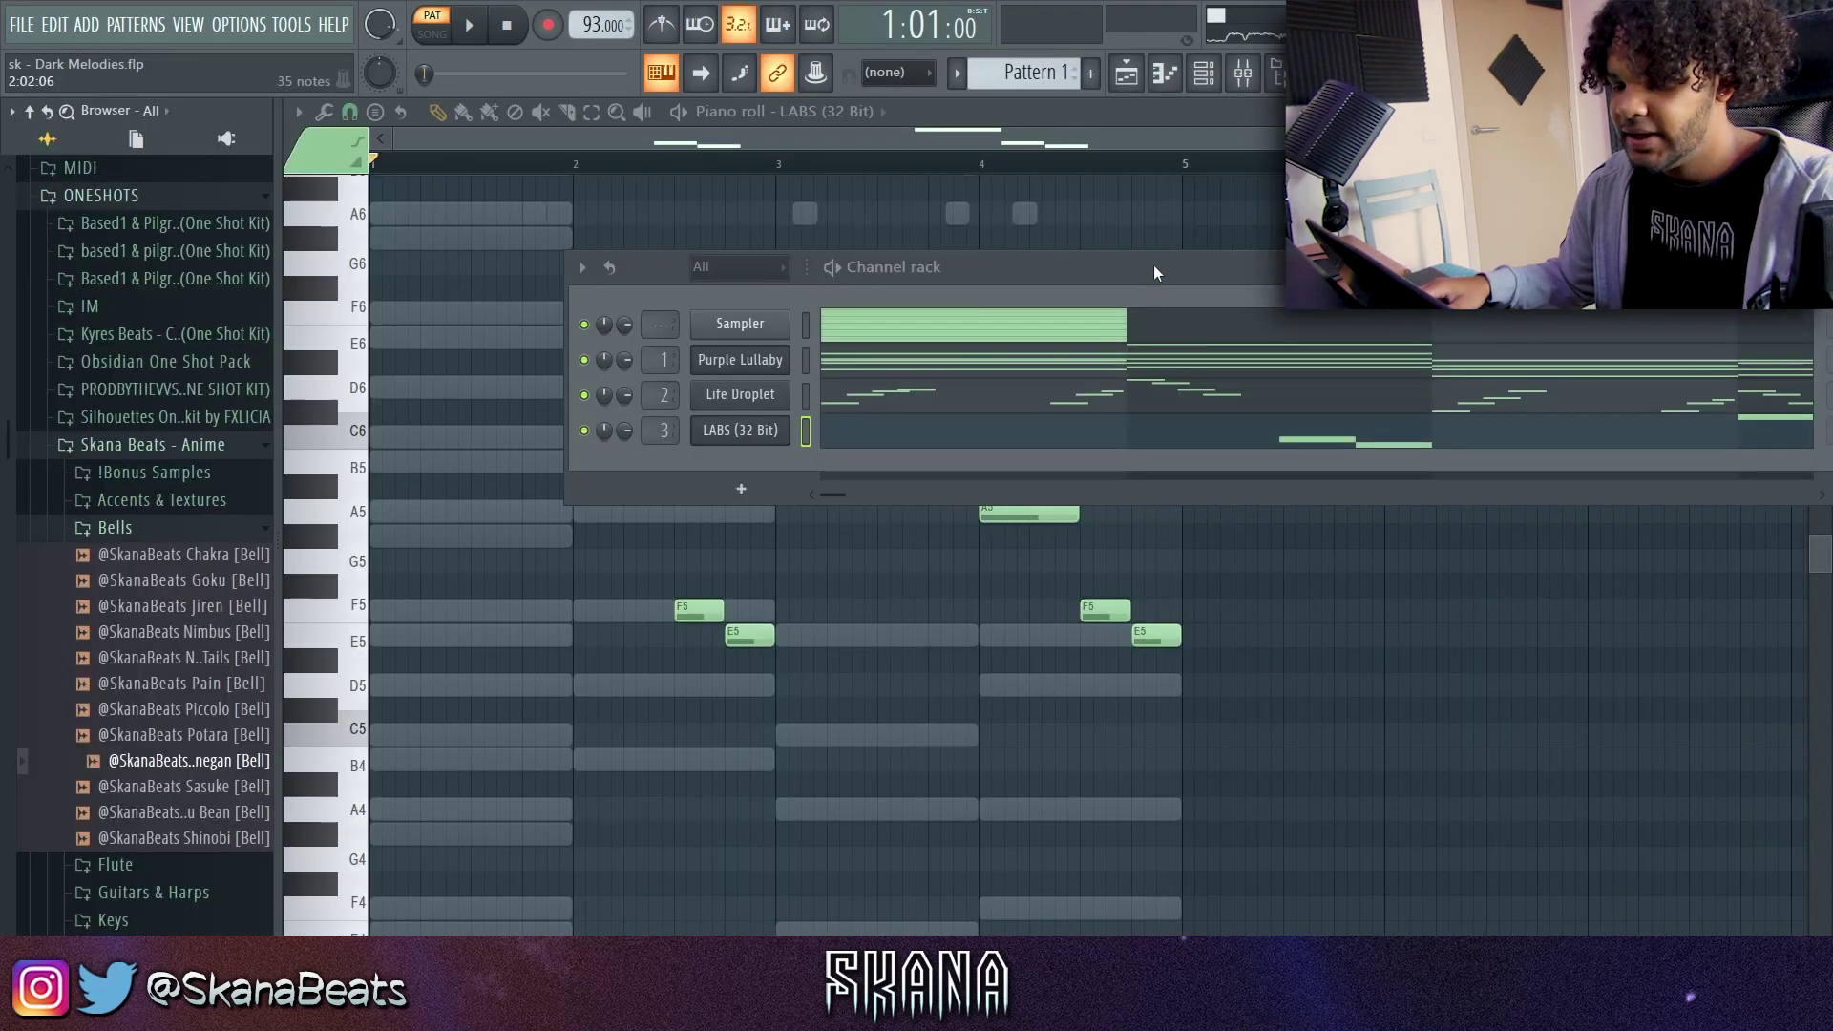
drag(1154, 273, 1025, 230)
scroll(172, 584, down, 4)
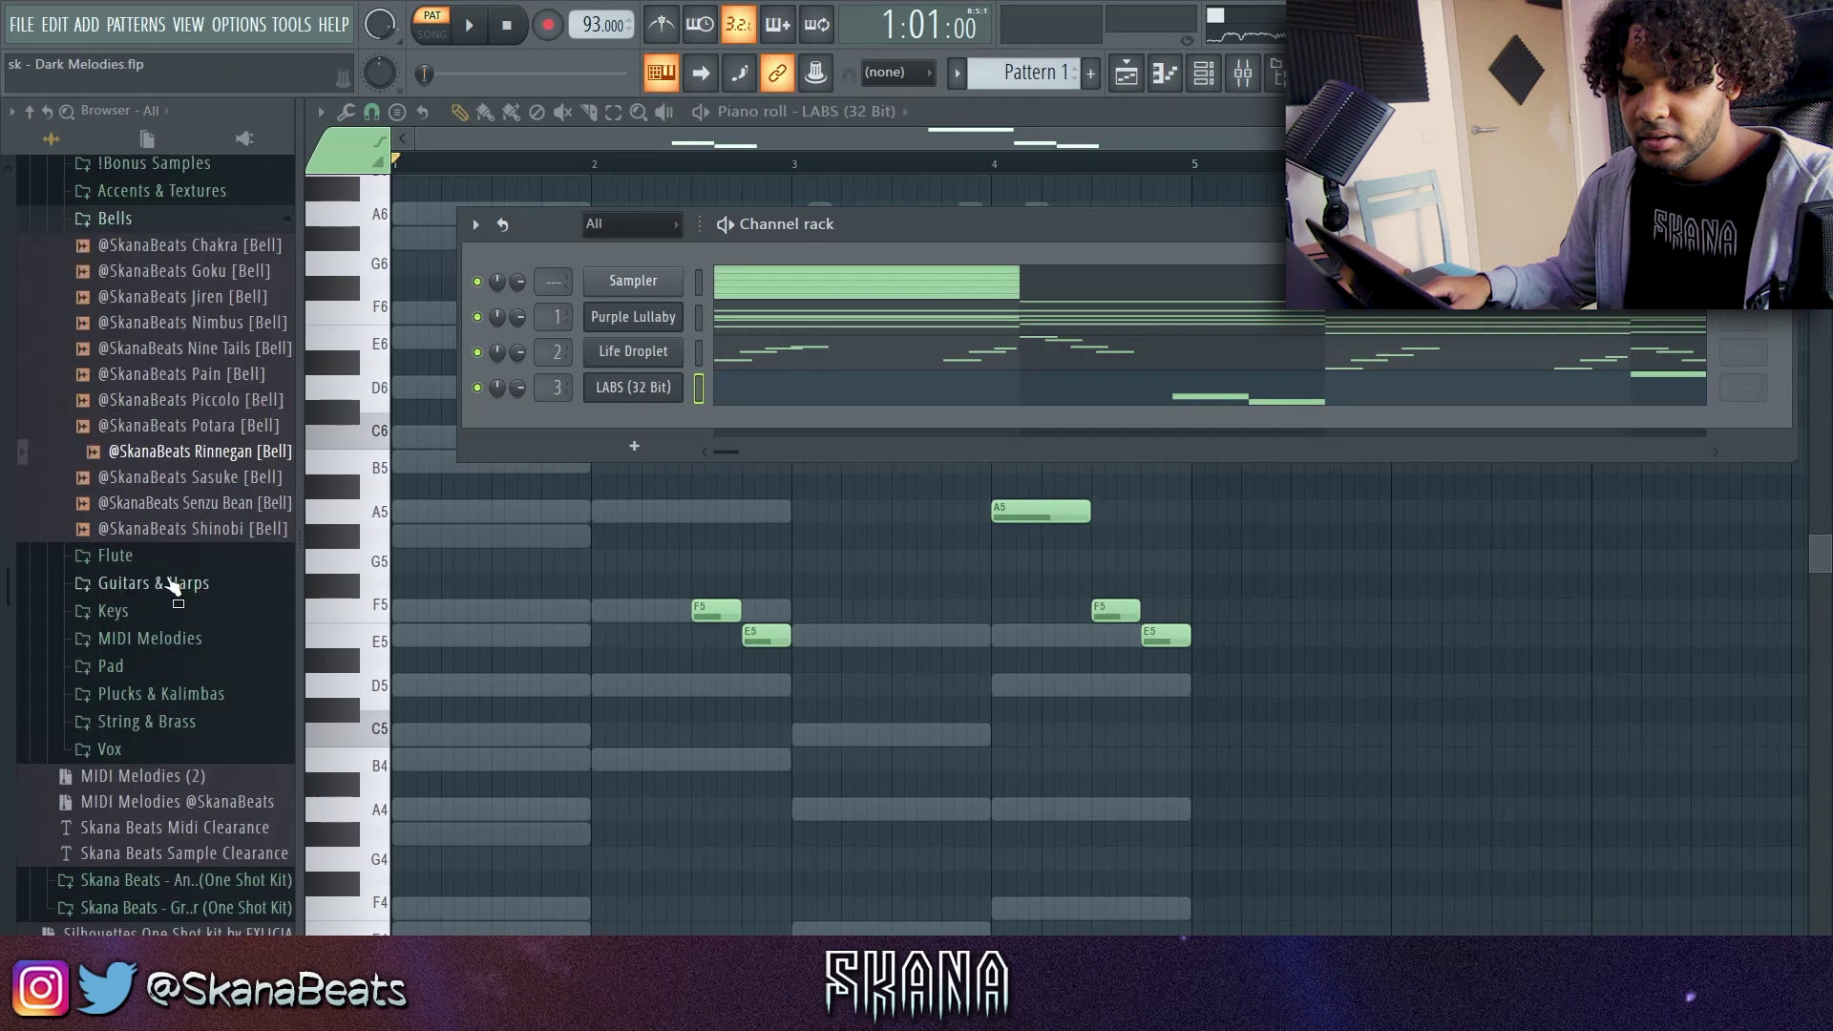
click(170, 581)
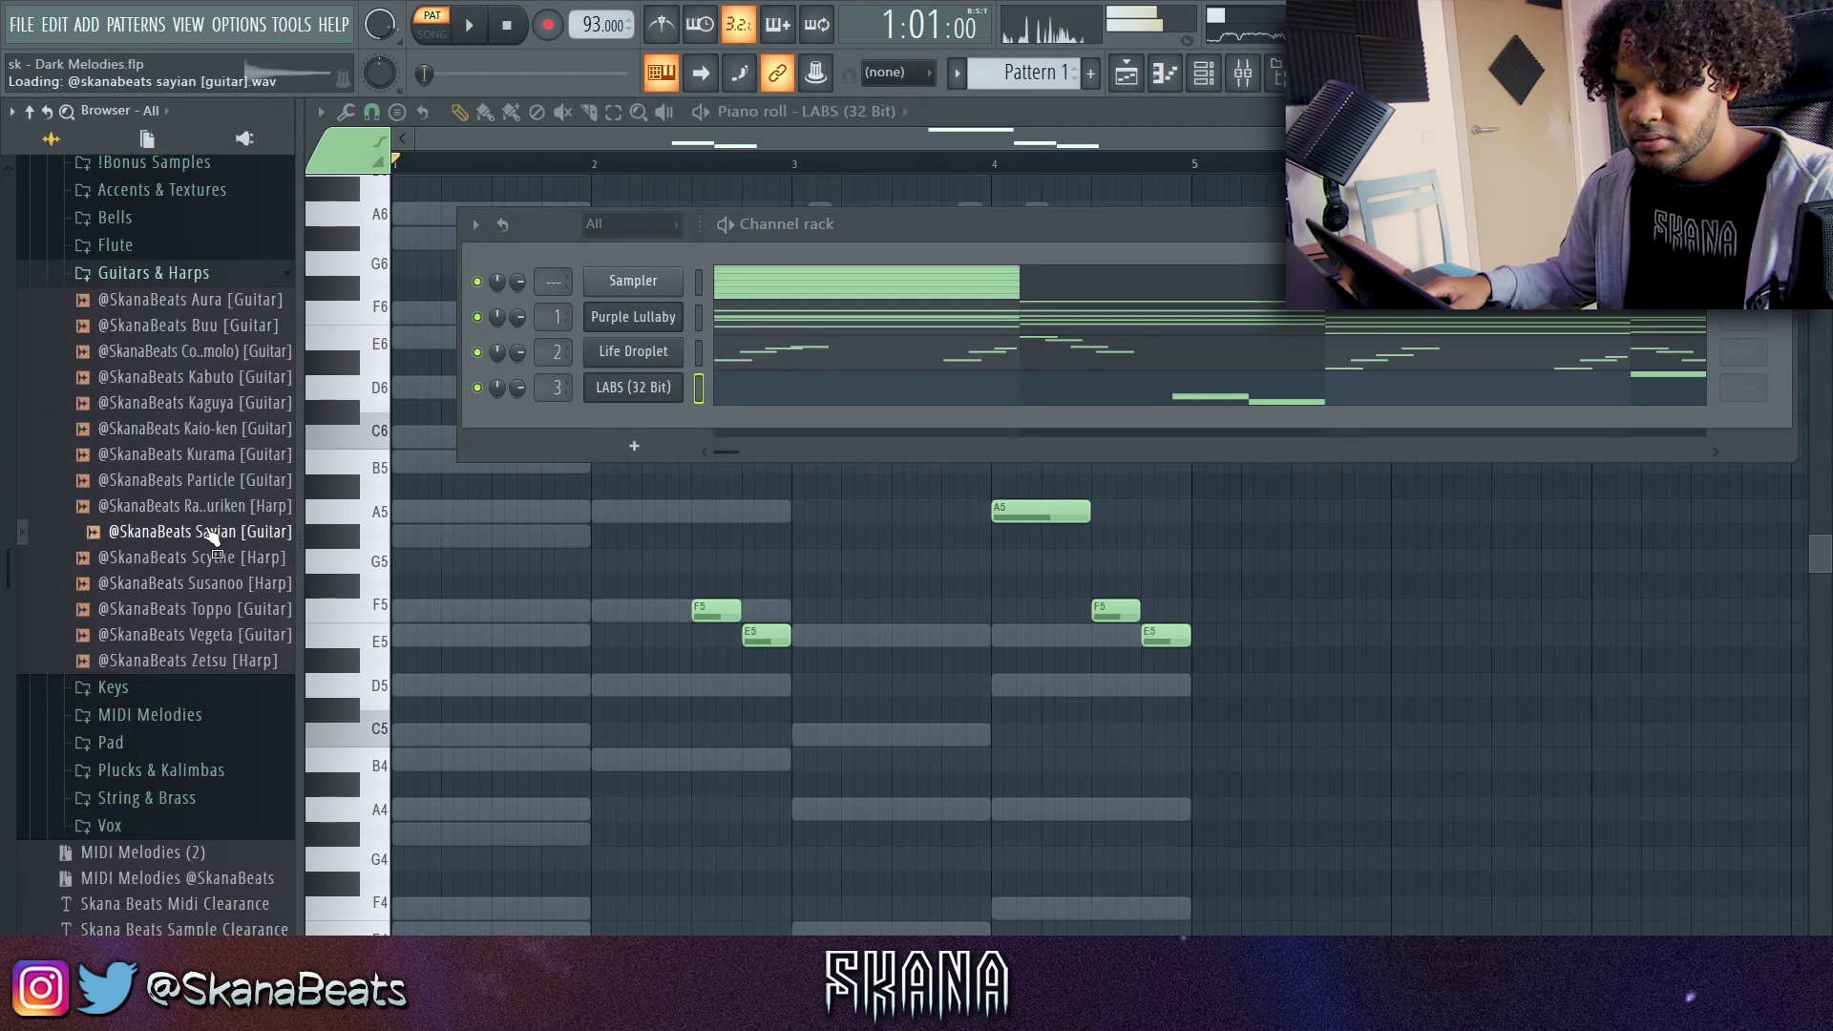
drag(626, 441, 650, 416)
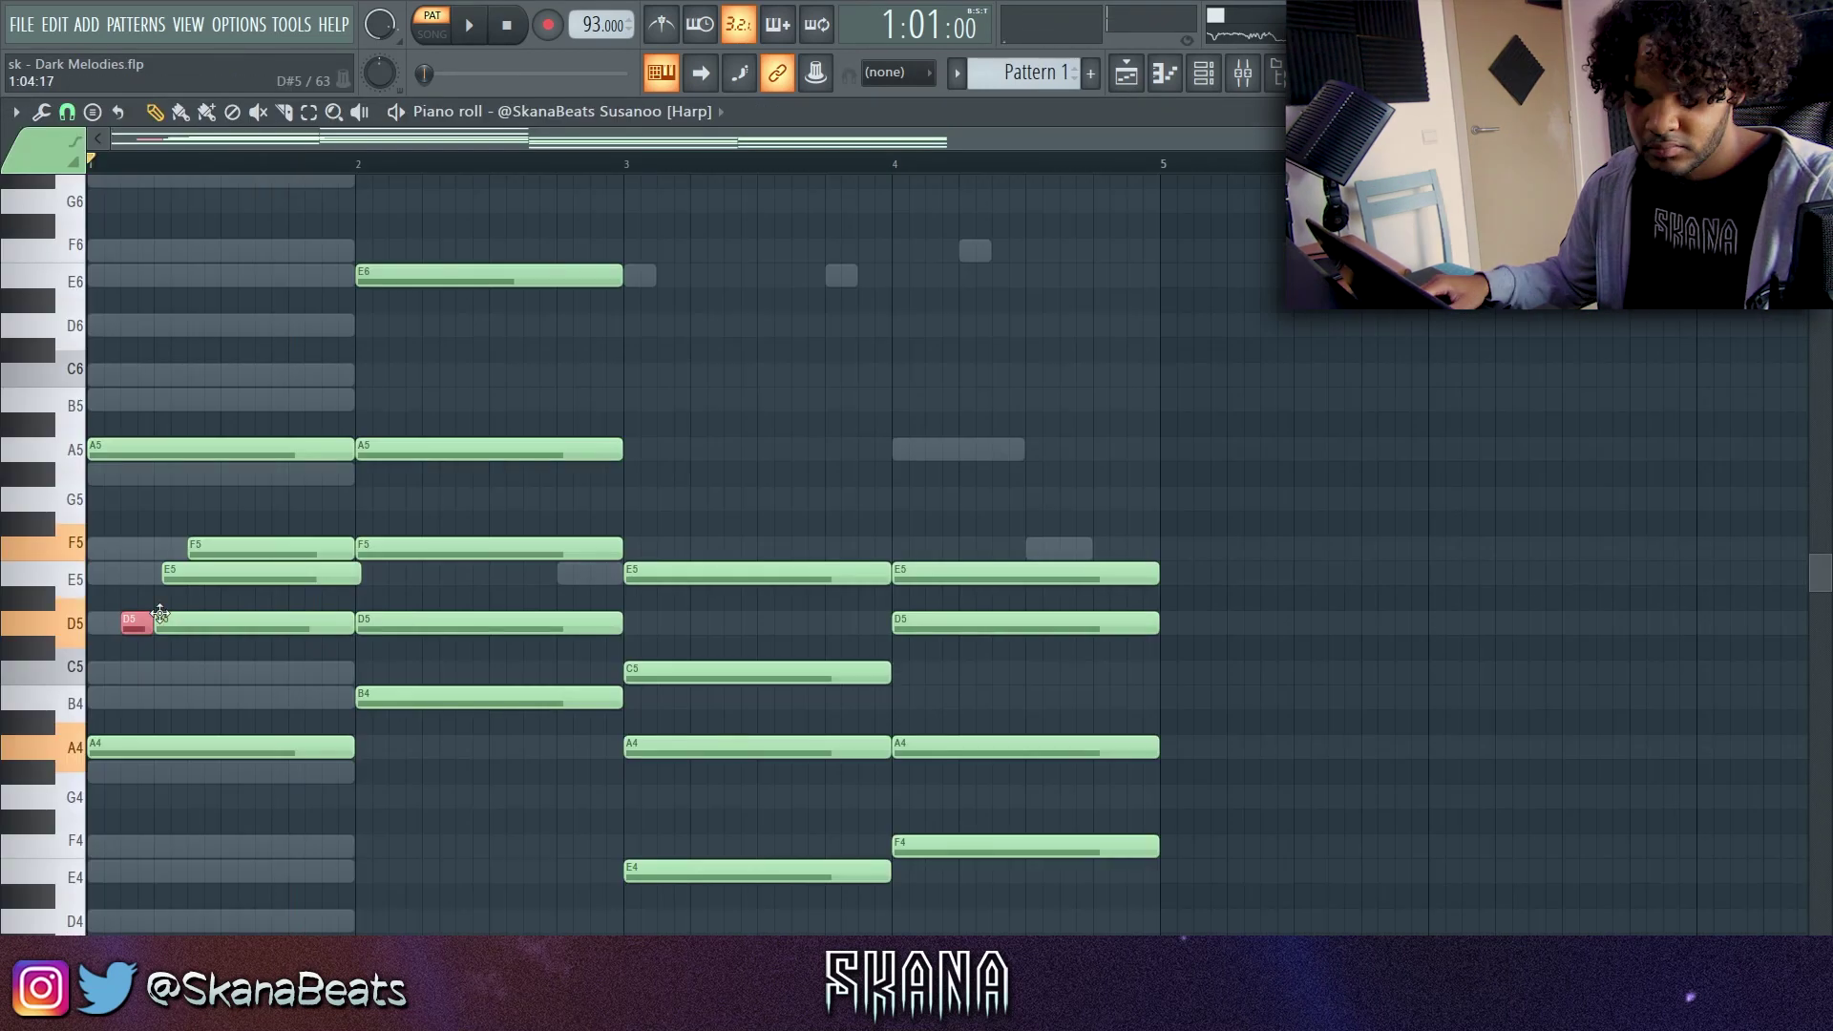
Place a B4 and then a C5 note at the end of bar 1 in the Susanoo harp part
key(space)
click(294, 696)
click(327, 670)
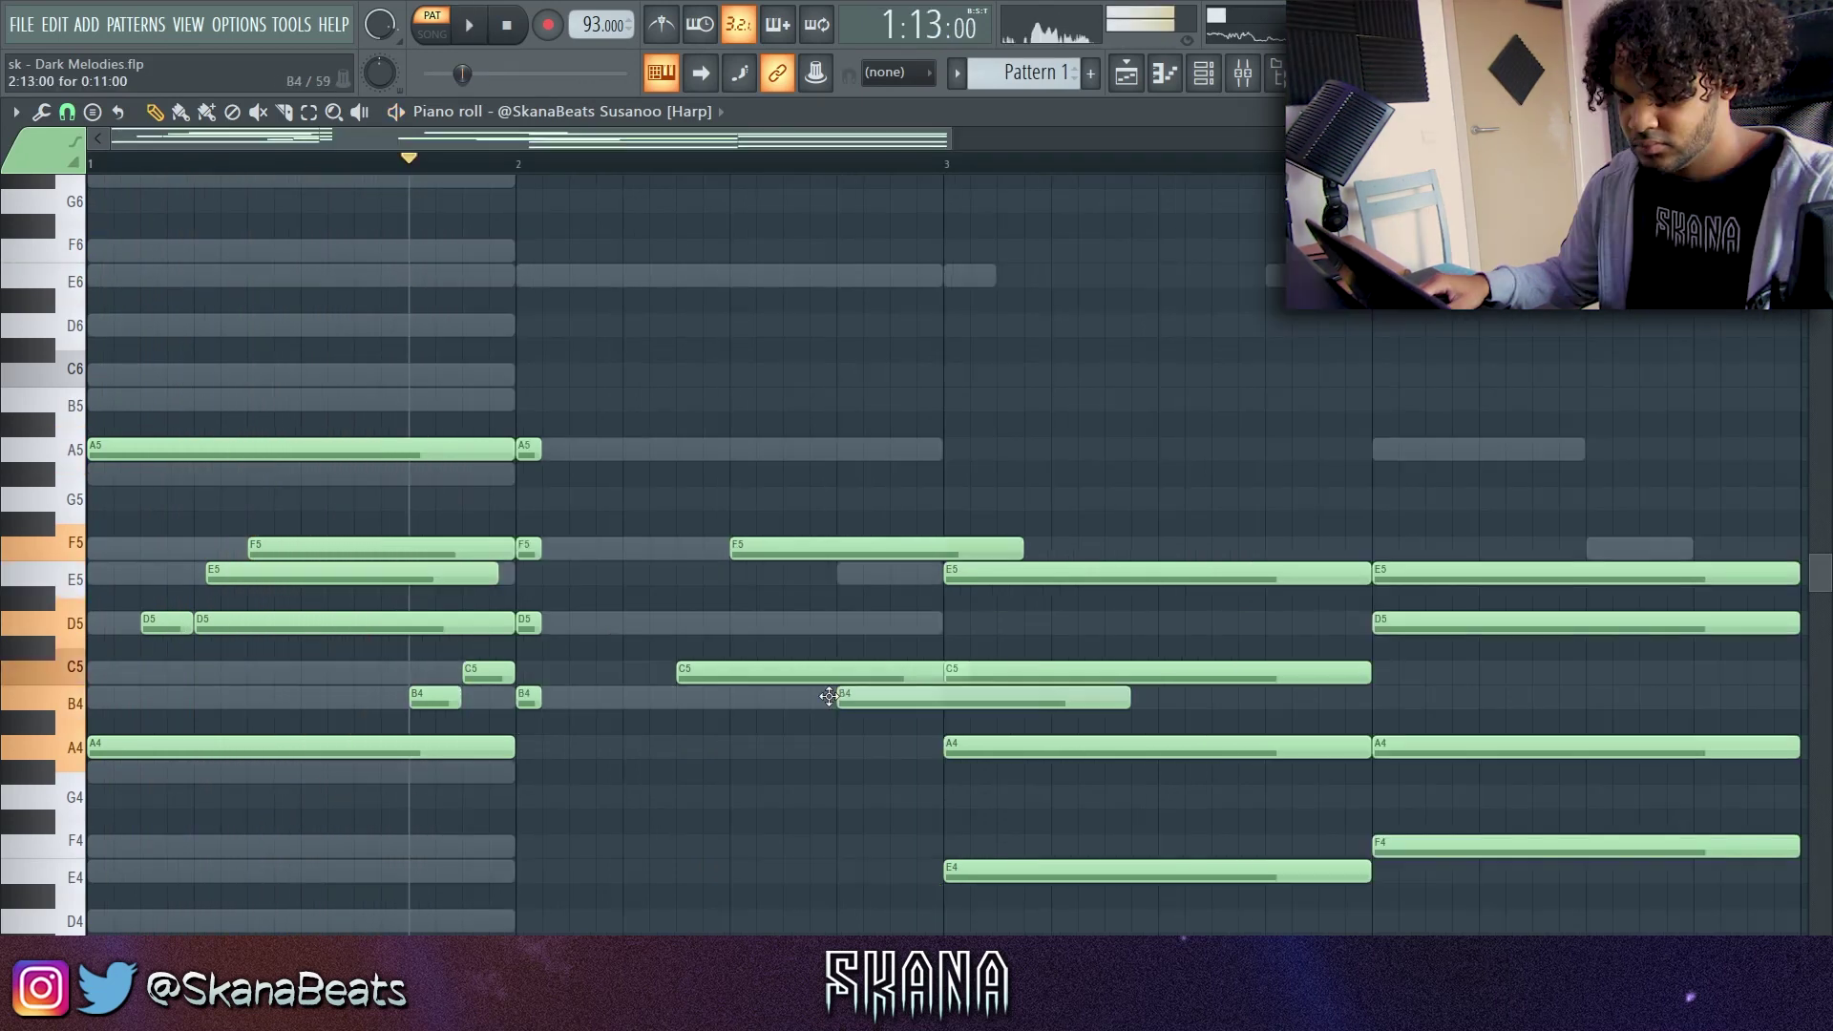
Shorten the F5, C5 and B4 melody notes in bar 2 to one step and add a one-step D5 at 2:15
drag(899, 605, 901, 636)
key(space)
mouse_move(884, 518)
mouse_down()
mouse_move(886, 740)
mouse_move(903, 529)
mouse_up()
drag(1178, 623, 908, 556)
ctrl+click(908, 671)
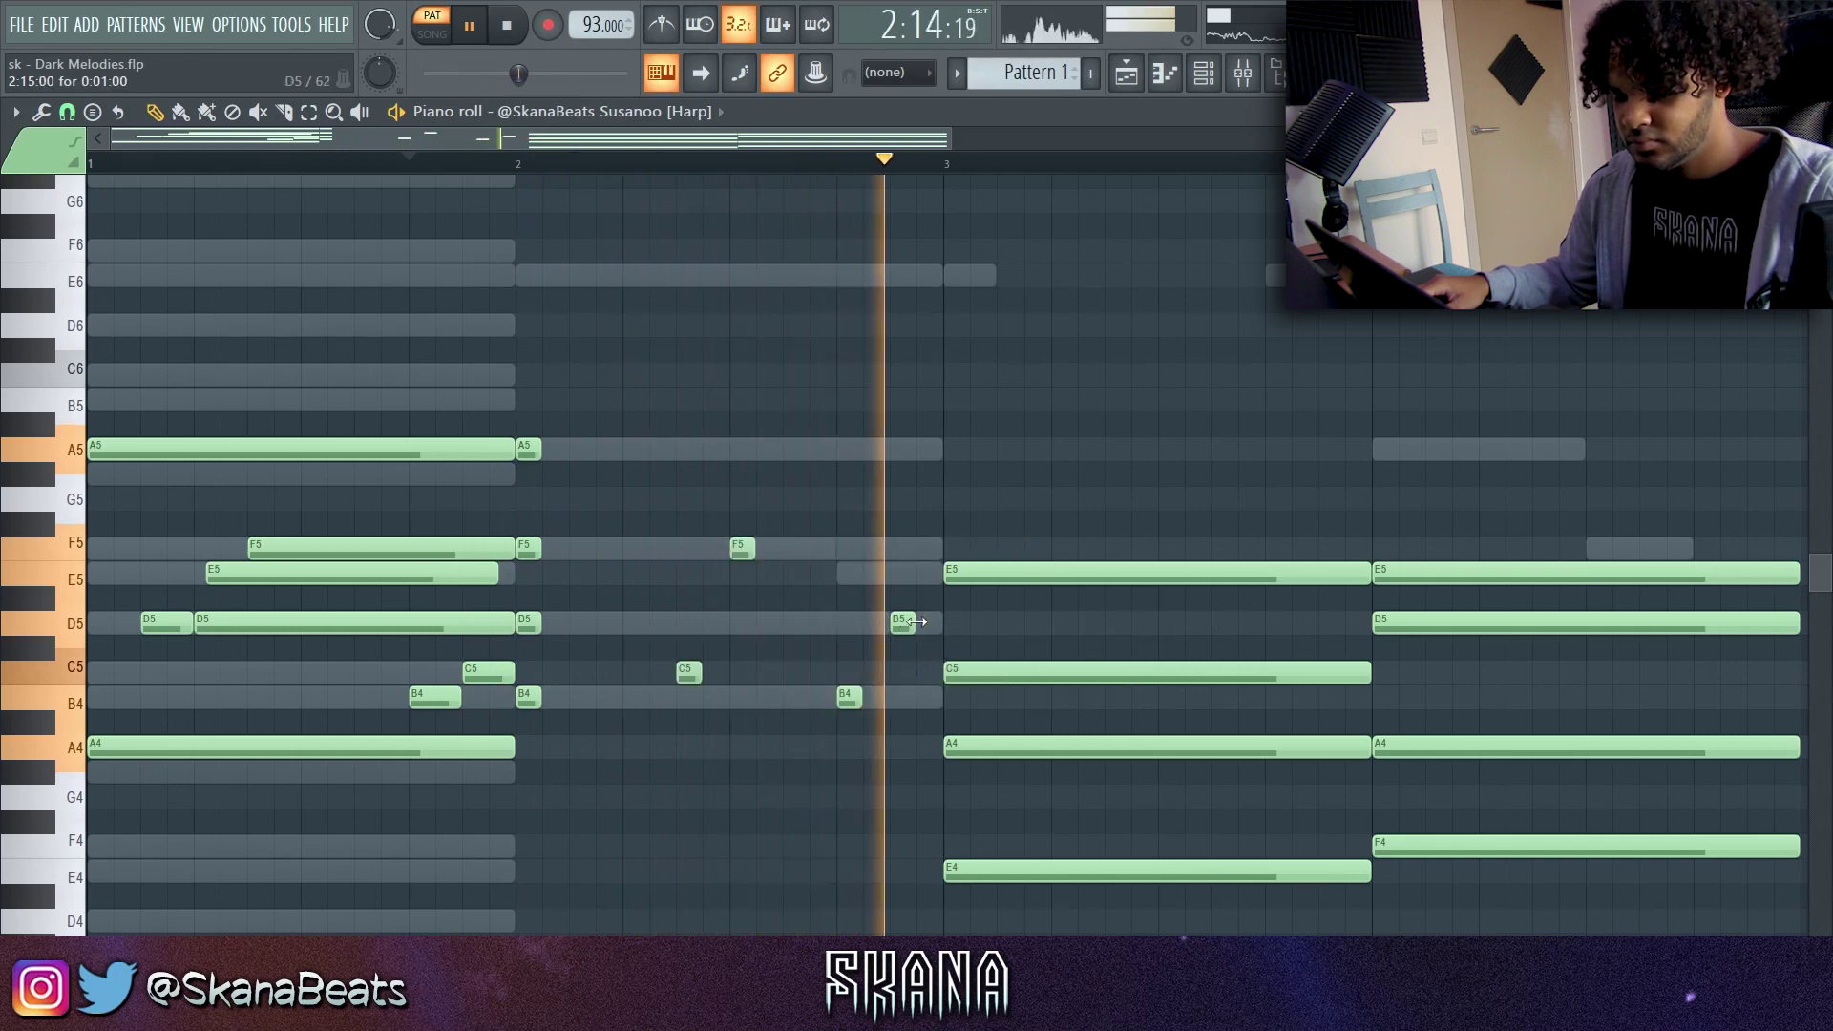
Lengthen the bar 2 harp notes, making the last D5 two steps, F5 four steps and C5 two steps
drag(910, 623, 937, 622)
drag(753, 547, 835, 547)
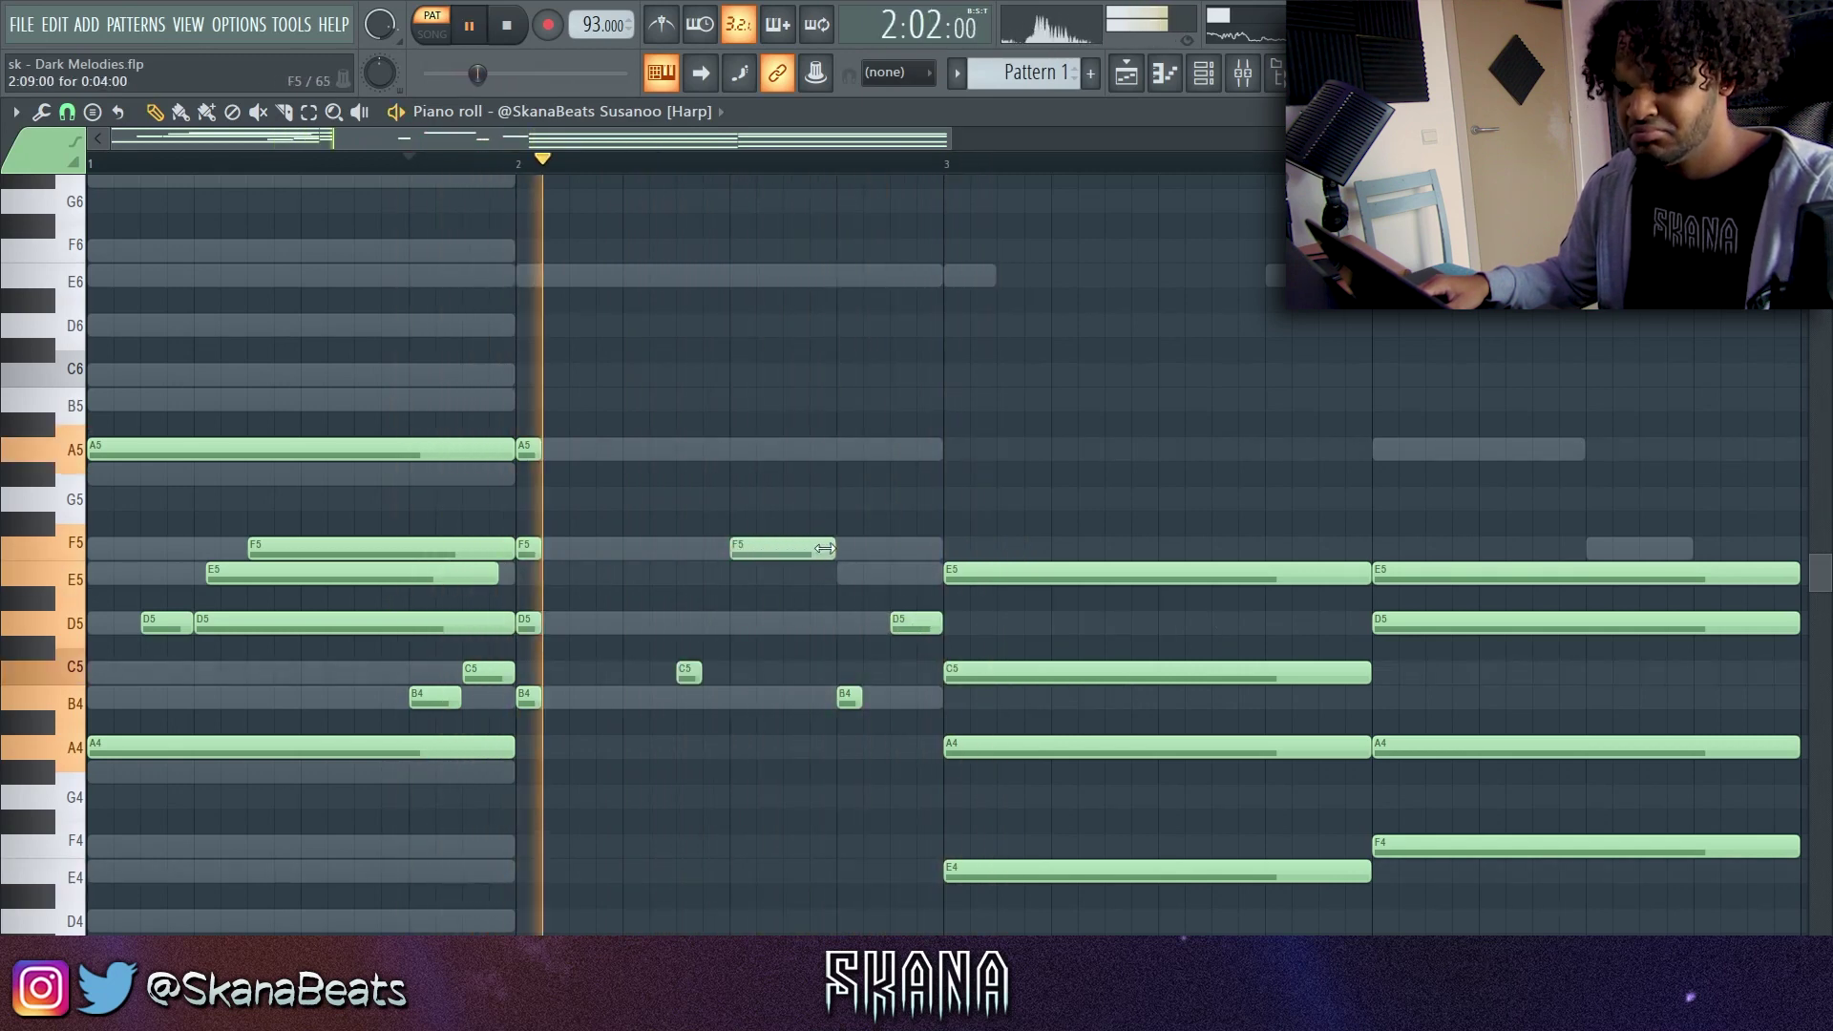
drag(701, 674, 727, 674)
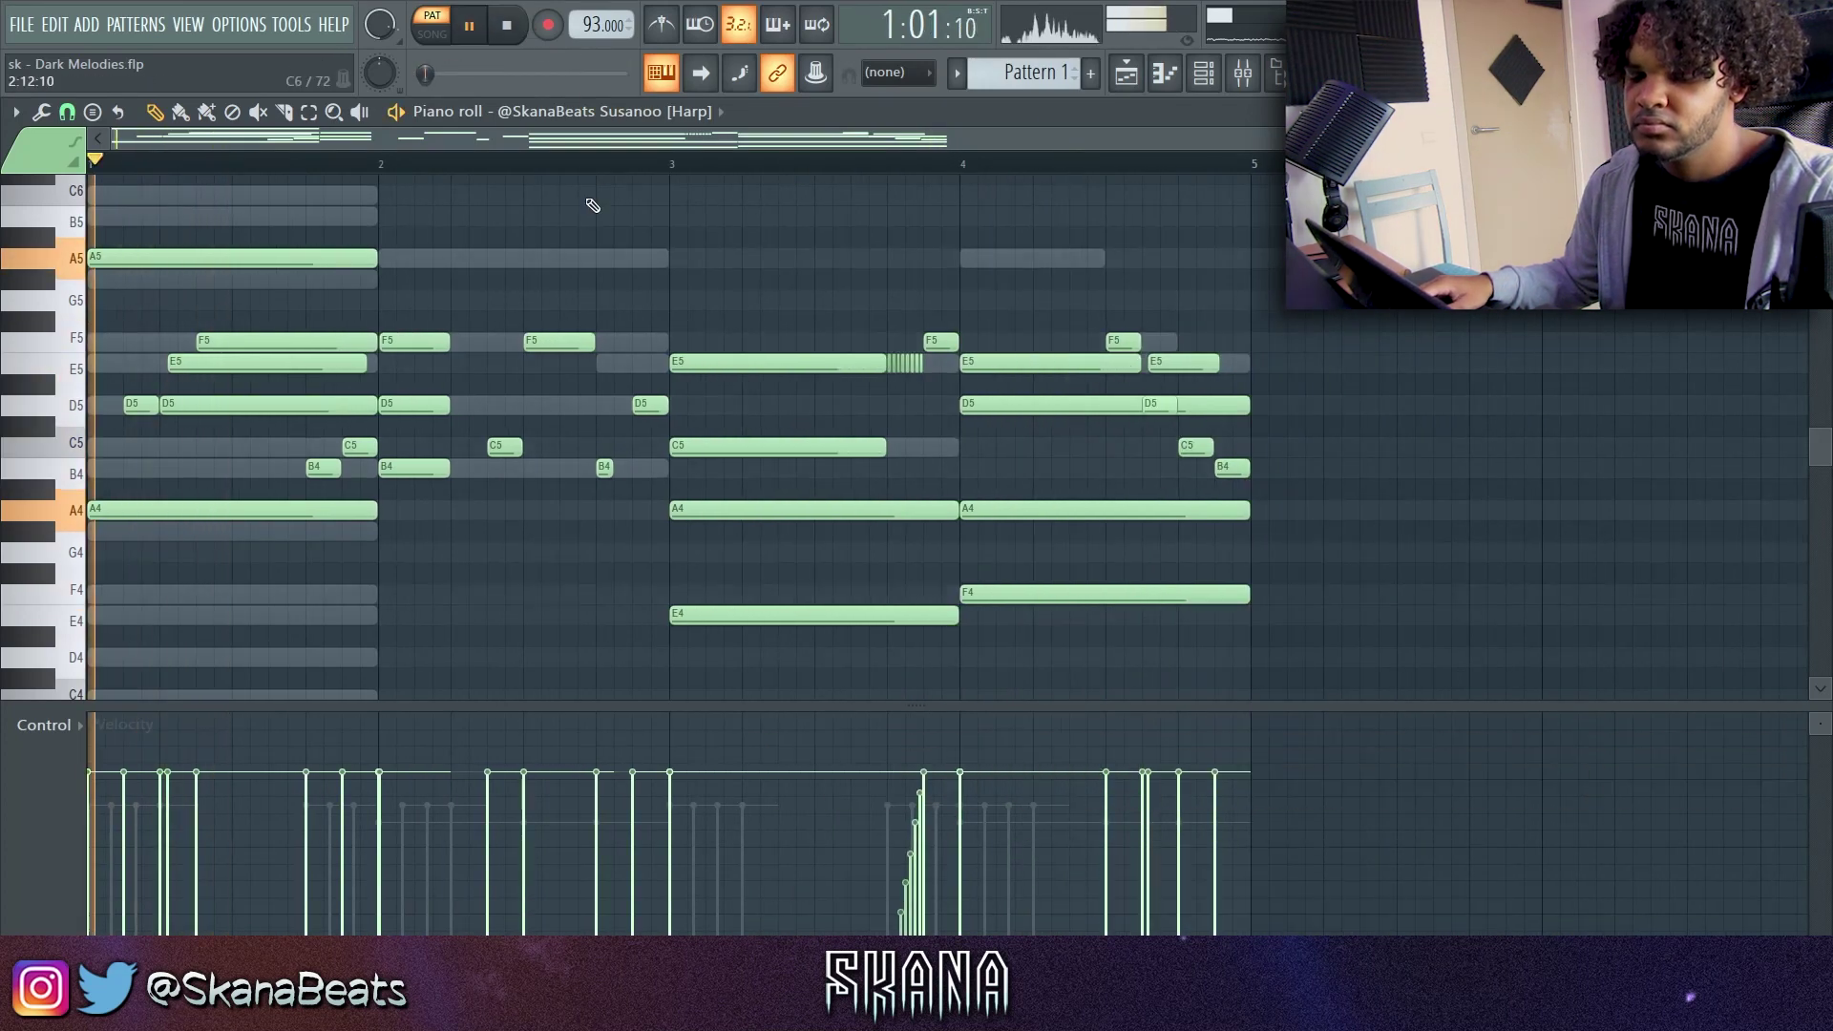
Select all the harp notes and strum them with Preserve end and Alternate direction enabled
scroll(592, 205, down, 1)
drag(1040, 662, 34, 210)
key(alt+s)
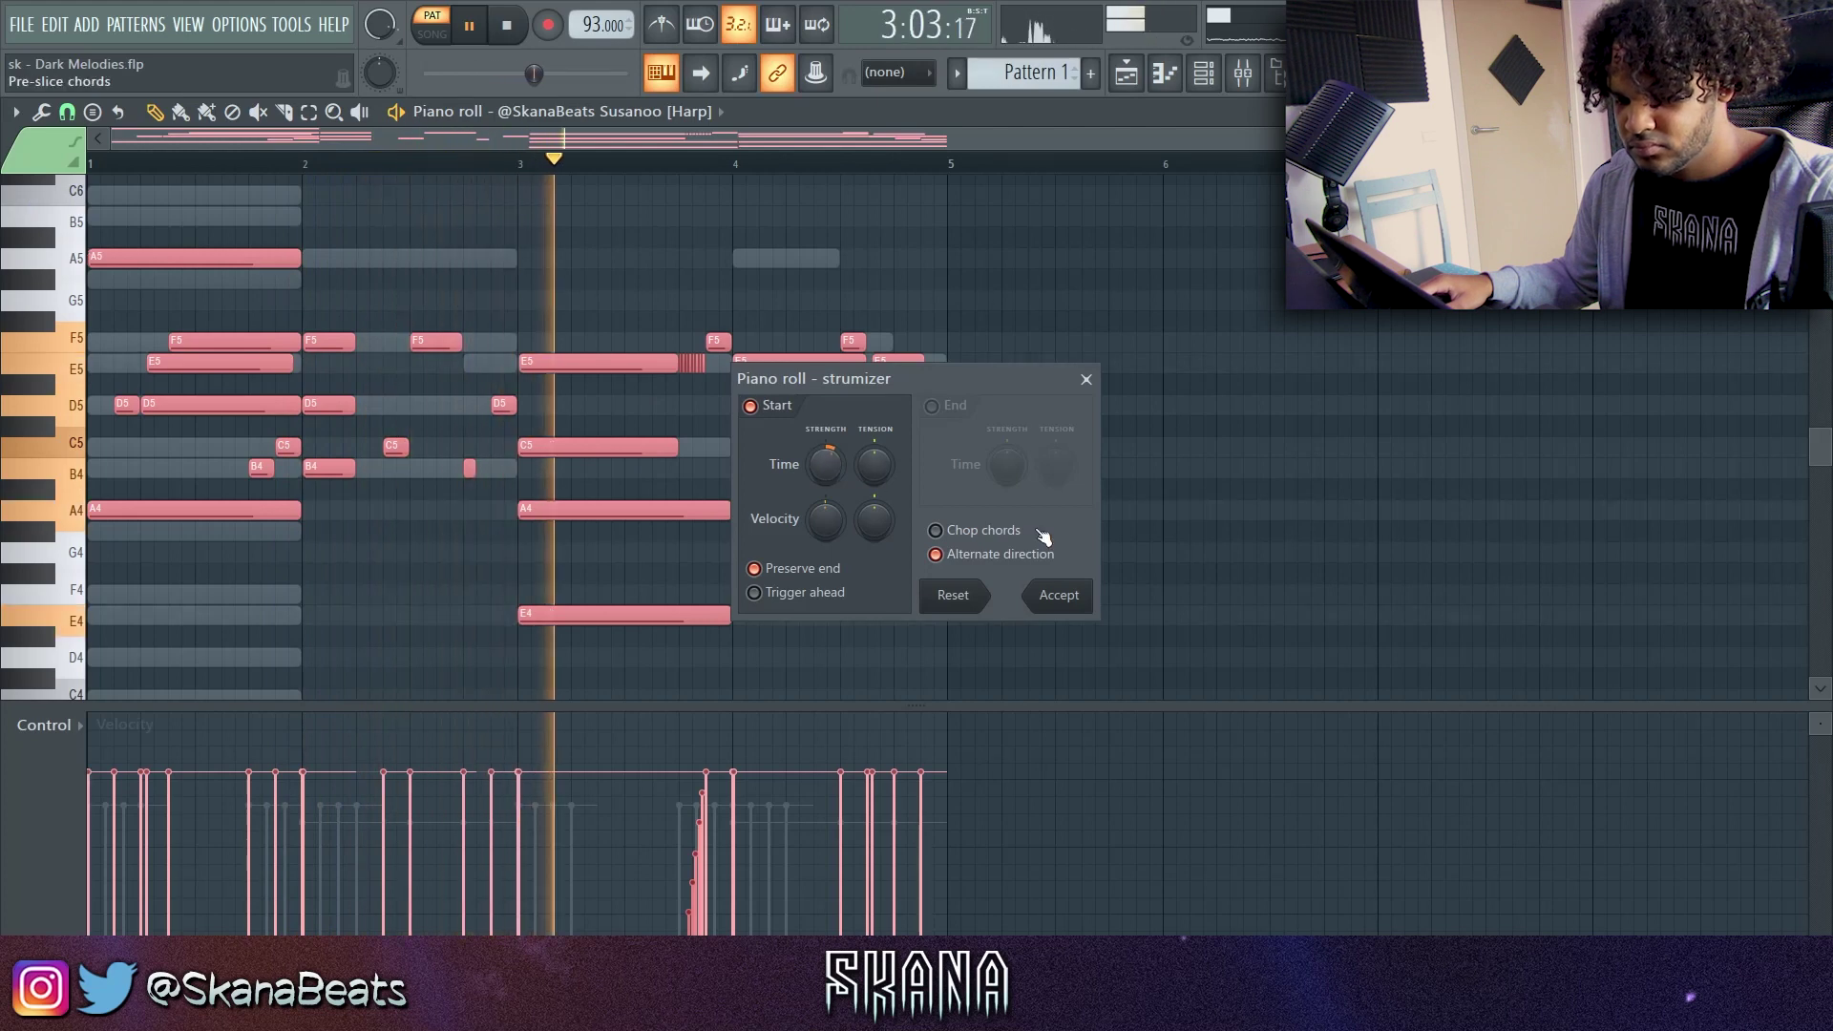
click(1058, 596)
Randomize the velocity levels of the harp notes by -49% and play the pattern
key(alt+r)
drag(869, 604, 872, 578)
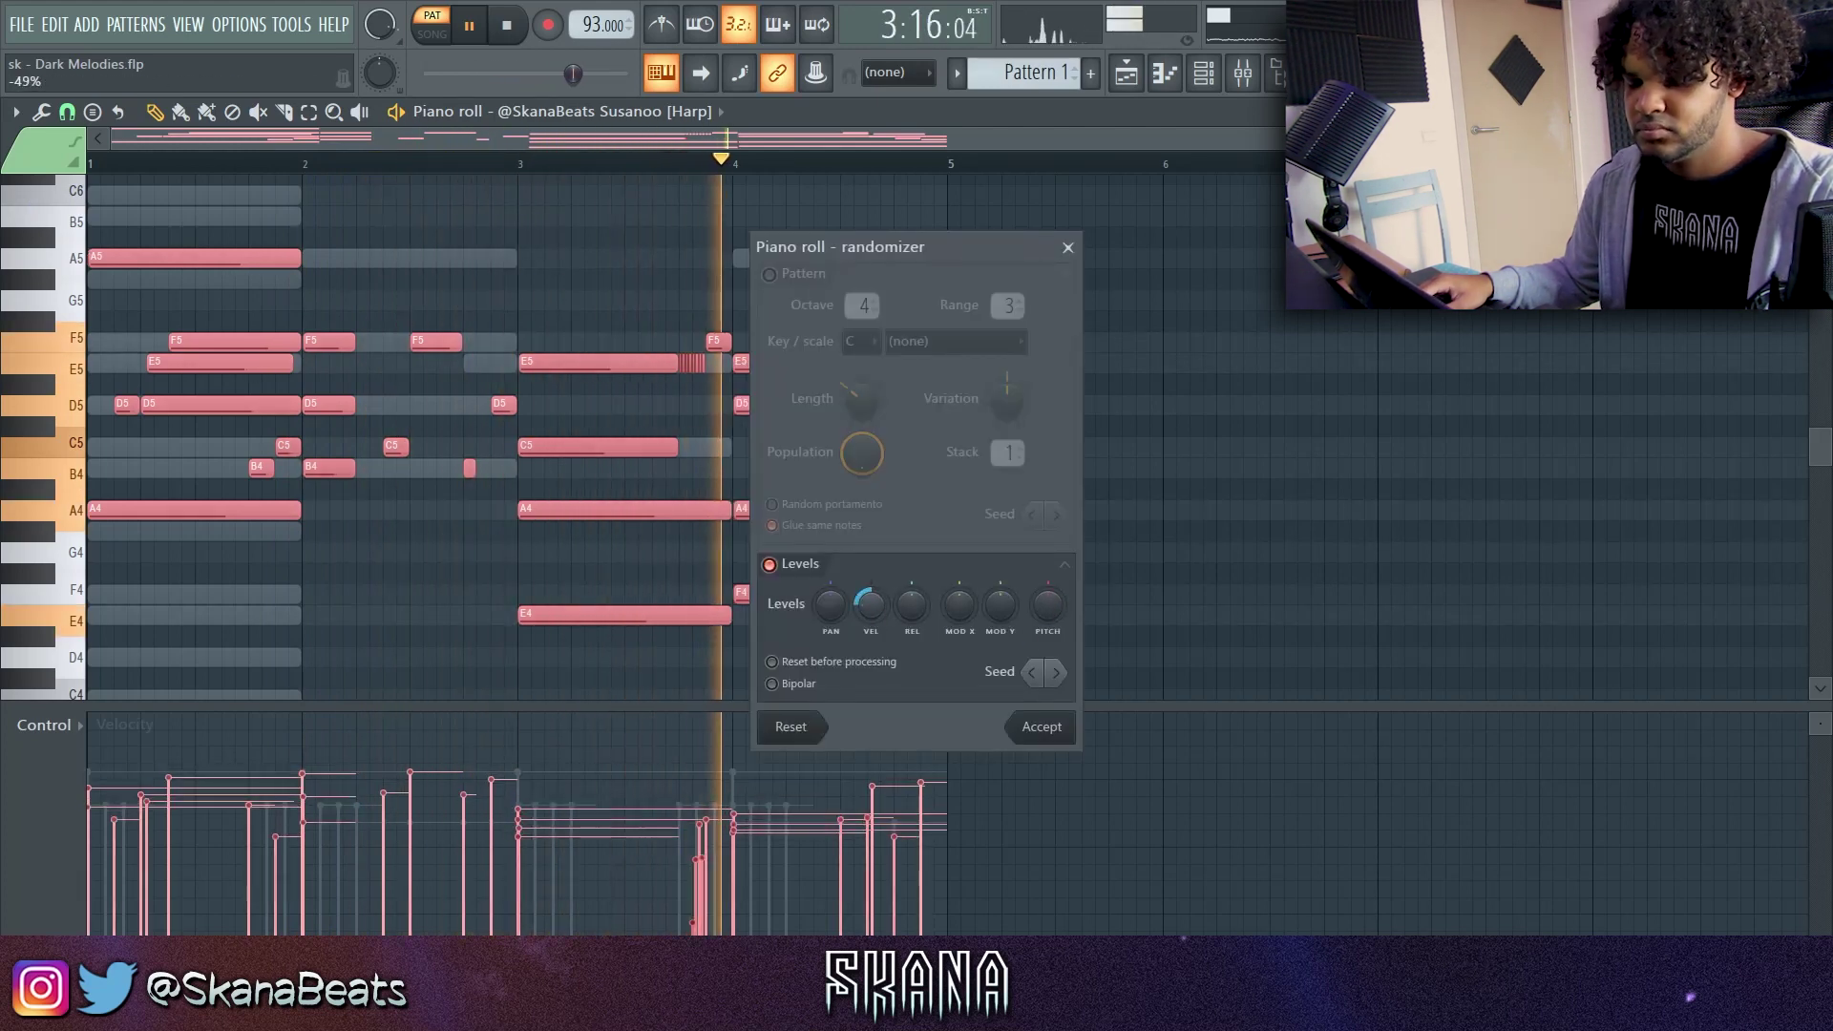
click(1037, 728)
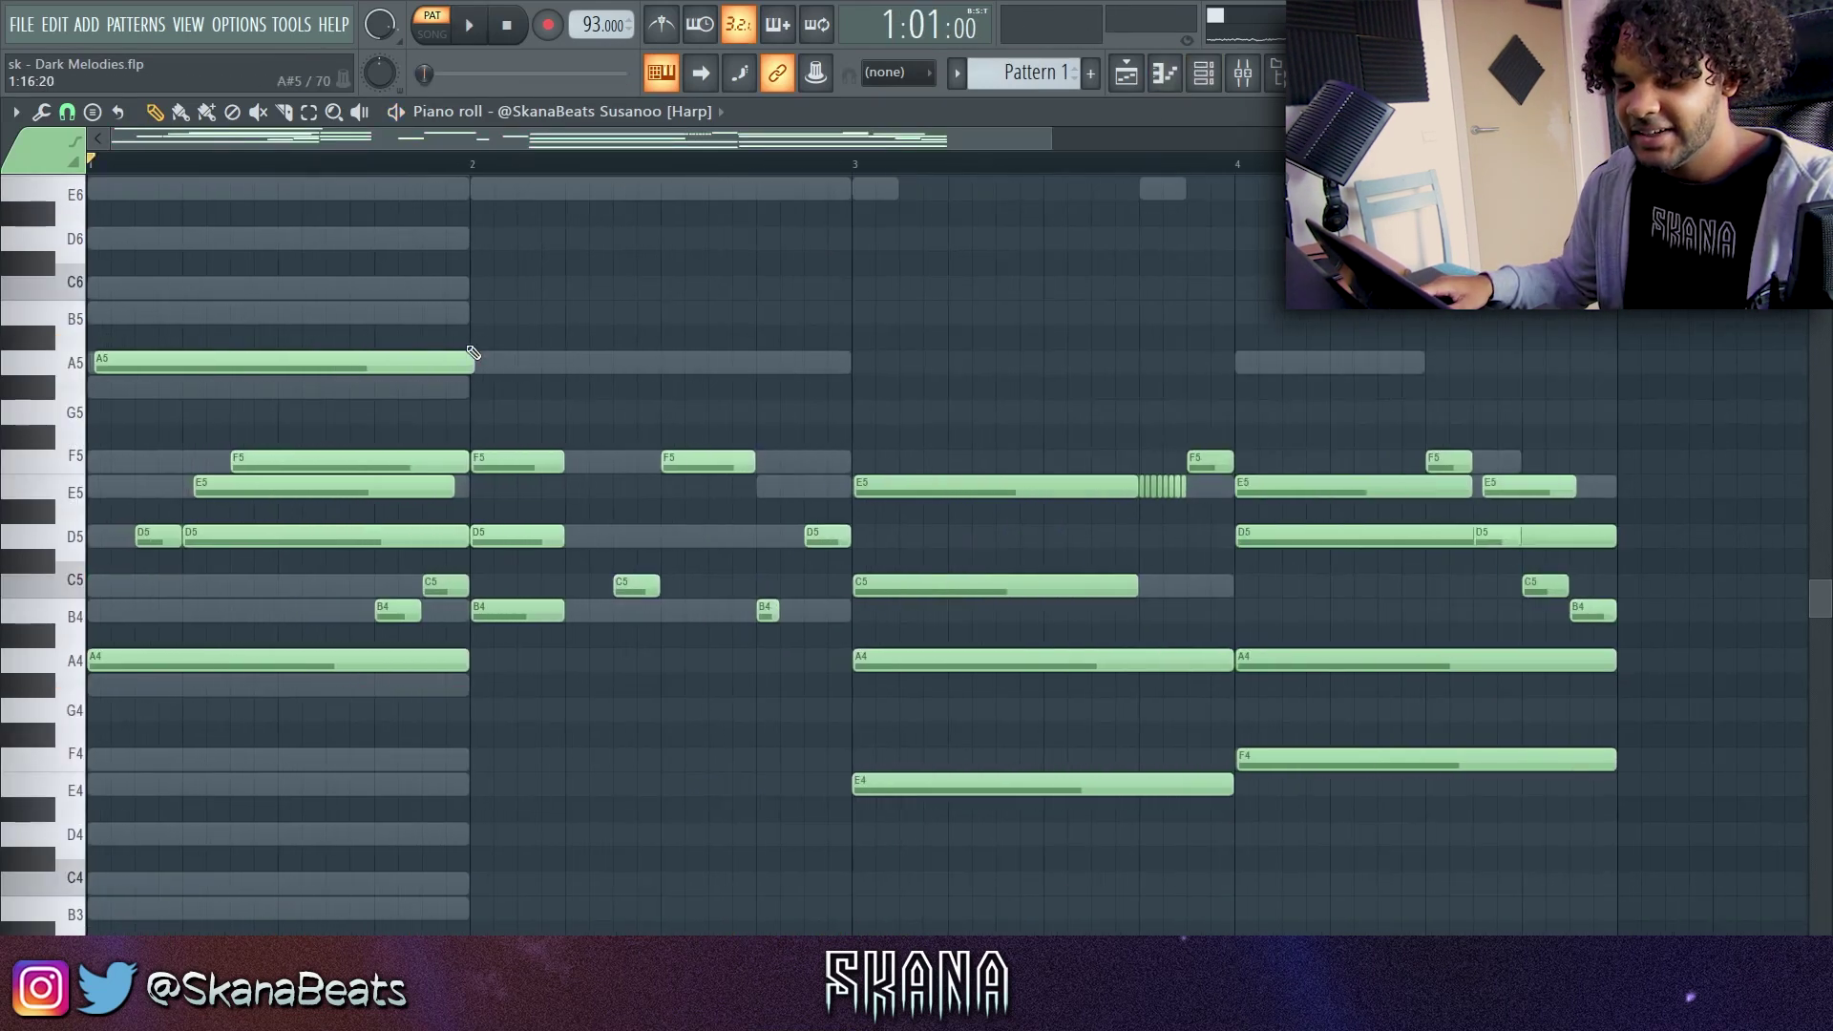
key(space)
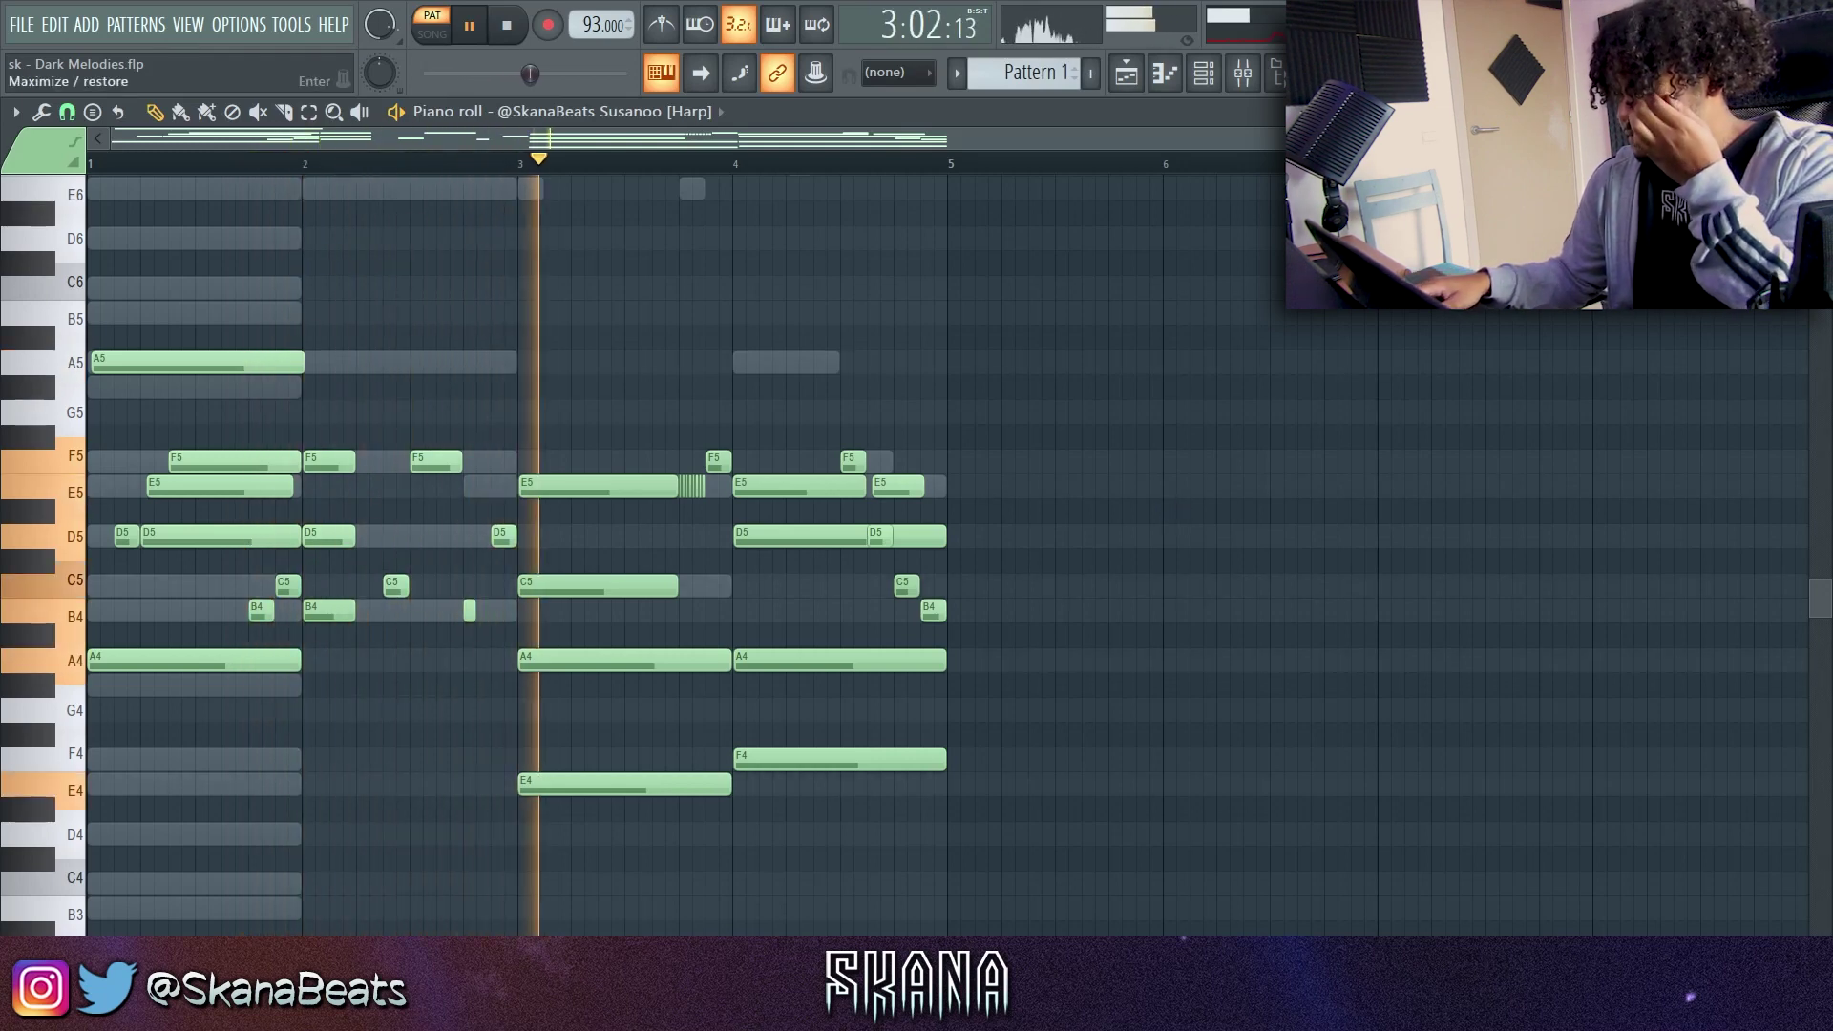
Load the Grandpa's Piano preset in Tape Cassette 2 on Insert 4 and set the effect's mix level to 27%
click(1816, 111)
click(1505, 243)
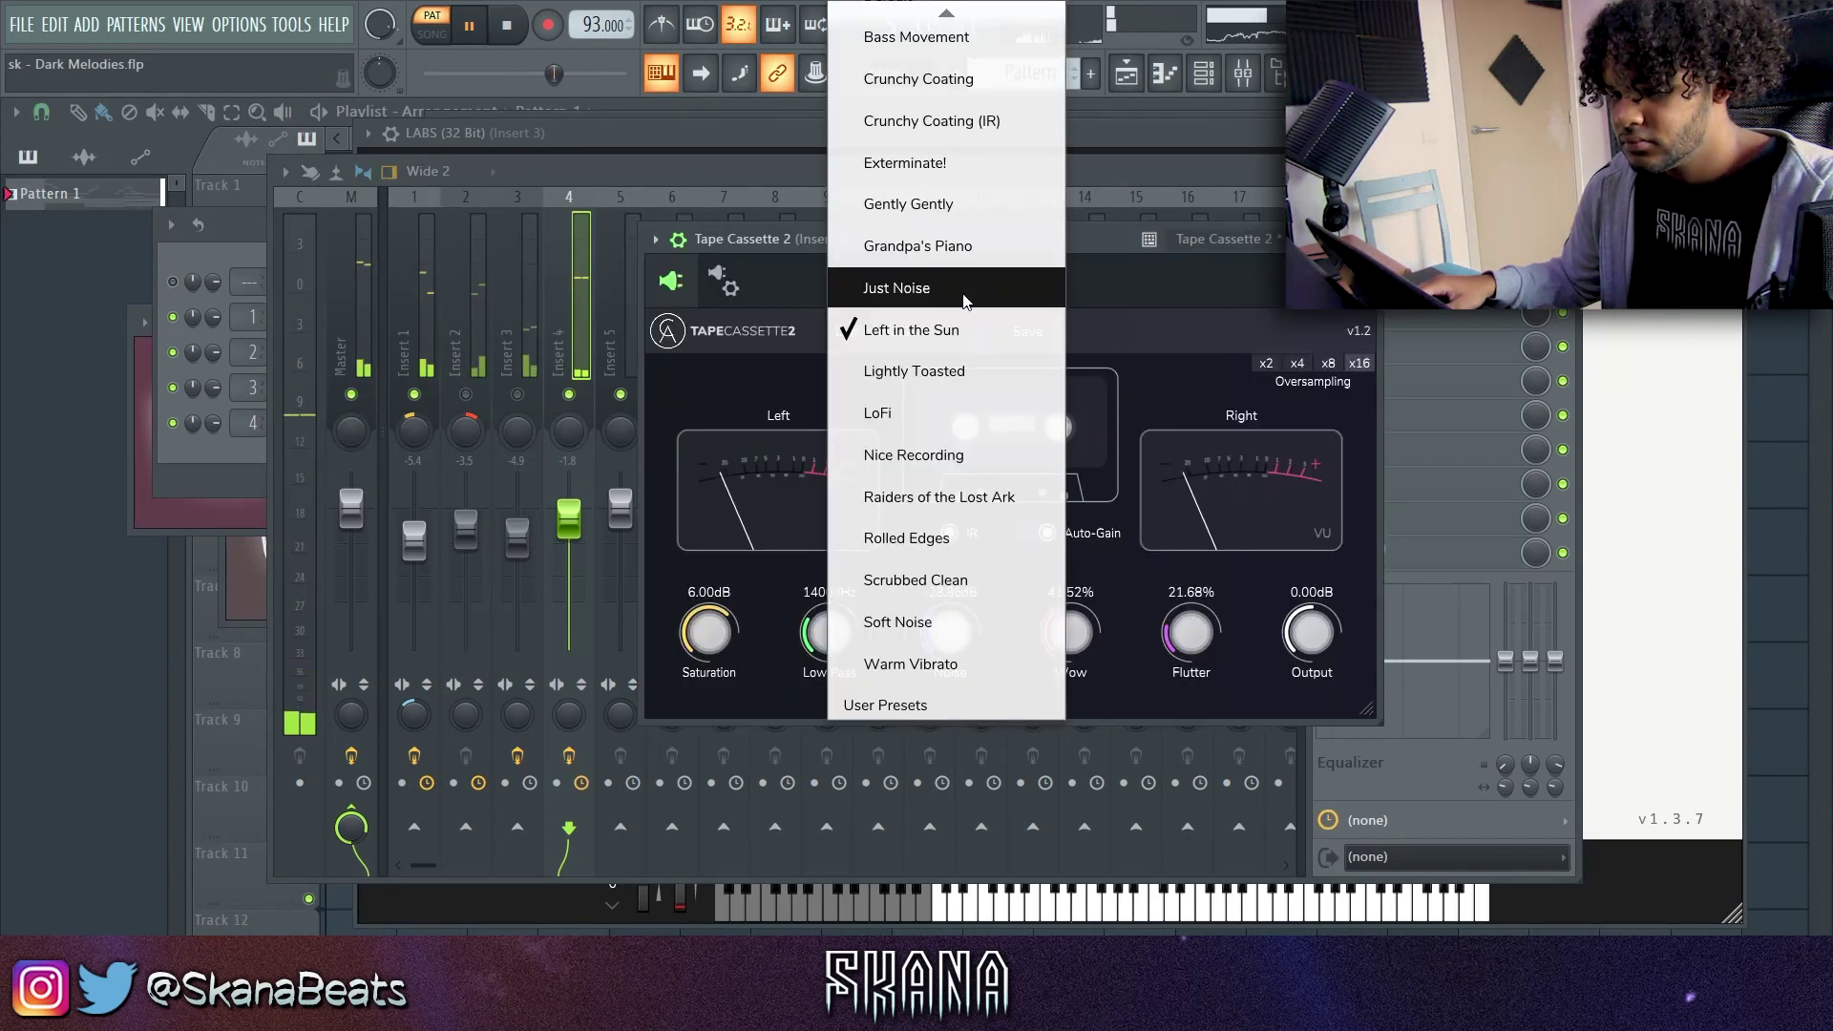
click(962, 288)
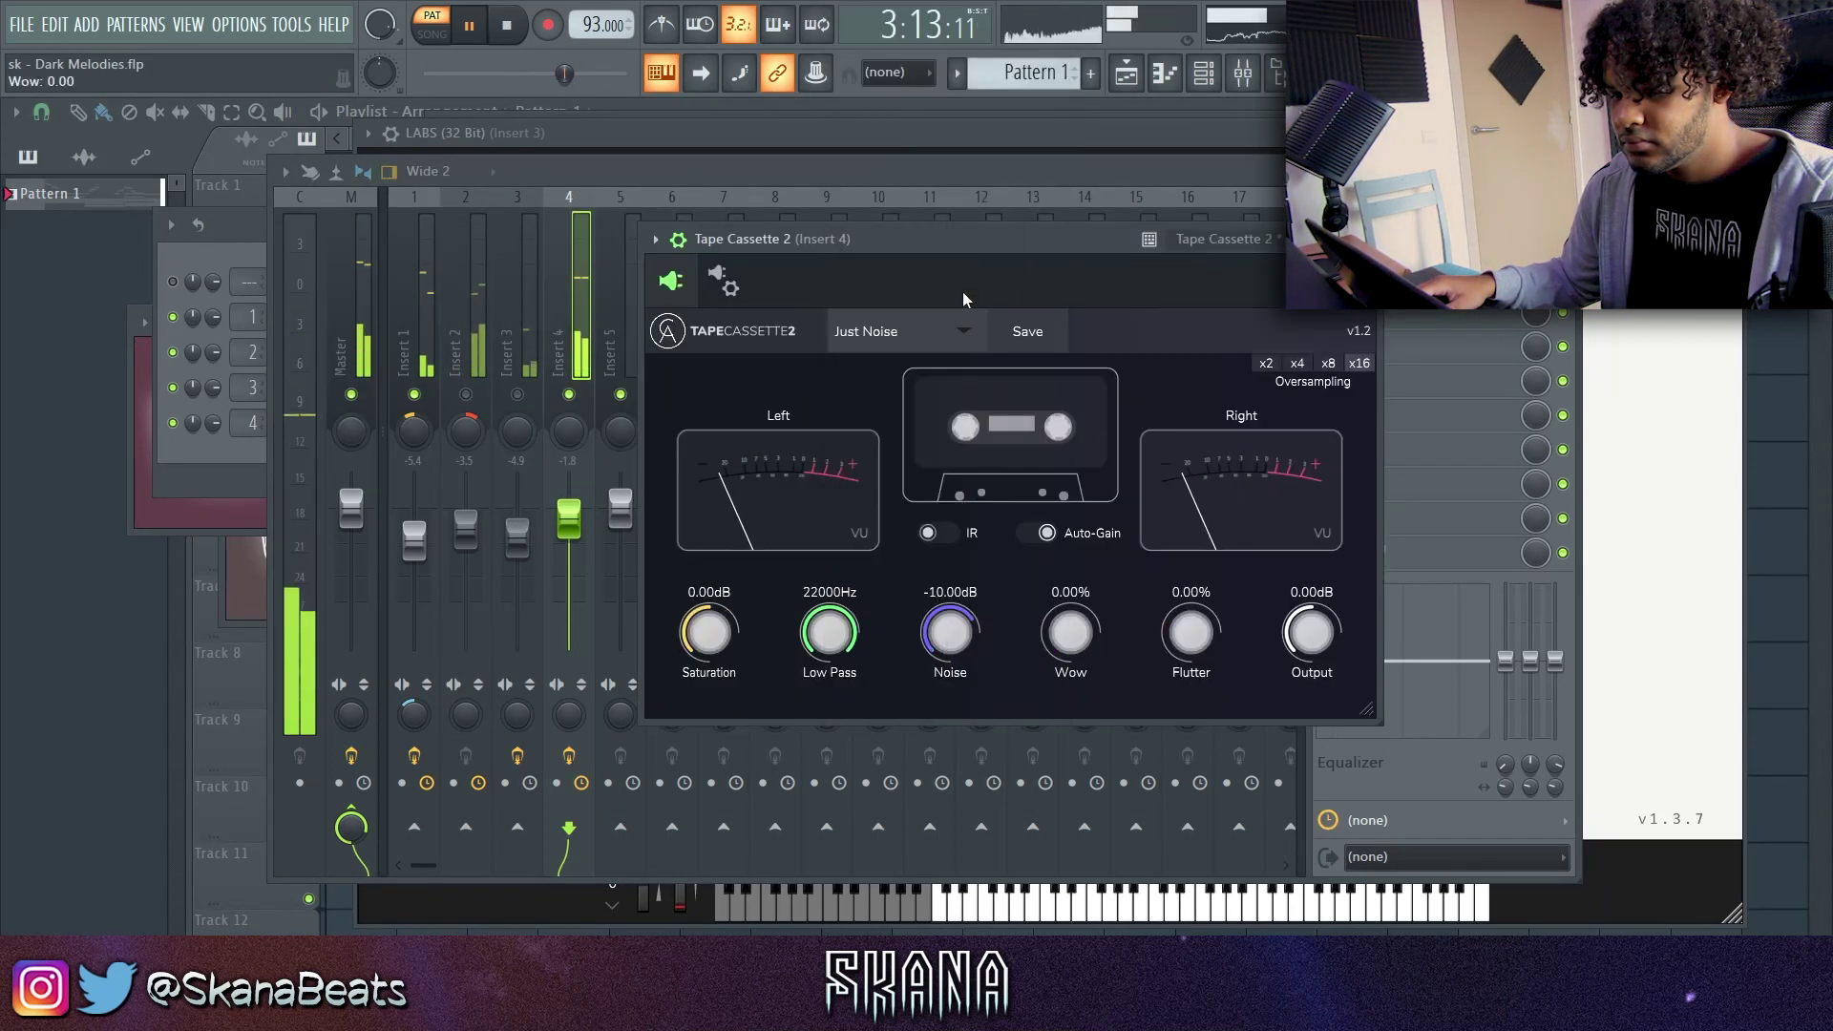
click(979, 331)
click(907, 282)
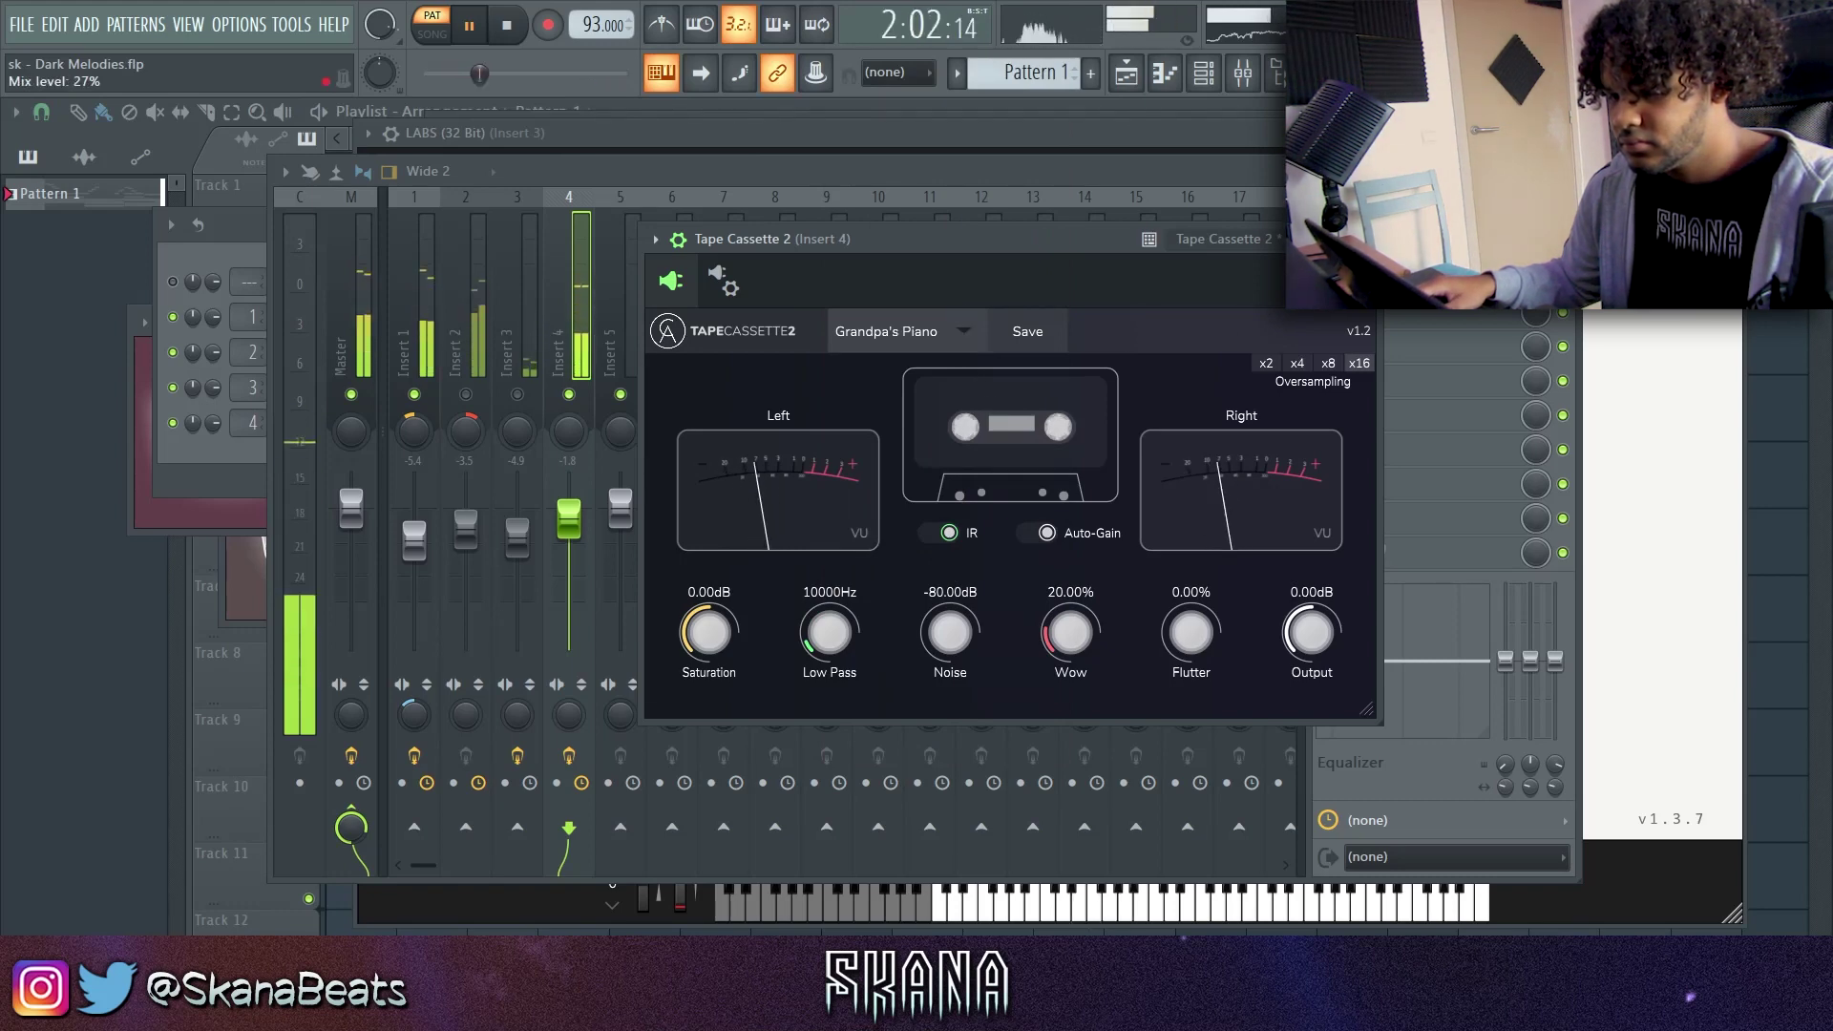
Close Tape Cassette 2, add Fruity Chorus to effect slot 4 of Insert 4 and close its window
click(1370, 239)
click(1356, 346)
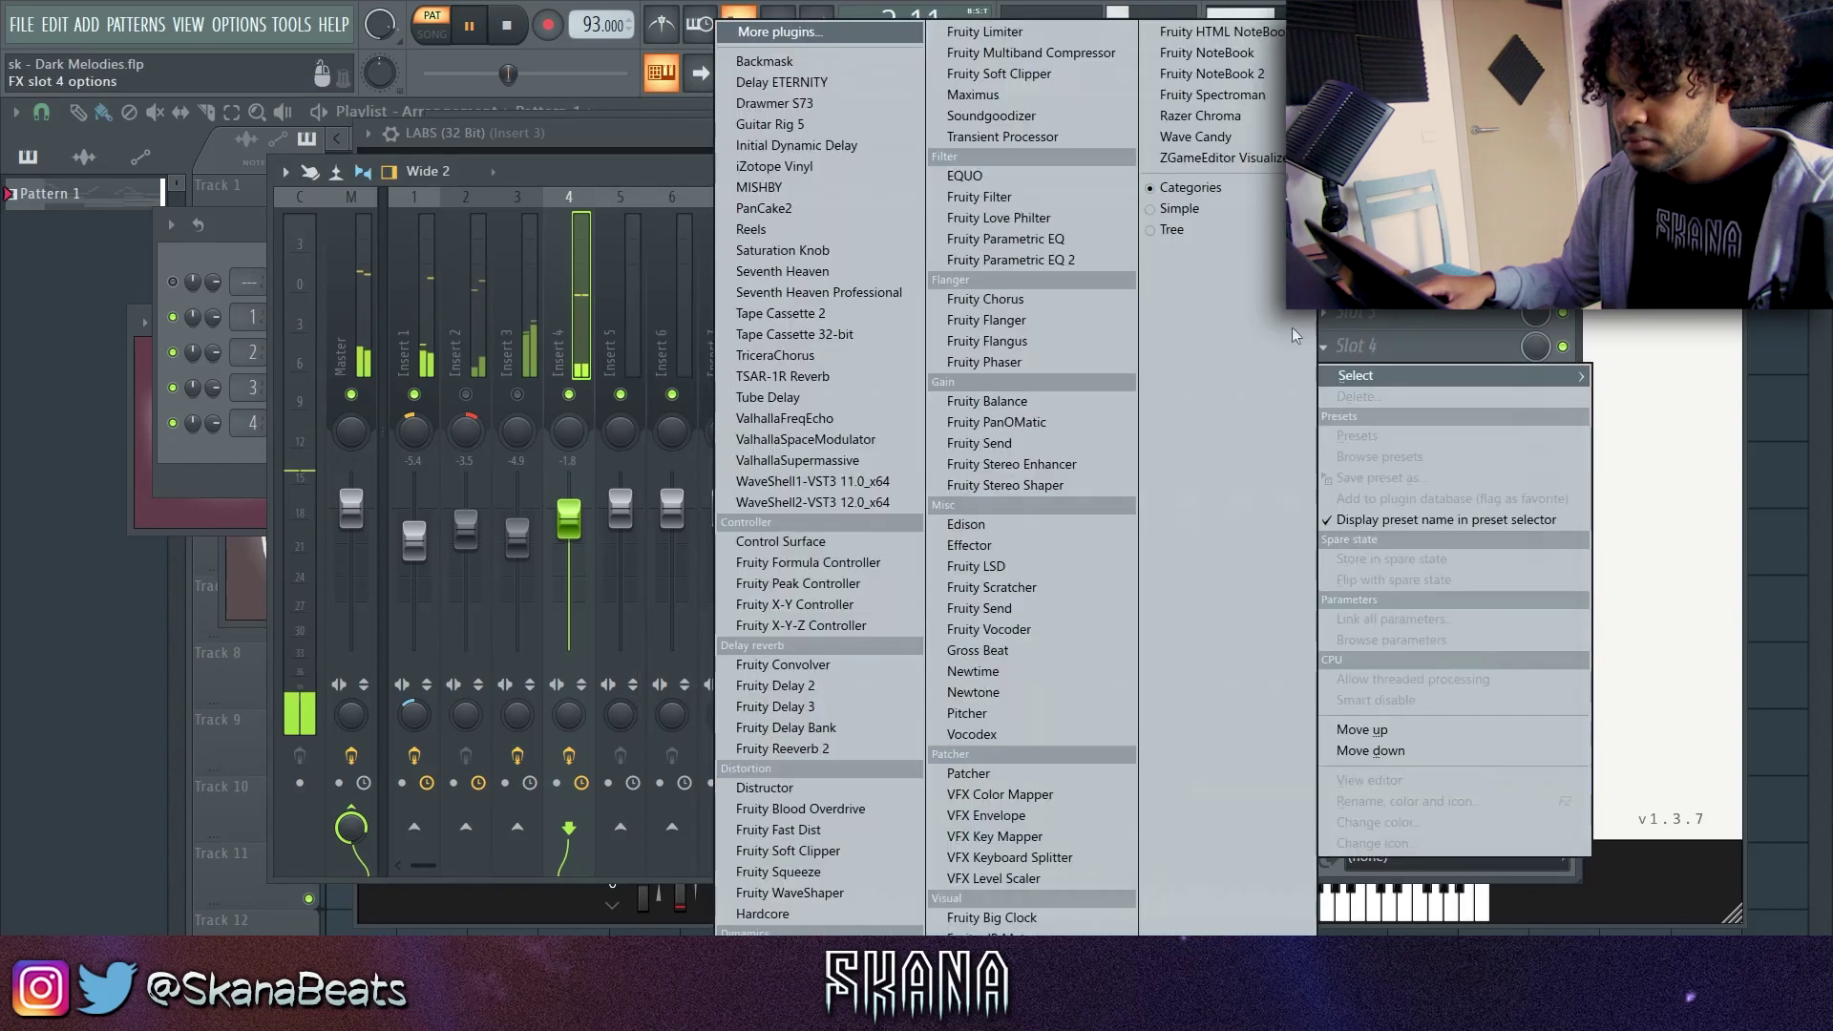
click(1031, 300)
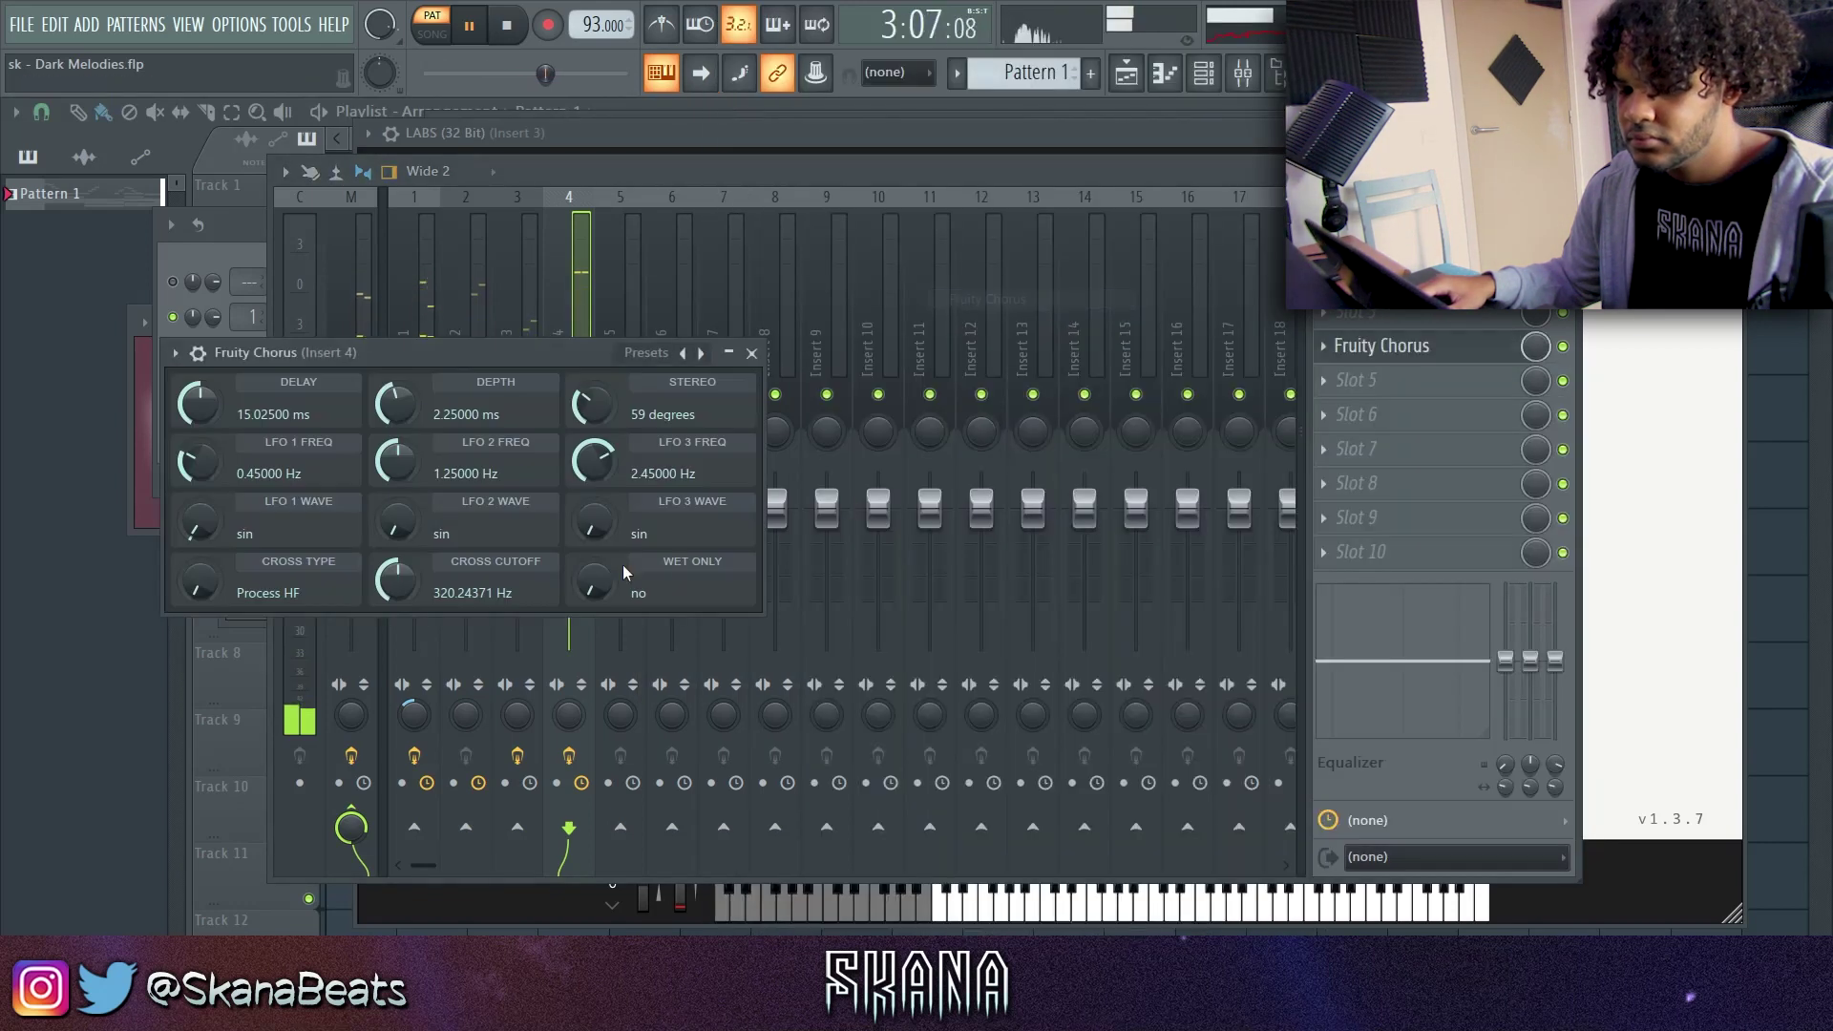
click(753, 353)
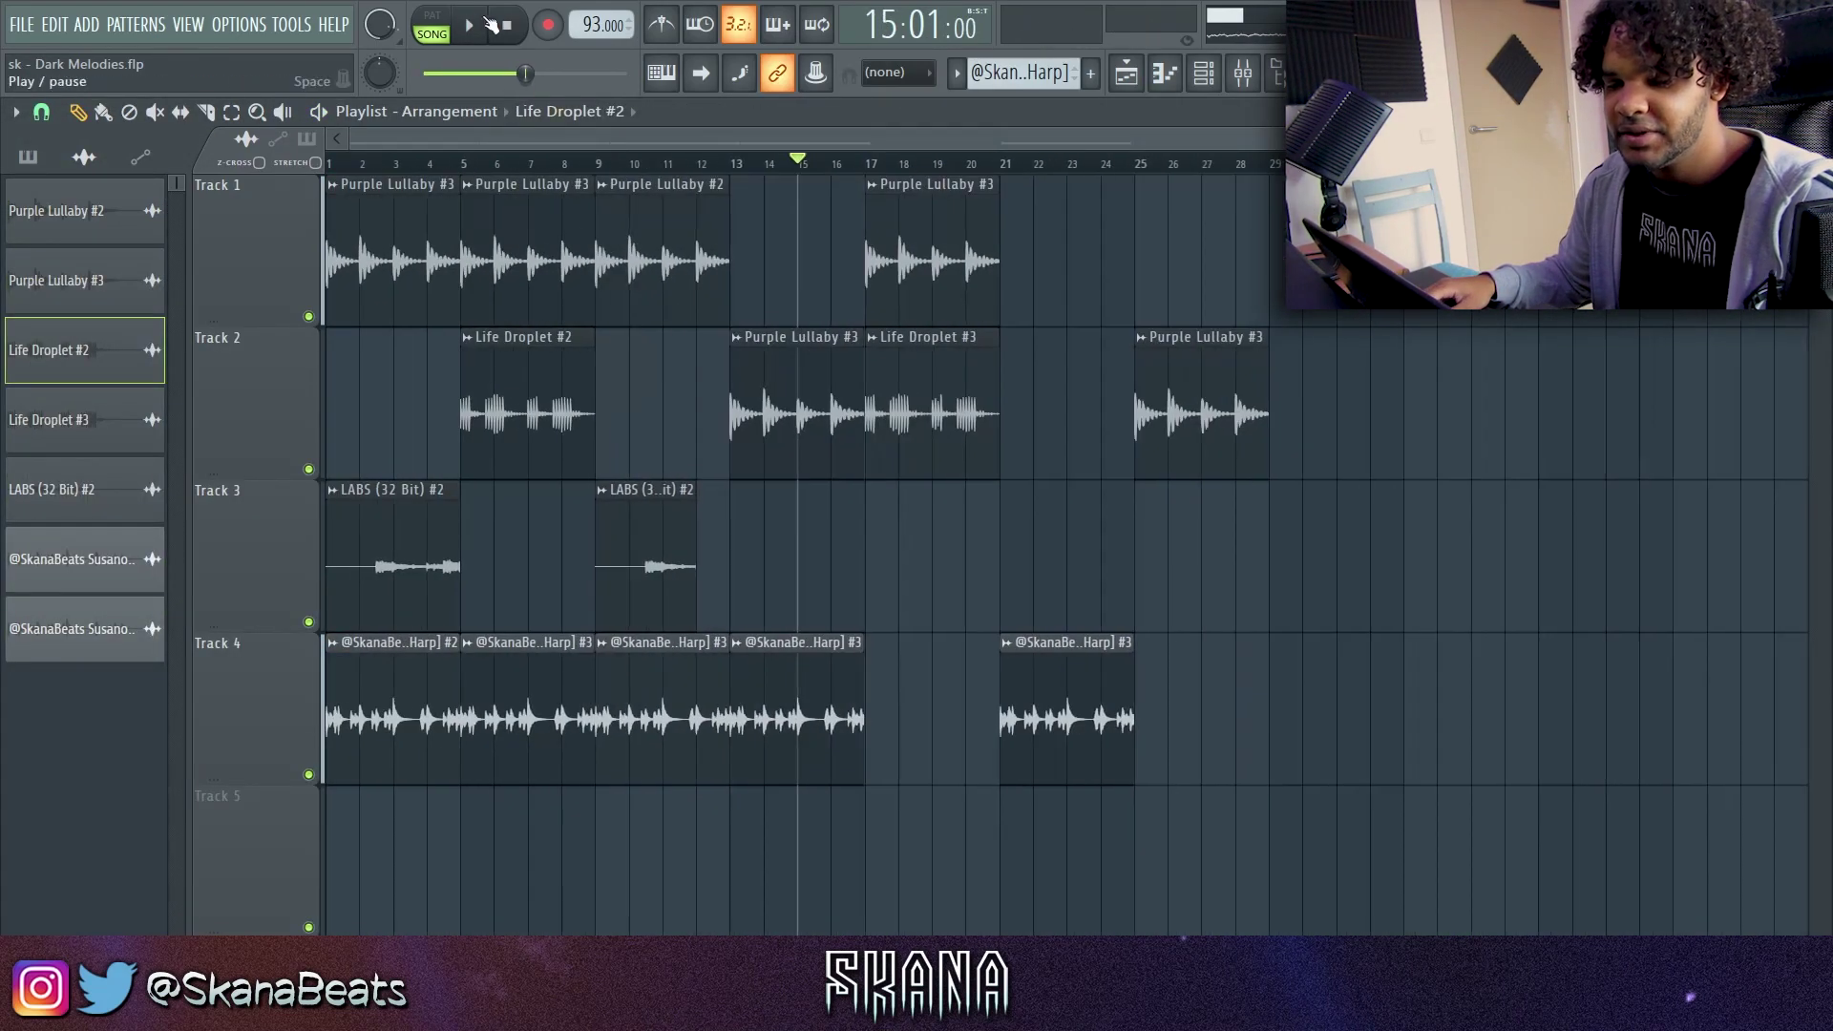
Select every clip in the playlist arrangement and consolidate them into one rendered audio clip
key(ctrl+a)
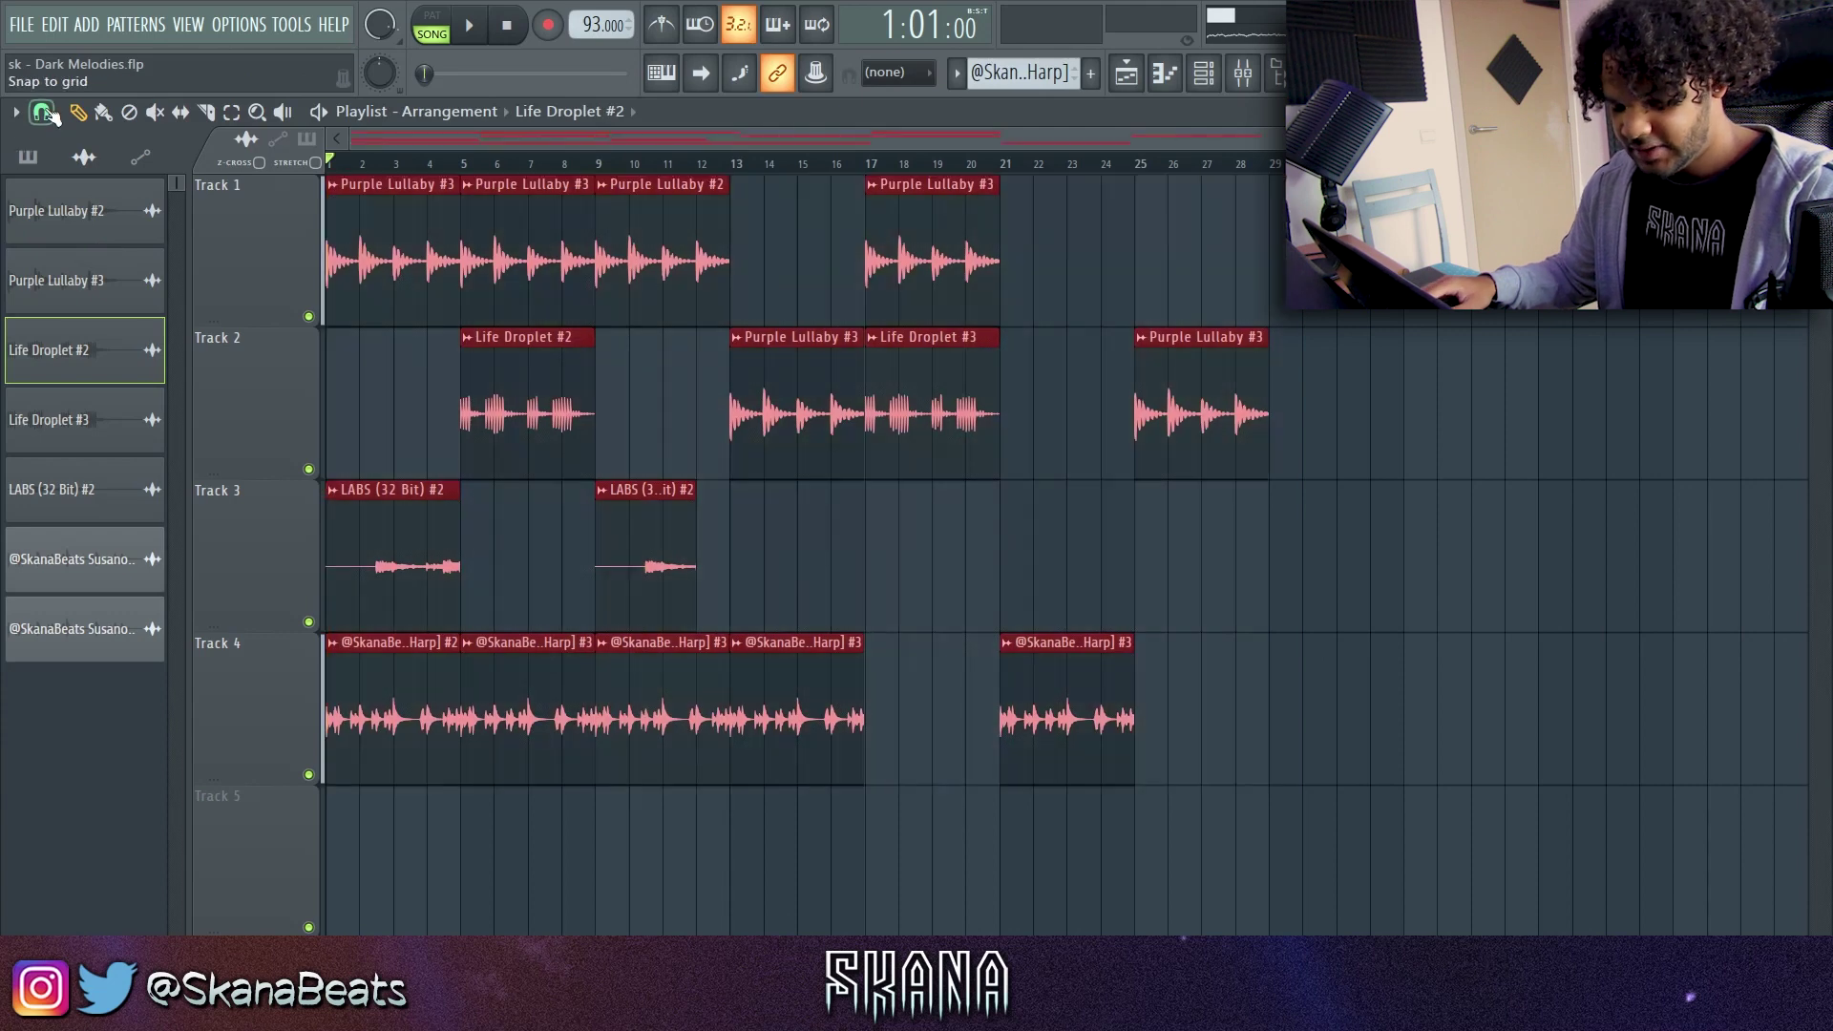
key(ctrl+alt+c)
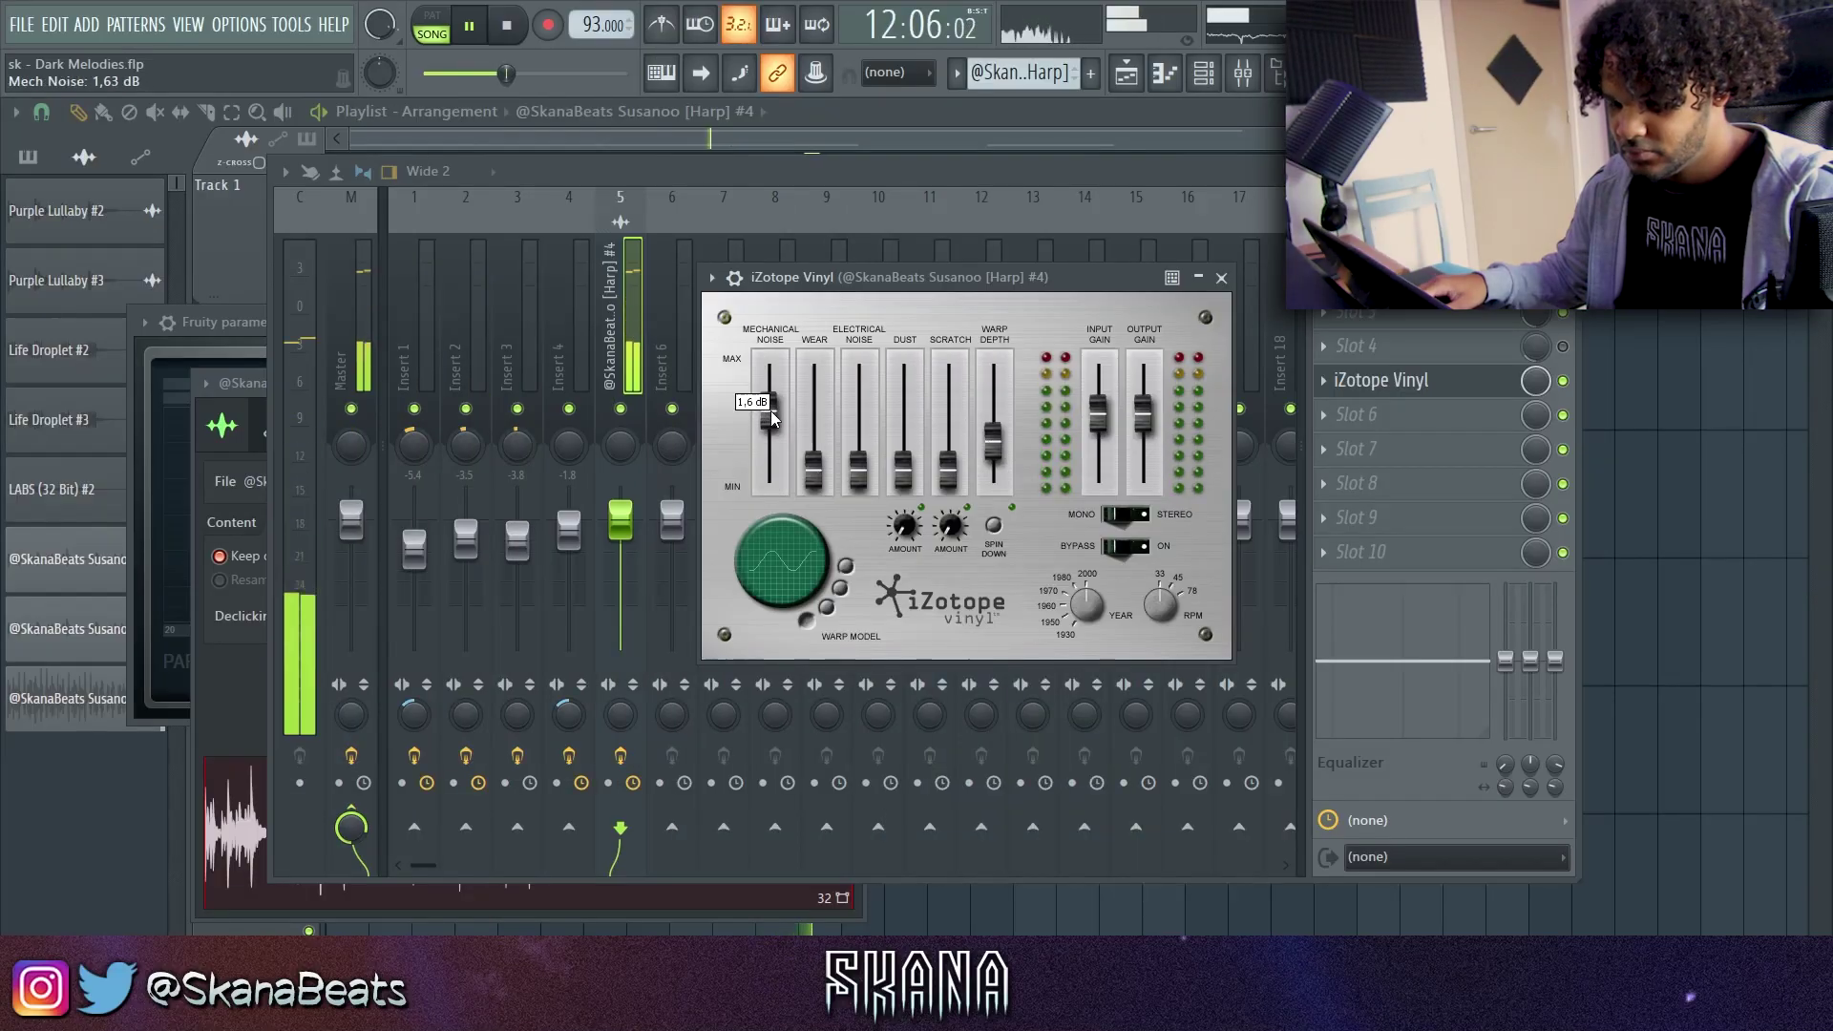
Set iZotope Vinyl's mechanical noise to -22.35 dB and wear to 10.20%, and adjust its warp depth
drag(770, 411, 766, 460)
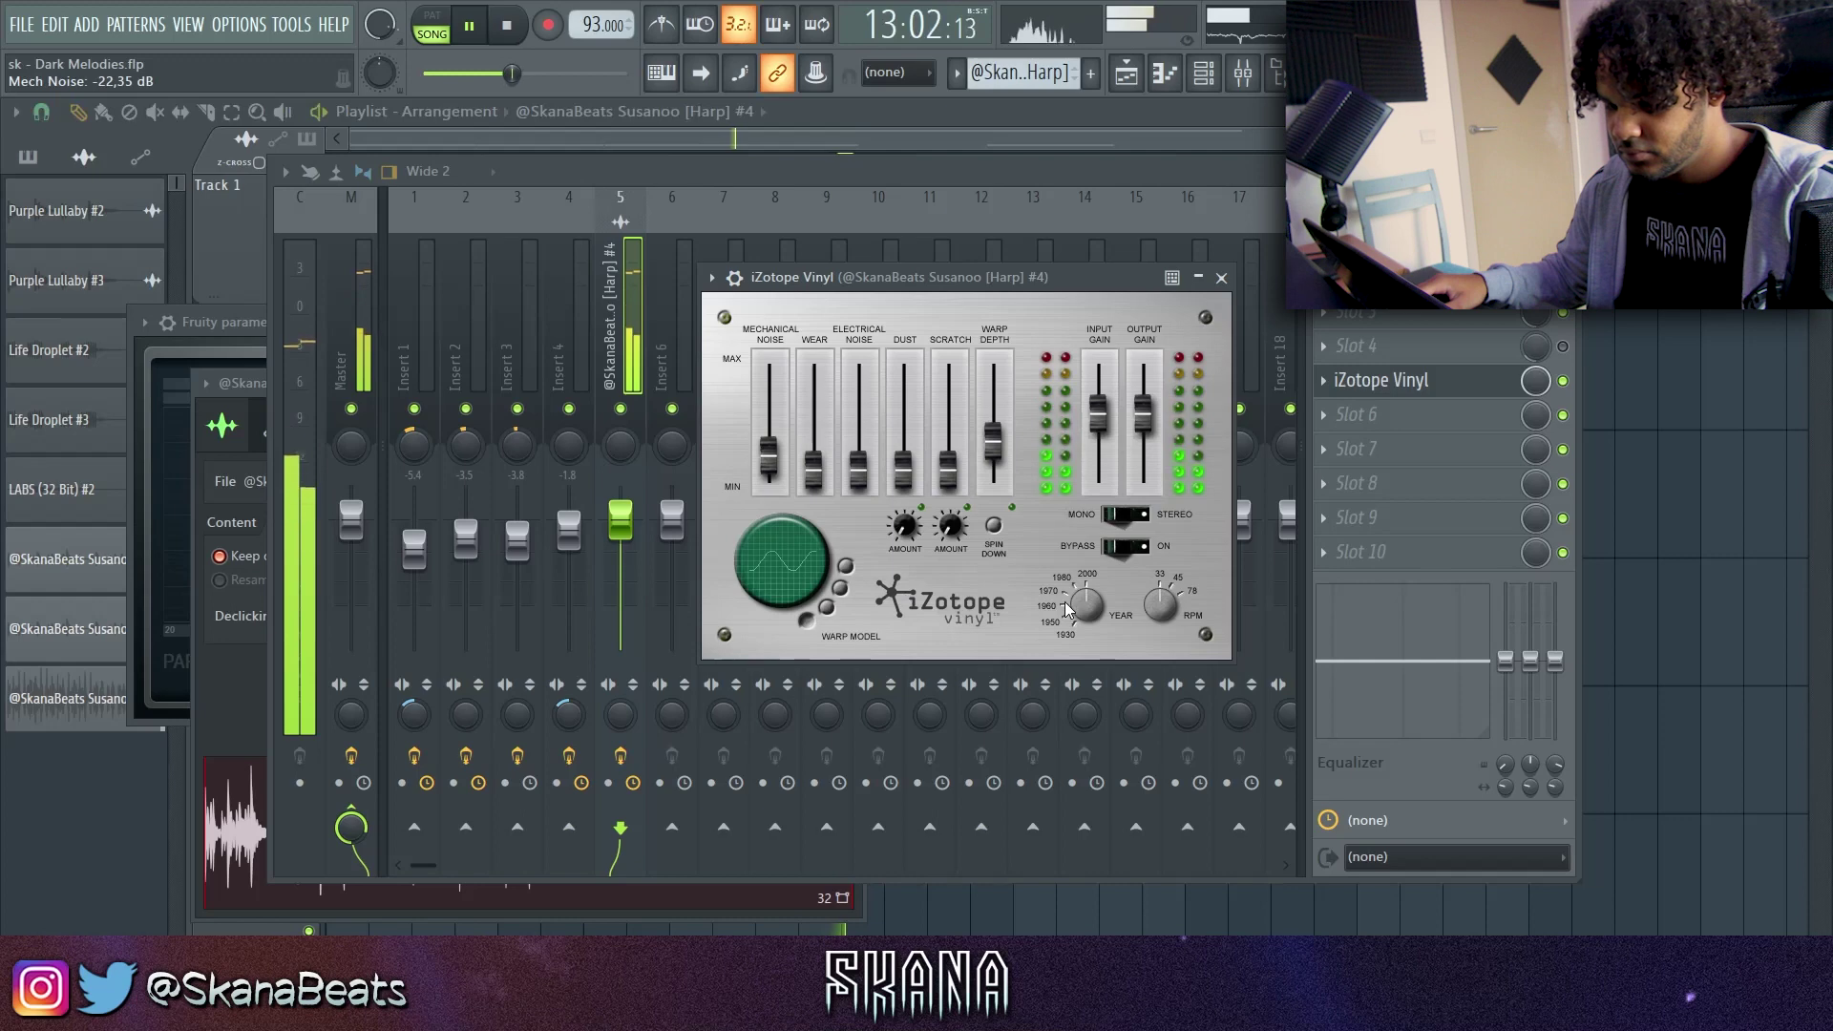
mouse_move(813, 468)
mouse_down()
mouse_move(840, 432)
mouse_move(827, 461)
mouse_up()
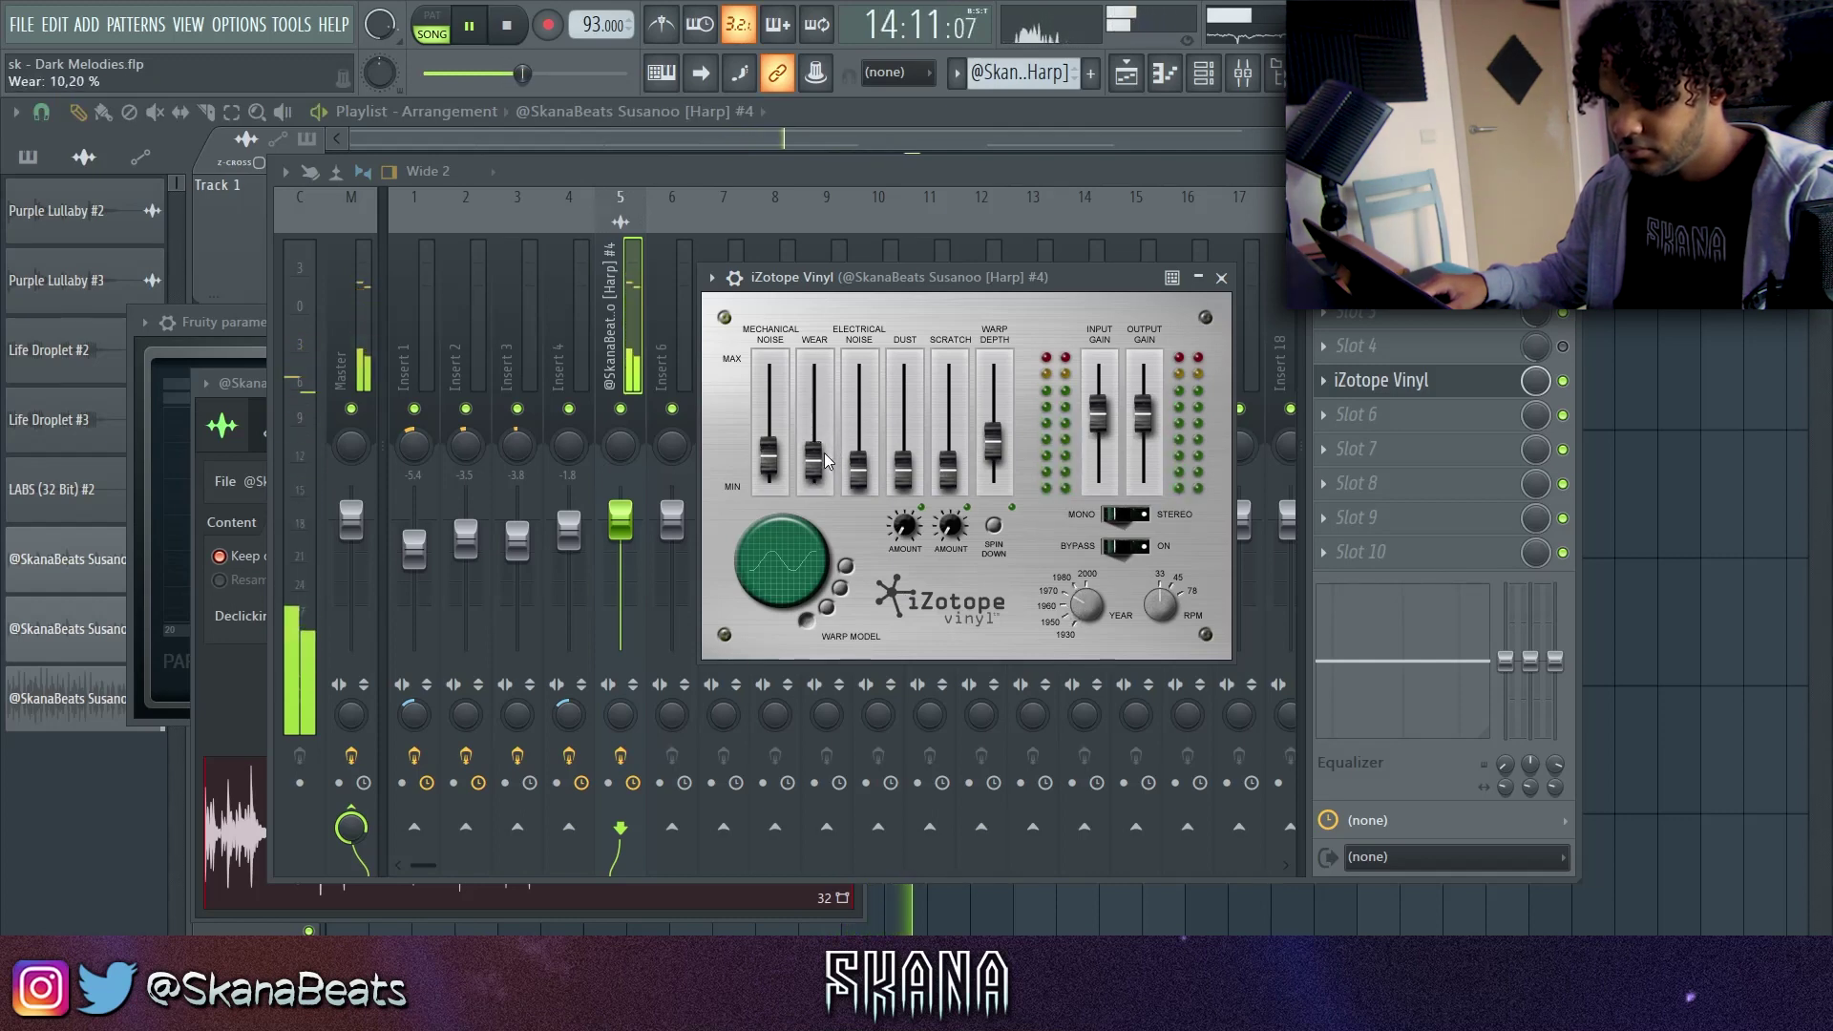
mouse_move(999, 459)
mouse_down()
mouse_move(997, 474)
mouse_move(1003, 437)
mouse_move(995, 465)
mouse_up()
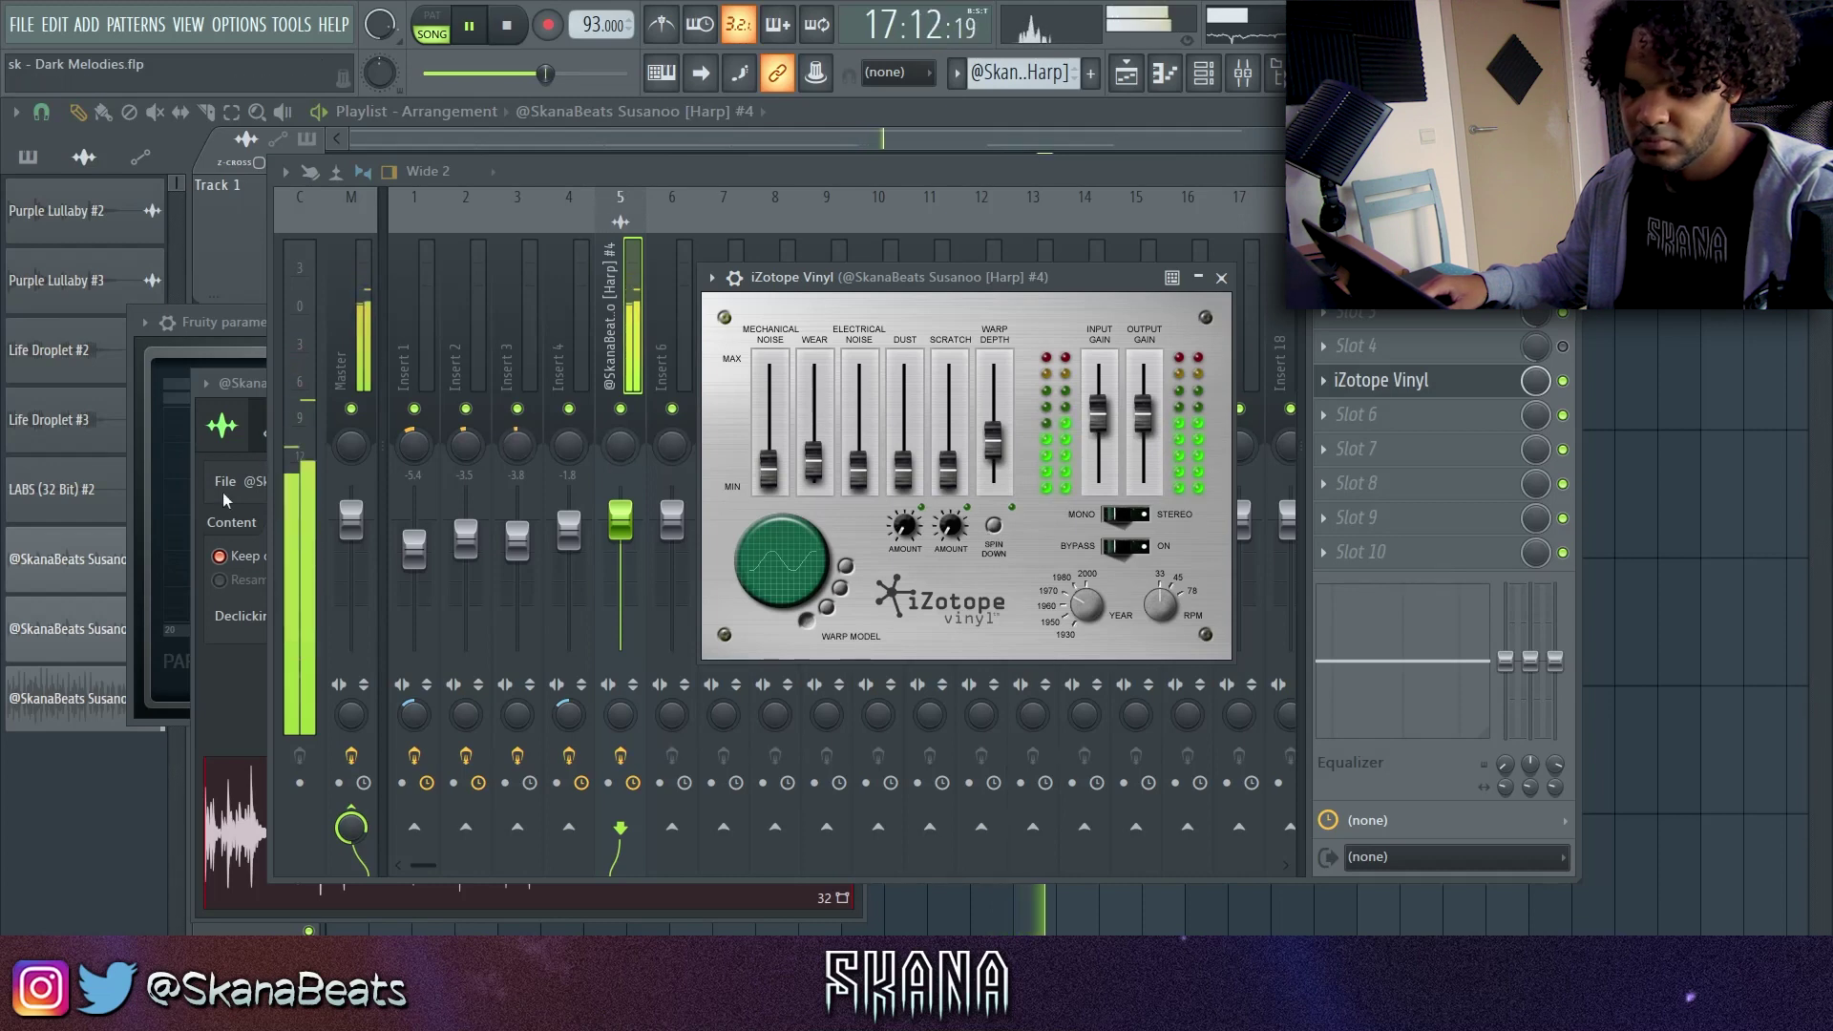
Open Fruity parametric EQ 2 in slot 2 of Insert 5 and move the low-cut band down and the high-cut band up
click(1379, 276)
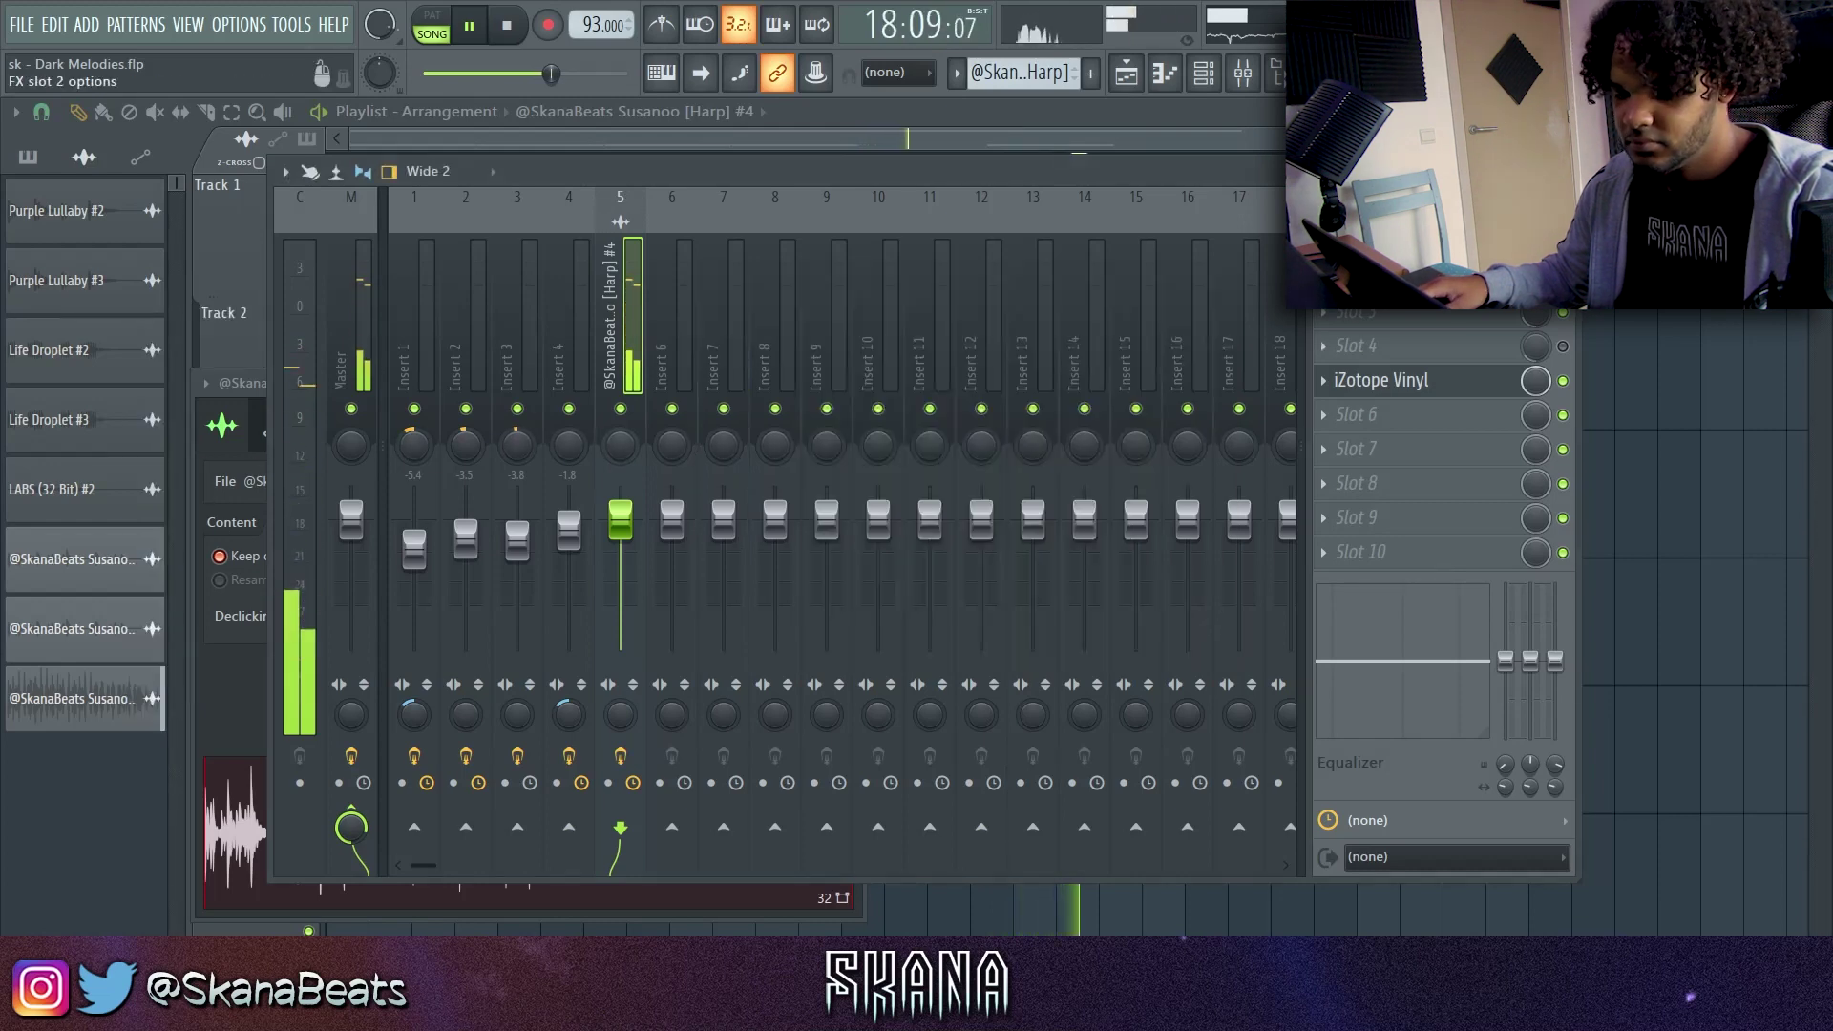
drag(625, 515, 638, 516)
drag(242, 515, 220, 514)
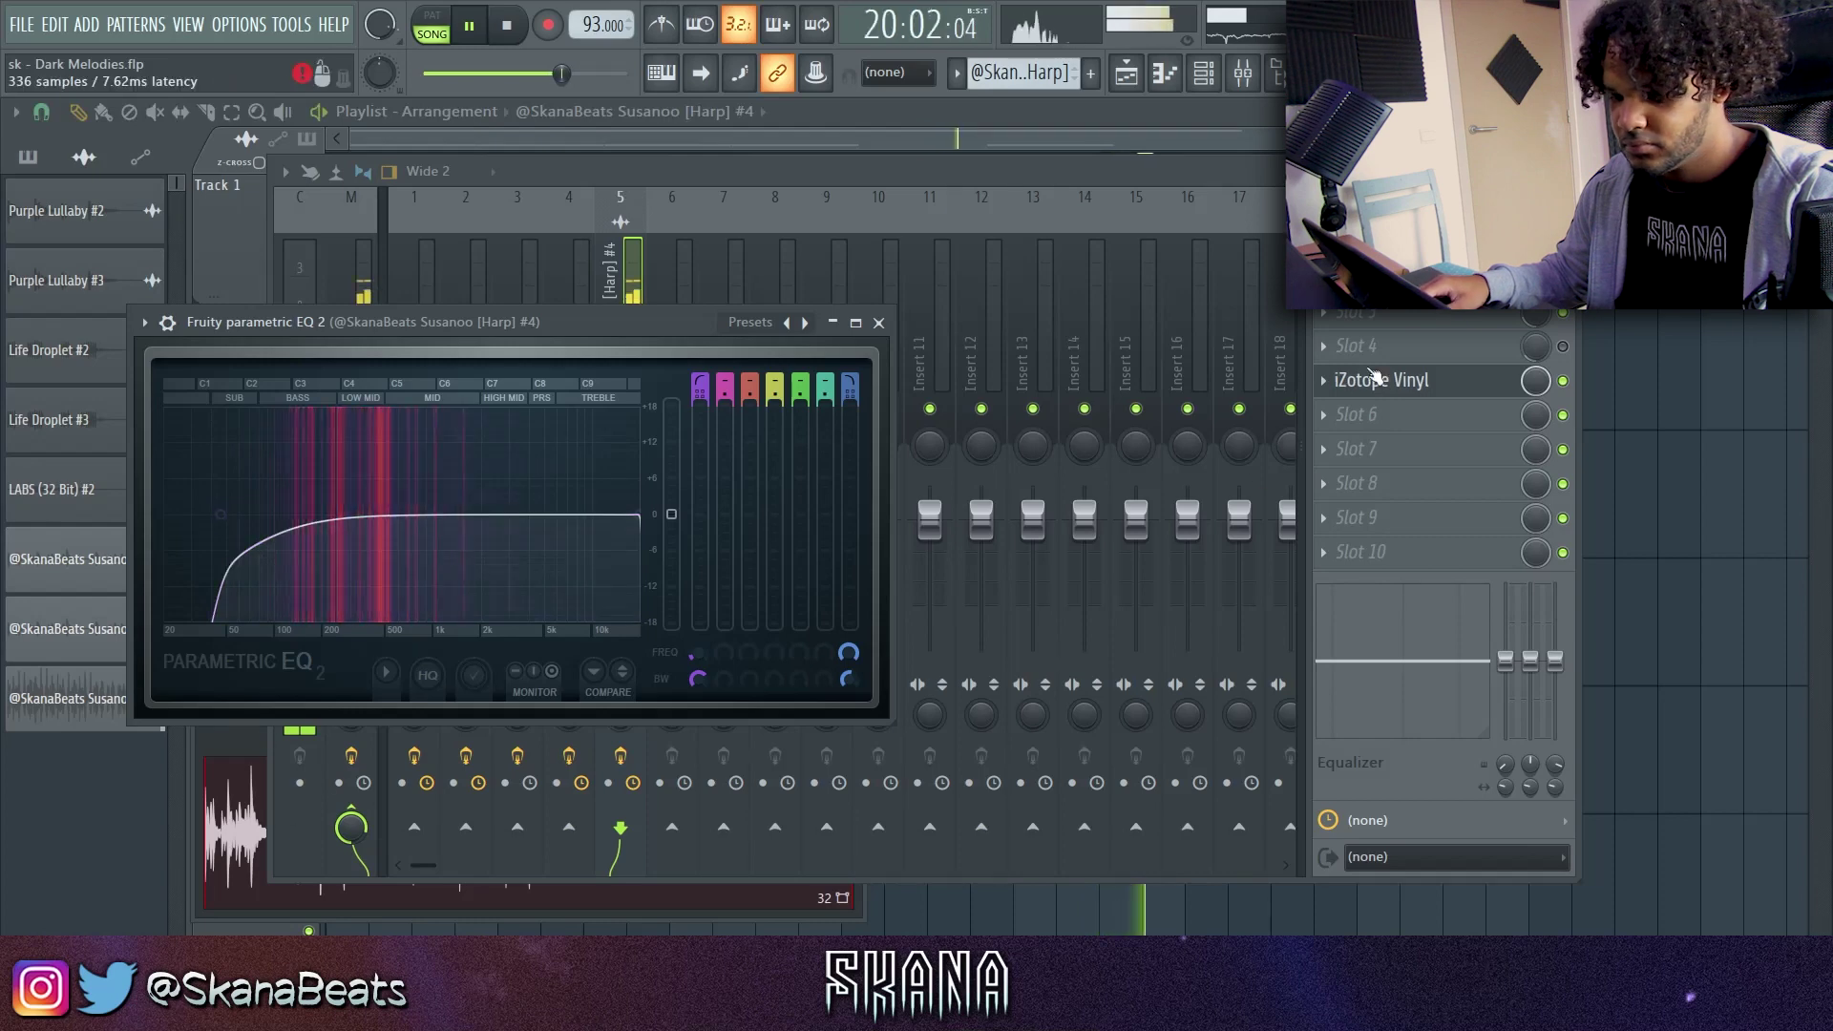
Add a second Fruity parametric EQ 2 in slot 3 and cut the low mids slightly with band 3
click(1356, 313)
click(993, 265)
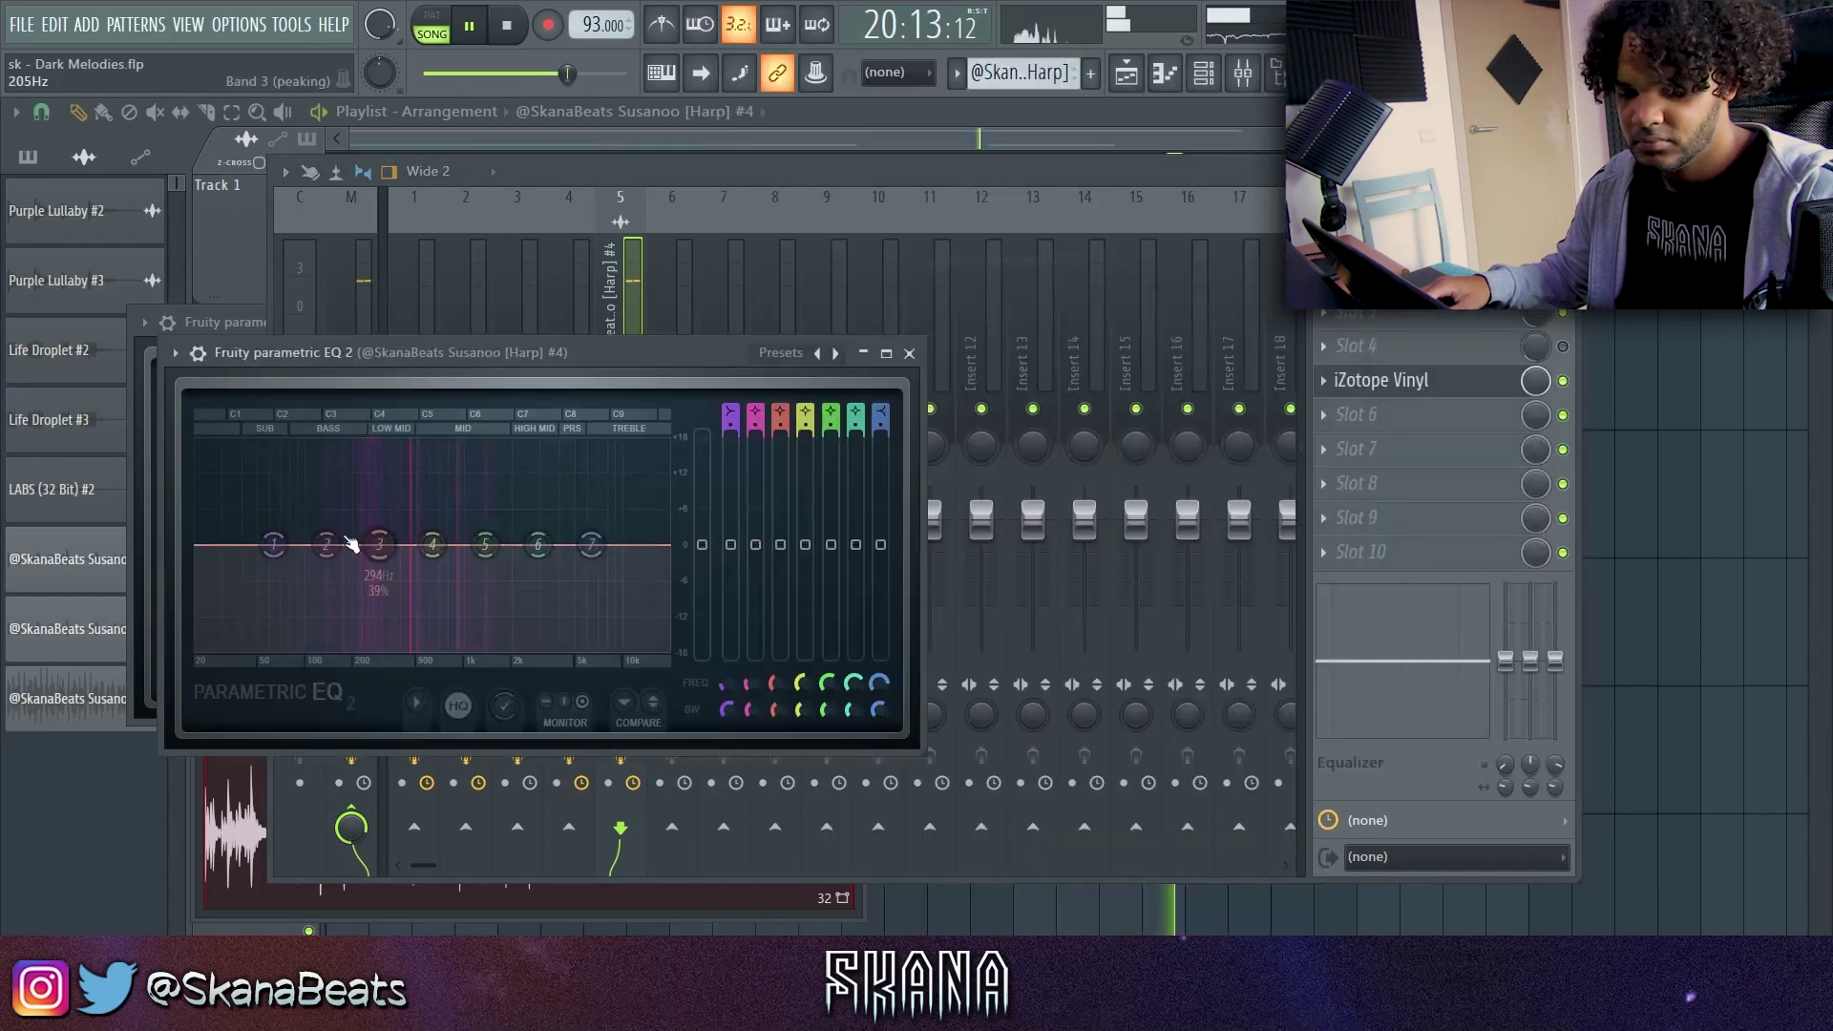
mouse_move(382, 549)
mouse_down()
mouse_move(408, 592)
mouse_move(408, 565)
mouse_up()
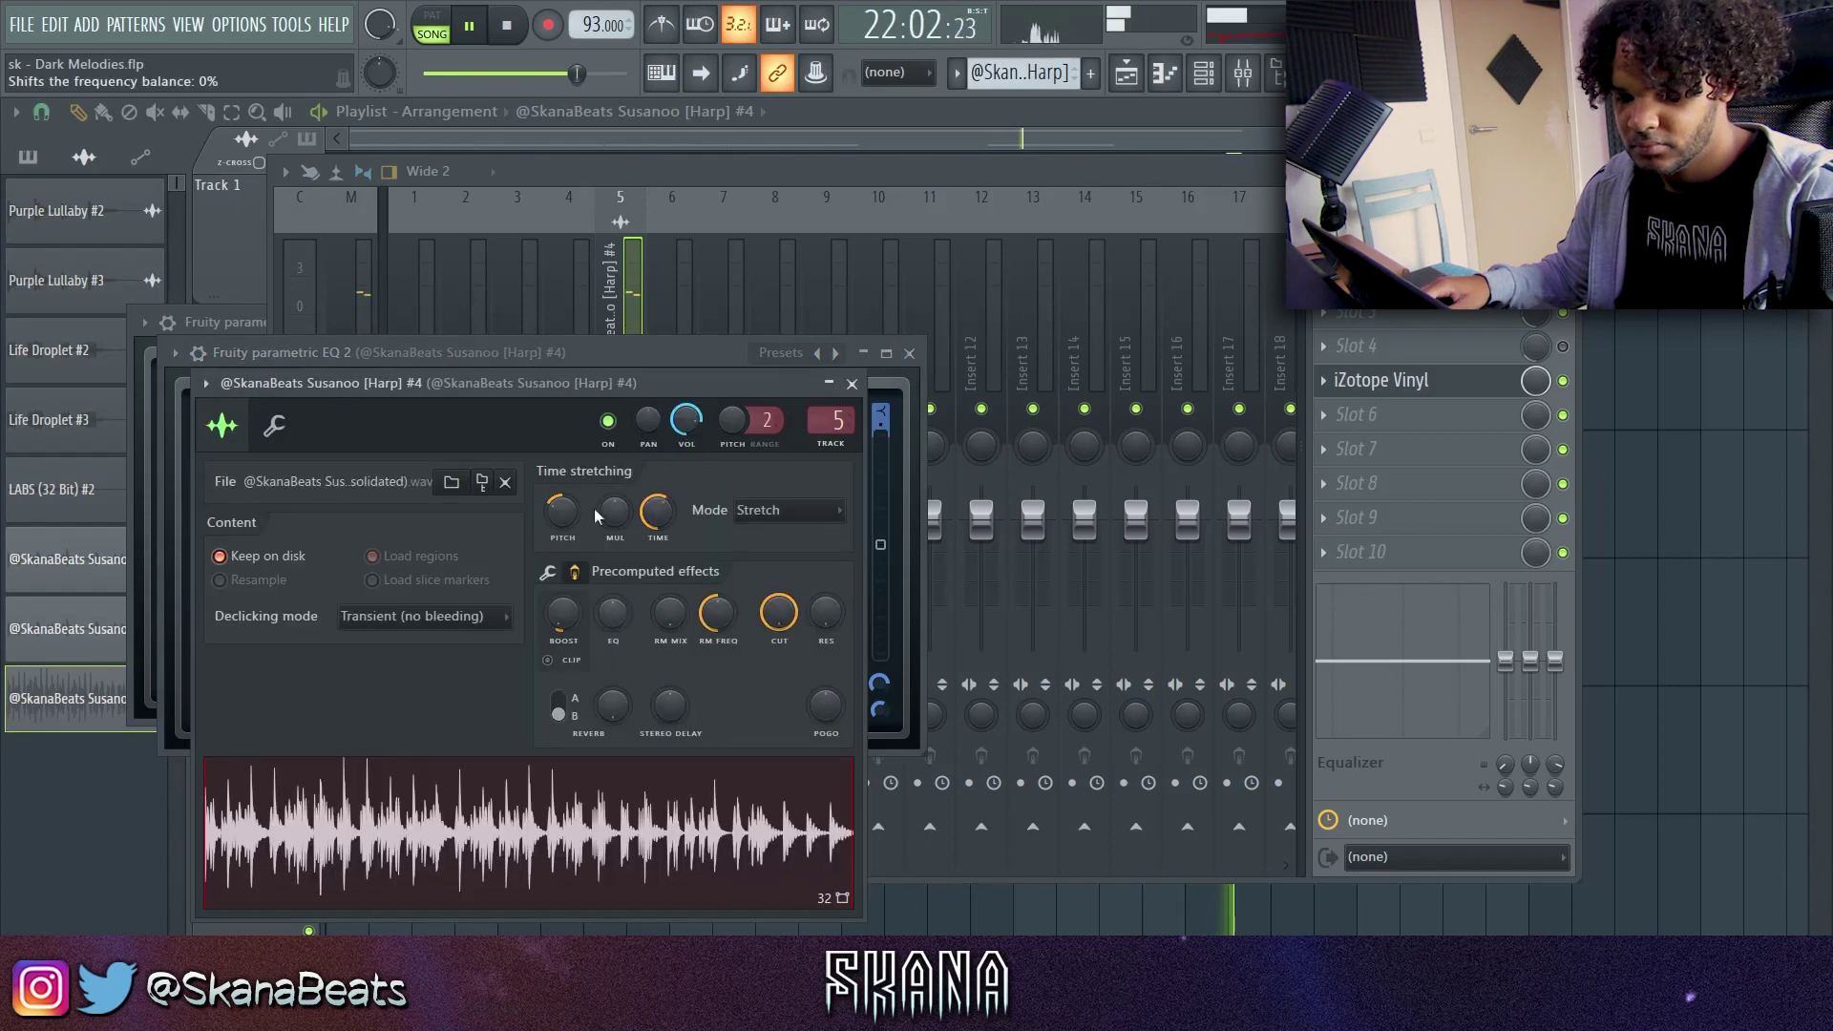
Lower the consolidated Susanoo harp clip's pitch shift to -500 cents
drag(534, 383, 900, 238)
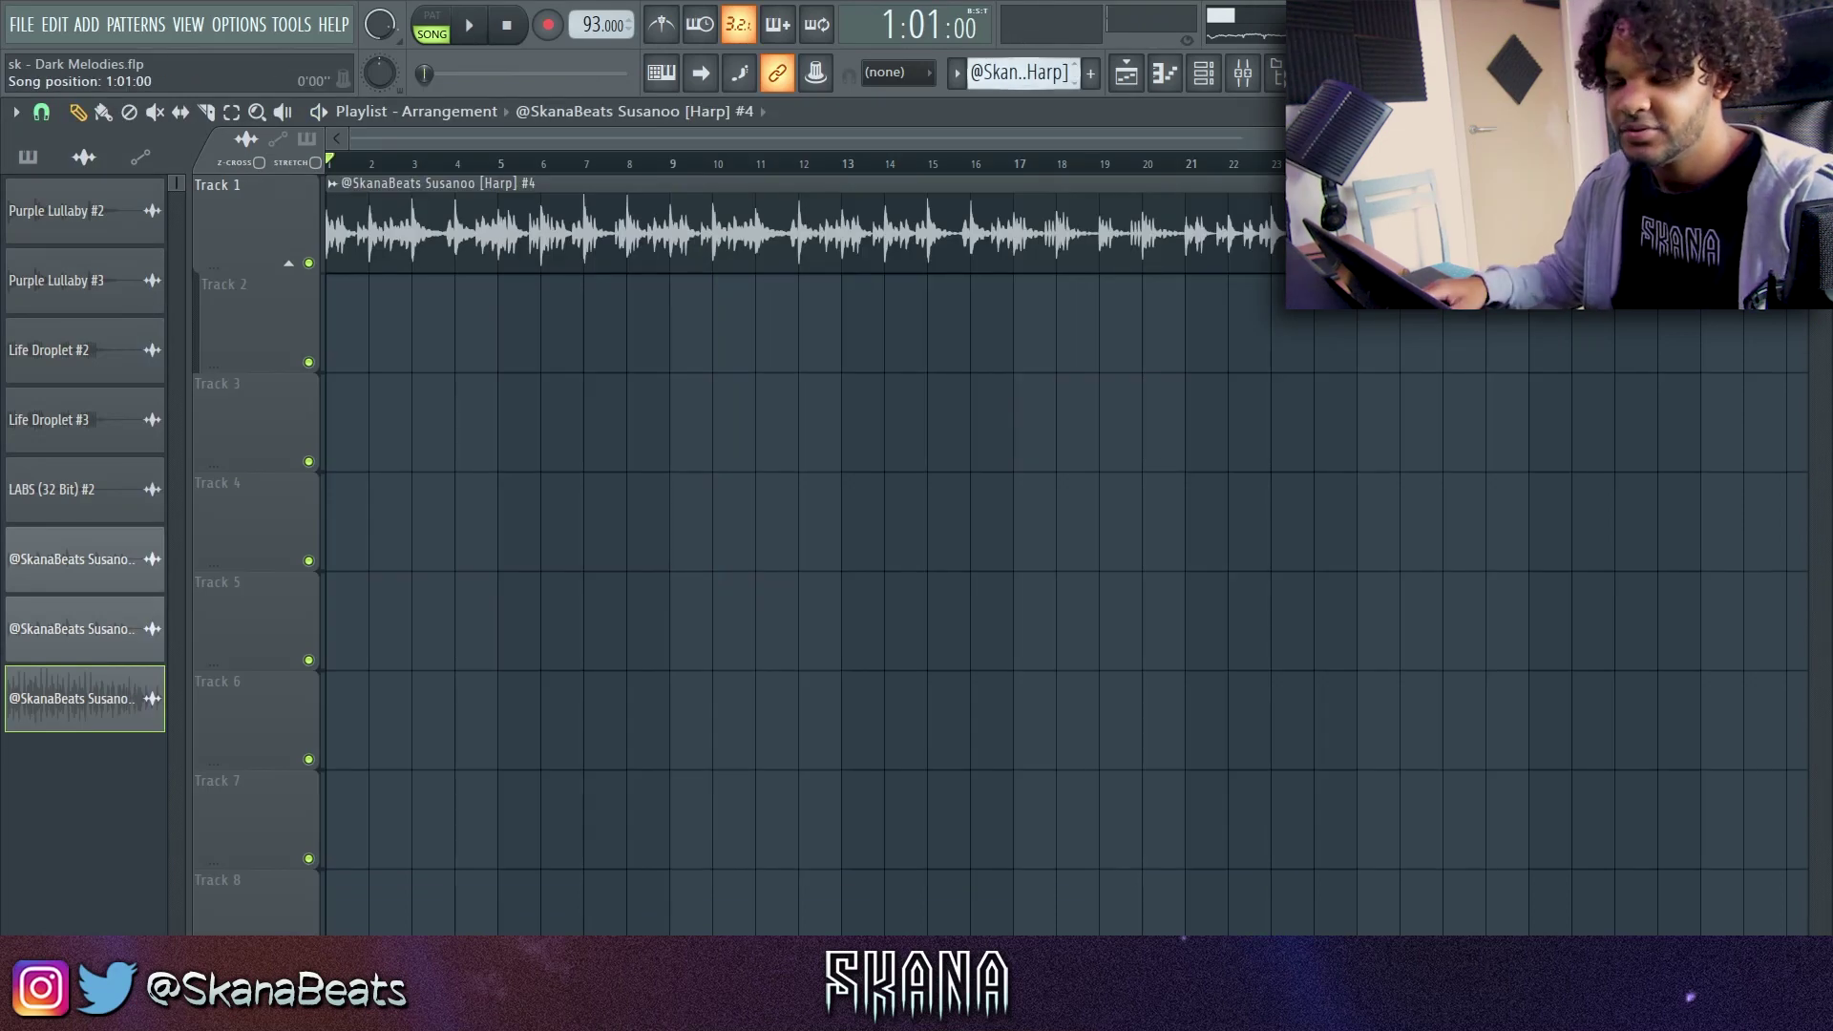
Create the empty Pattern 9 and place four copies of it back to back on Track 3, starting at bar 1
key(F4)
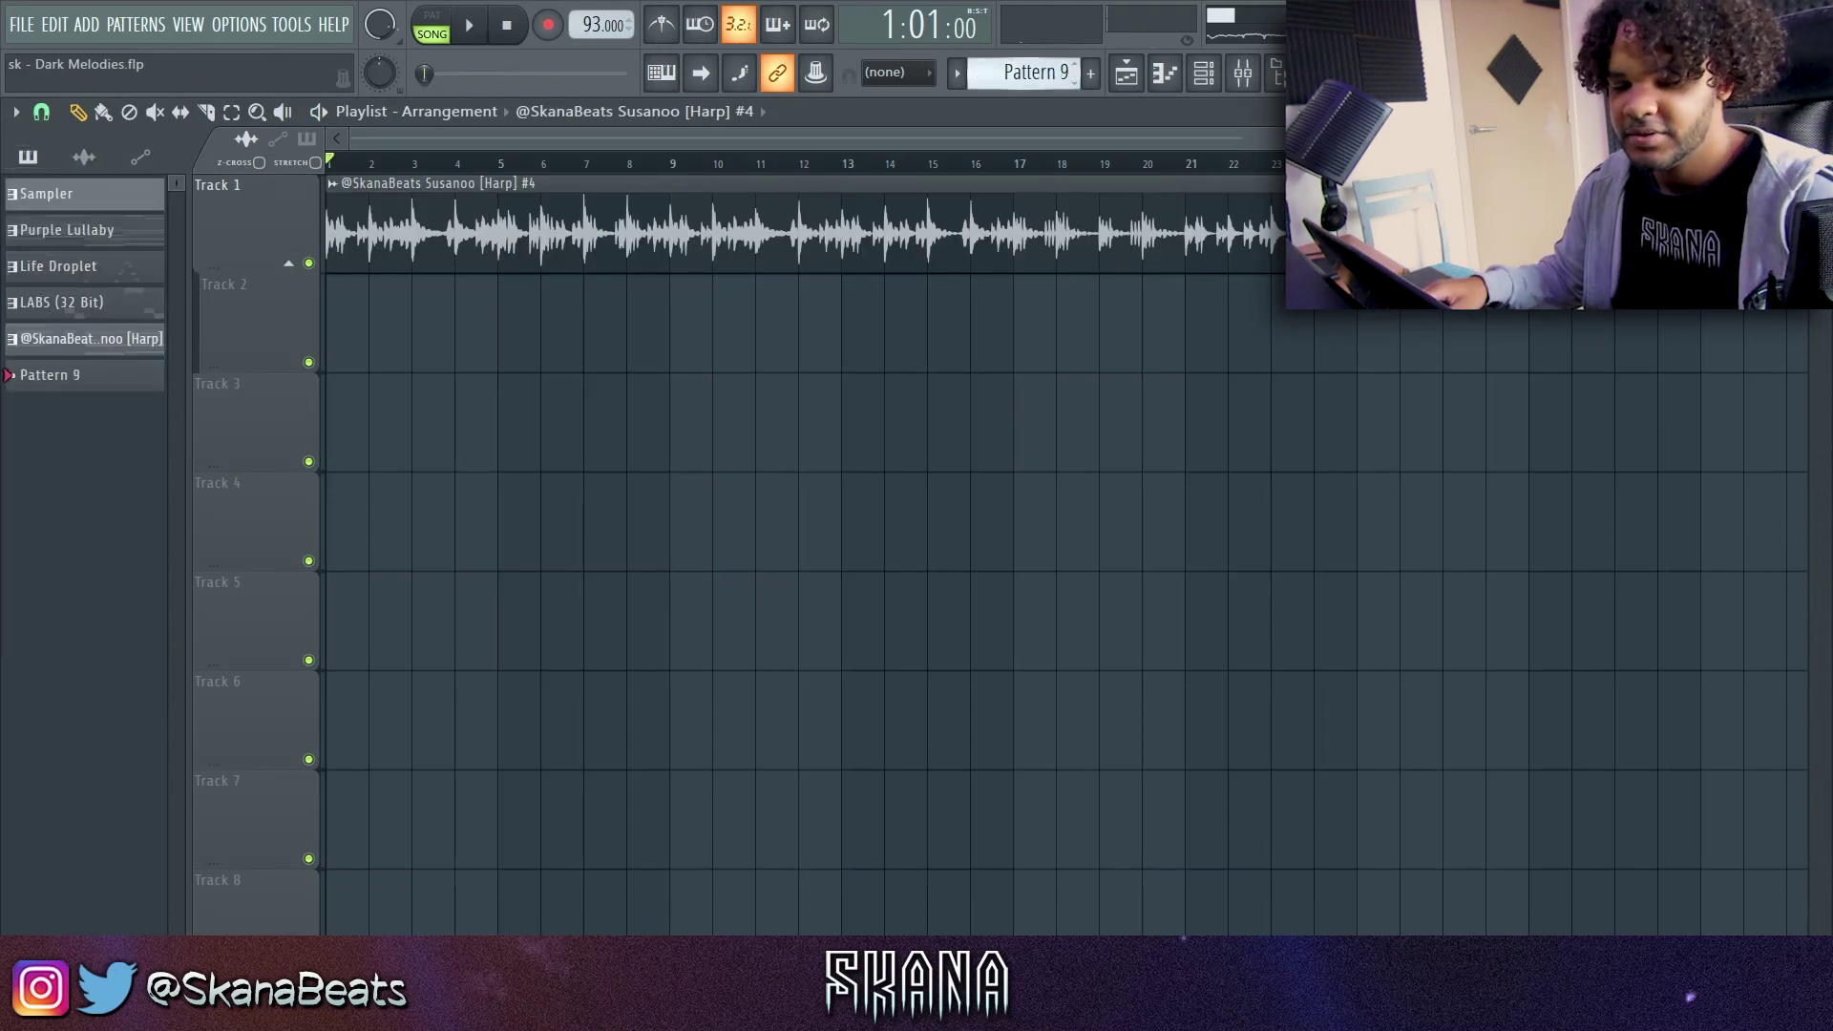
drag(363, 417, 483, 405)
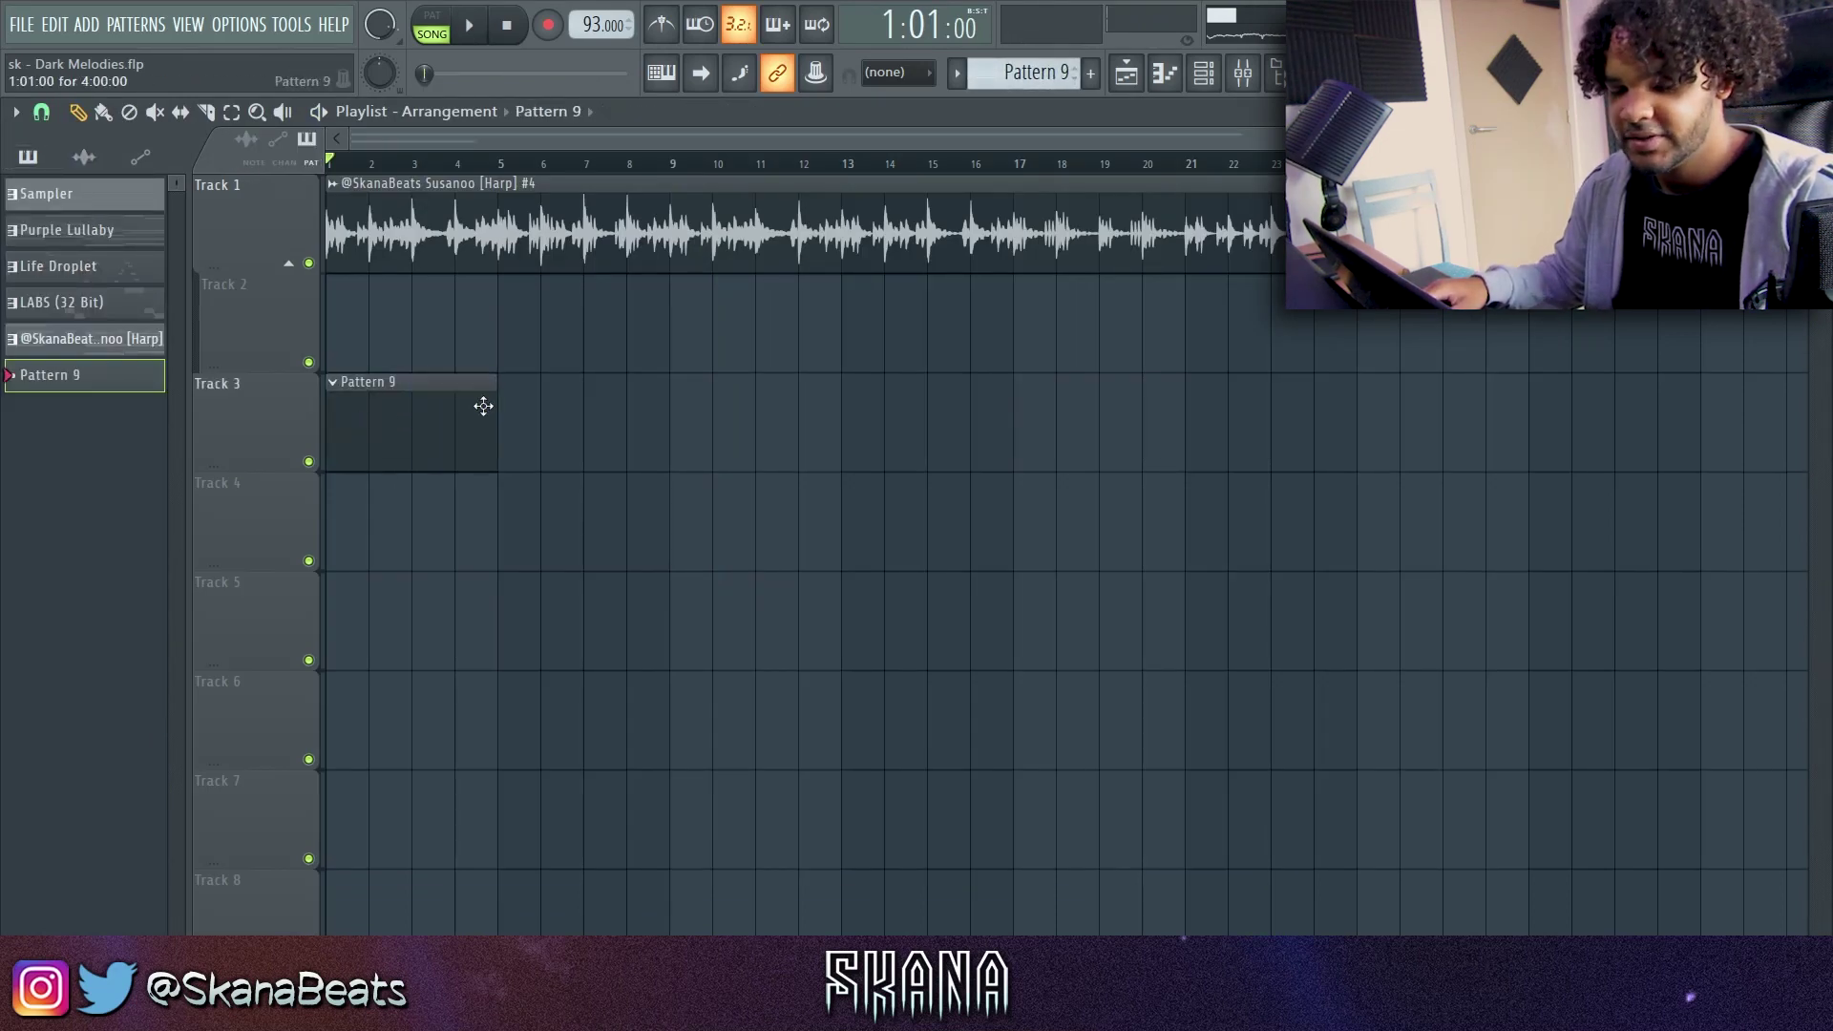
click(512, 397)
click(684, 398)
click(858, 403)
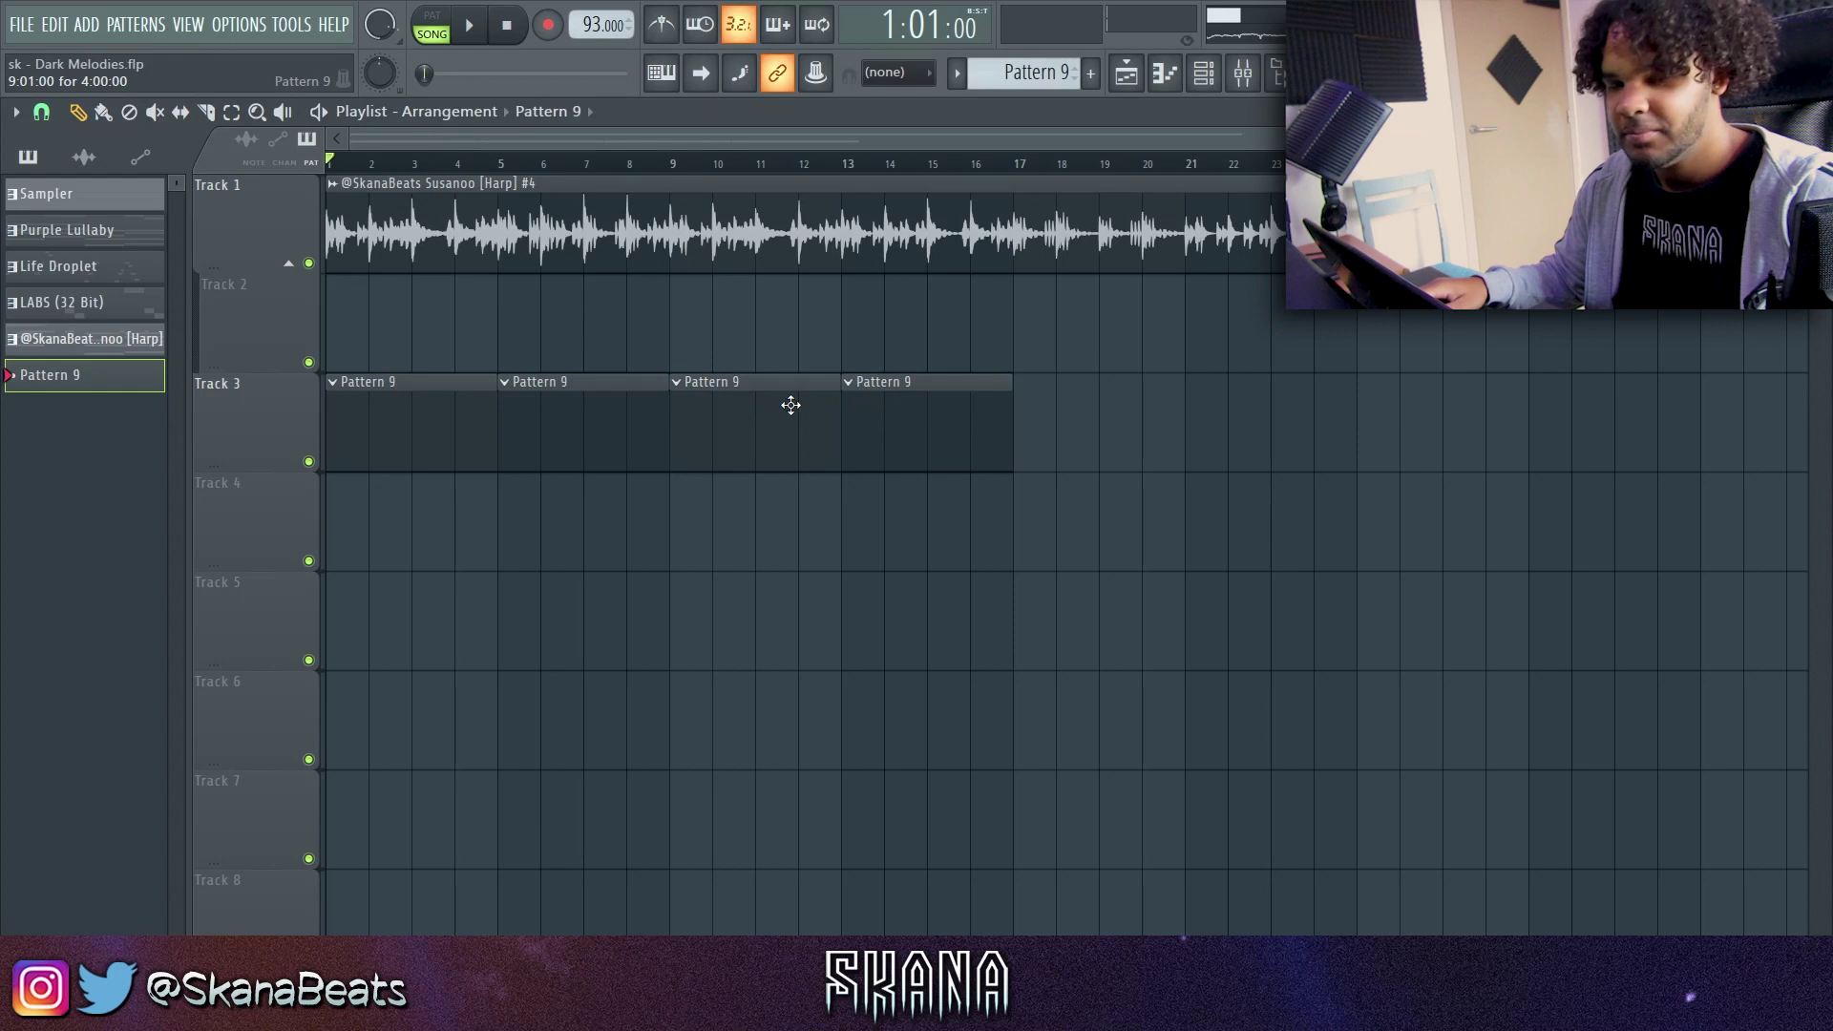
Show the channel rack and the sample browser, and expand the Astral Drumkit's 808's folder within the MIDI drums folder
key(F6)
key(alt+F8)
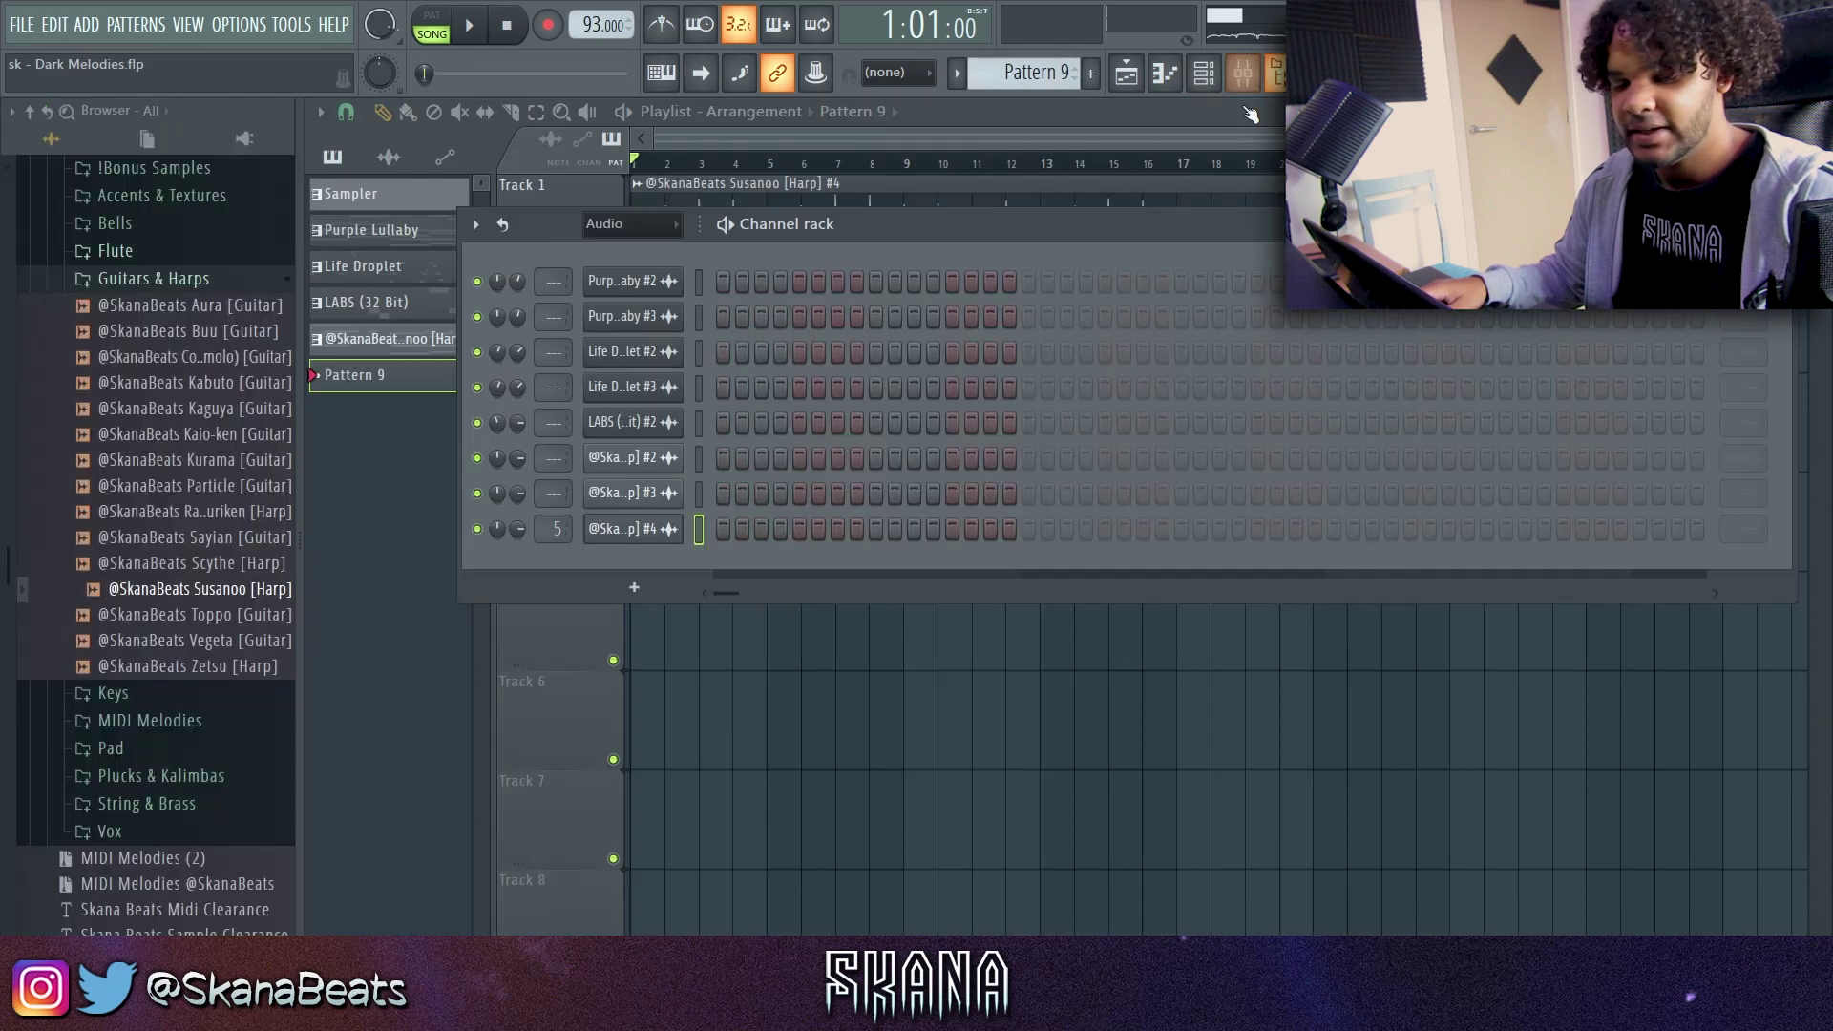
scroll(131, 453, up, 4)
scroll(173, 456, up, 4)
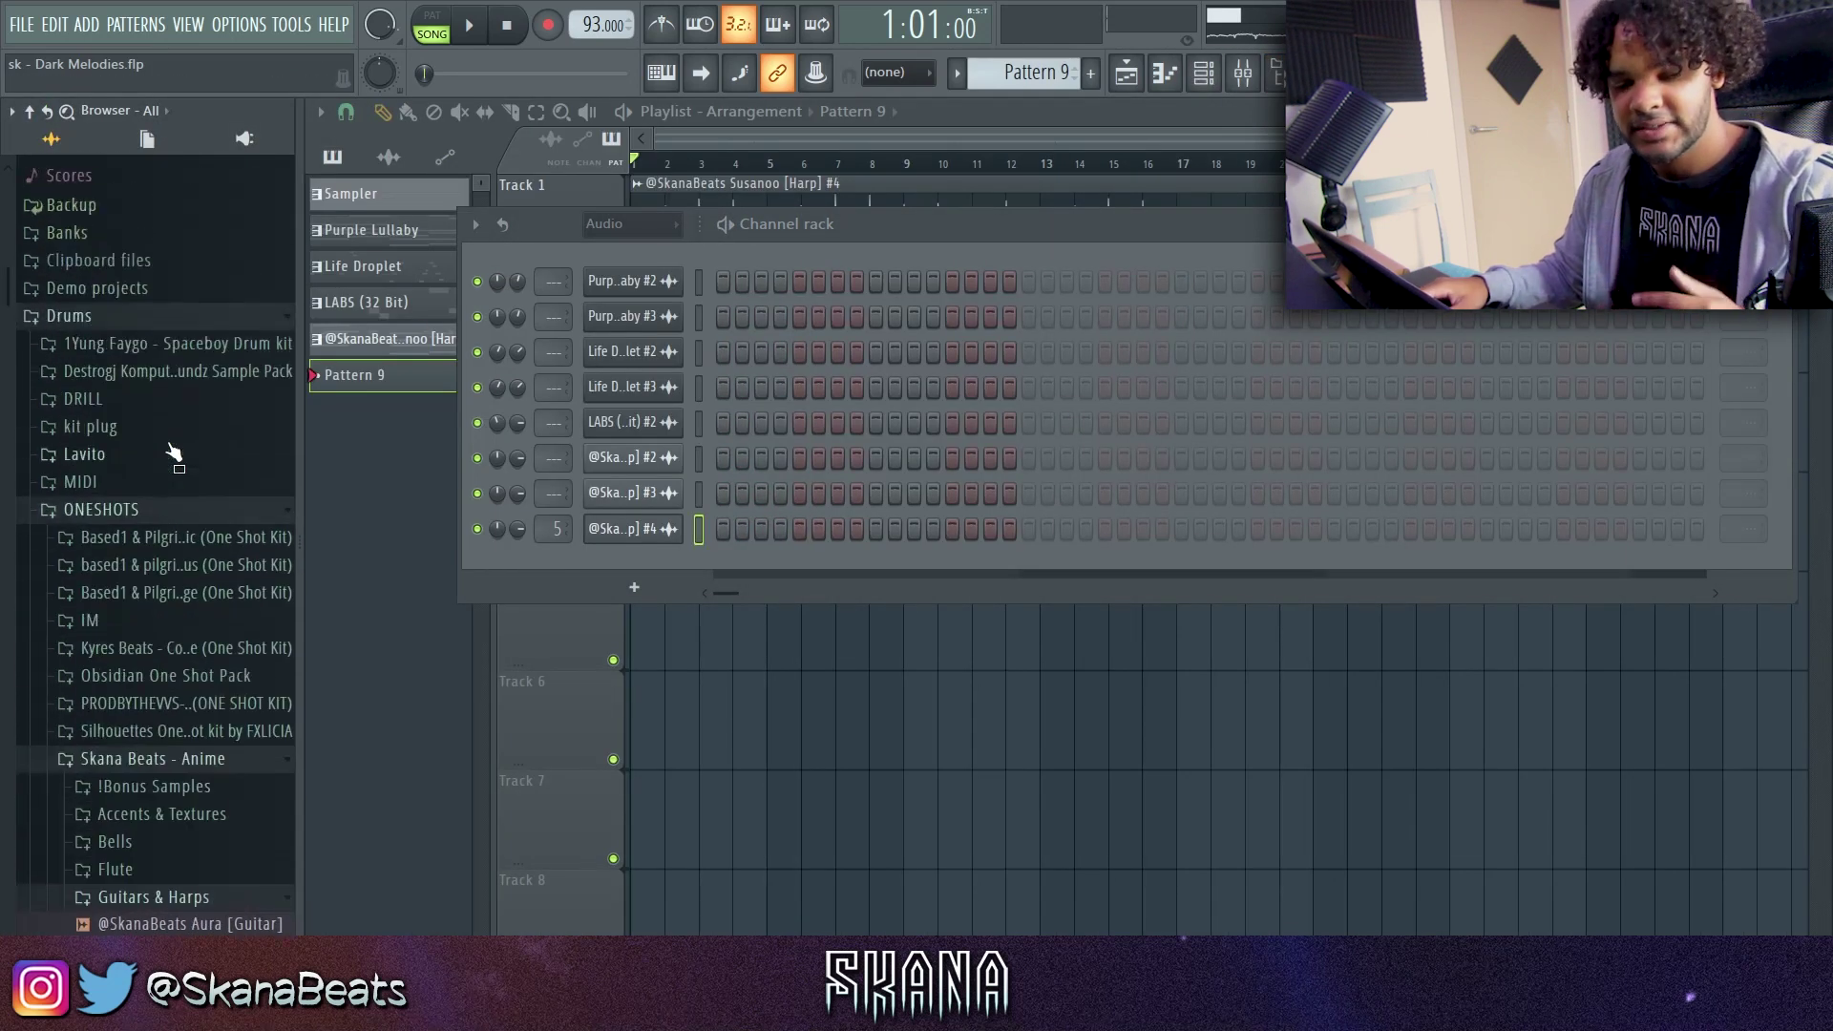
click(143, 480)
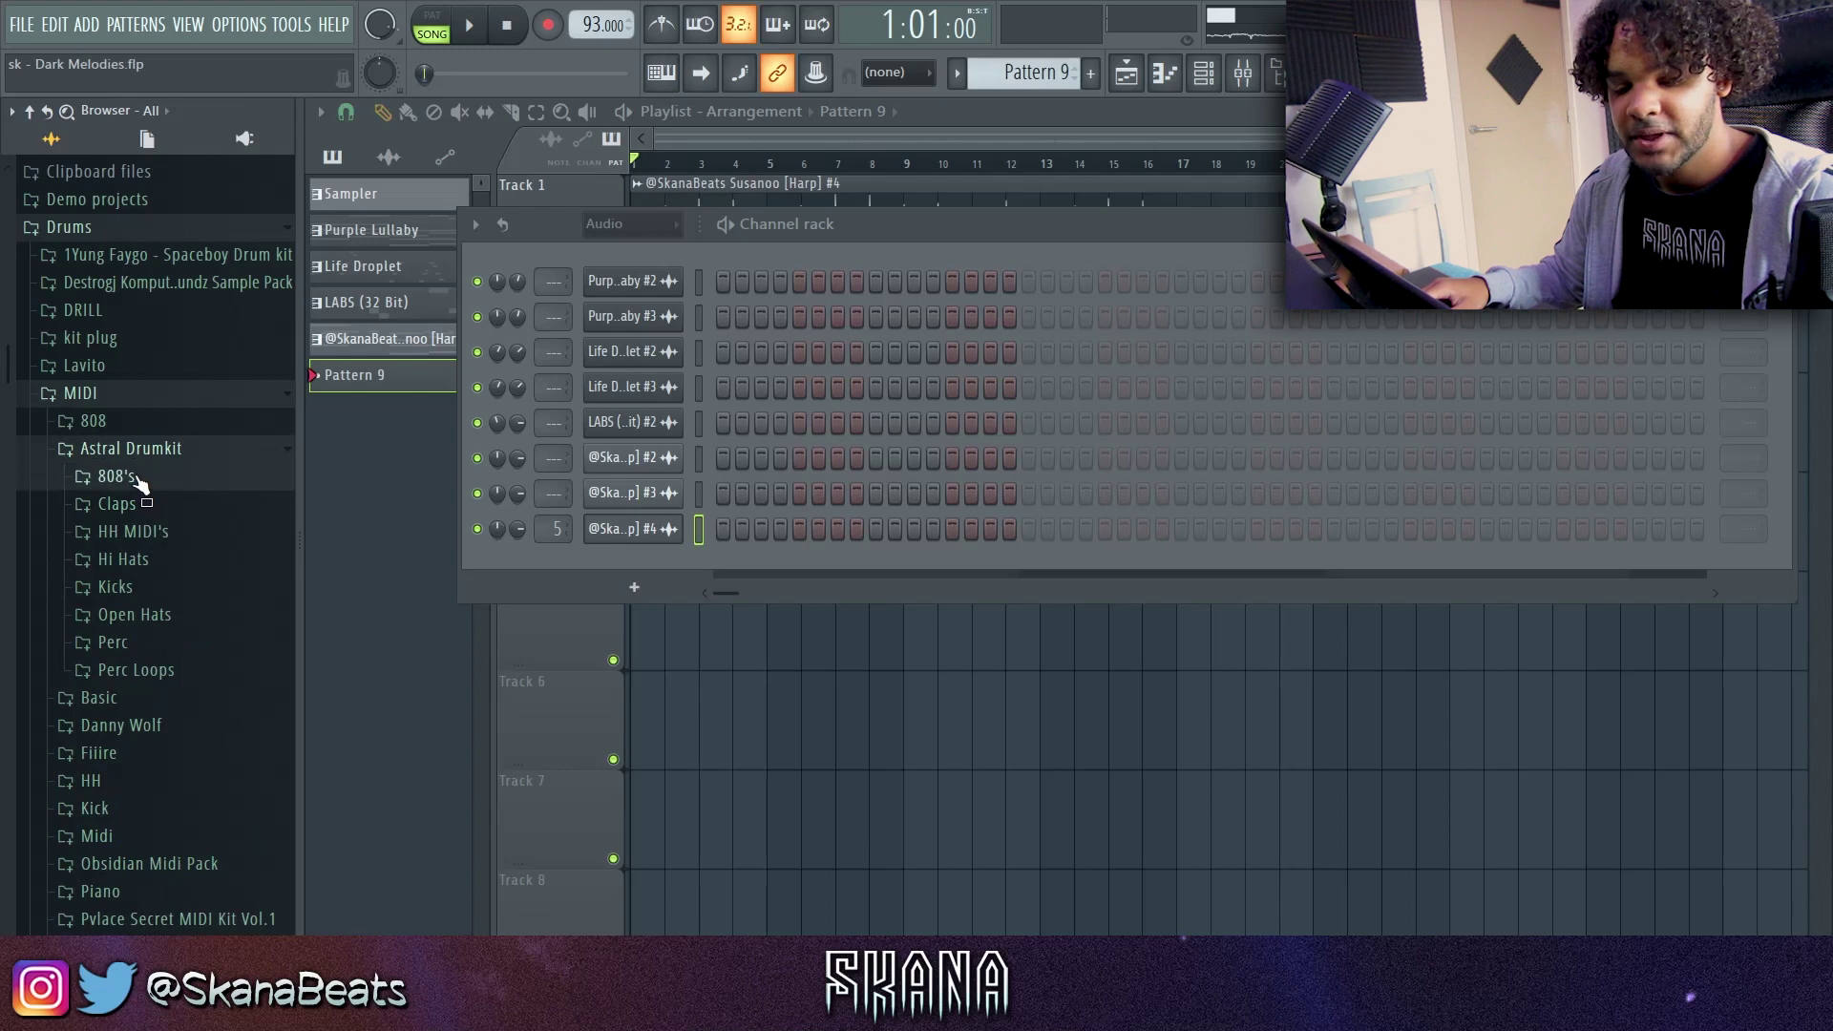
click(134, 477)
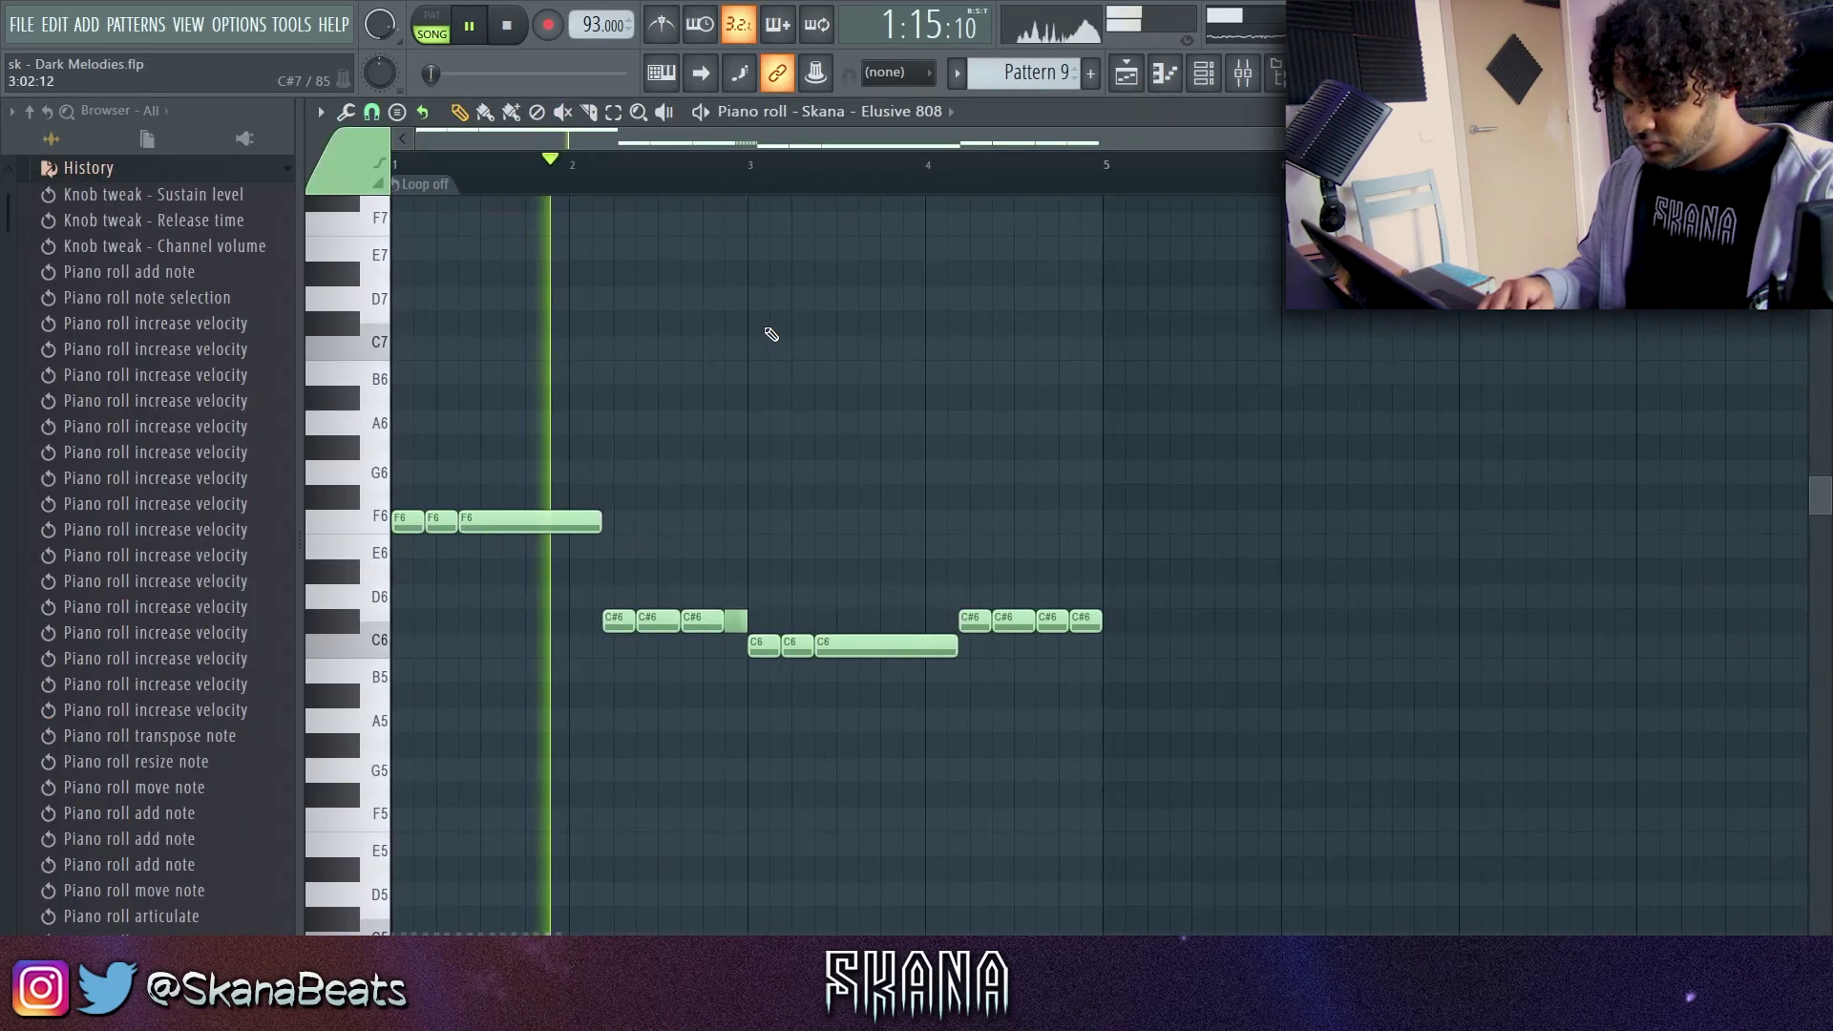
Transpose all the Skana - Elusive 808 notes in the piano roll down one octave
scroll(765, 335, up, 3)
scroll(672, 313, down, 3)
scroll(672, 312, down, 2)
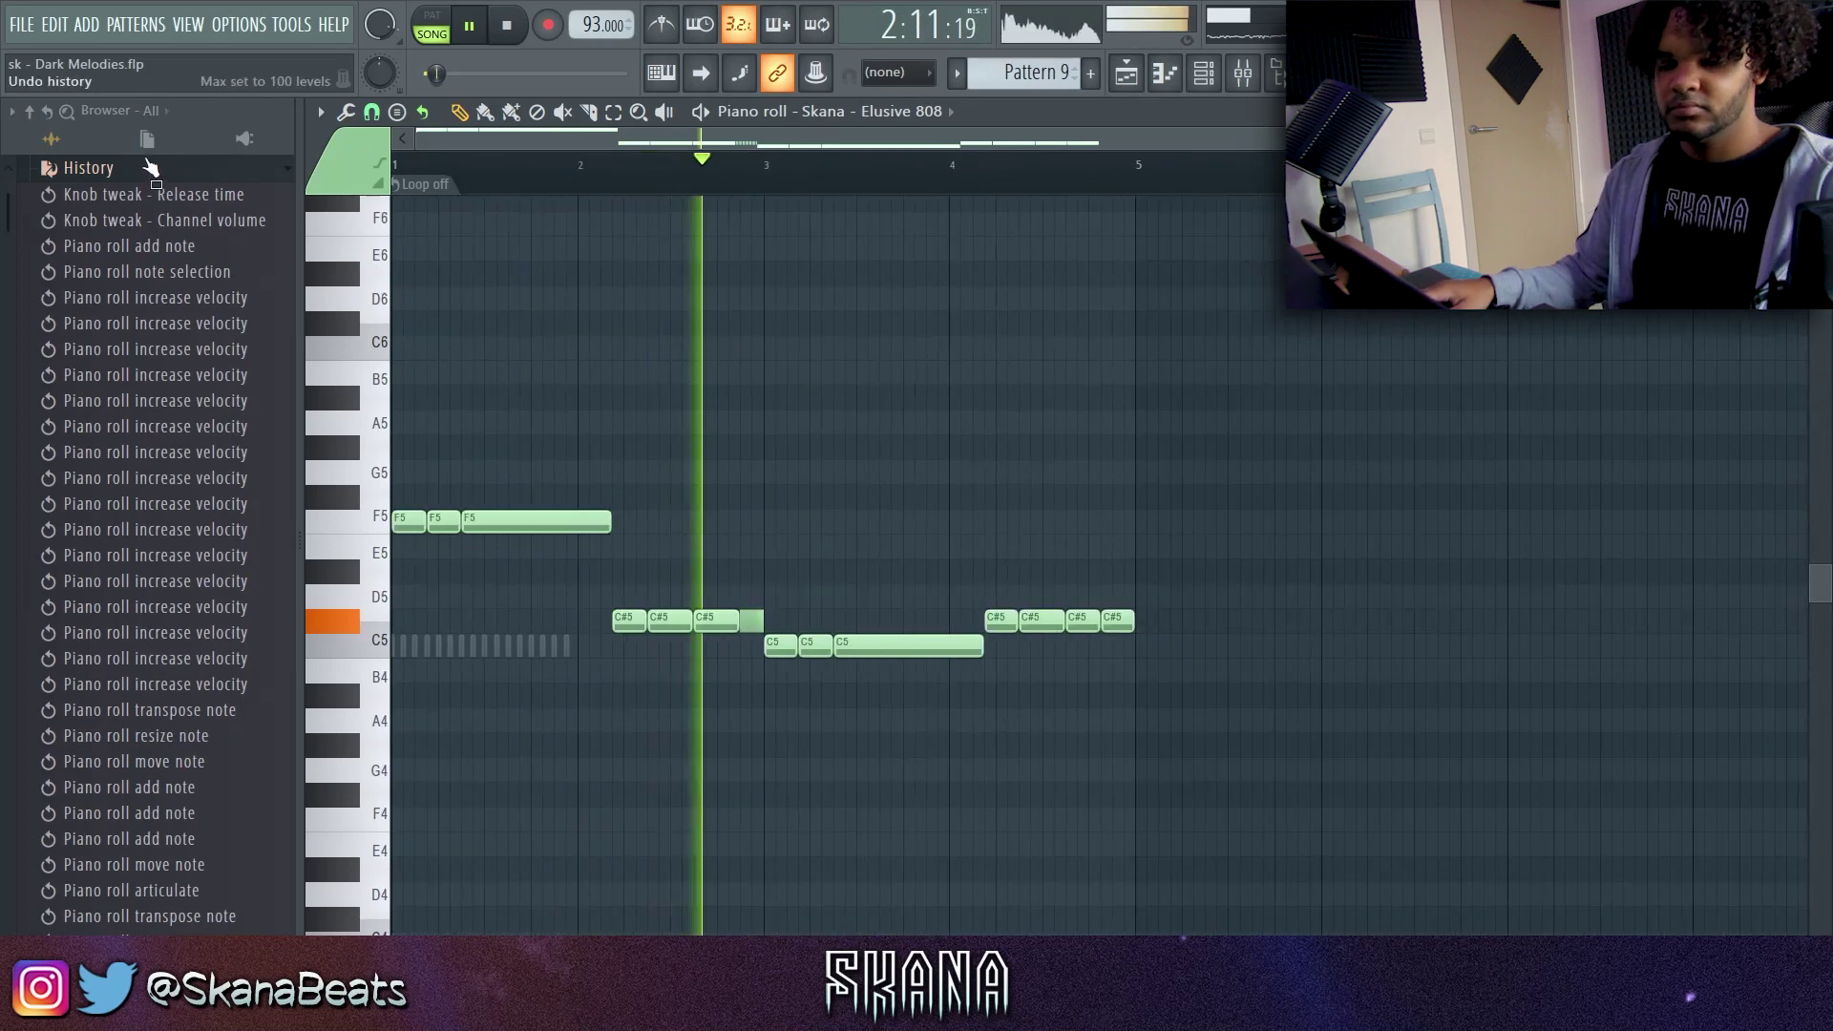
Browse the Drums library for a kick sample and add Skana - Dream Kick to the channel rack
click(149, 166)
click(1207, 72)
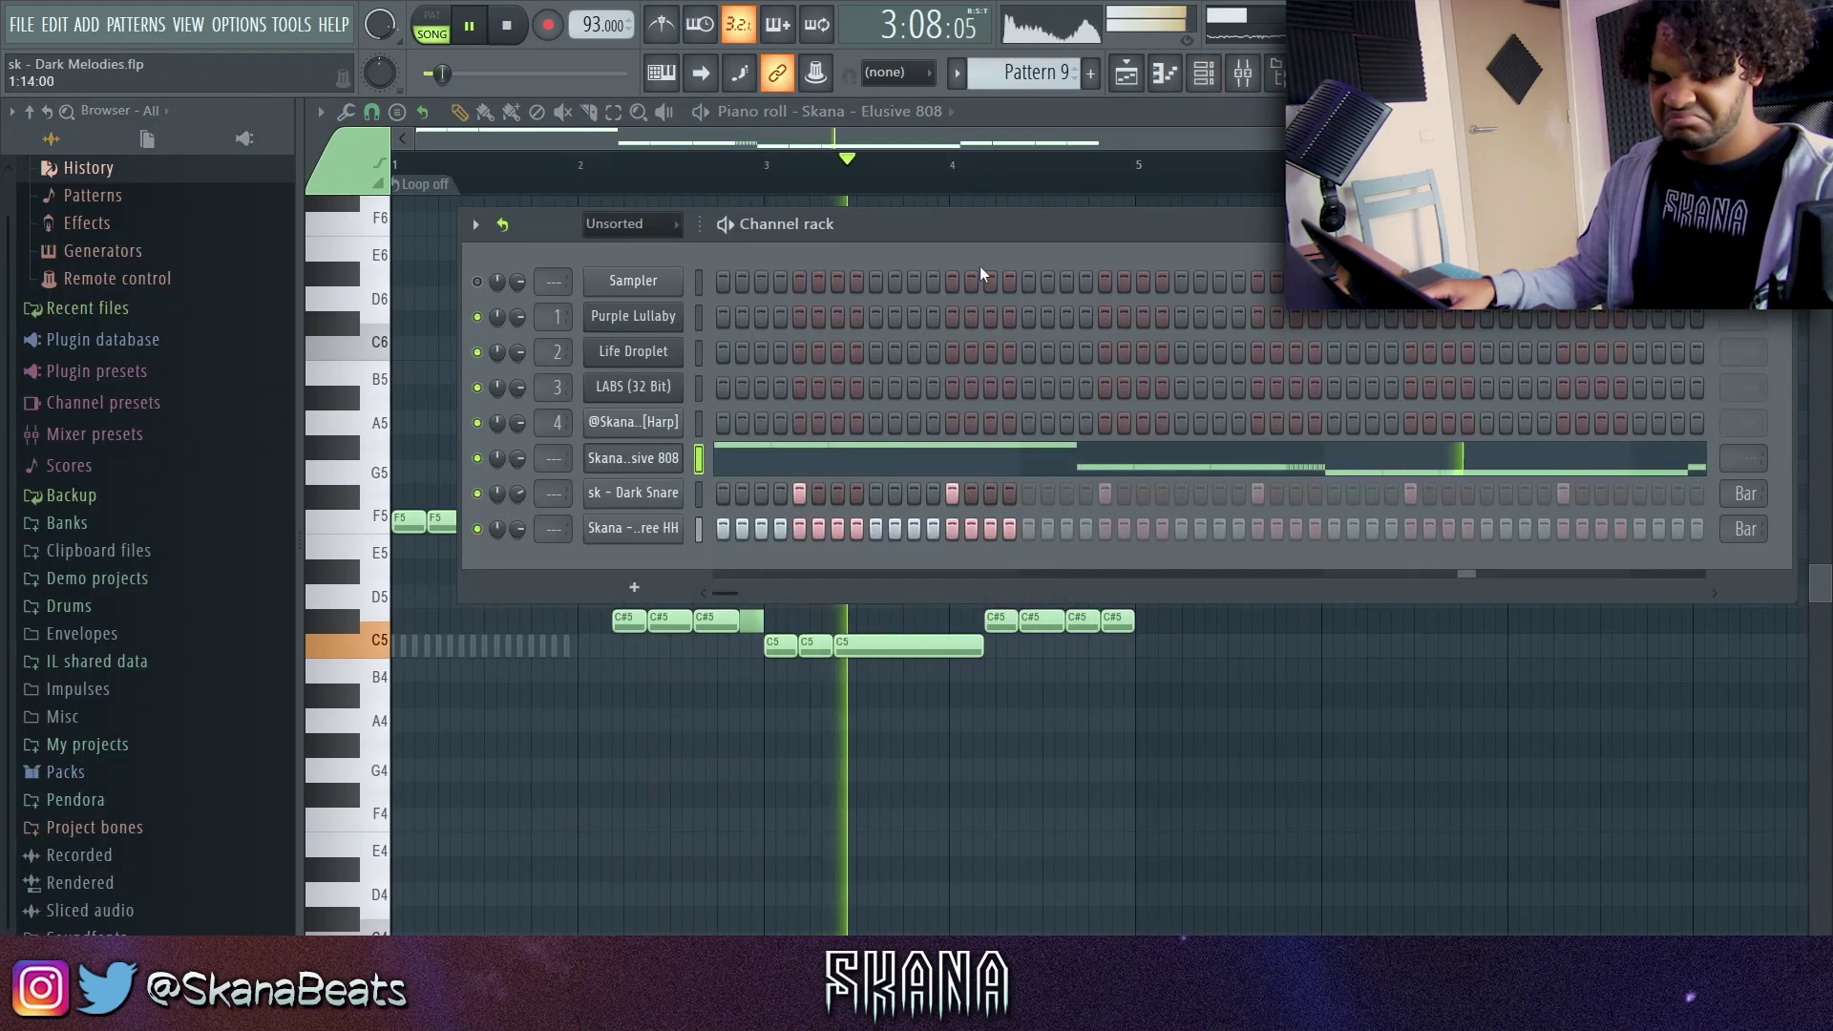
click(67, 606)
scroll(129, 549, down, 5)
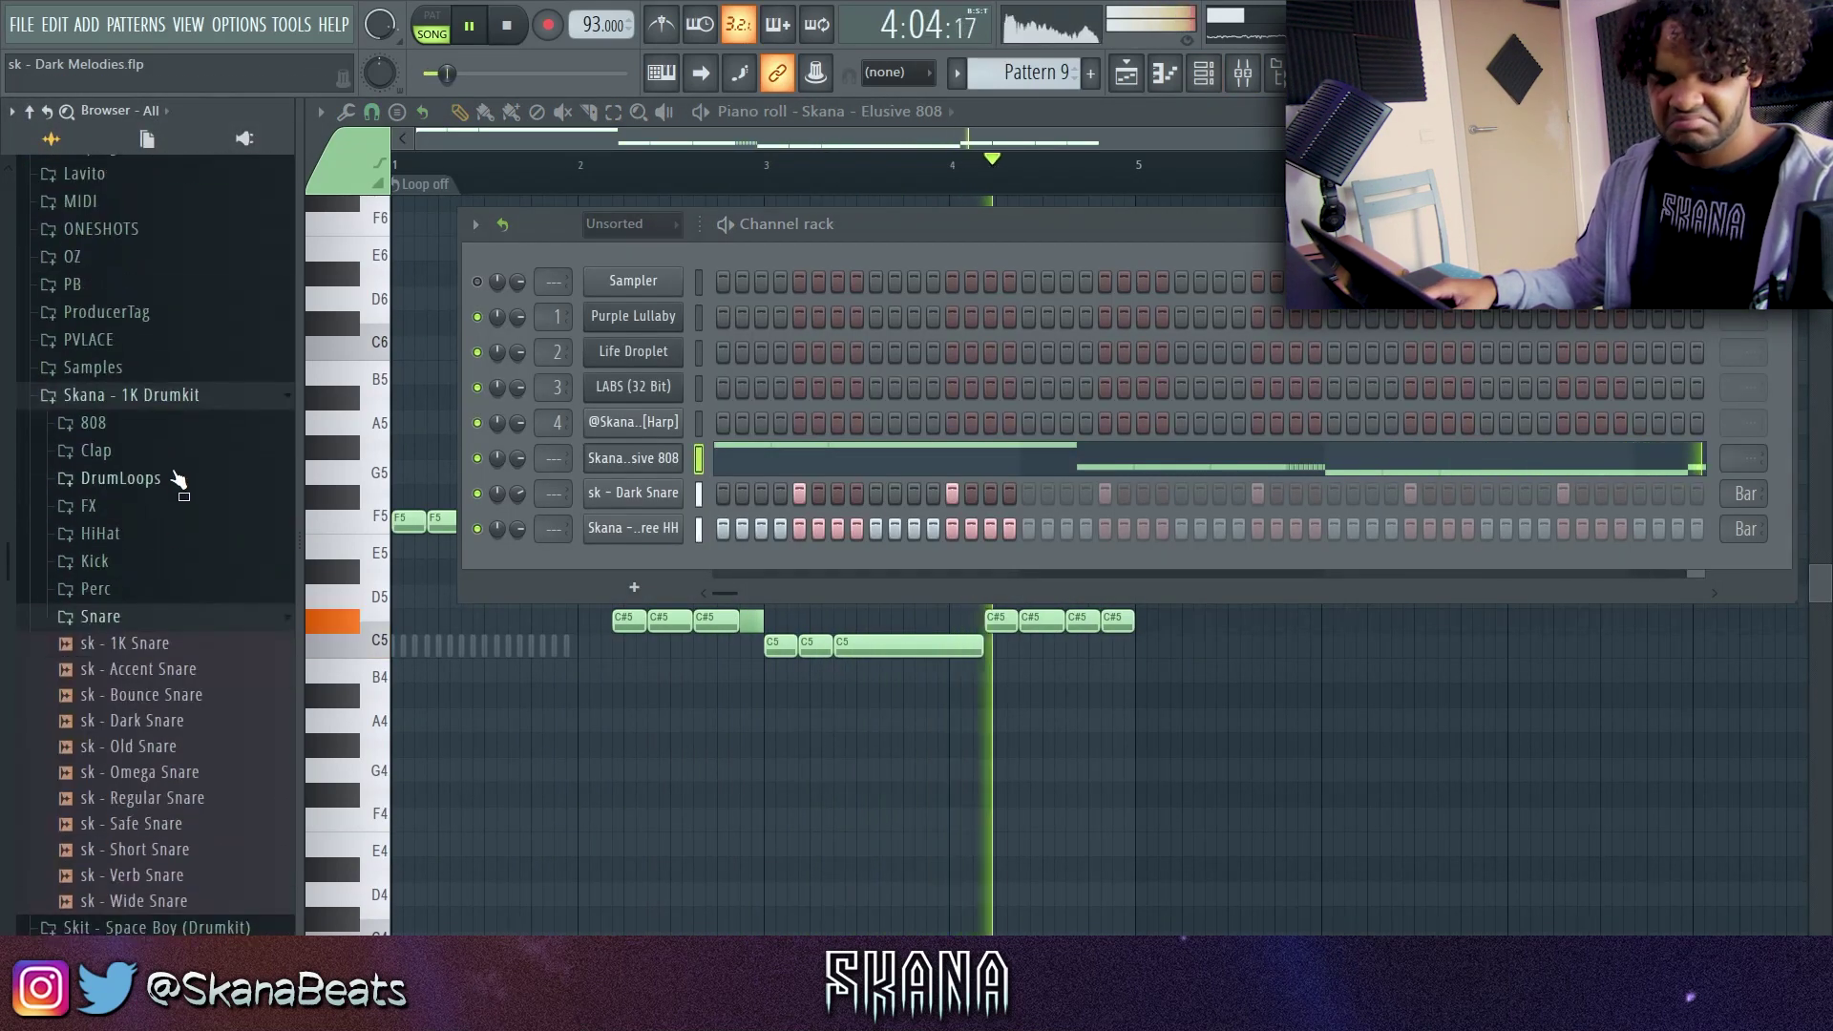
click(122, 564)
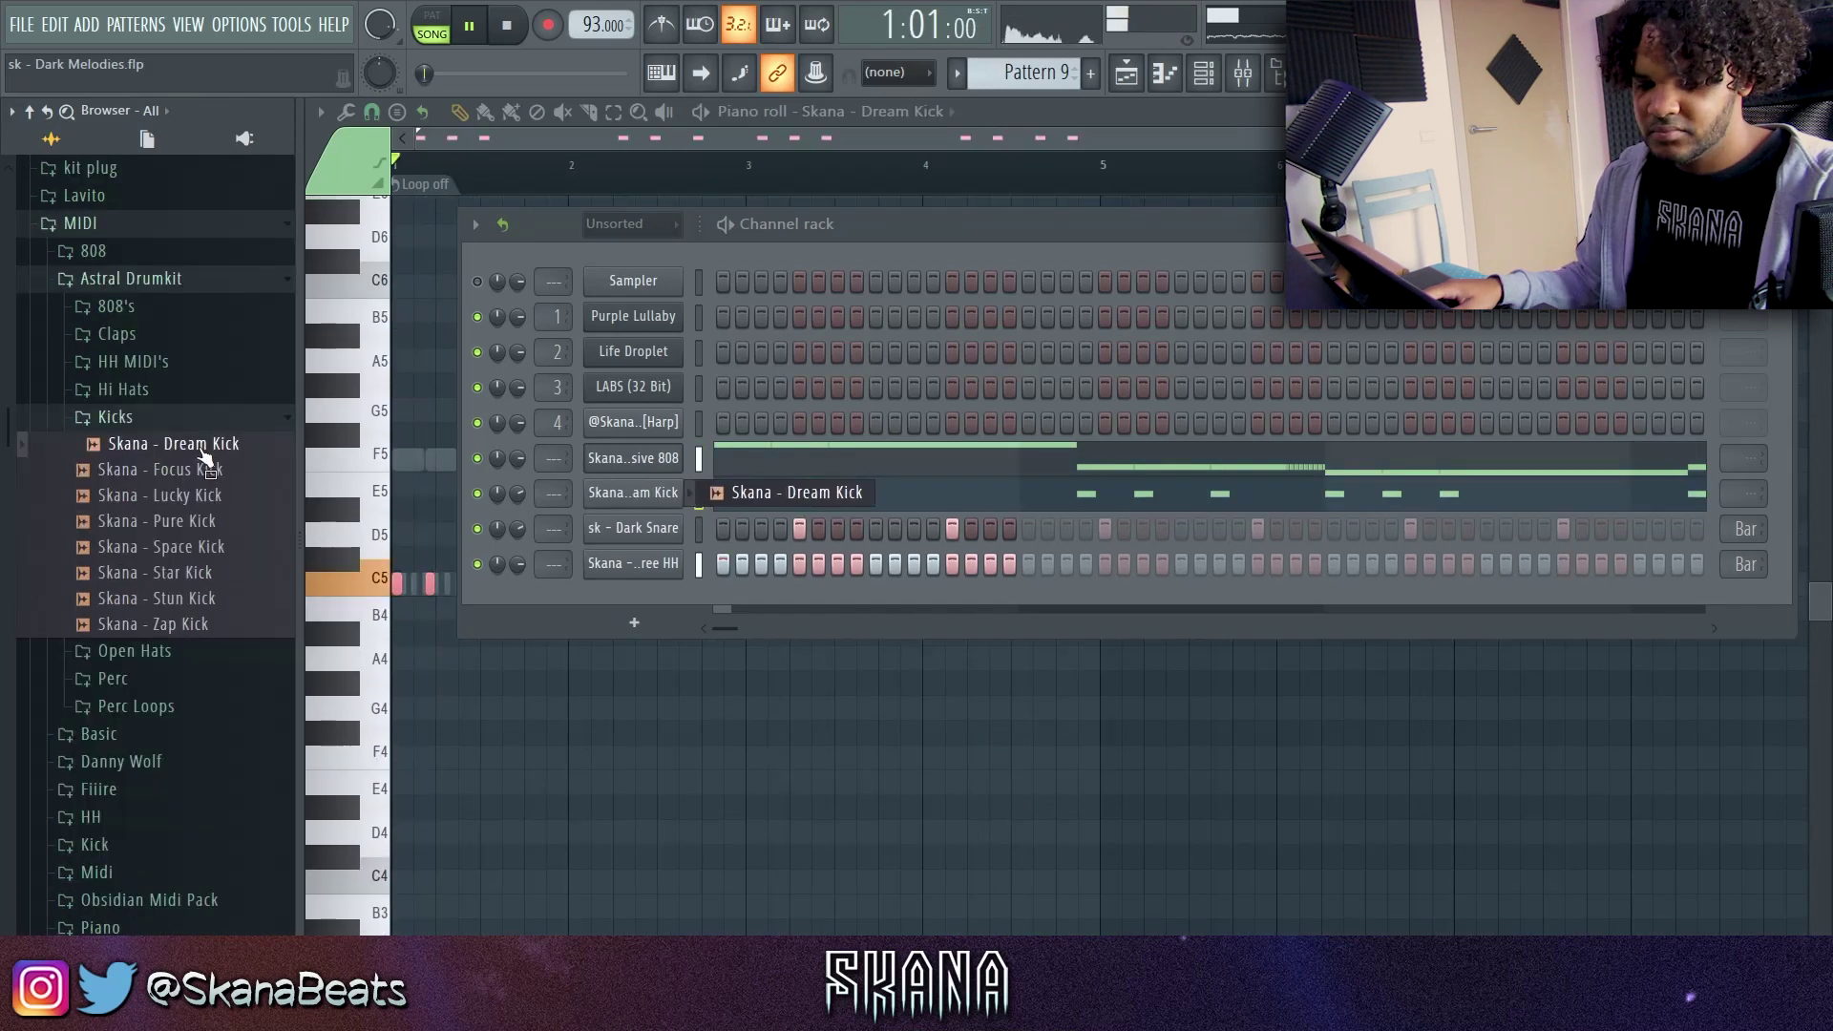
right_click(667, 698)
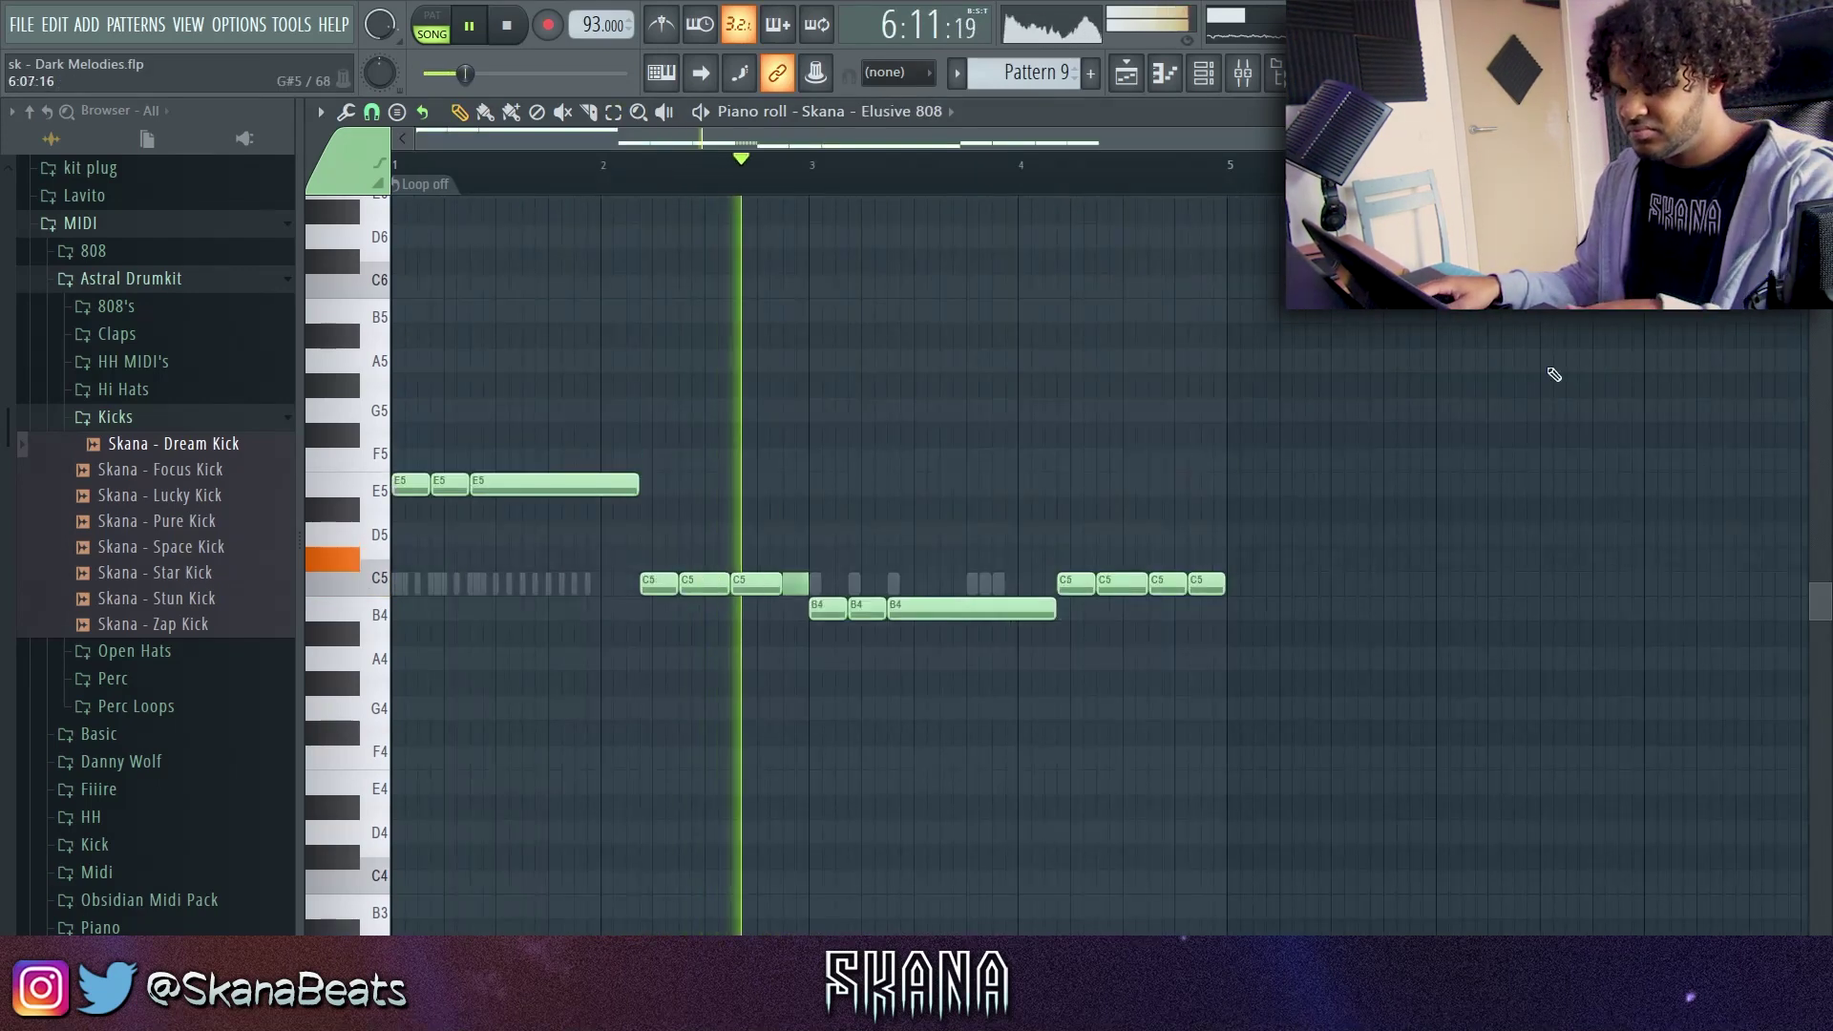
Set the consolidated Susanoo harp clip's pitch shift to -400 cents and hide the sample browser
key(F6)
key(F5)
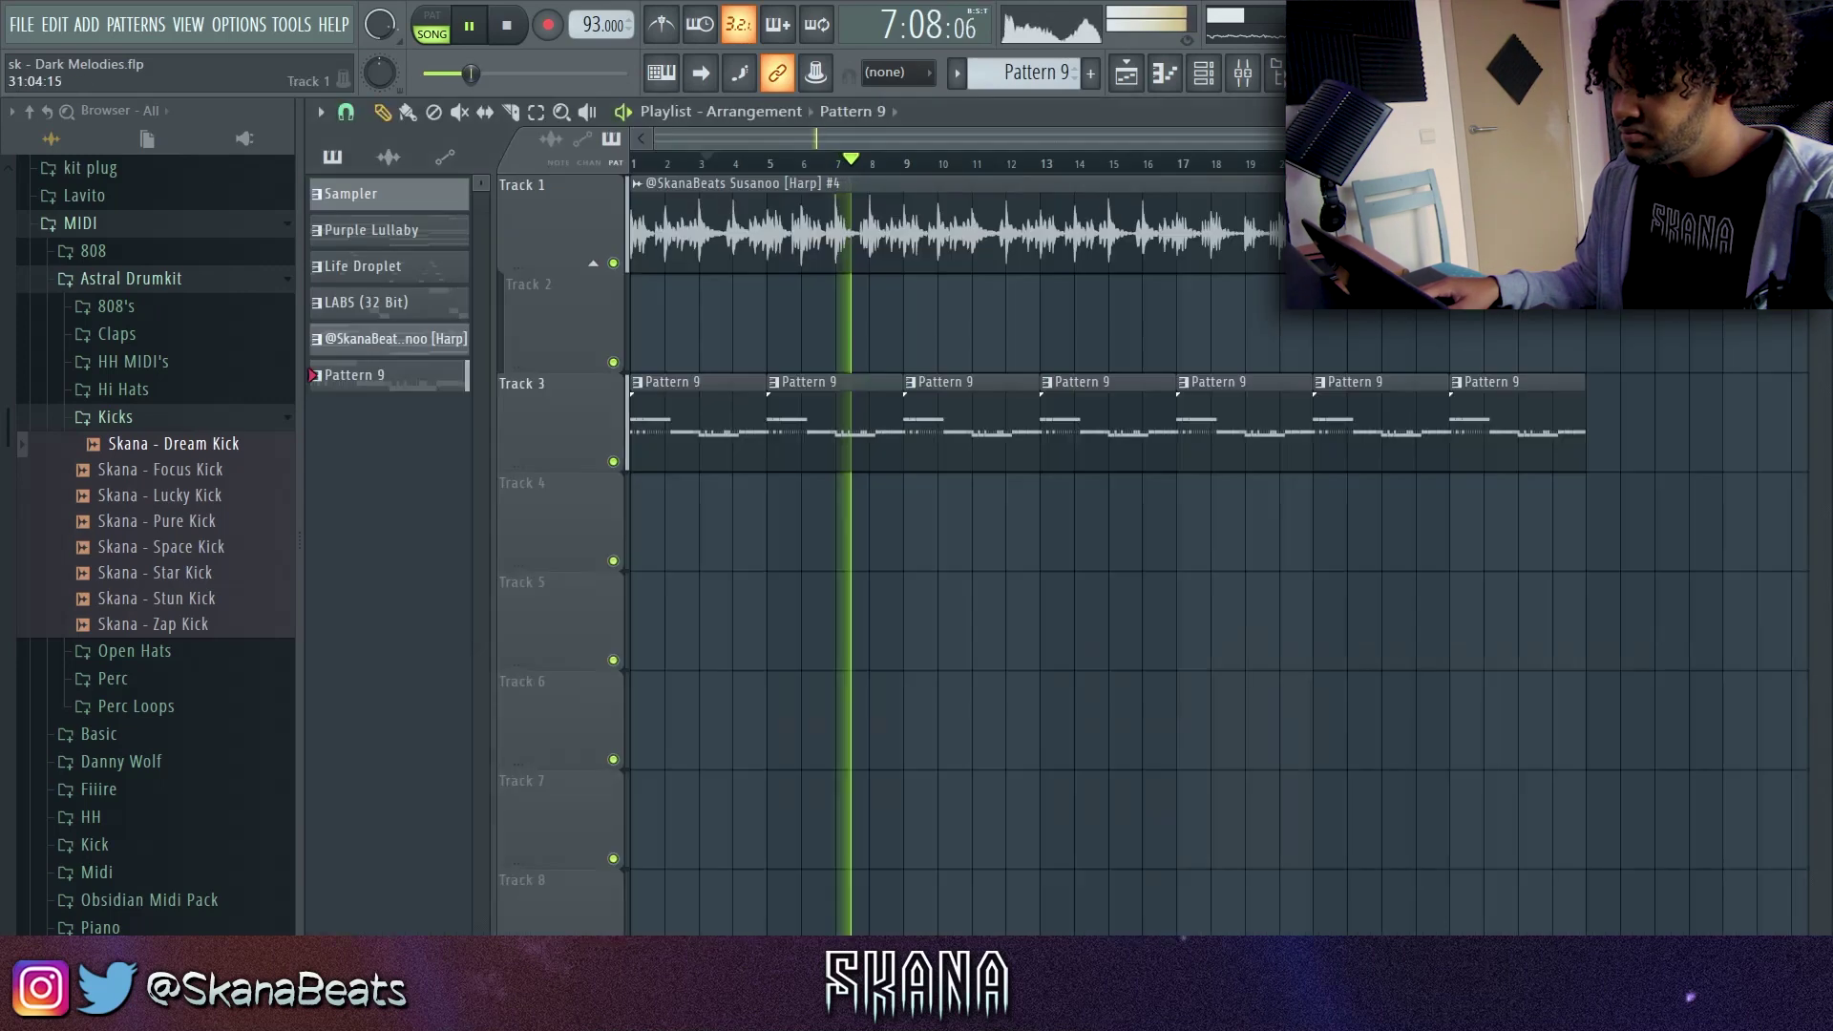
double_click(1175, 238)
drag(1231, 367, 1232, 382)
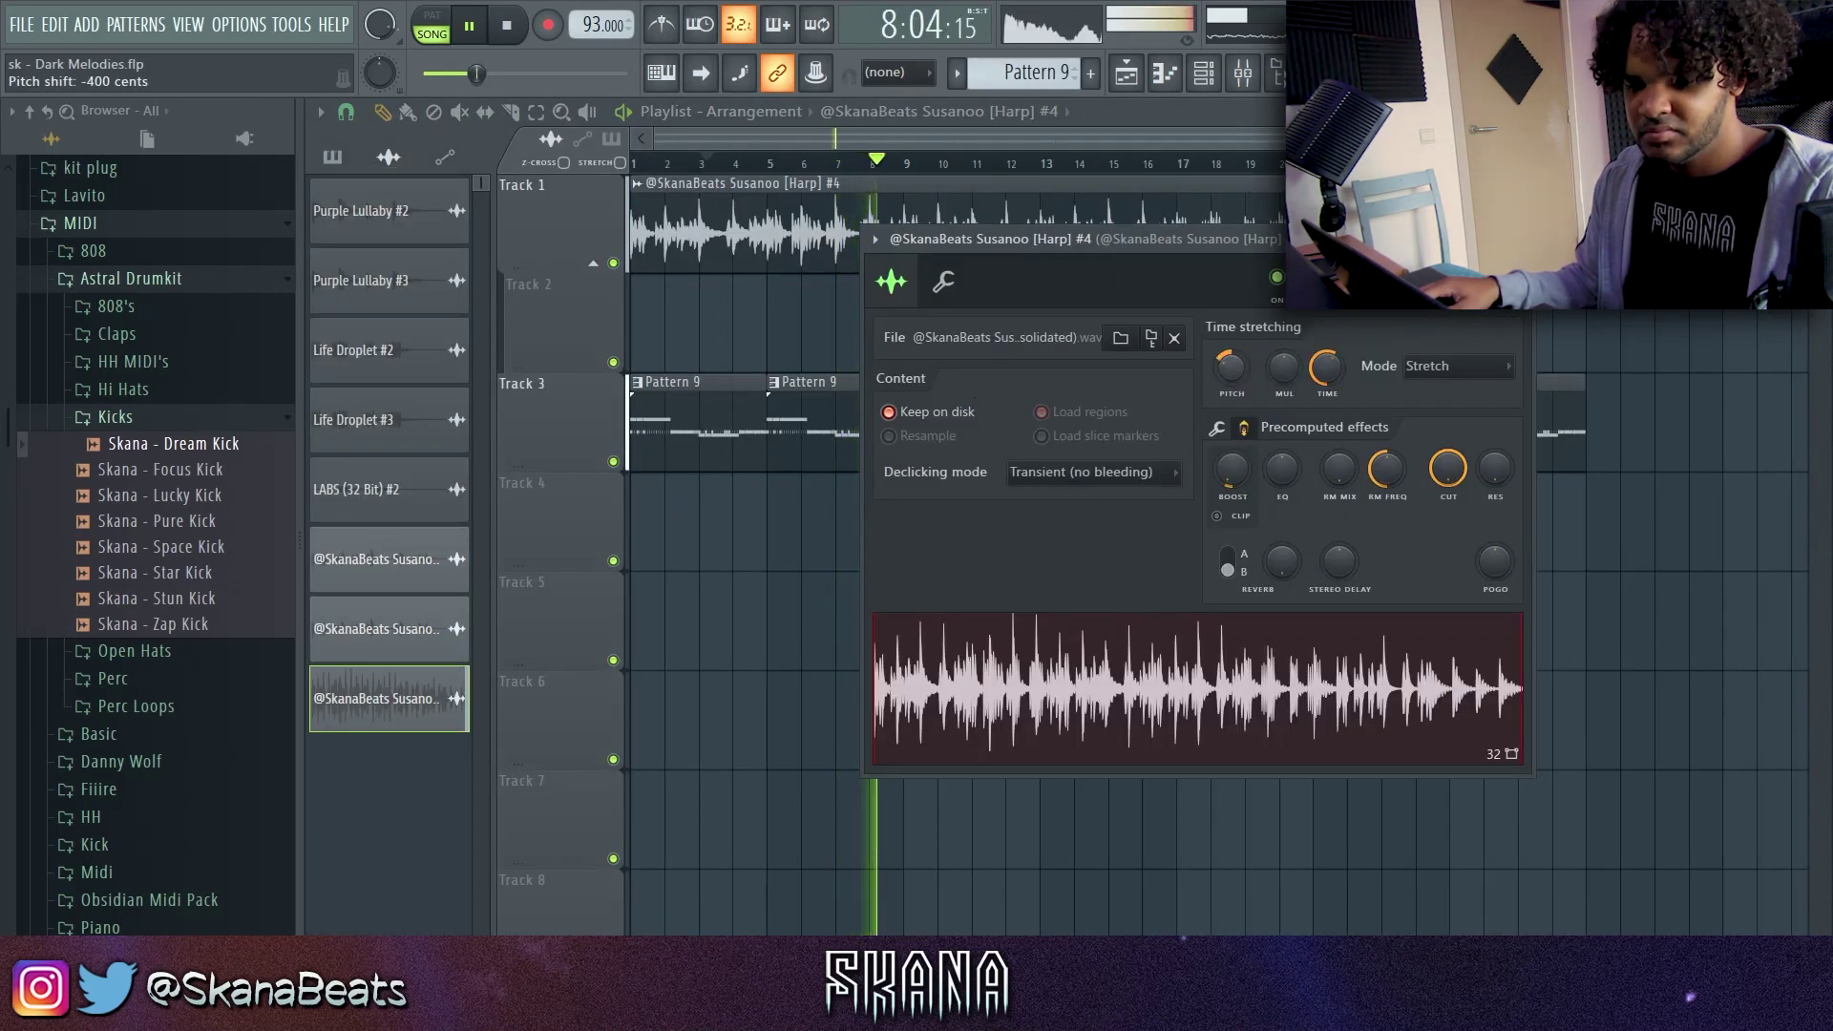
click(1278, 77)
ctrl+right_click(1560, 313)
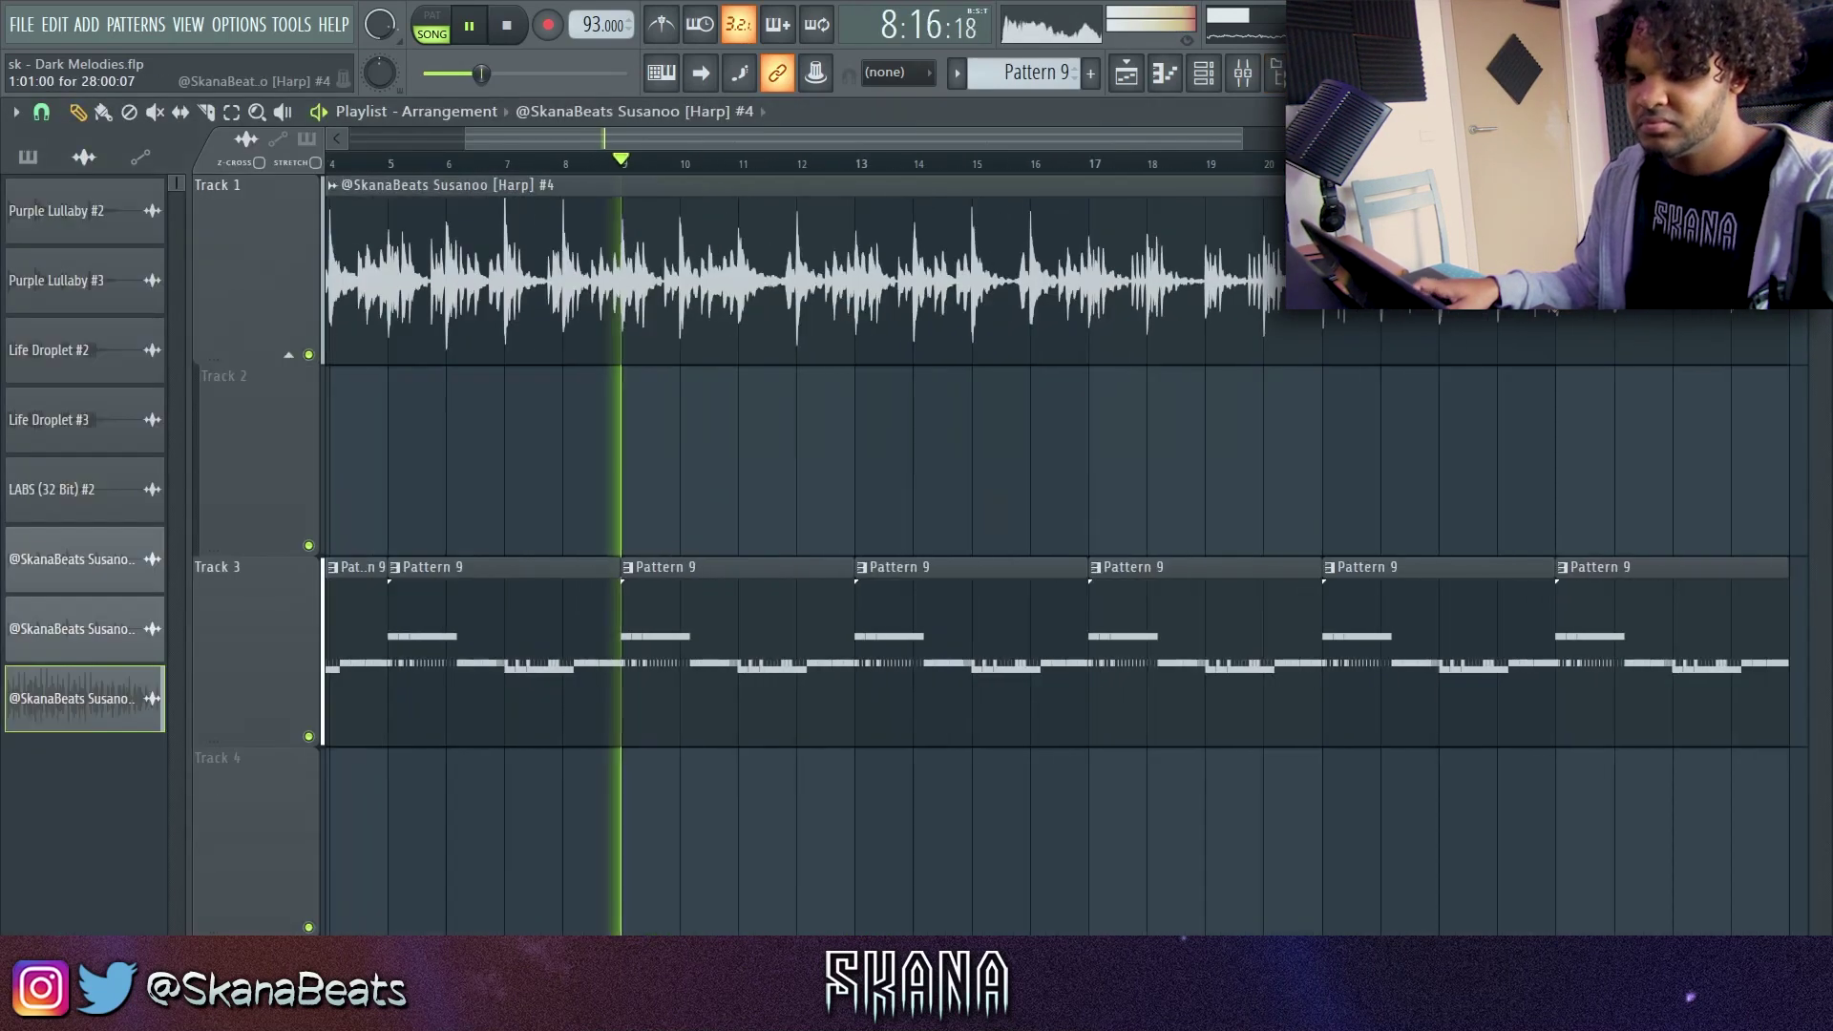
Move all the Pattern 9 clips from Track 3 to Track 2 and ungroup Track 2 from the track above
drag(1590, 596, 409, 402)
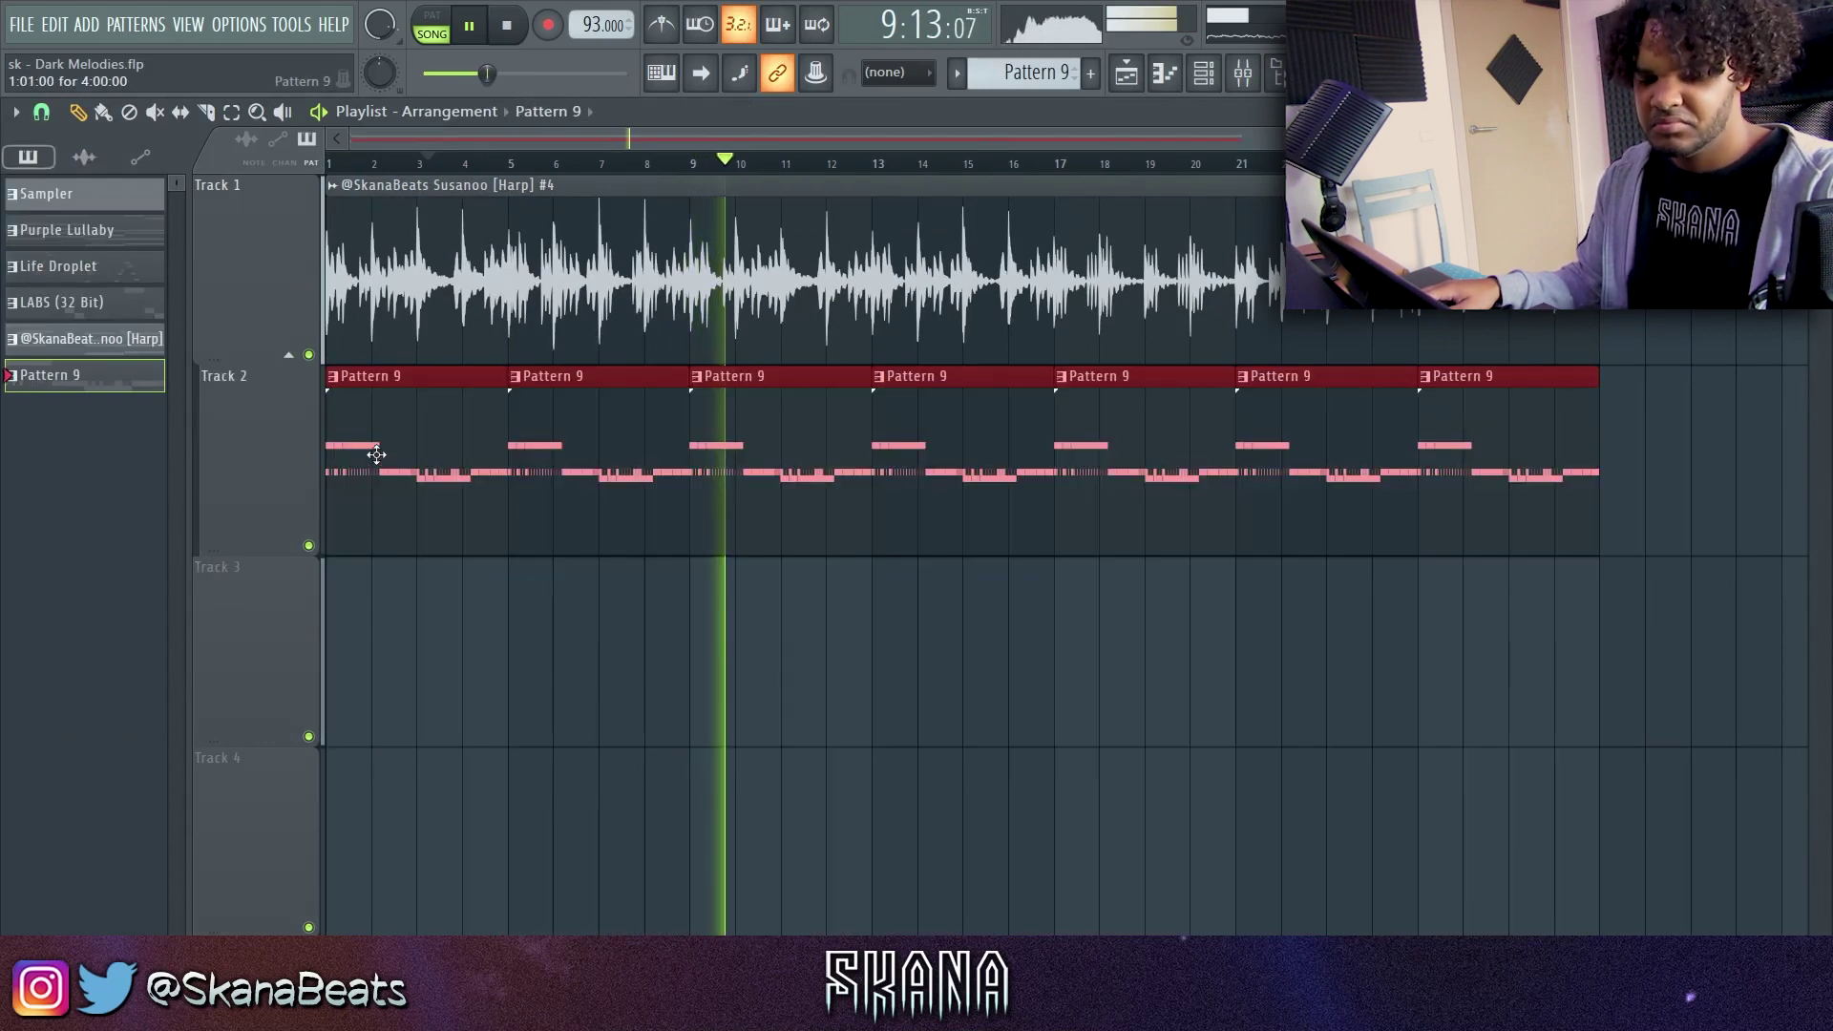
right_click(279, 370)
click(338, 591)
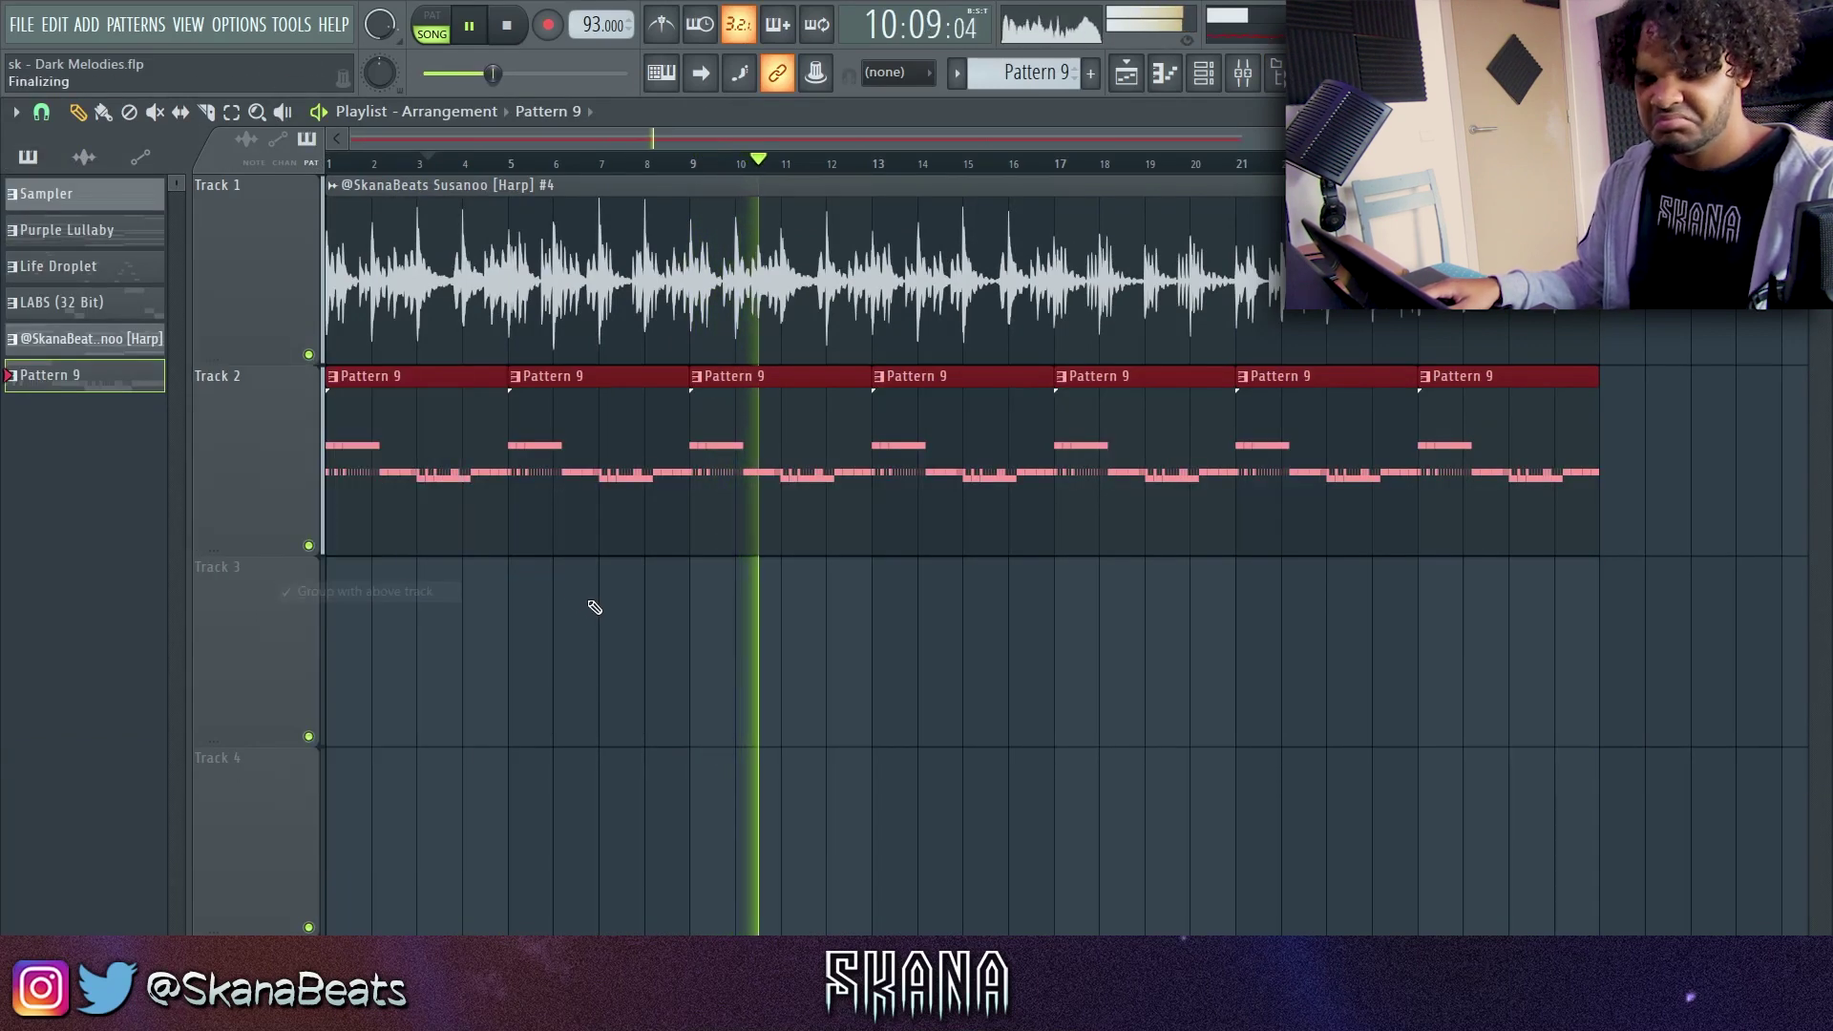
click(589, 602)
scroll(590, 601, down, 3)
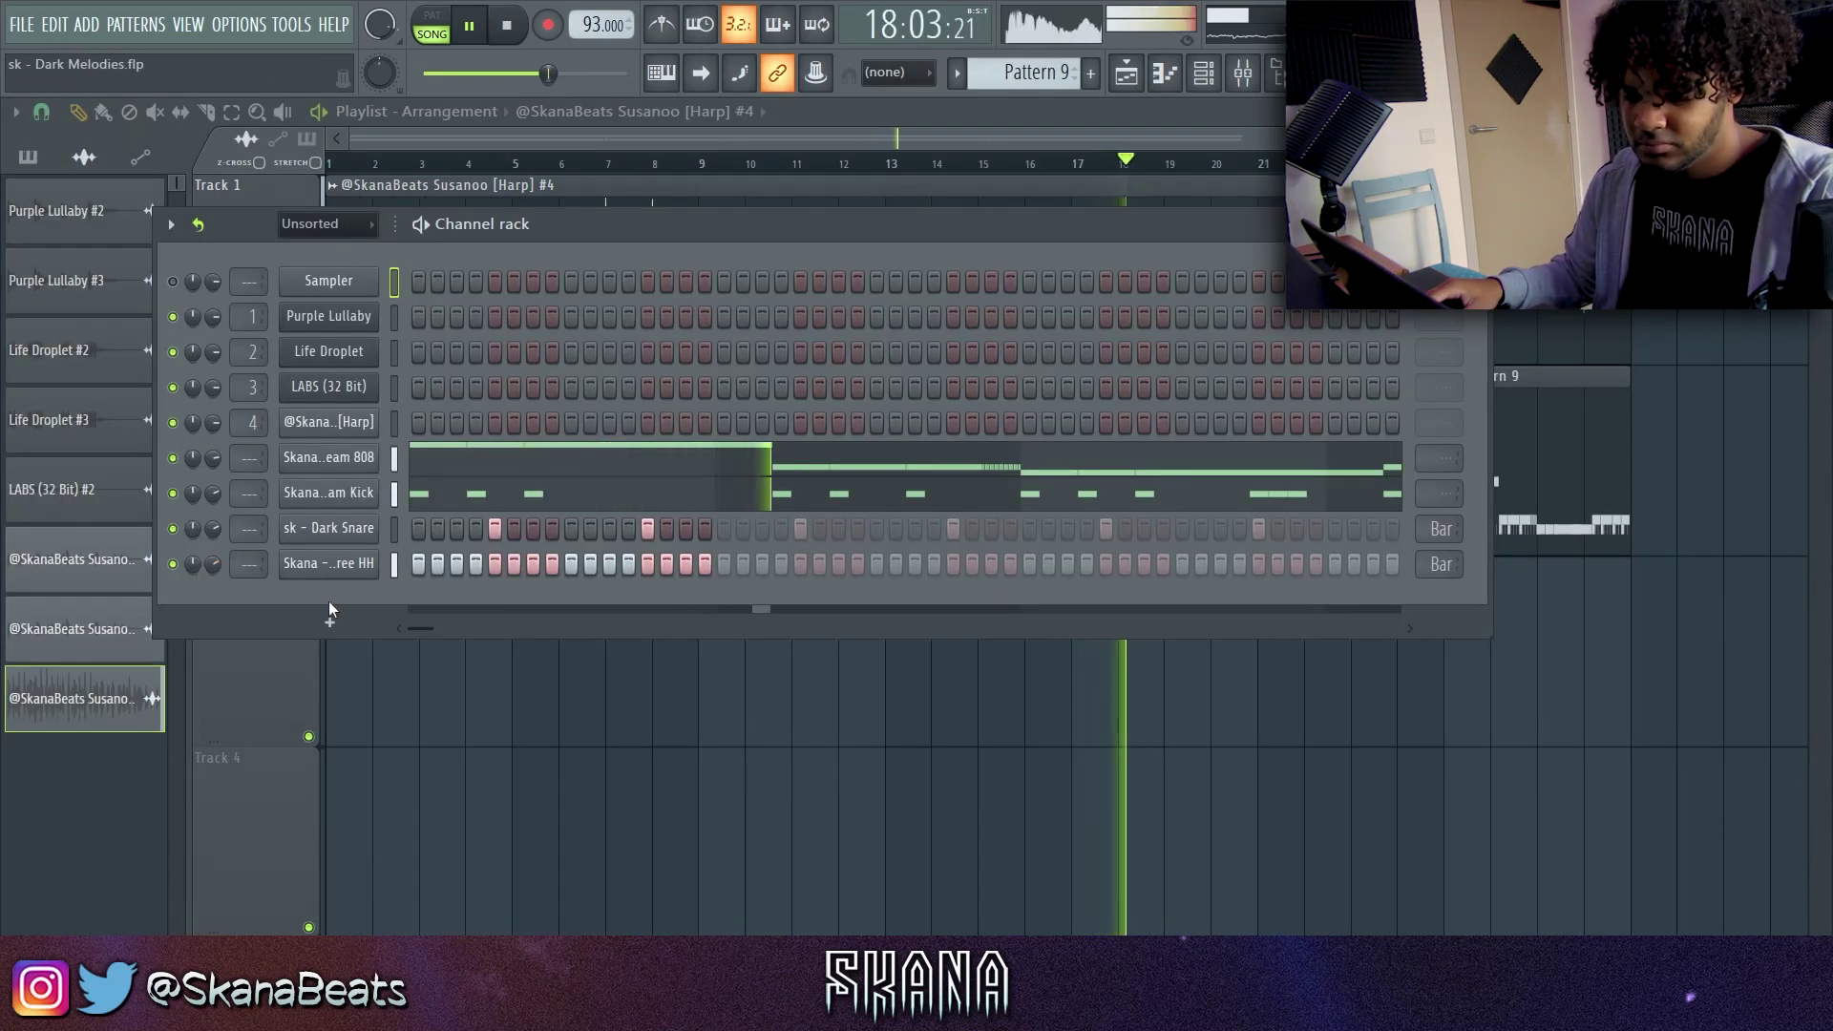
key(F6)
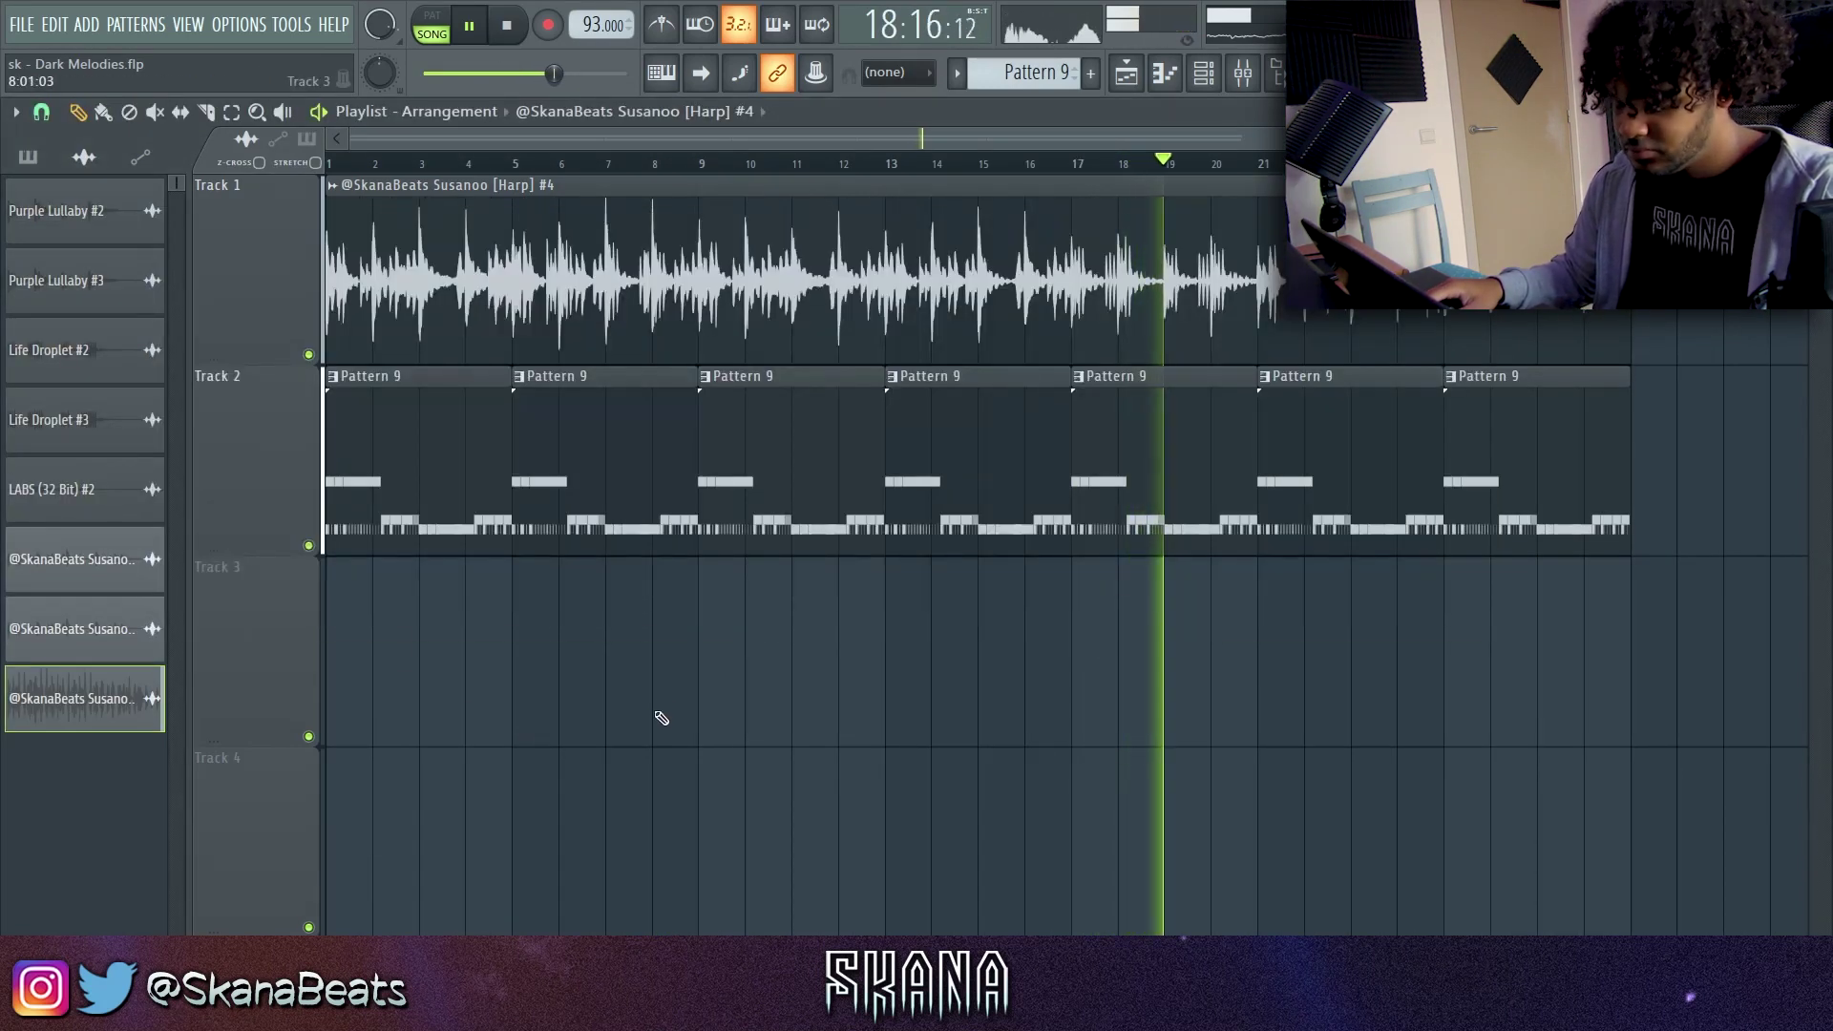